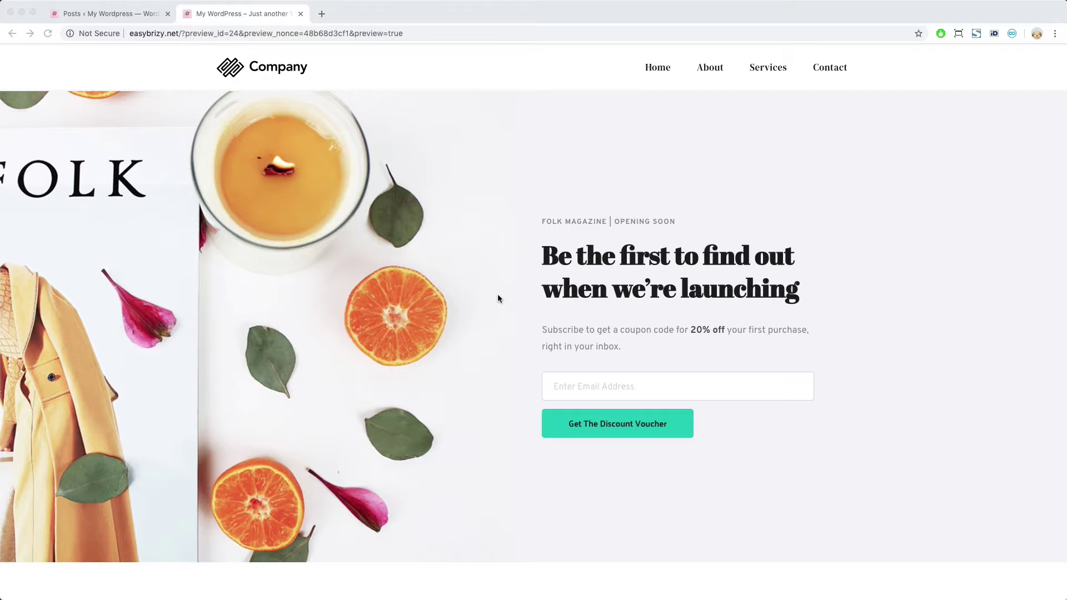
# Step: Examine the sections of the site's home page preview, from the header and hero through the e-book form to the quote
pyautogui.scroll(-1, 498, 295)
pyautogui.scroll(-2, 498, 298)
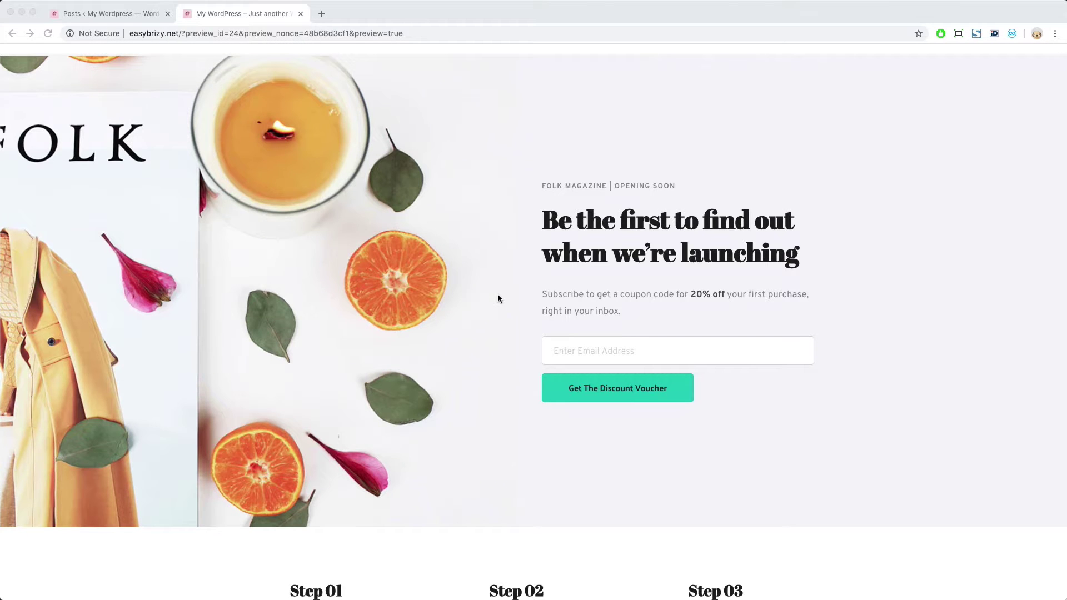
pyautogui.scroll(2, 501, 252)
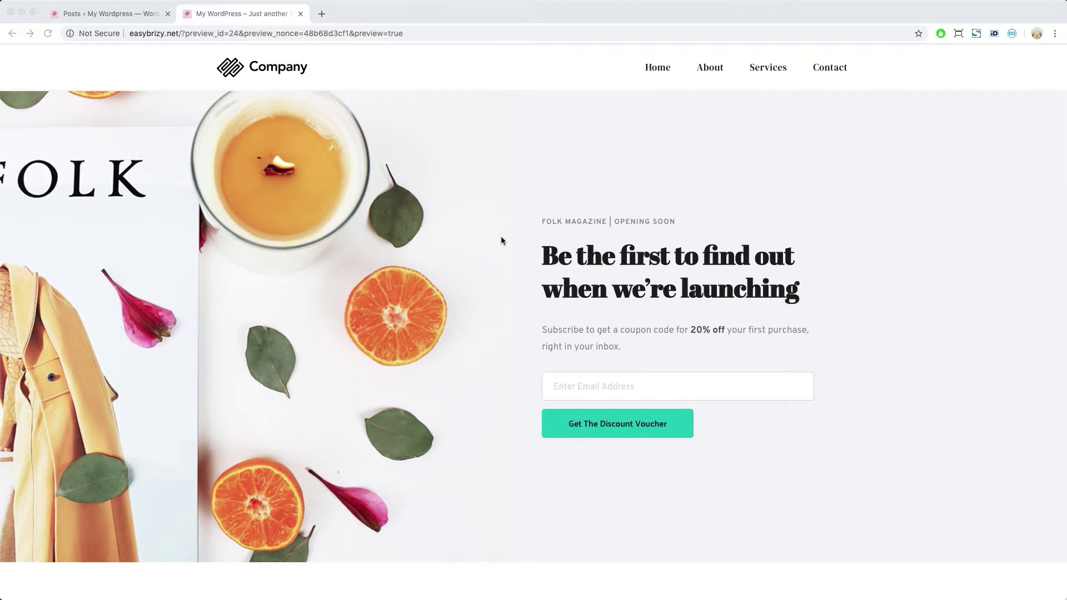
pyautogui.click(782, 108)
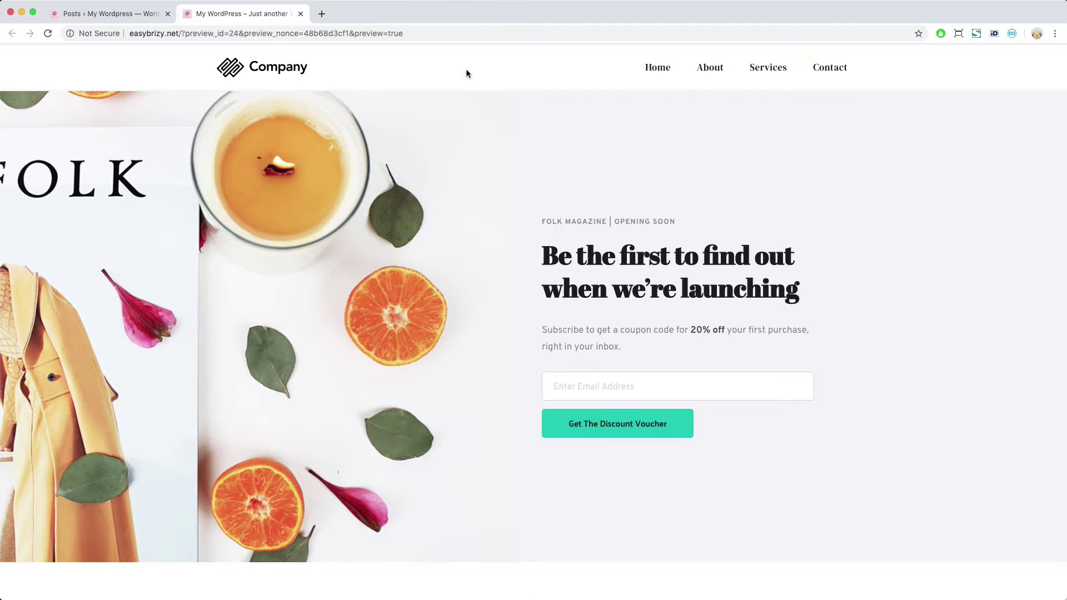
pyautogui.scroll(-20, 512, 382)
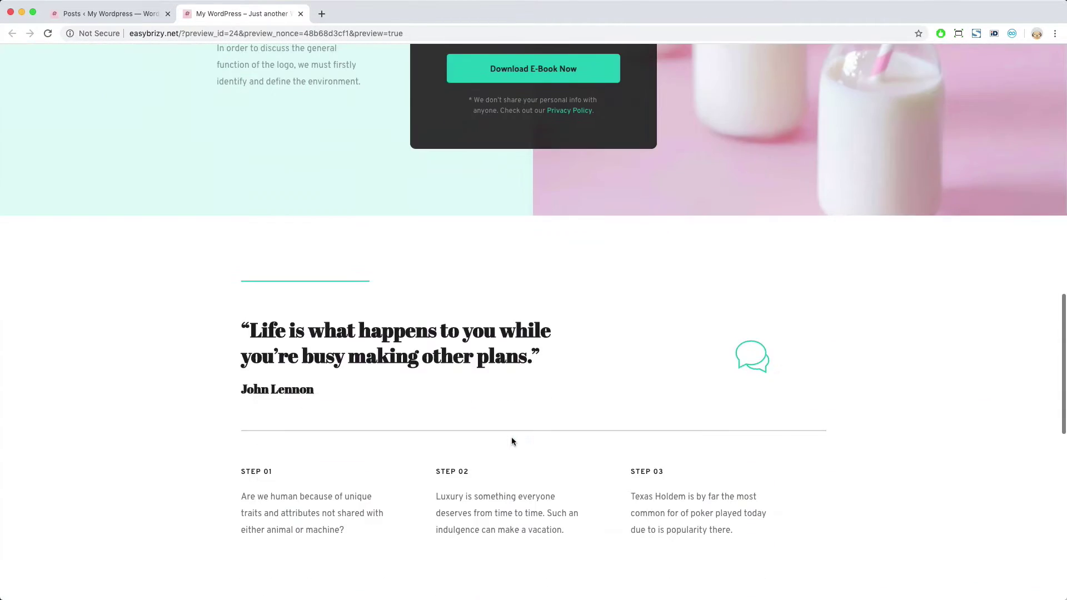
pyautogui.scroll(-3, 509, 486)
pyautogui.scroll(15, 495, 472)
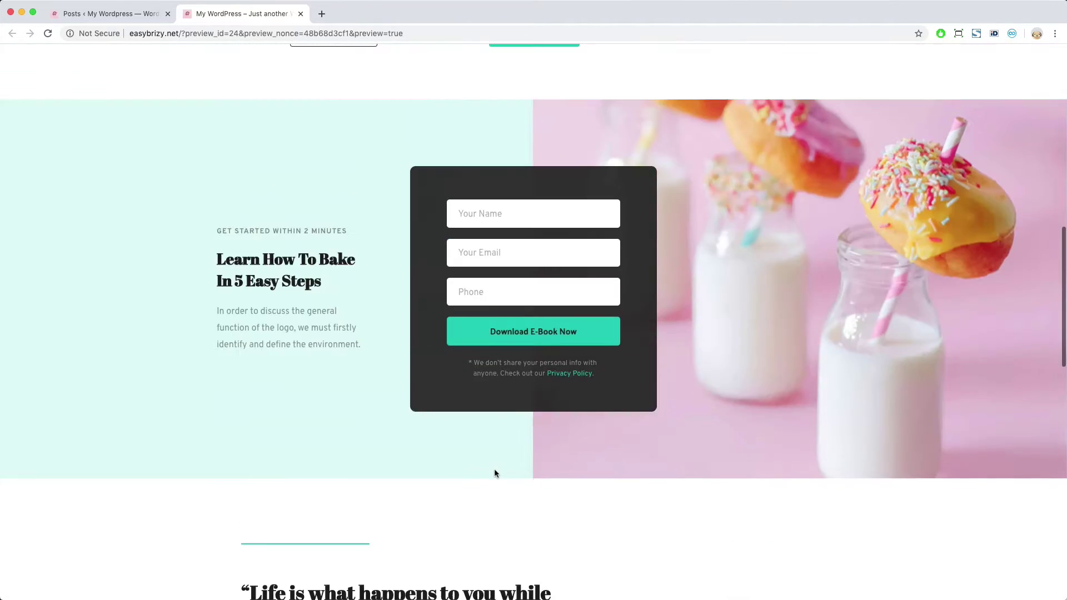
pyautogui.scroll(3, 495, 470)
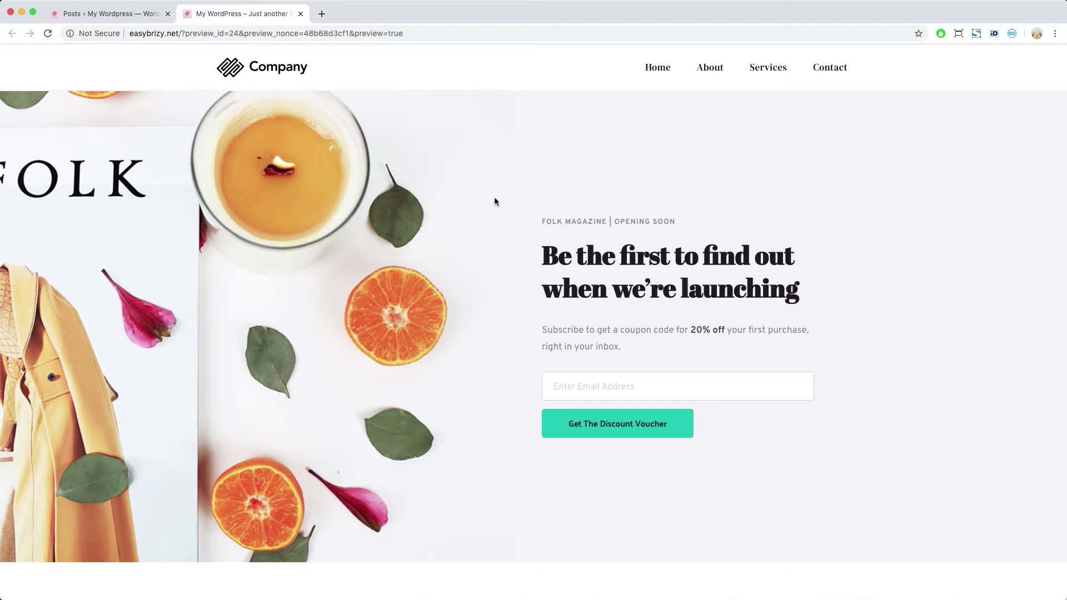
# Step: Switch to the WordPress admin and review the current theme and the installed plugins
pyautogui.click(116, 16)
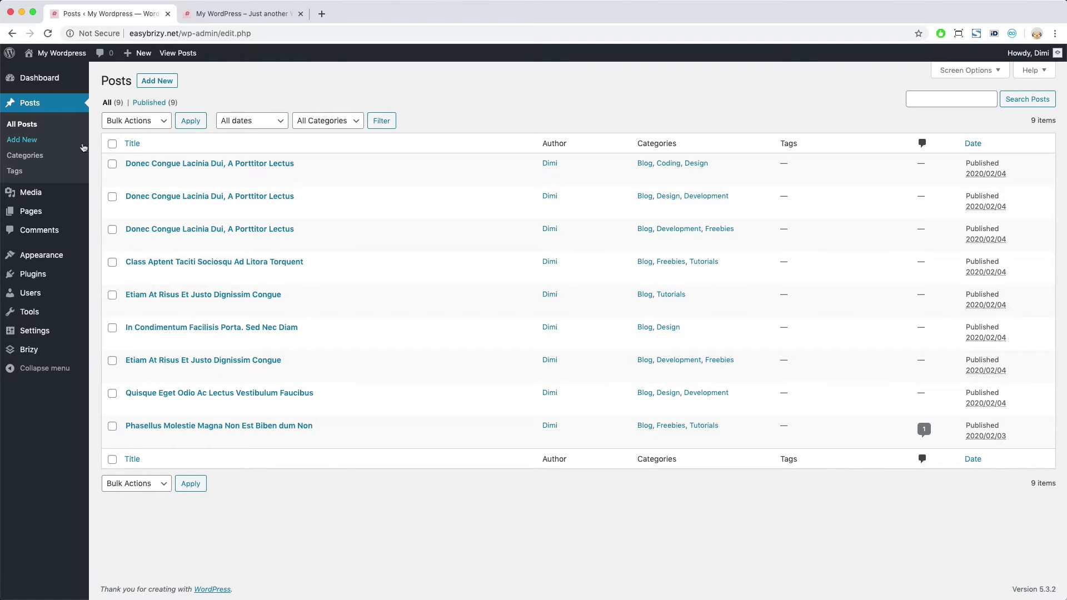
pyautogui.moveTo(61, 183)
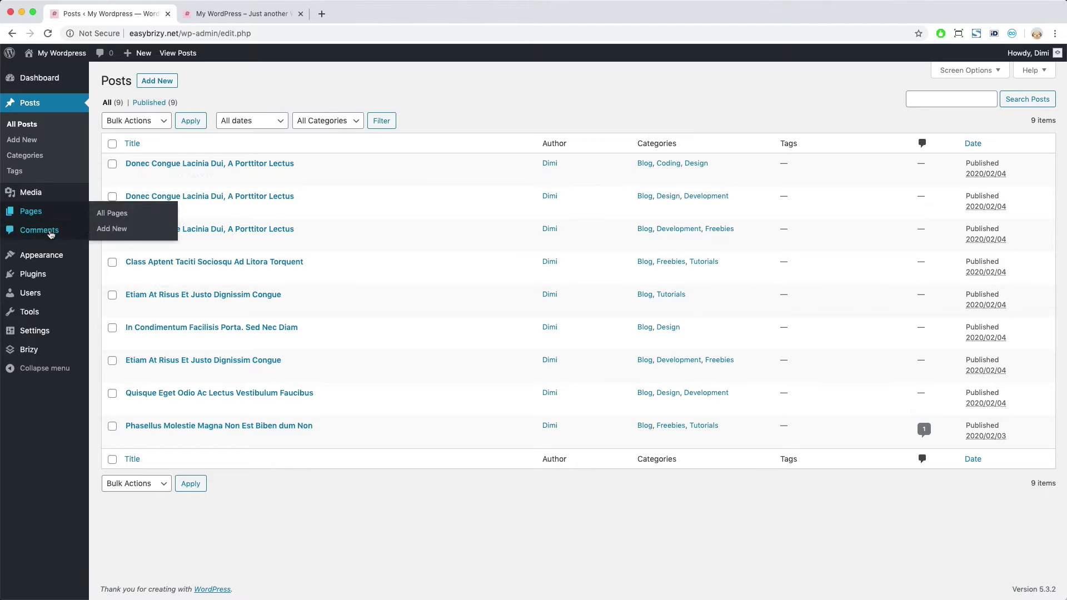
pyautogui.click(49, 258)
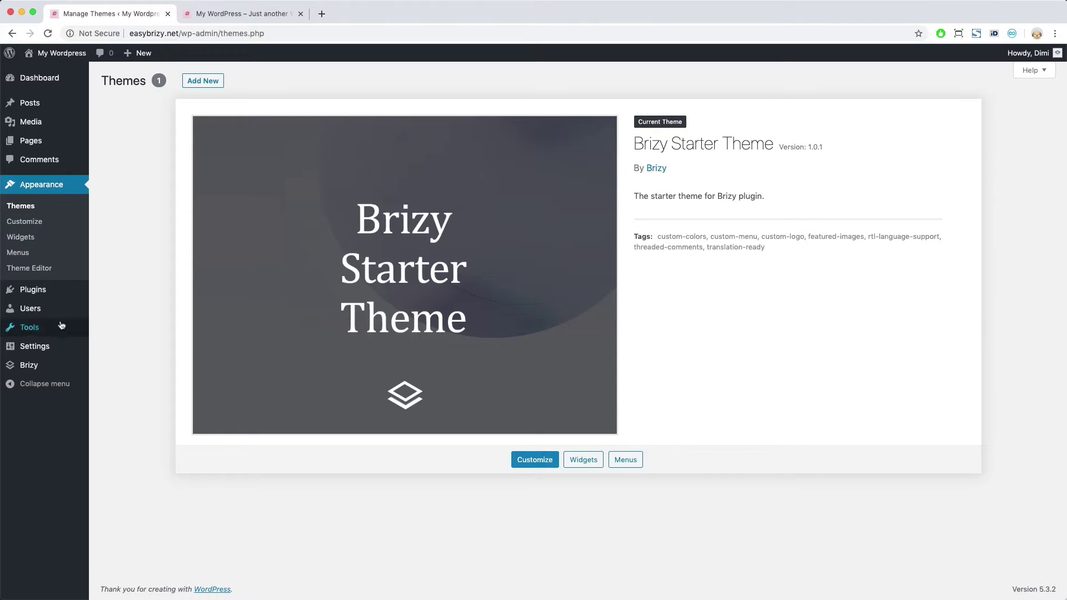
pyautogui.click(67, 289)
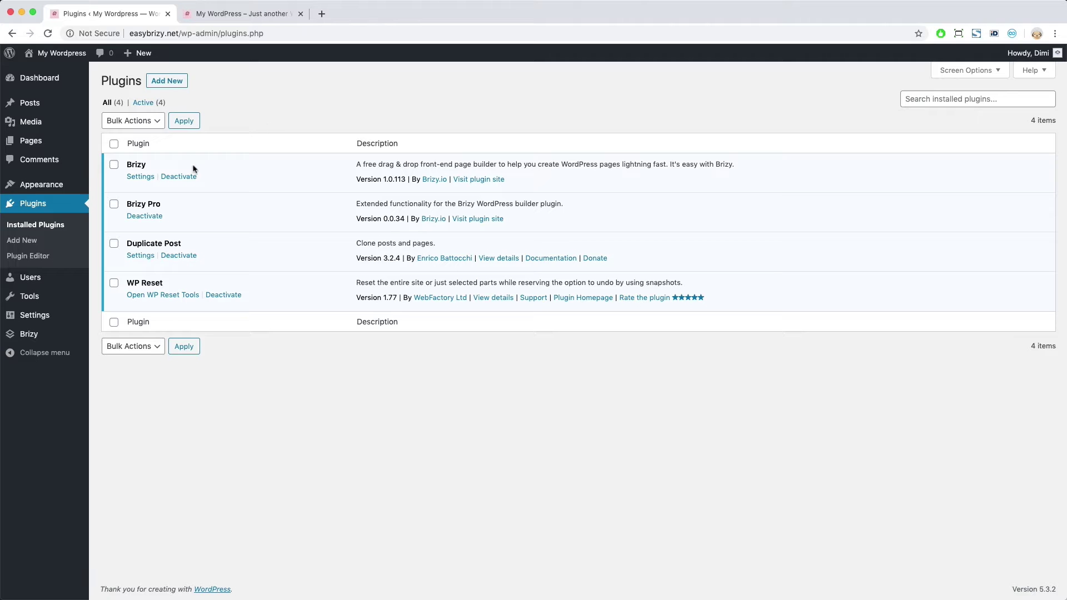
# Step: Add the Blog category to Main Menu between Services and Contact, and save the menu
pyautogui.moveTo(56, 190)
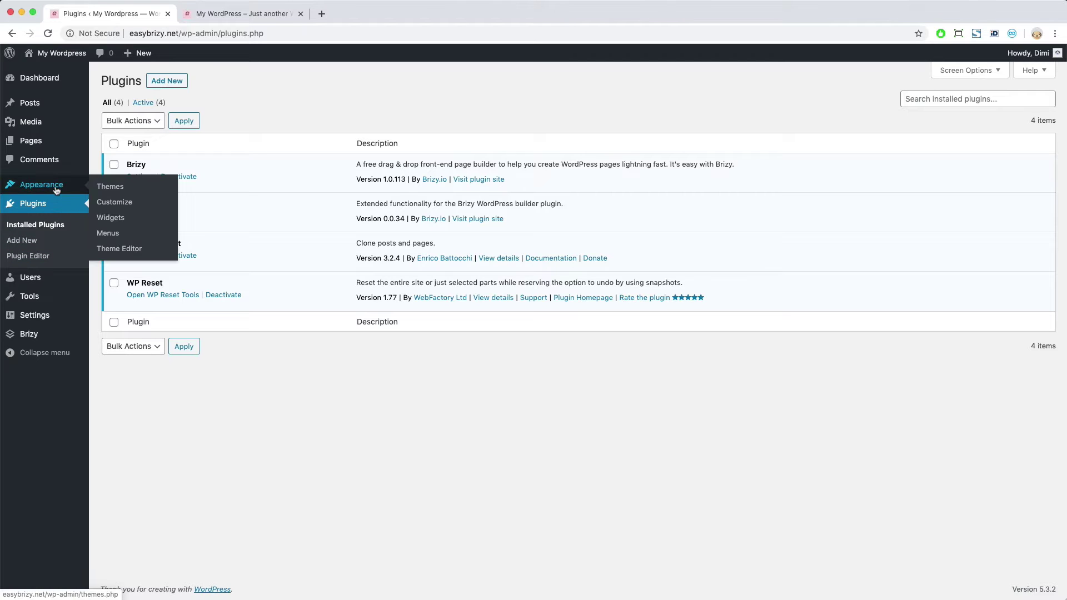
pyautogui.click(109, 234)
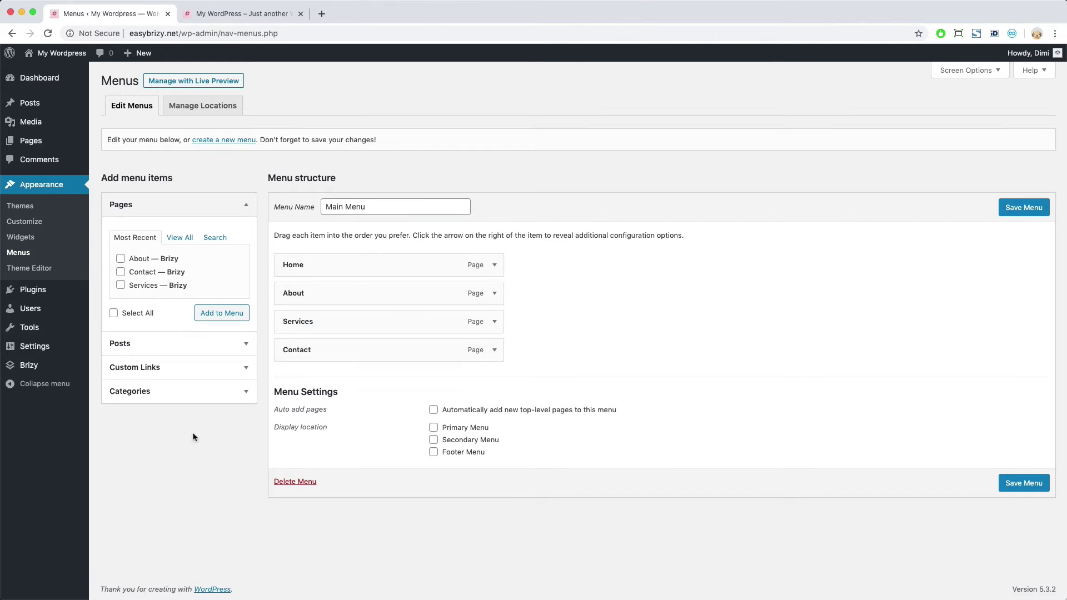
pyautogui.click(244, 391)
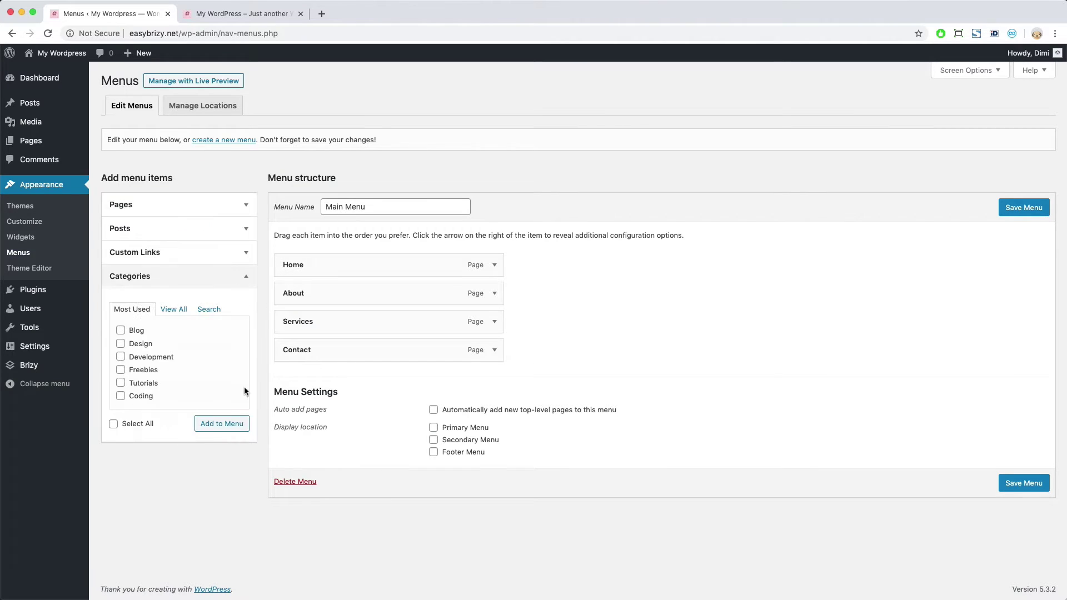
pyautogui.click(121, 330)
pyautogui.click(225, 423)
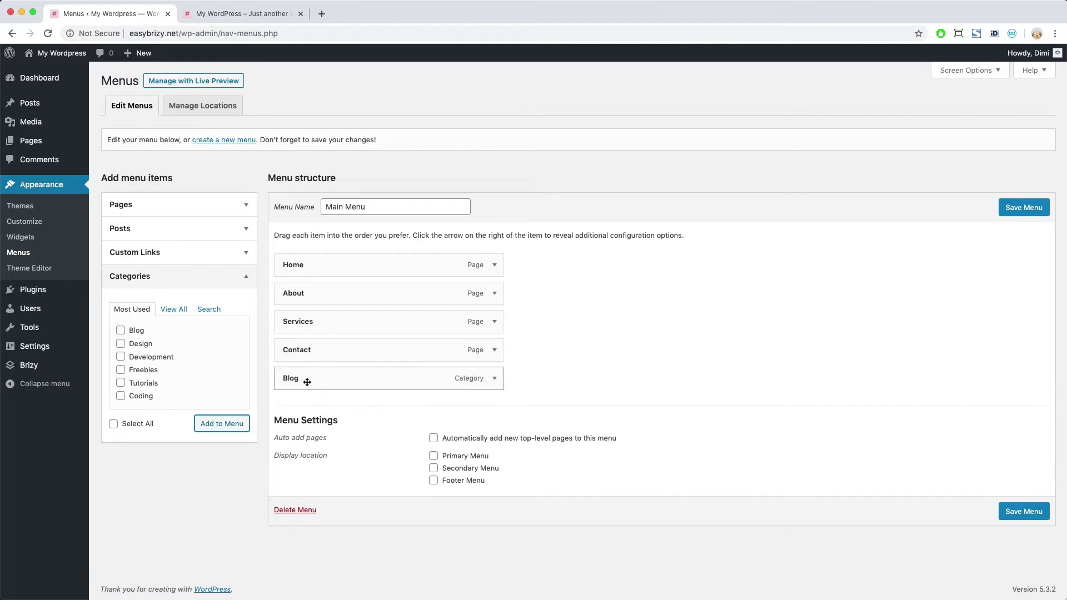
pyautogui.moveTo(307, 382); pyautogui.dragTo(298, 349)
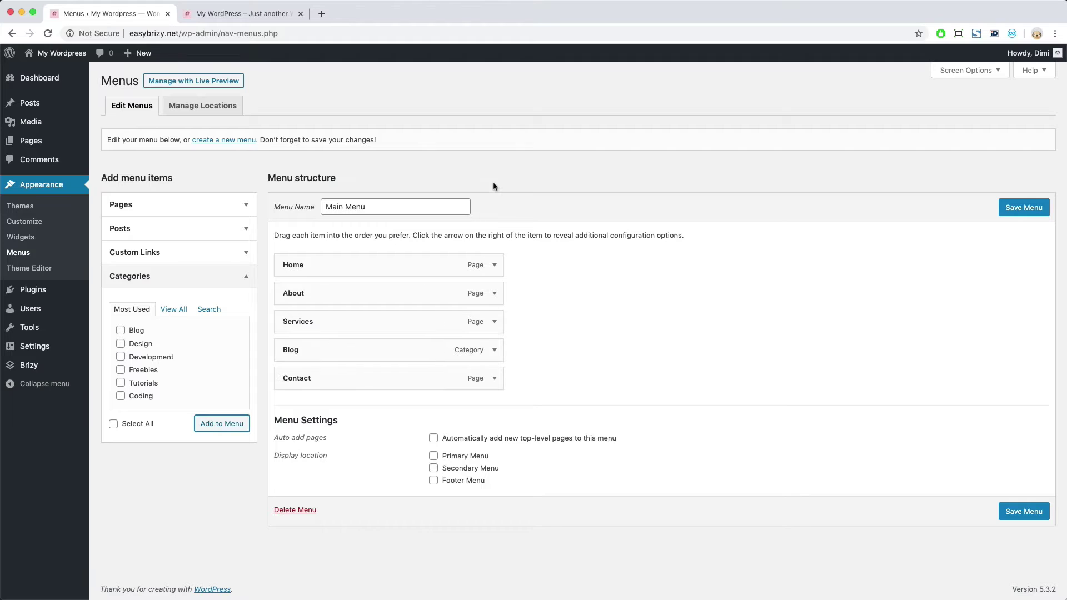
pyautogui.click(1024, 207)
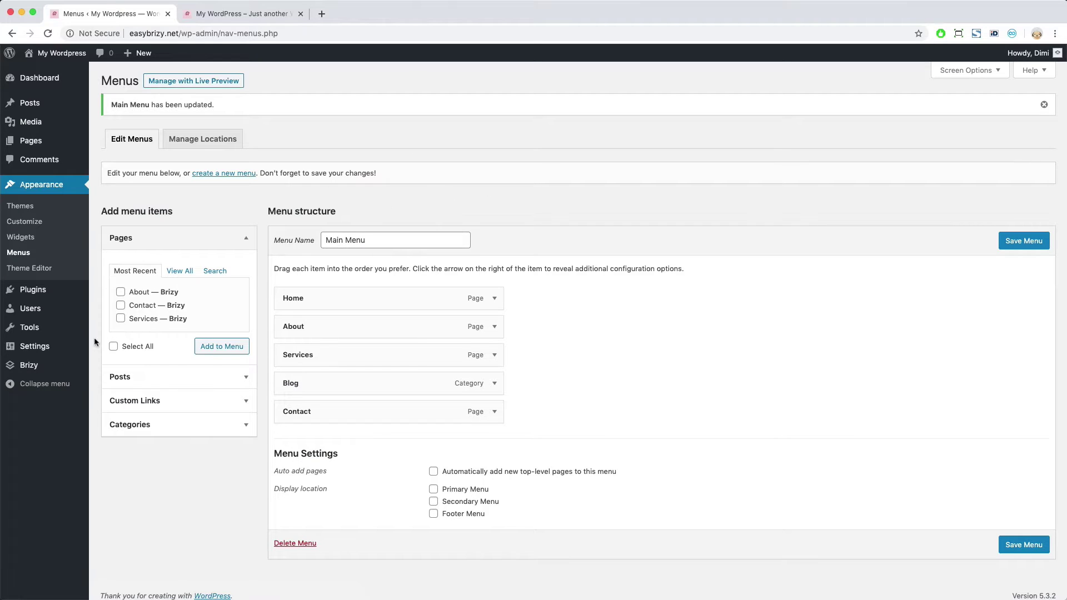
# Step: Create a new Brizy template titled "Blog Listing"
pyautogui.moveTo(29, 365)
pyautogui.click(111, 383)
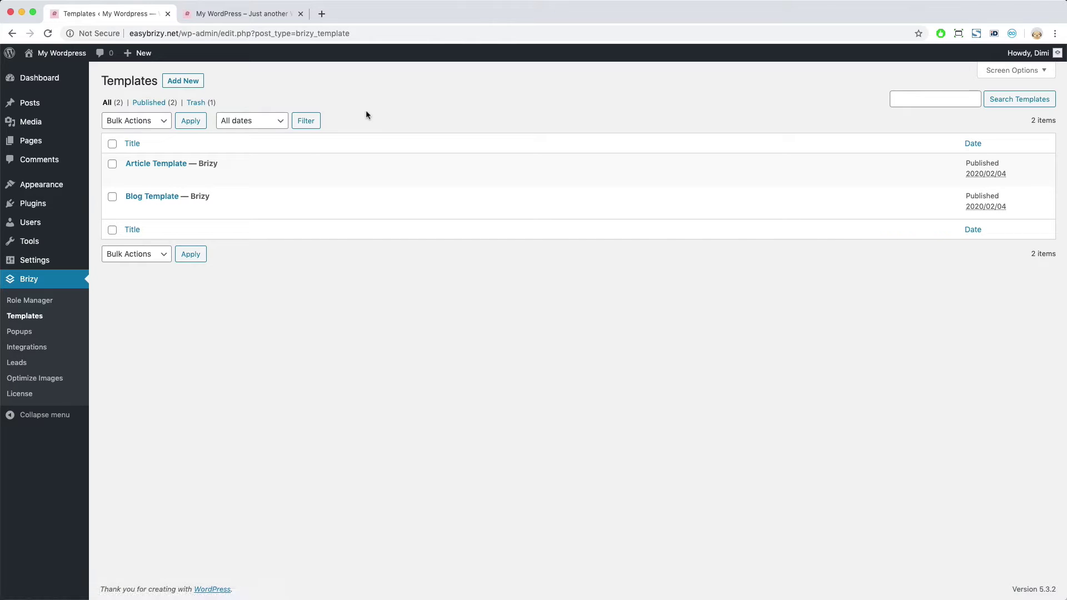
pyautogui.click(198, 84)
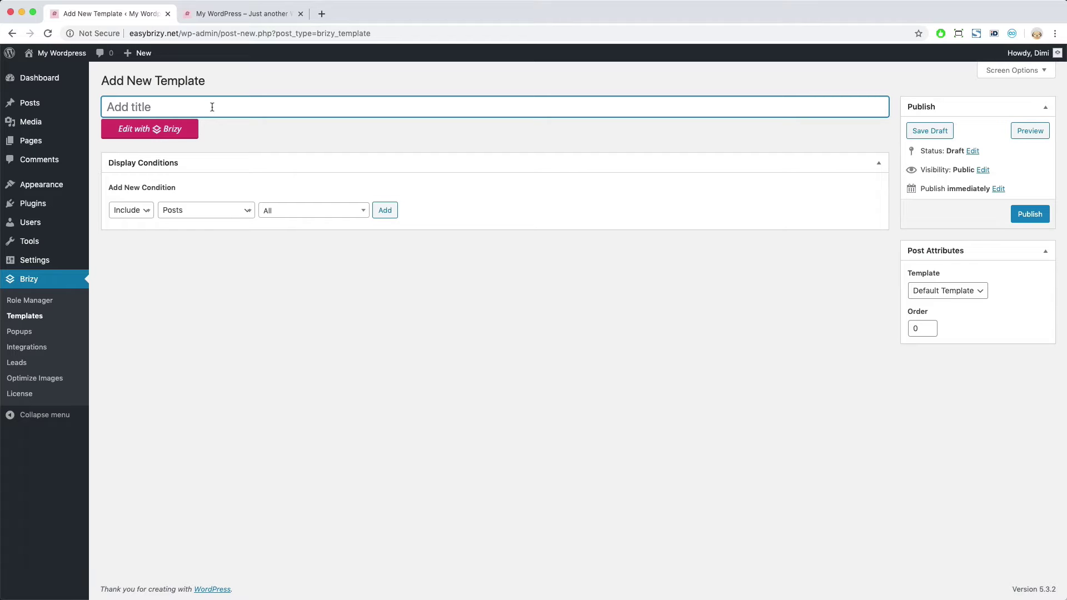
pyautogui.write('Blog Listing')
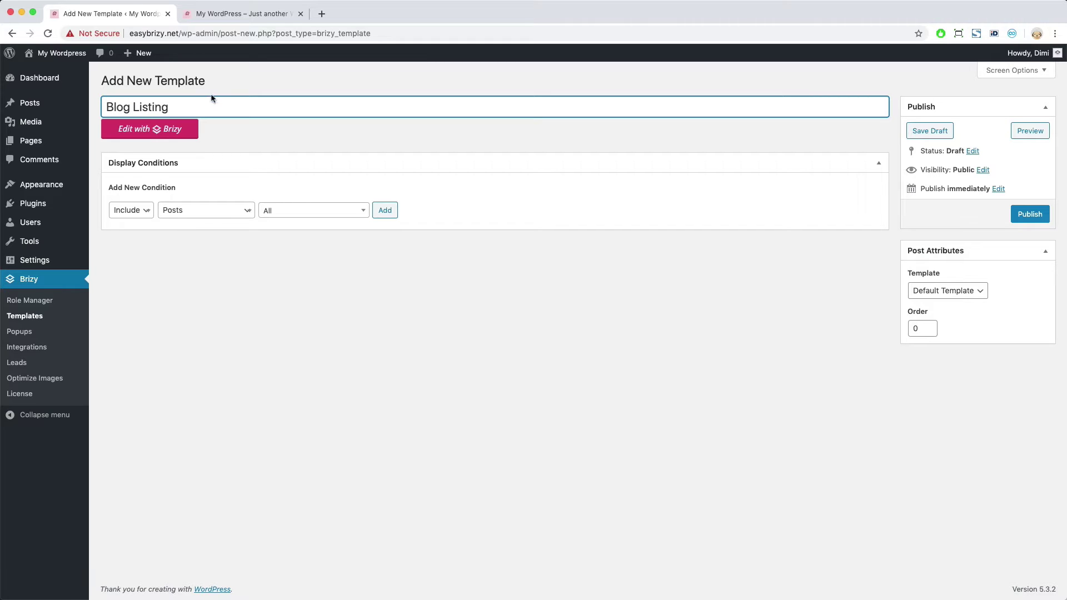
pyautogui.click(243, 259)
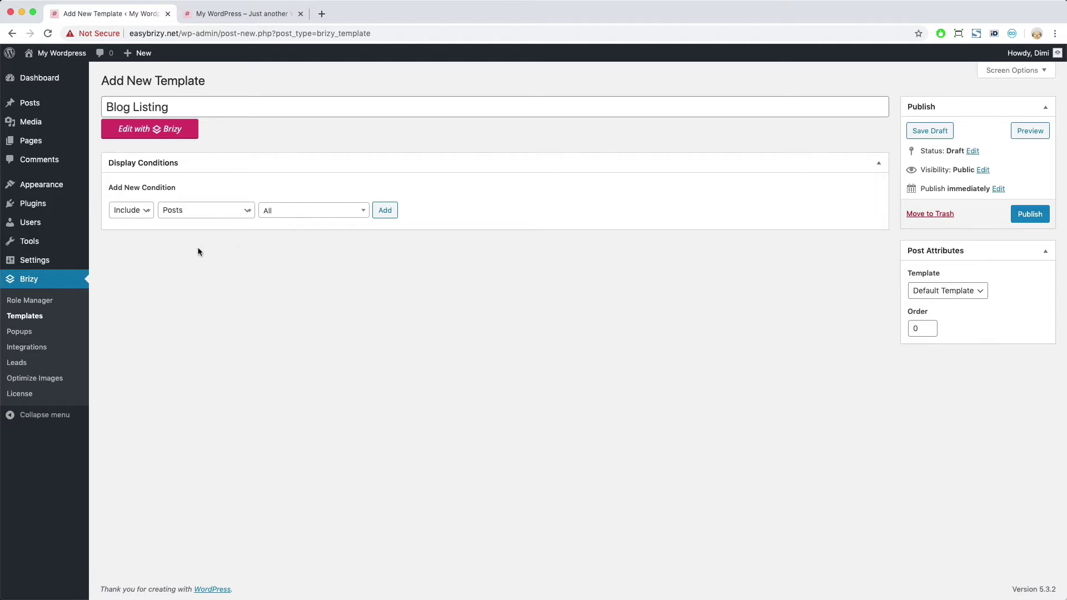
# Step: Add a display condition that includes all Categories to the Blog Listing template and publish it
pyautogui.click(217, 216)
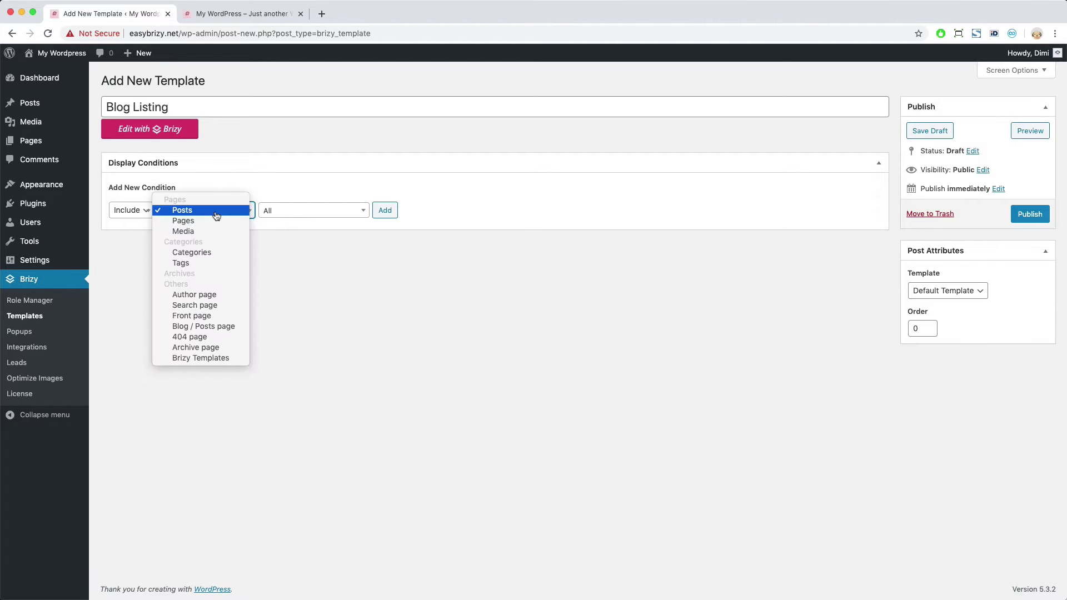
pyautogui.click(216, 216)
pyautogui.click(217, 215)
pyautogui.click(216, 254)
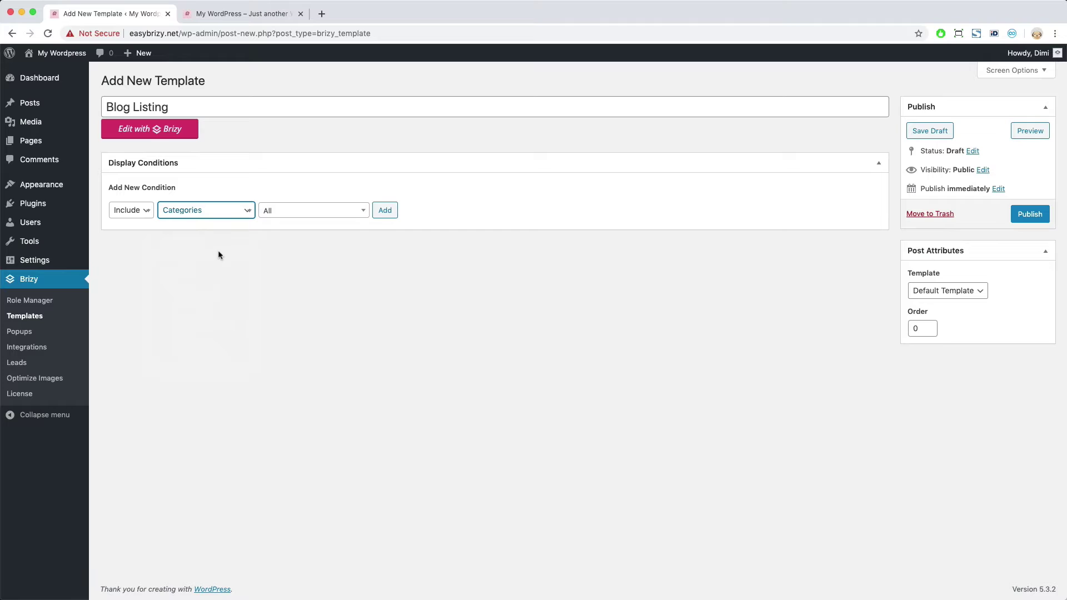
pyautogui.click(297, 218)
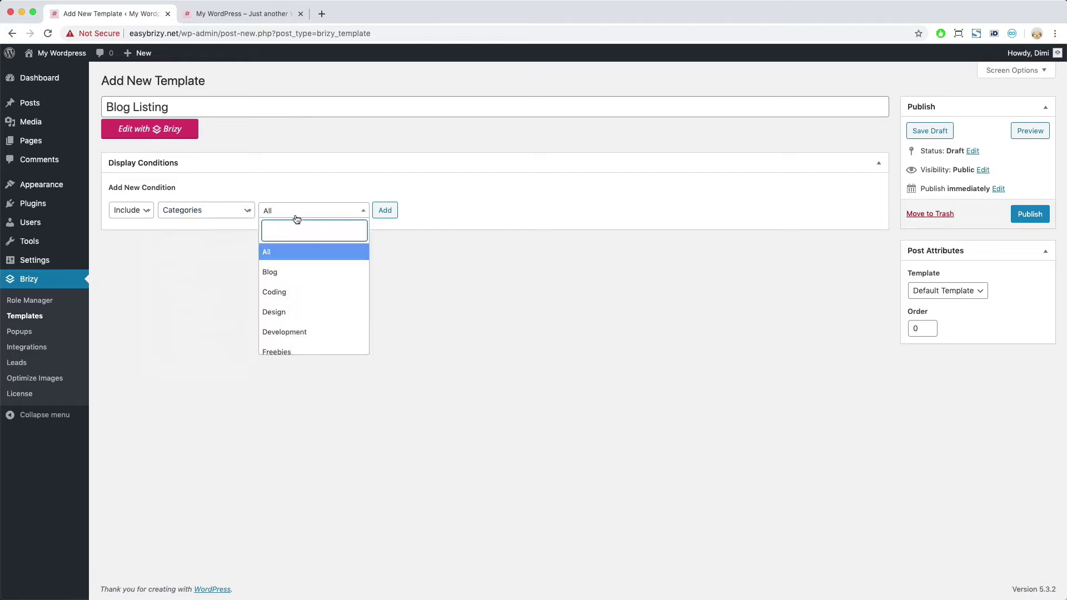
pyautogui.scroll(-3, 305, 301)
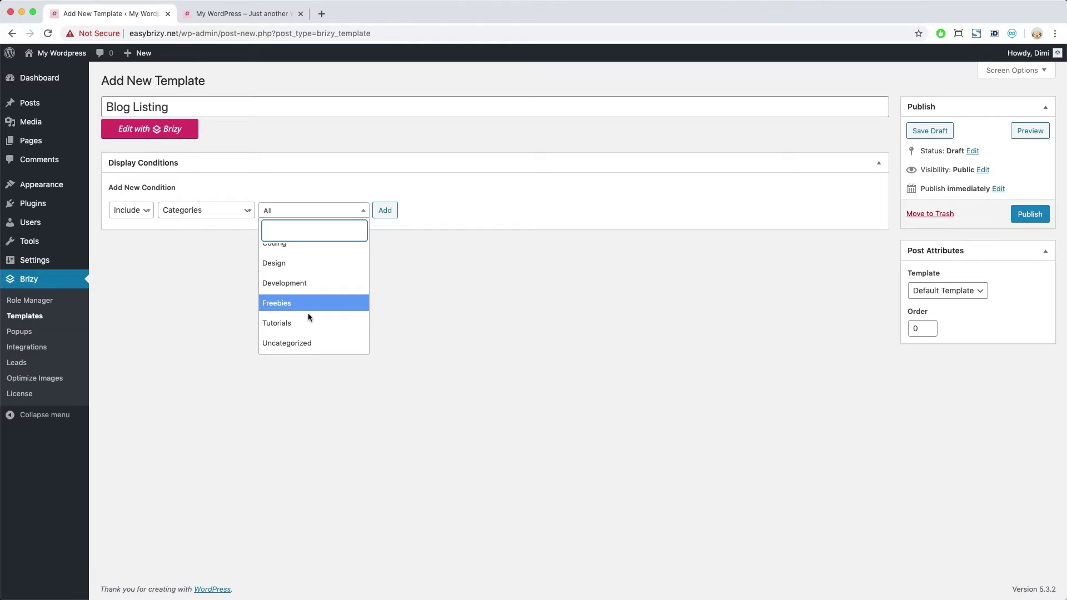
pyautogui.click(300, 285)
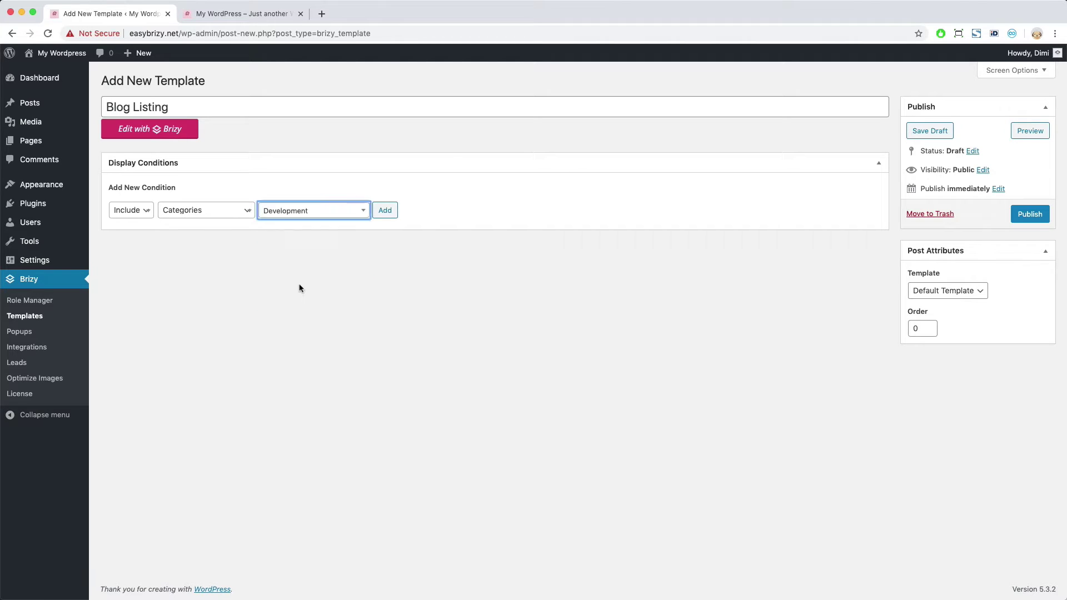
pyautogui.click(319, 216)
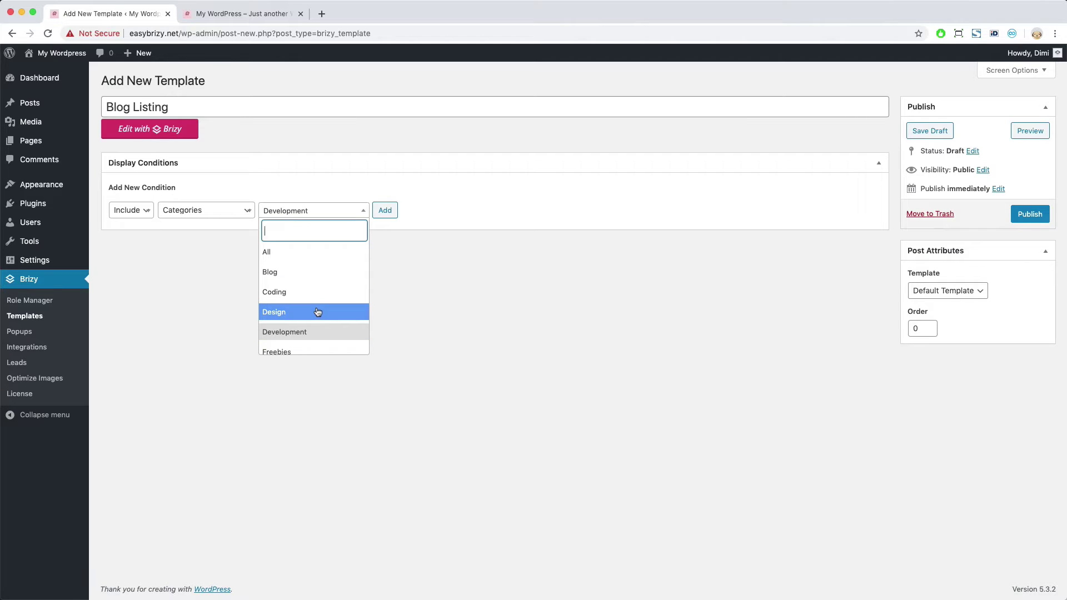
pyautogui.click(301, 253)
pyautogui.click(385, 211)
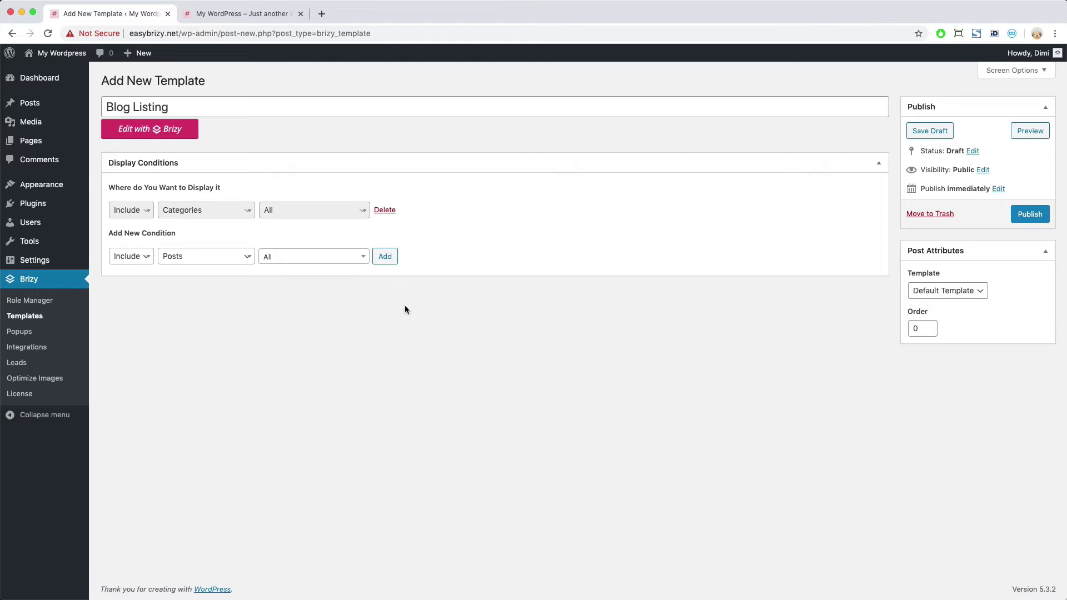
pyautogui.click(1030, 213)
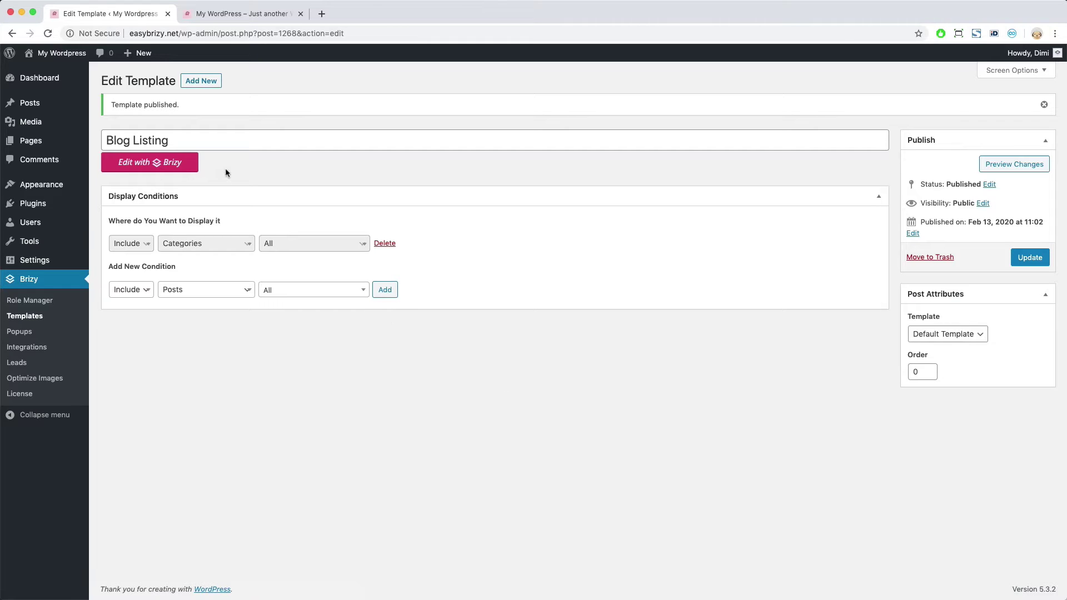
# Step: Open the Blog Listing template in the Brizy editor and insert the global header block with the Company logo
pyautogui.click(179, 168)
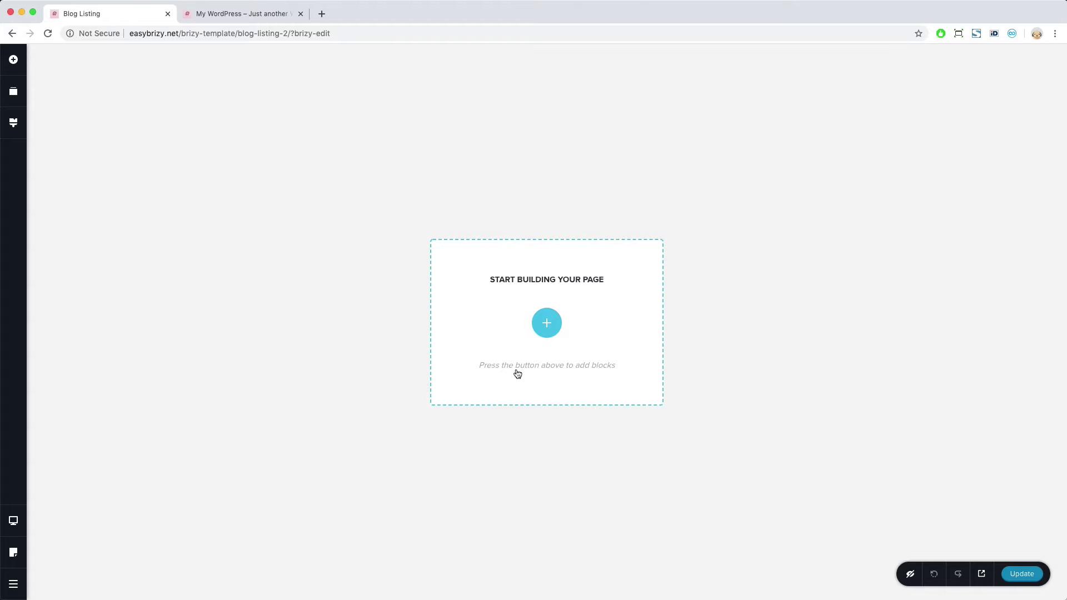
pyautogui.click(546, 324)
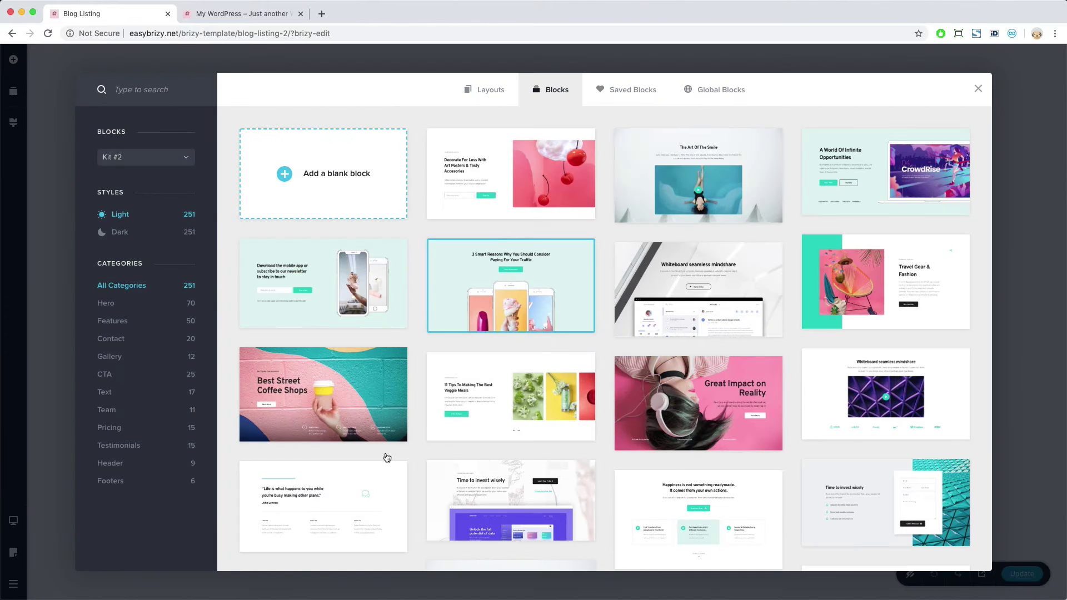
pyautogui.click(148, 465)
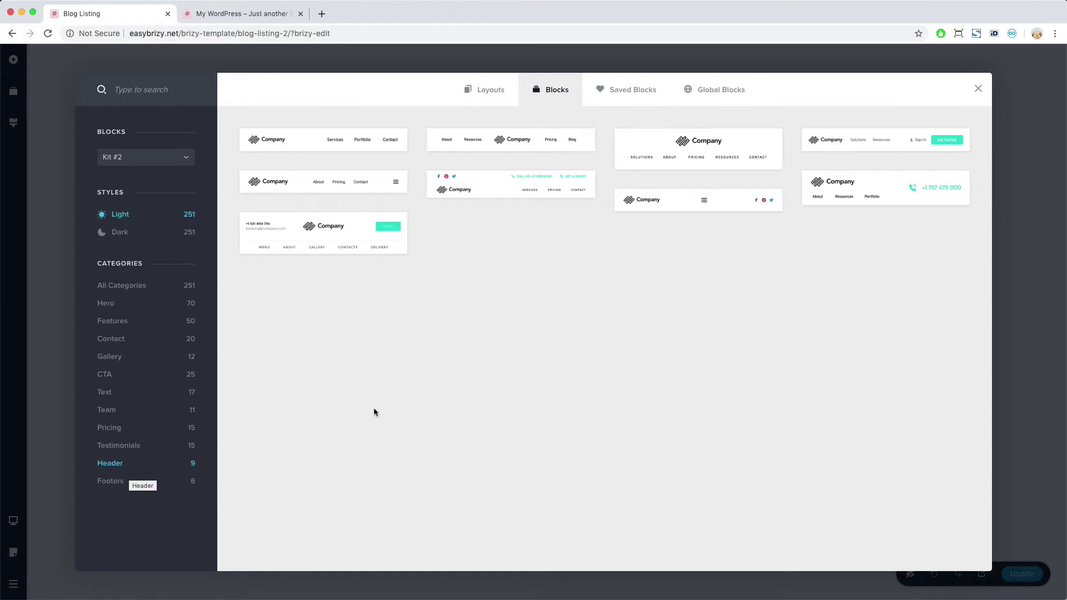
pyautogui.click(716, 98)
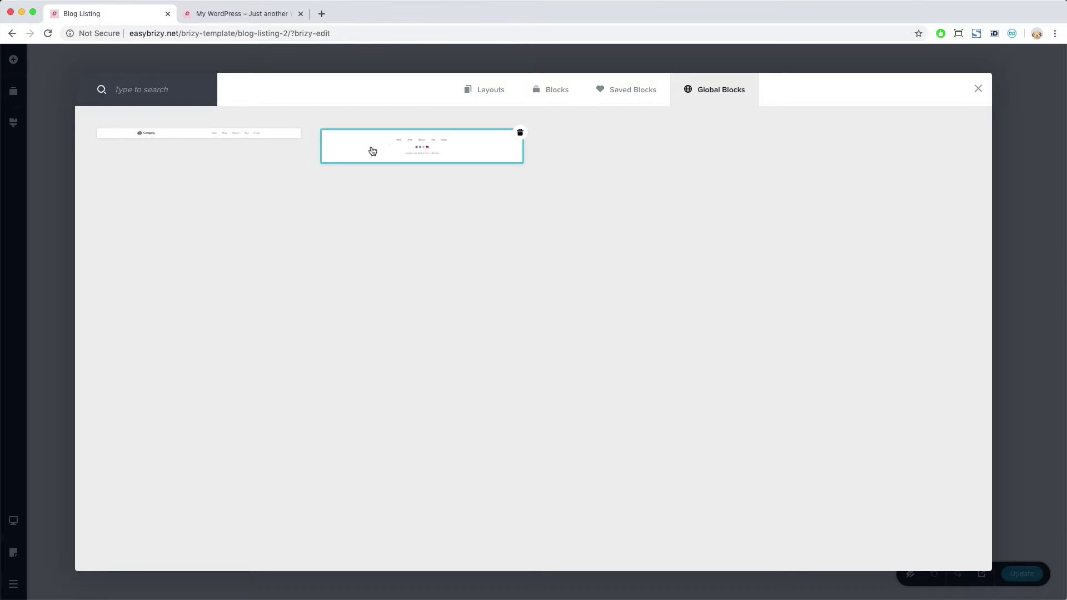
pyautogui.click(218, 135)
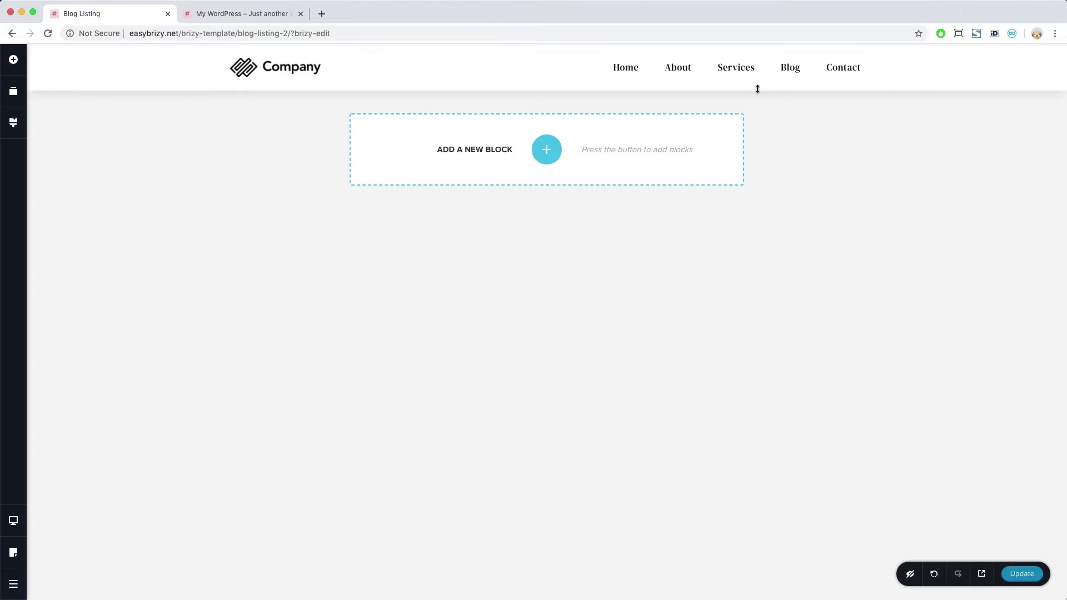
# Step: Insert the global footer block with the menu and social icons below the header
pyautogui.moveTo(942, 78)
pyautogui.click(556, 156)
pyautogui.click(719, 95)
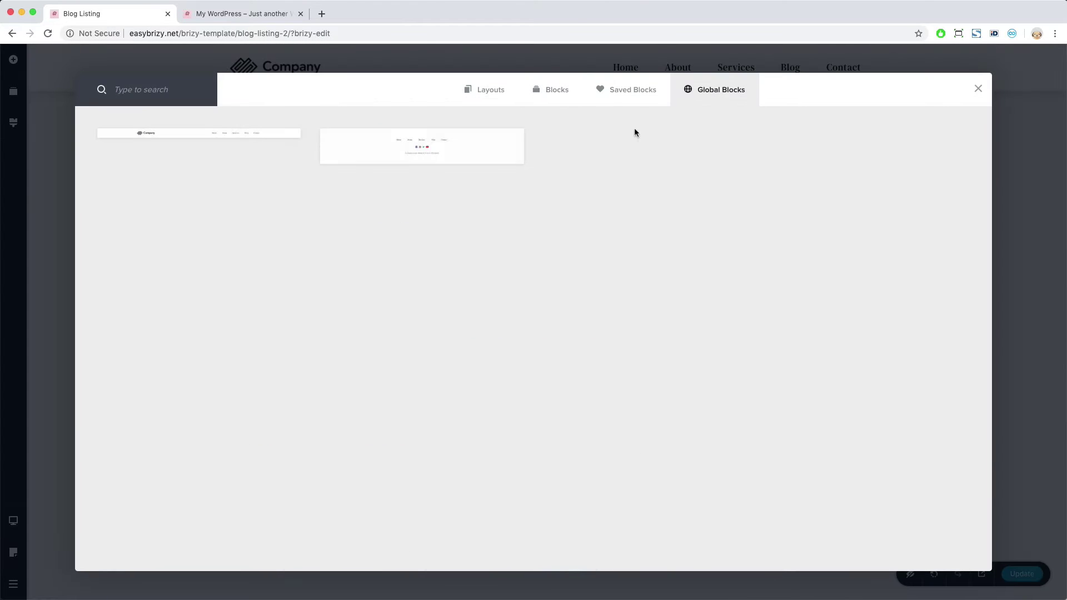
pyautogui.click(451, 156)
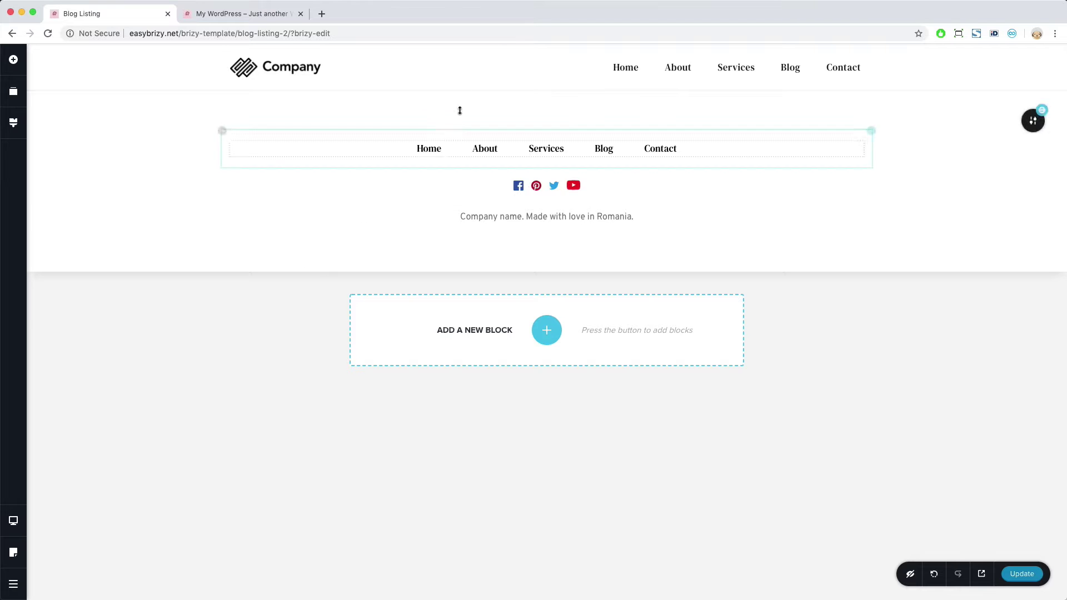
# Step: Insert the "New Designer Chairs Collection Now Available" block from the Hero category between the header and the footer
pyautogui.moveTo(475, 89)
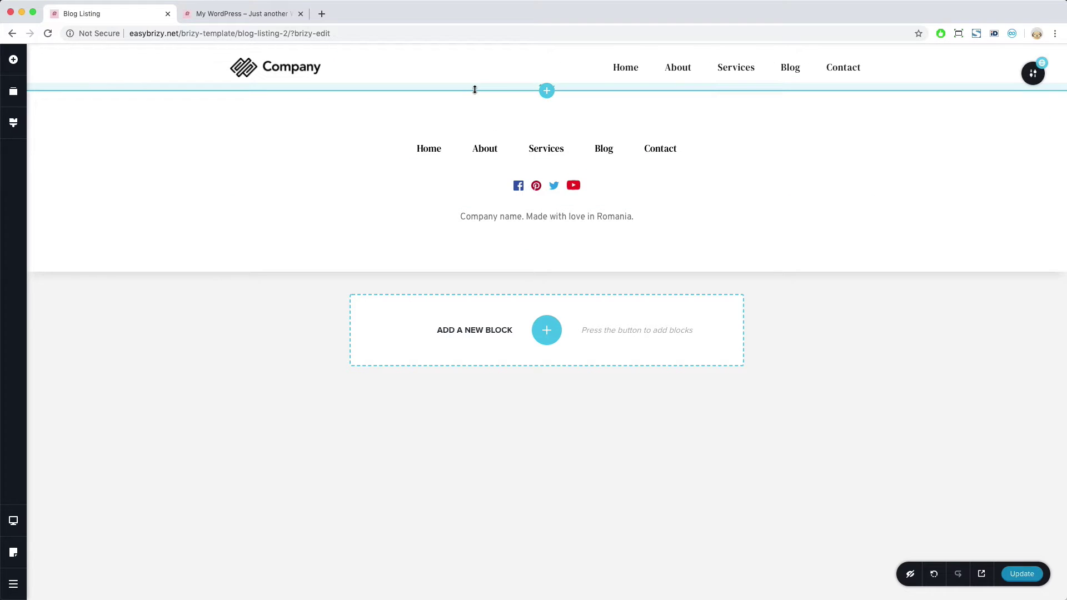
pyautogui.click(547, 92)
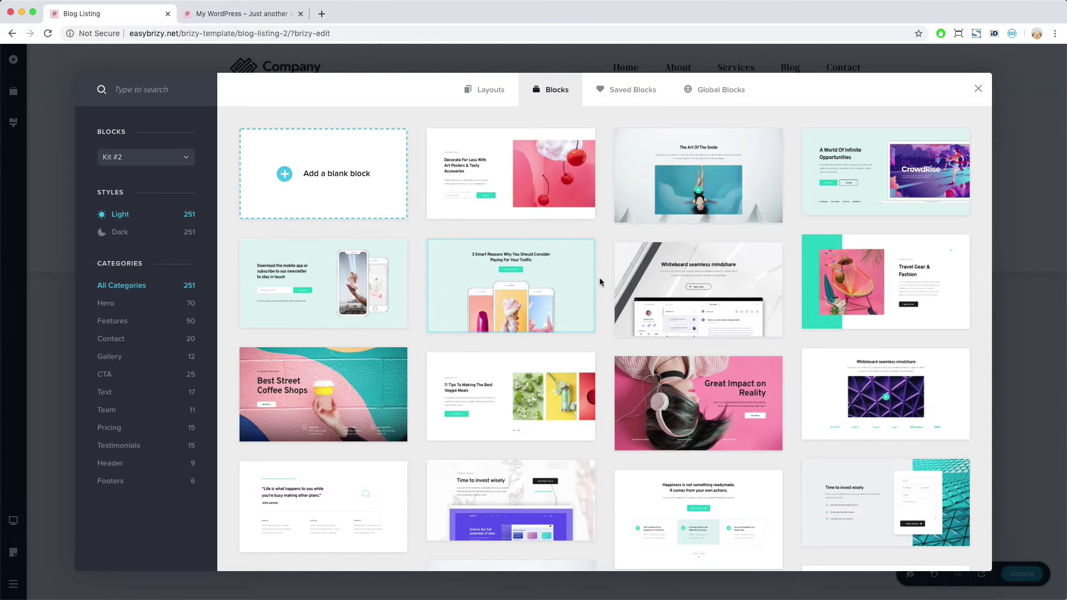
pyautogui.click(161, 303)
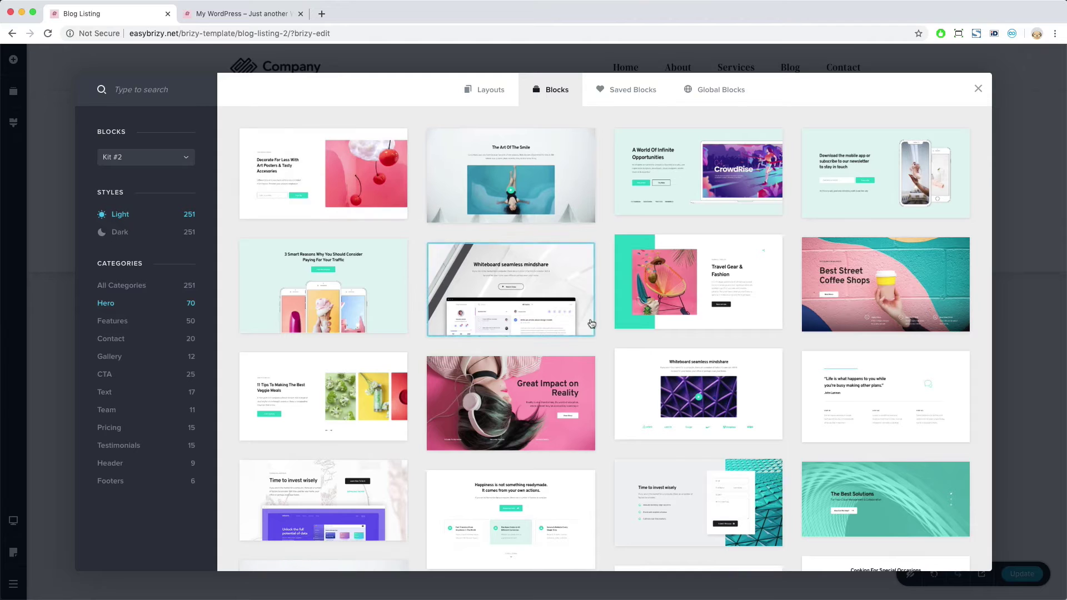
pyautogui.scroll(-6, 603, 326)
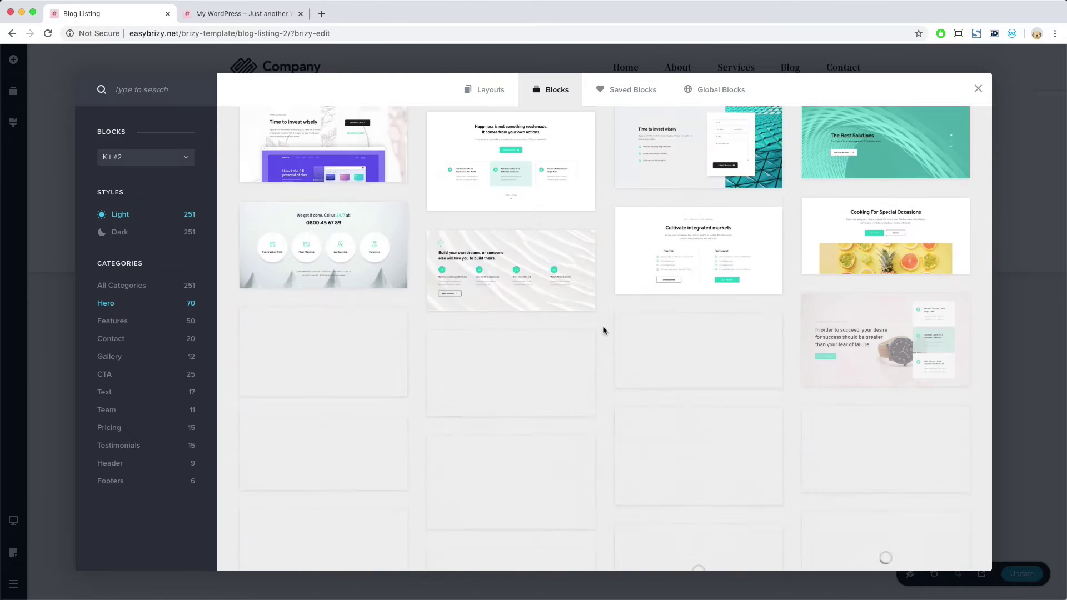
pyautogui.scroll(-10, 603, 330)
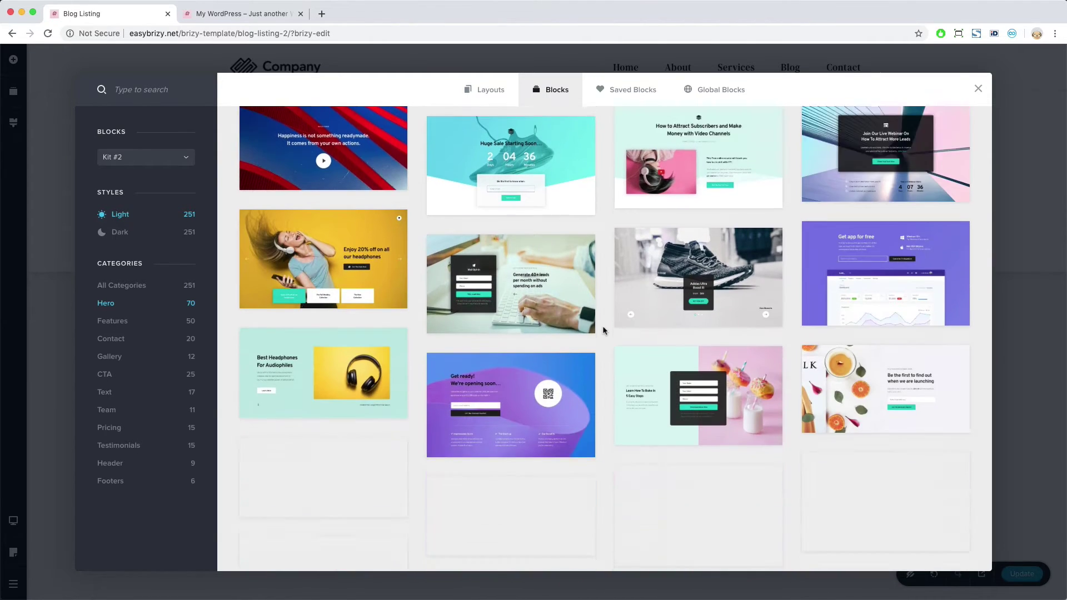
pyautogui.scroll(-10, 604, 330)
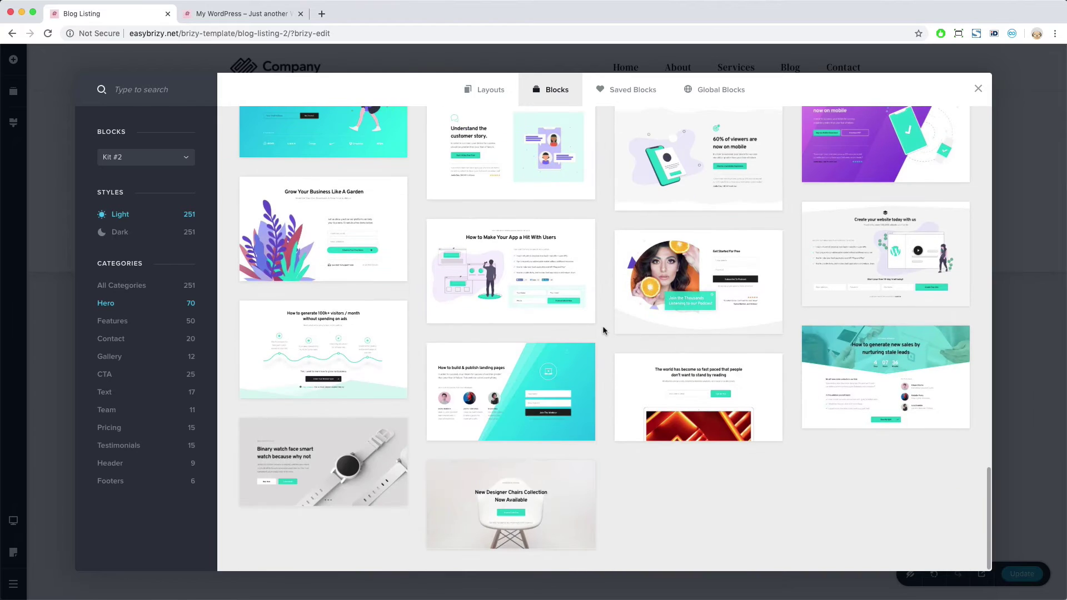
pyautogui.click(521, 521)
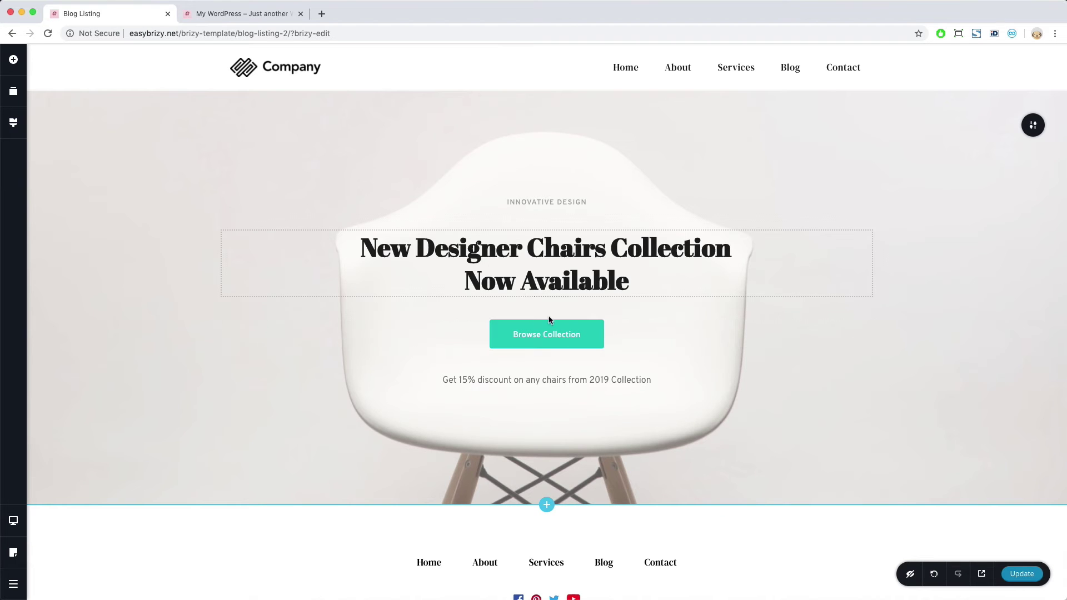
# Step: Delete the 15% discount text below the Browse Collection button in the hero block
pyautogui.click(538, 378)
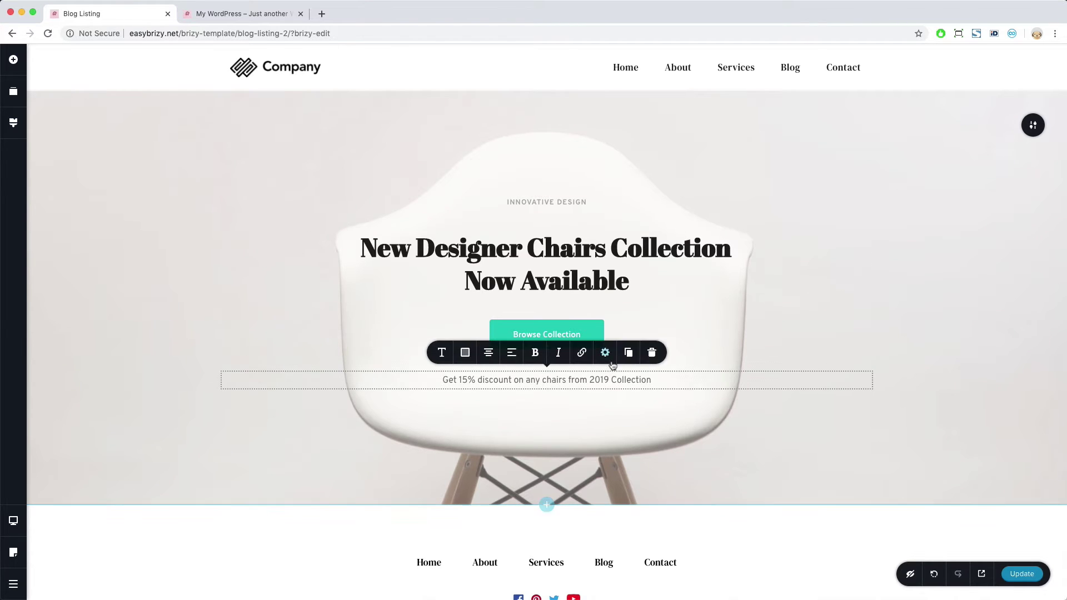
pyautogui.click(651, 352)
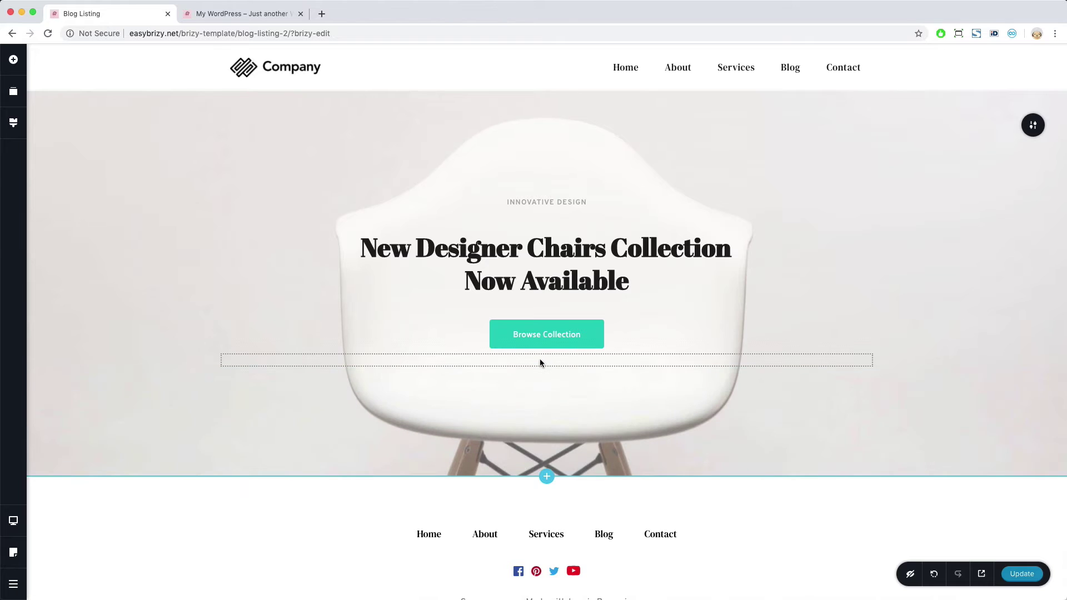
pyautogui.click(540, 363)
pyautogui.click(569, 334)
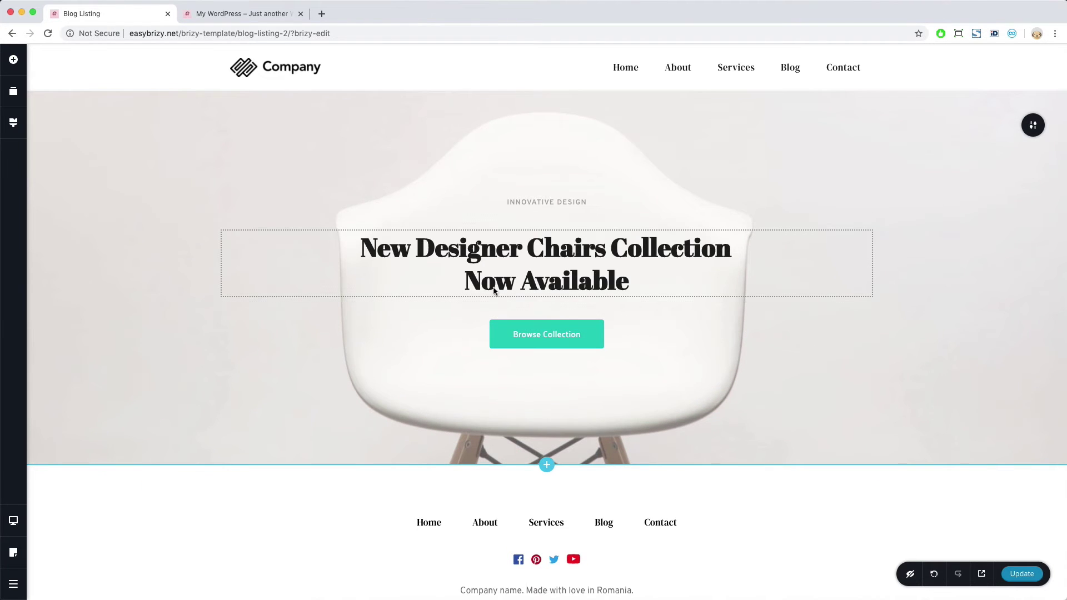
# Step: Replace the hero block's heading with "Welcome to our Blog"
pyautogui.click(550, 281)
pyautogui.moveTo(630, 280); pyautogui.dragTo(328, 236)
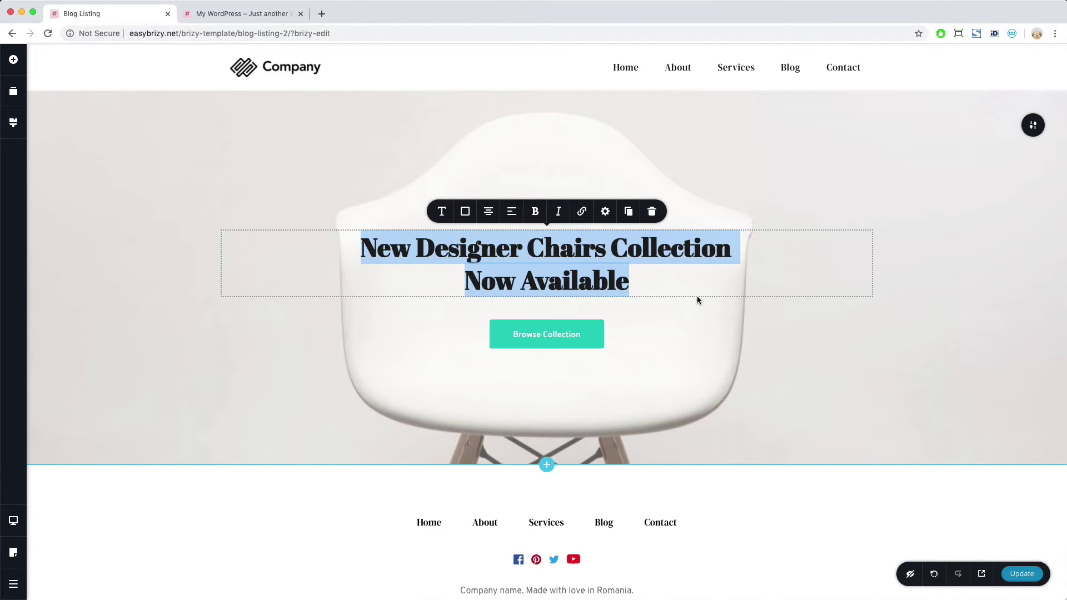
pyautogui.write('Welcome ')
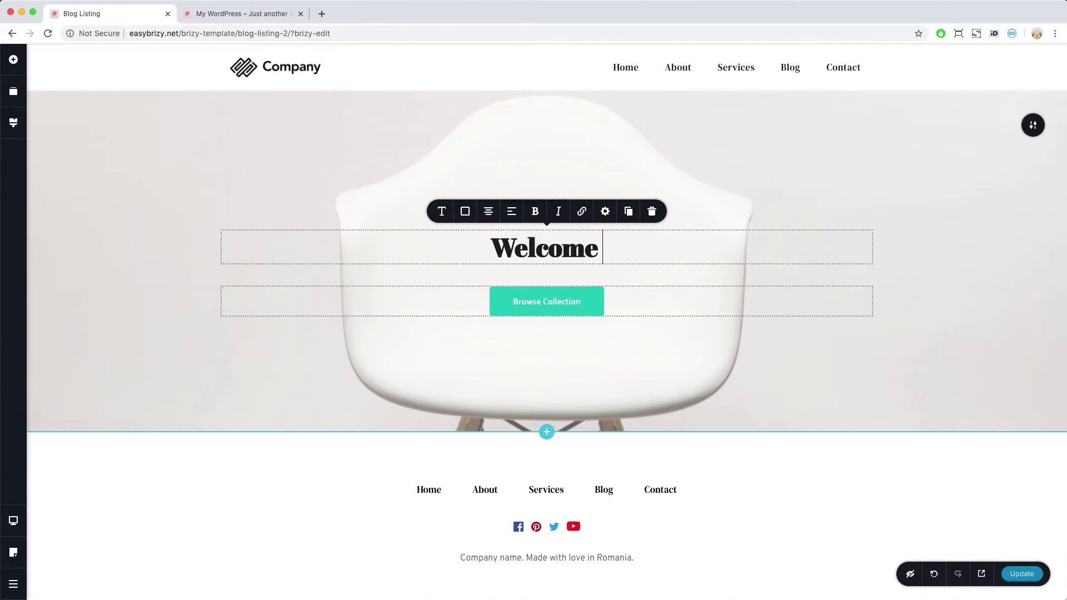
pyautogui.write('to our Blog')
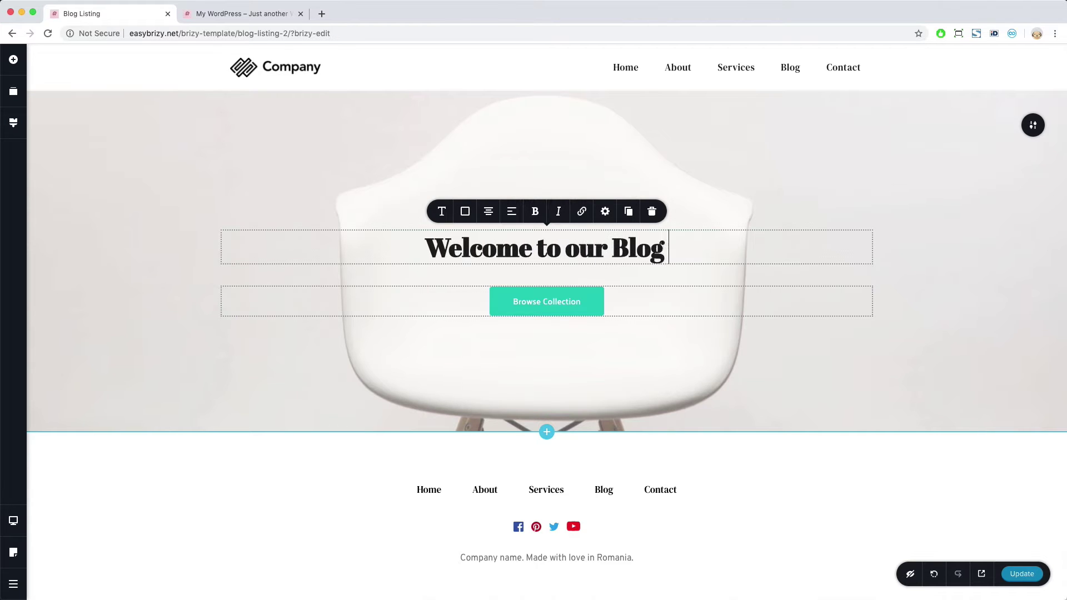
pyautogui.click(919, 267)
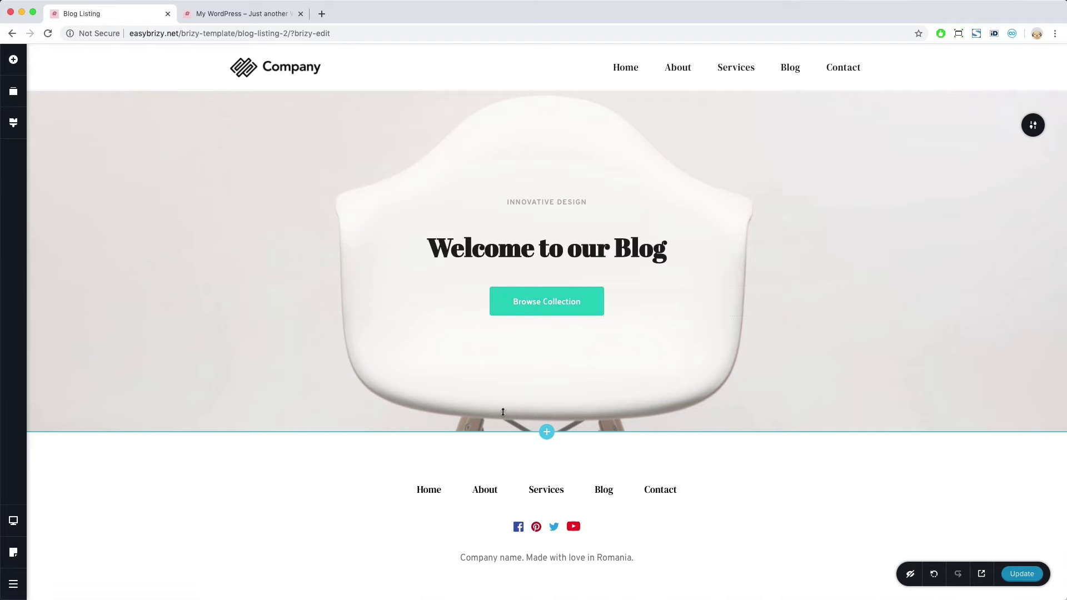
# Step: Insert a blank block between the hero and the footer and delete its second column
pyautogui.click(547, 433)
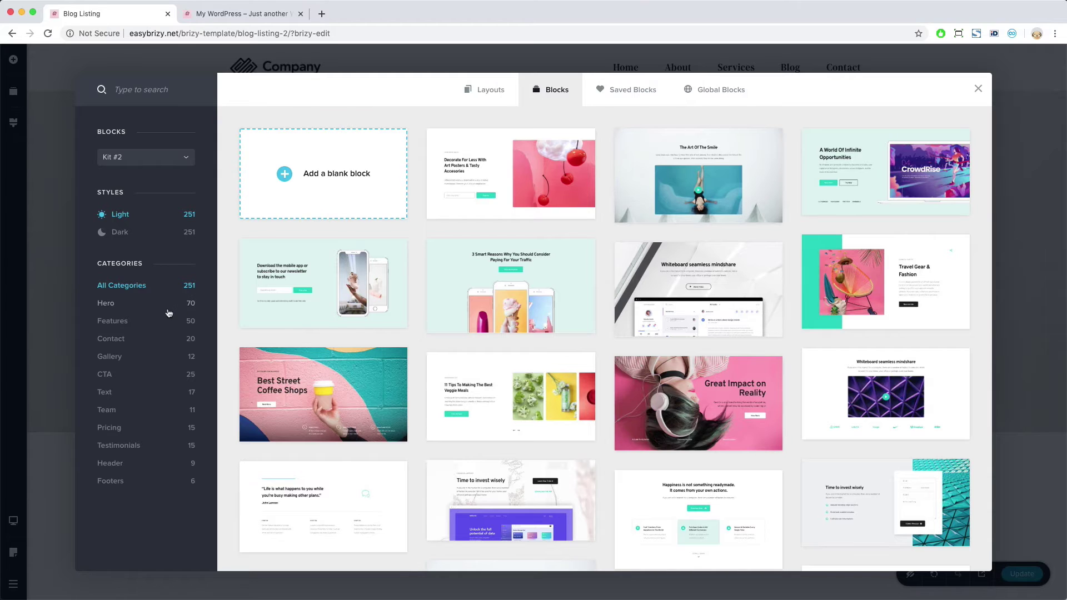
pyautogui.click(332, 196)
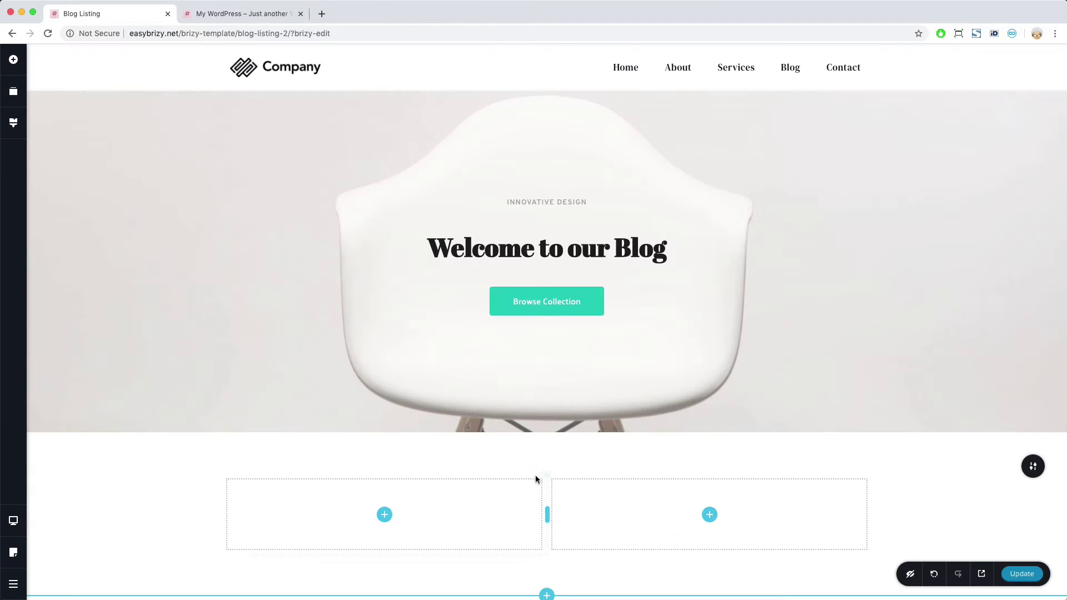
pyautogui.scroll(-5, 535, 474)
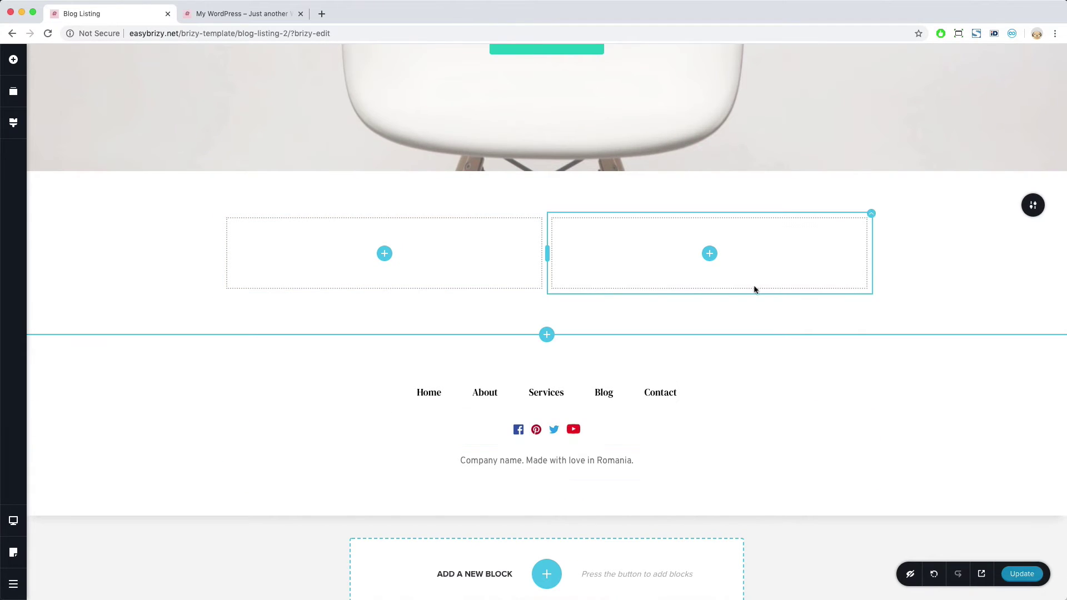
pyautogui.click(871, 213)
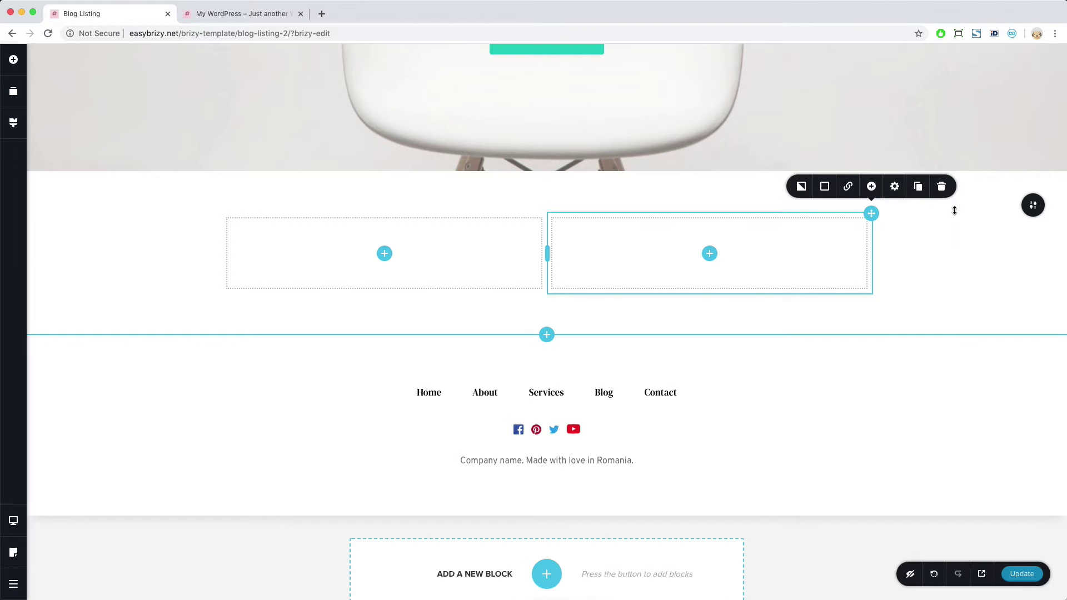
pyautogui.click(945, 184)
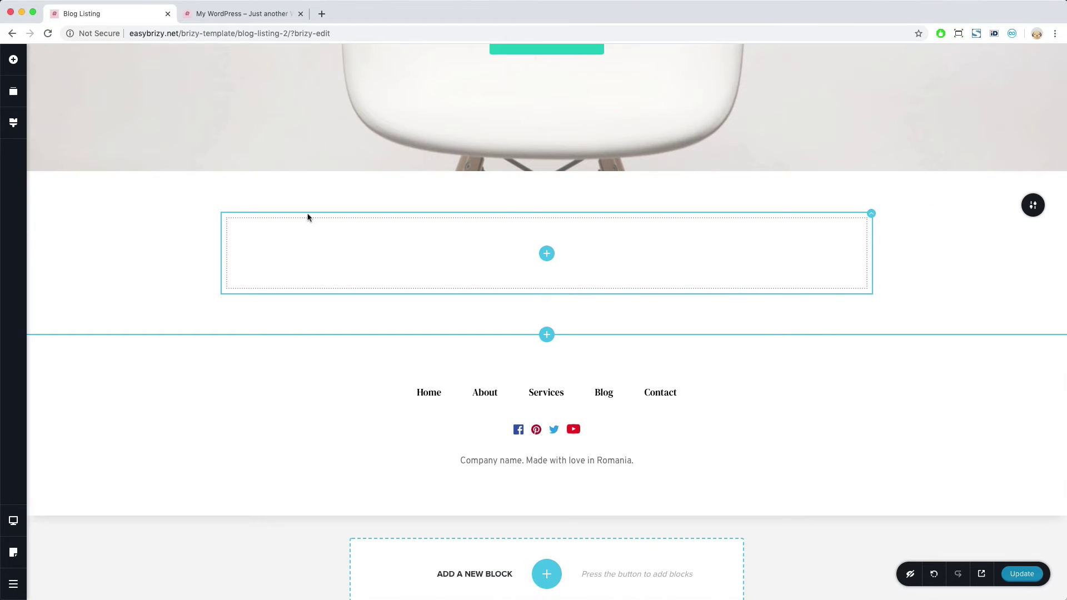
# Step: Add the WordPress Archives element to the empty column of the new block
pyautogui.click(17, 63)
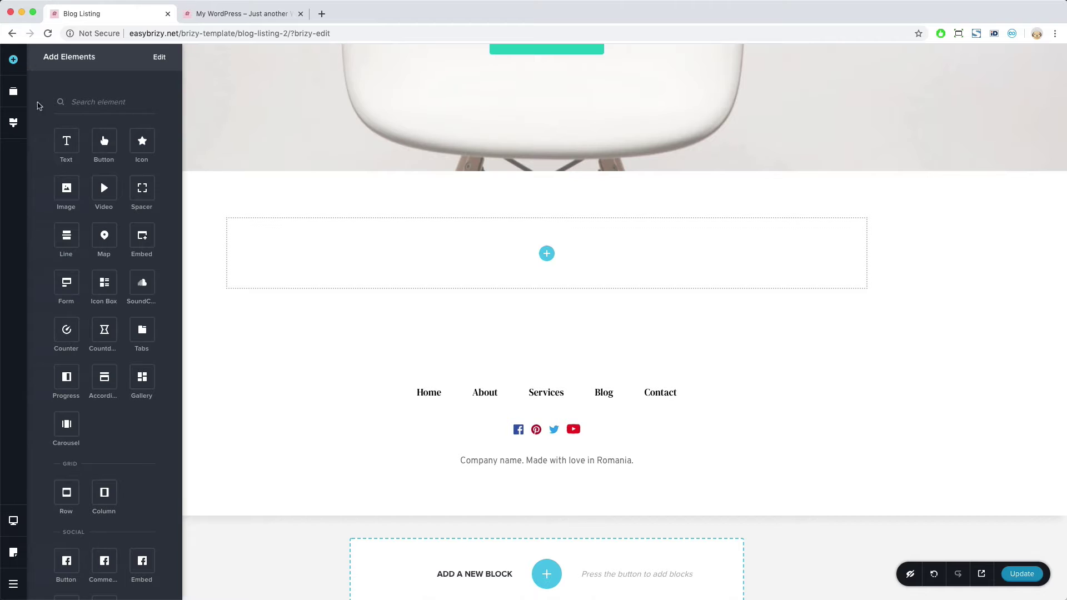
pyautogui.scroll(-5, 45, 339)
pyautogui.scroll(-1, 46, 339)
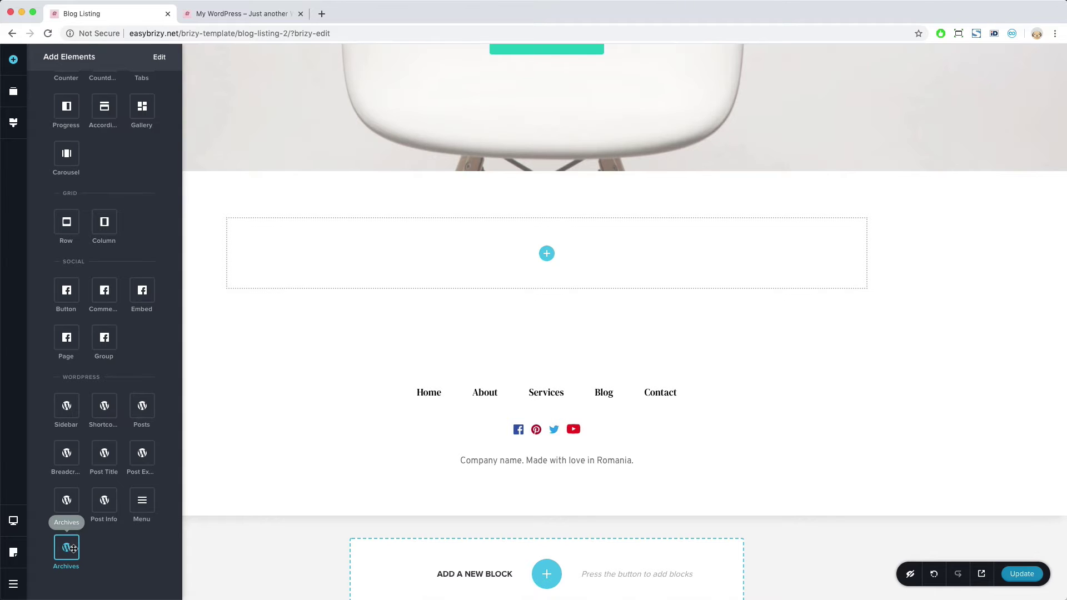
pyautogui.moveTo(72, 549); pyautogui.dragTo(552, 276)
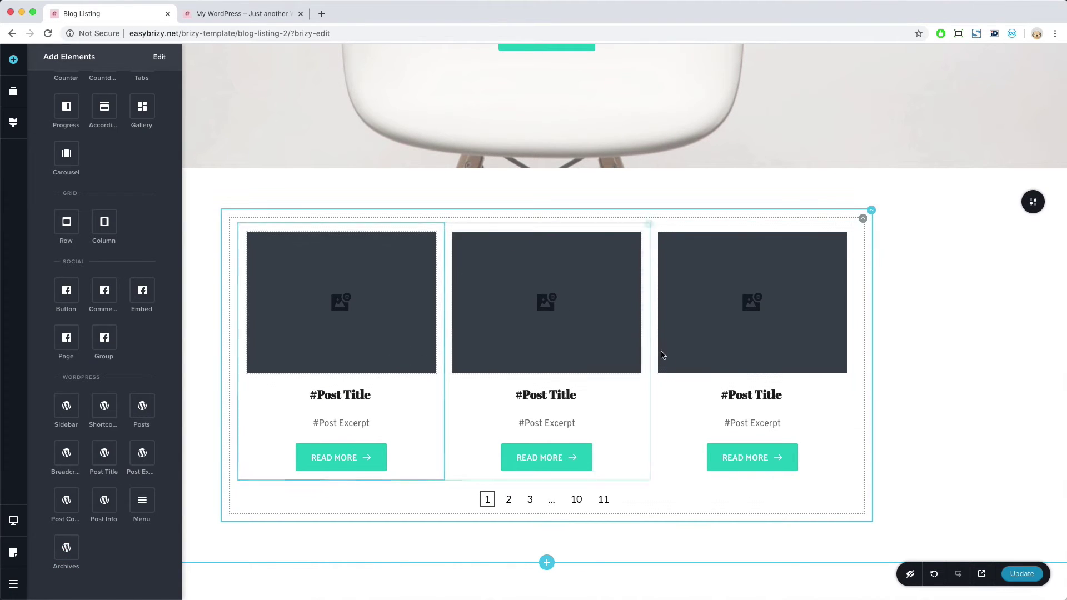
# Step: Examine the image, title and Read More button of the first archive post, including the image's source settings
pyautogui.click(381, 331)
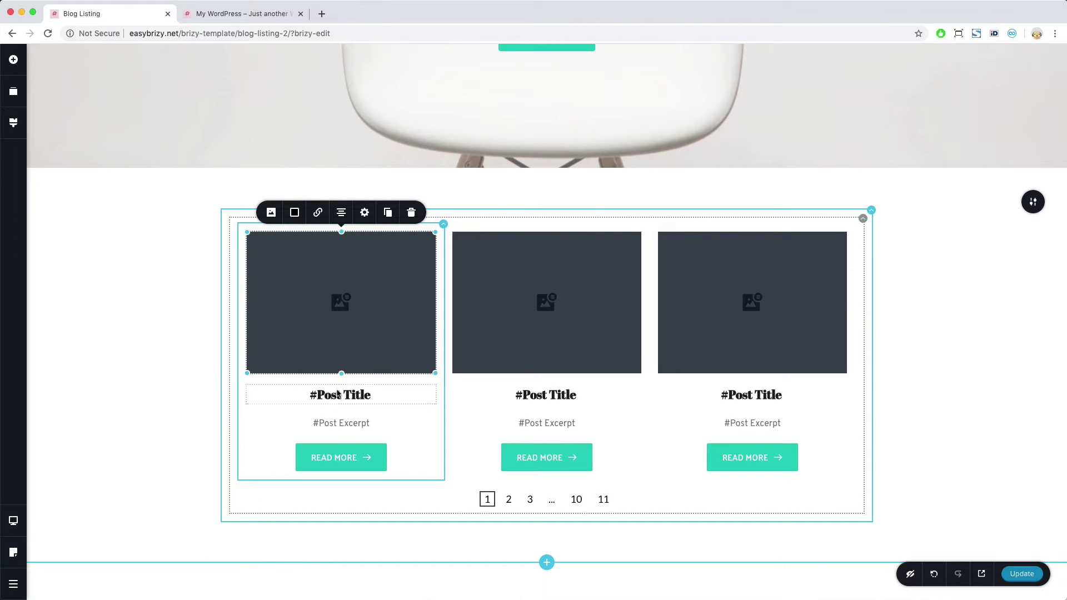
pyautogui.click(341, 396)
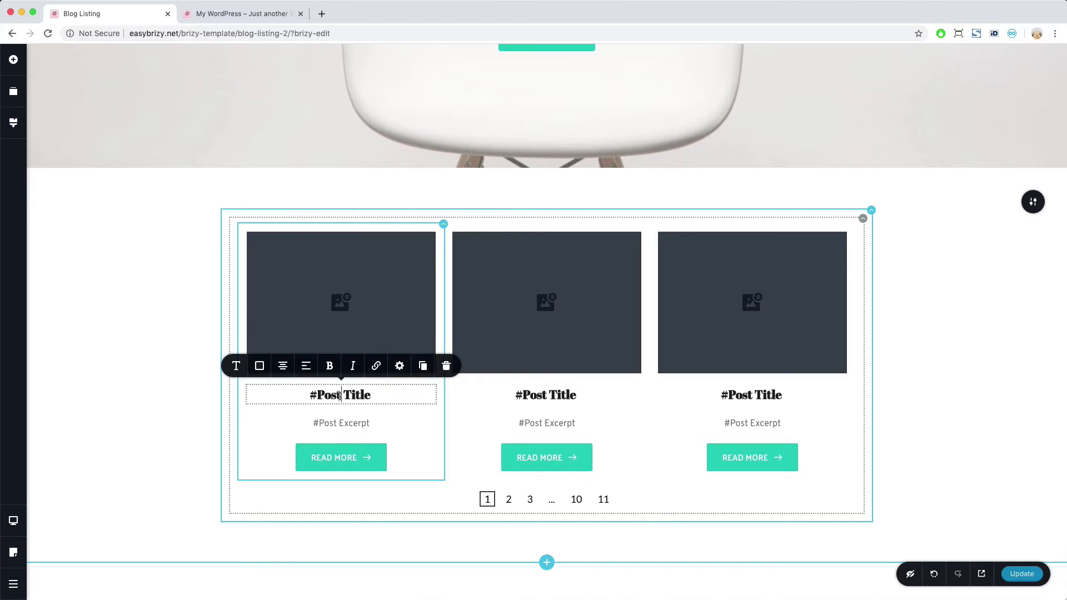
pyautogui.click(341, 457)
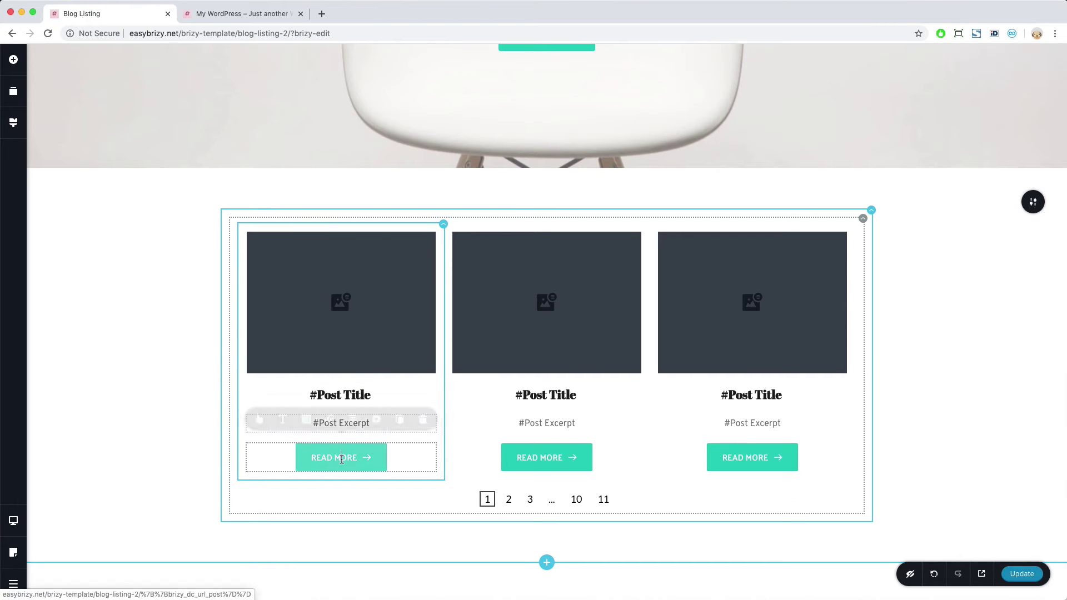
pyautogui.click(193, 448)
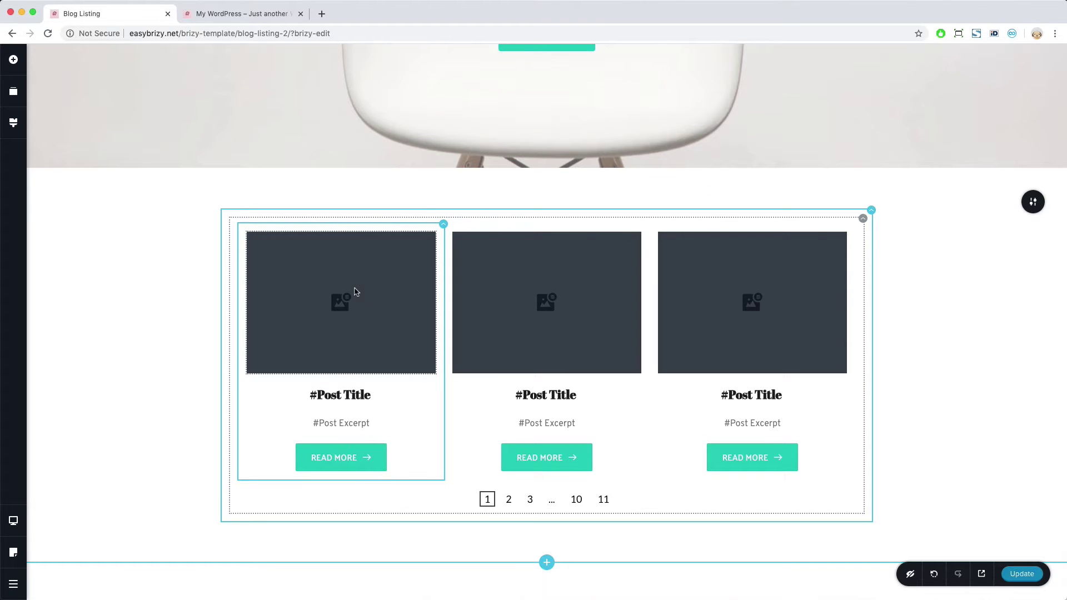
pyautogui.click(391, 287)
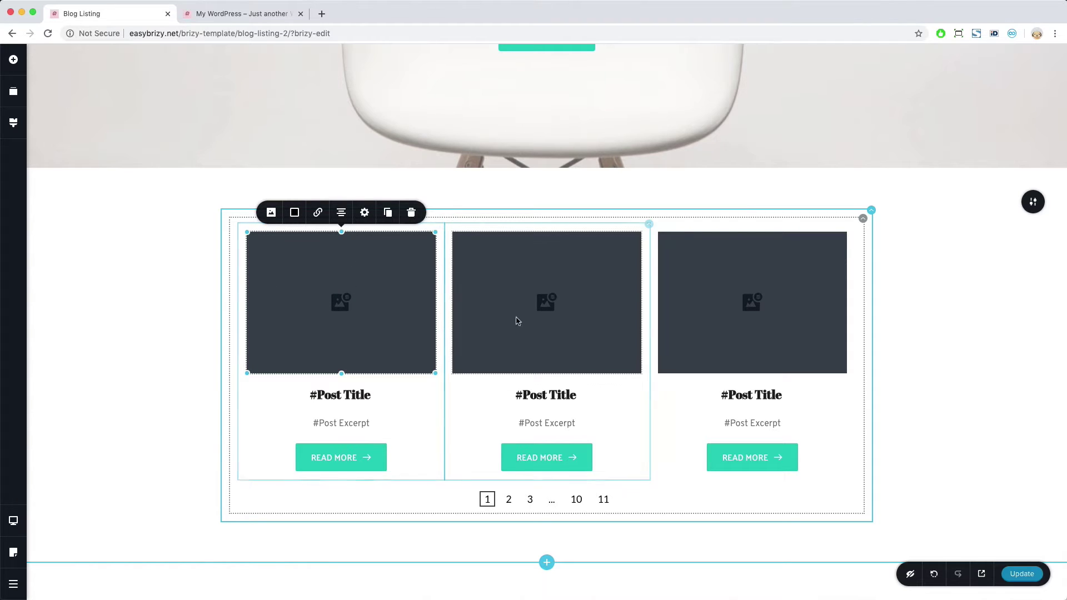
pyautogui.click(903, 337)
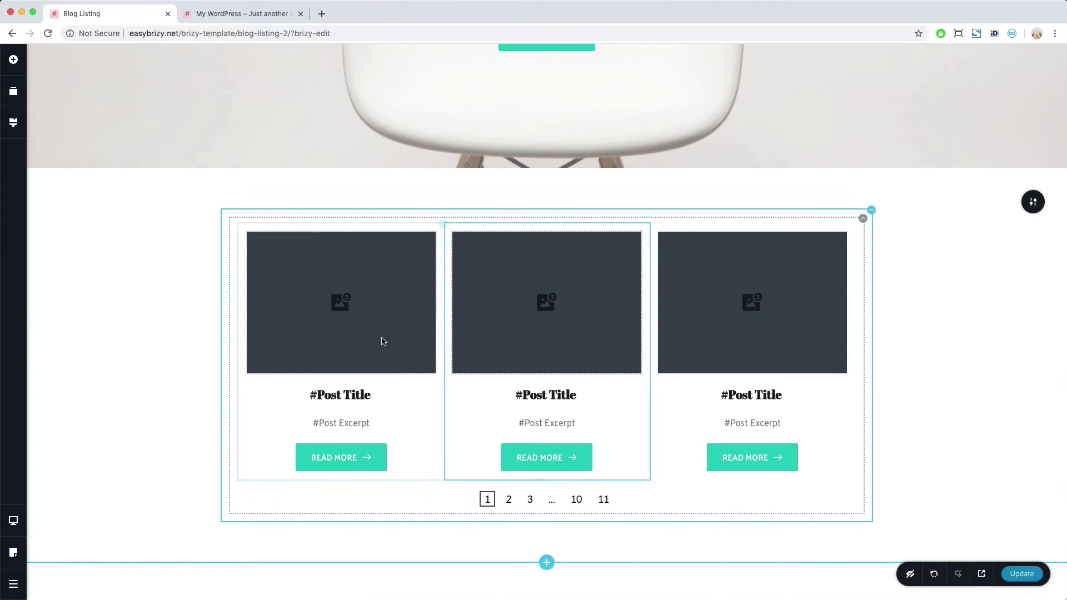
pyautogui.click(352, 340)
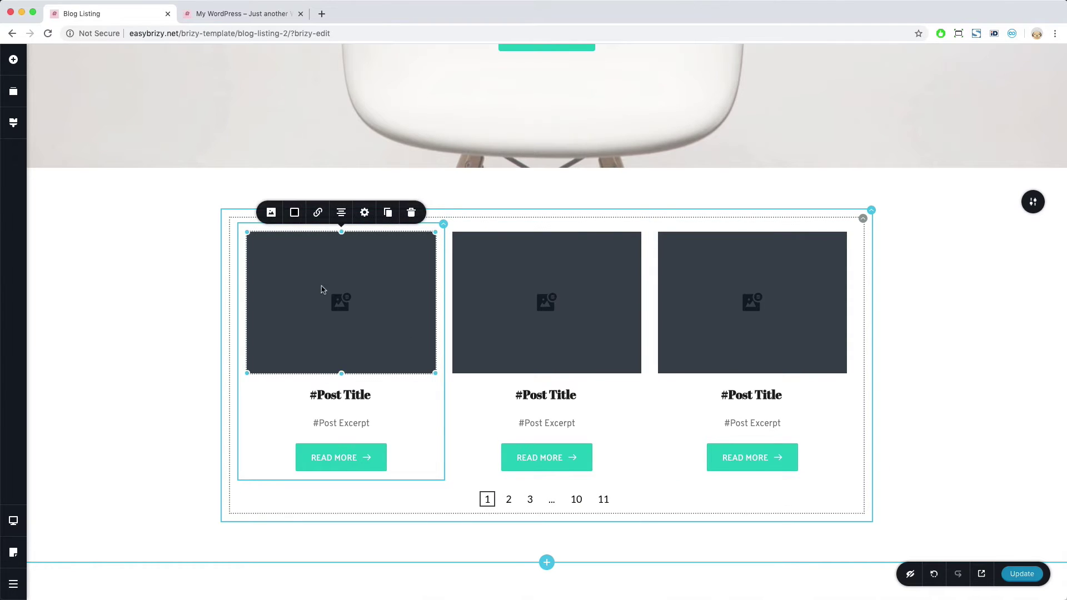
pyautogui.click(271, 212)
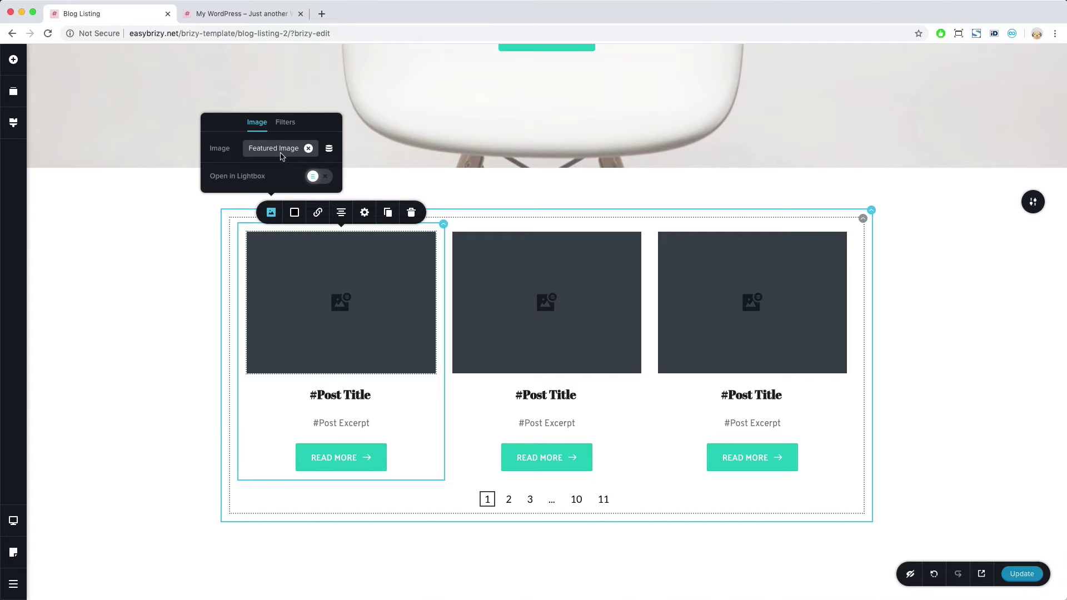
pyautogui.click(179, 295)
# Step: Remove the dynamic Featured Image from the archive post image and view the media library without choosing a picture
pyautogui.click(423, 283)
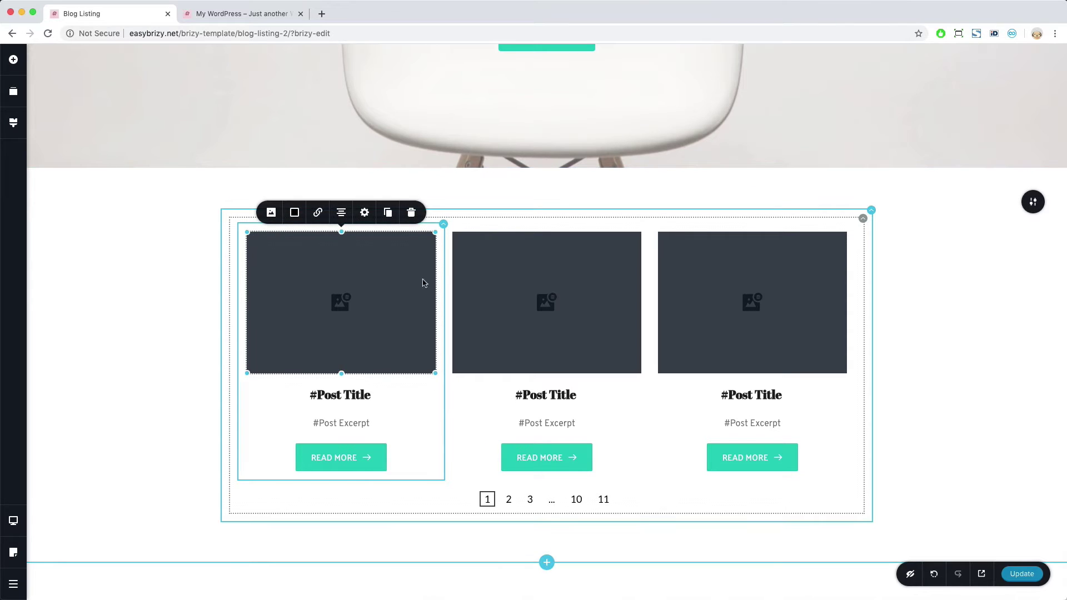
pyautogui.click(271, 212)
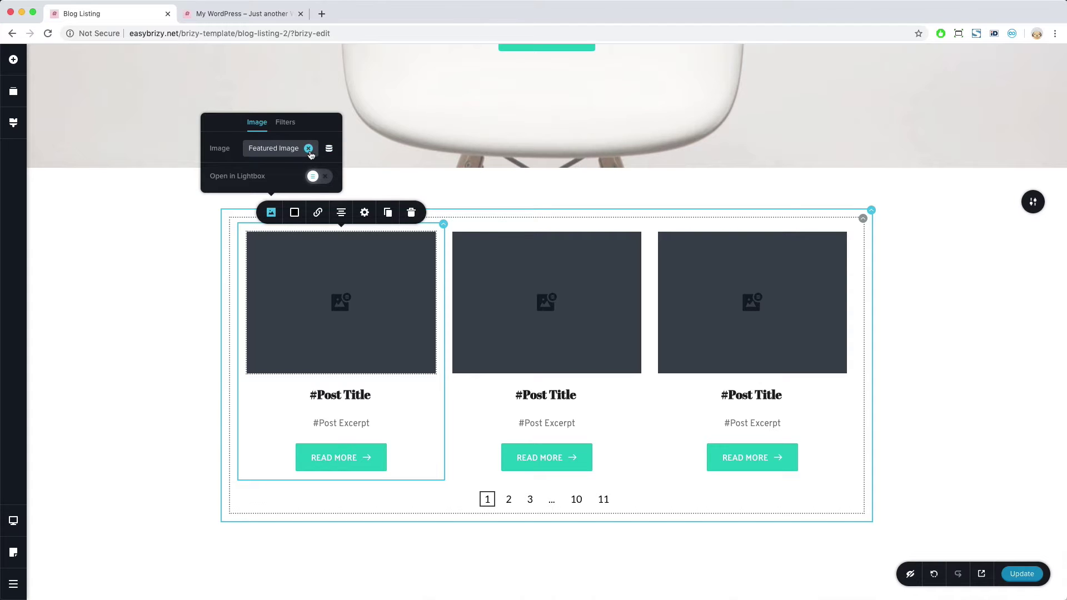
pyautogui.click(309, 148)
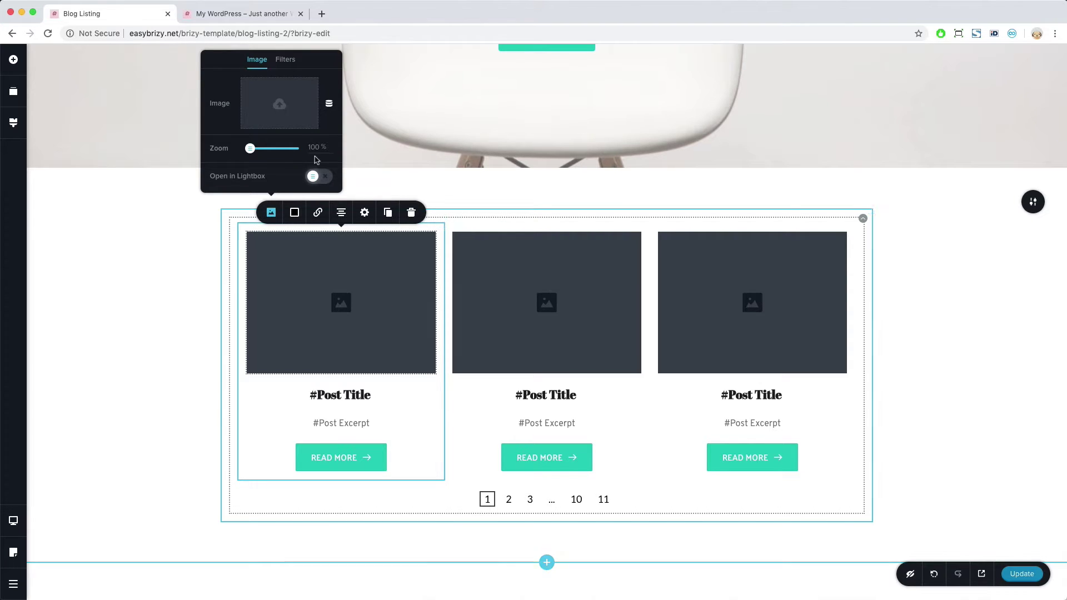
pyautogui.click(289, 111)
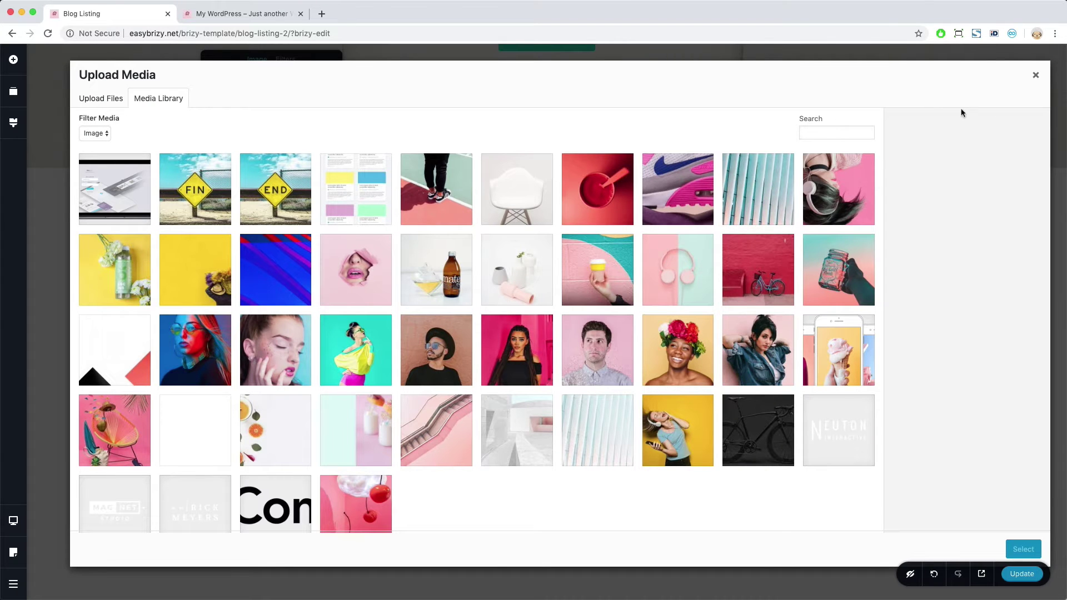
pyautogui.click(1035, 75)
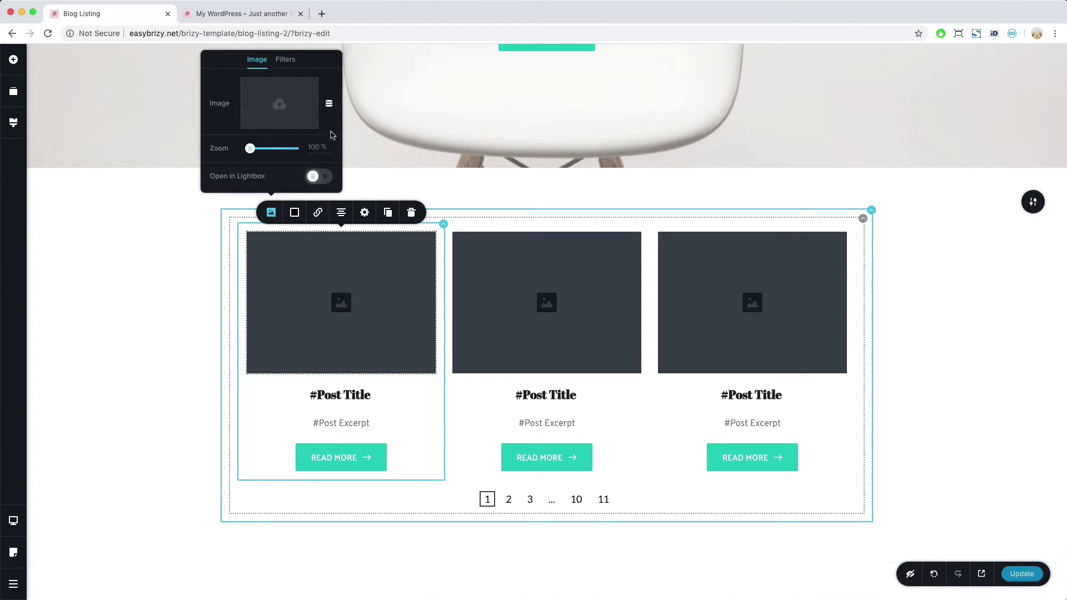
# Step: Set the first archive post image's source to the dynamic Featured Image
pyautogui.click(330, 107)
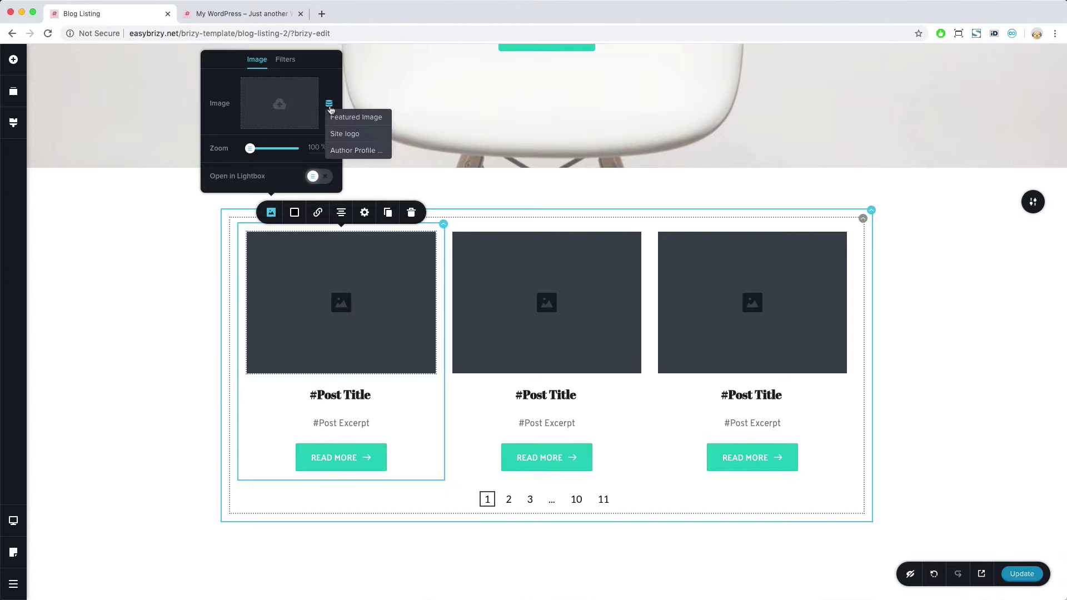
pyautogui.click(352, 123)
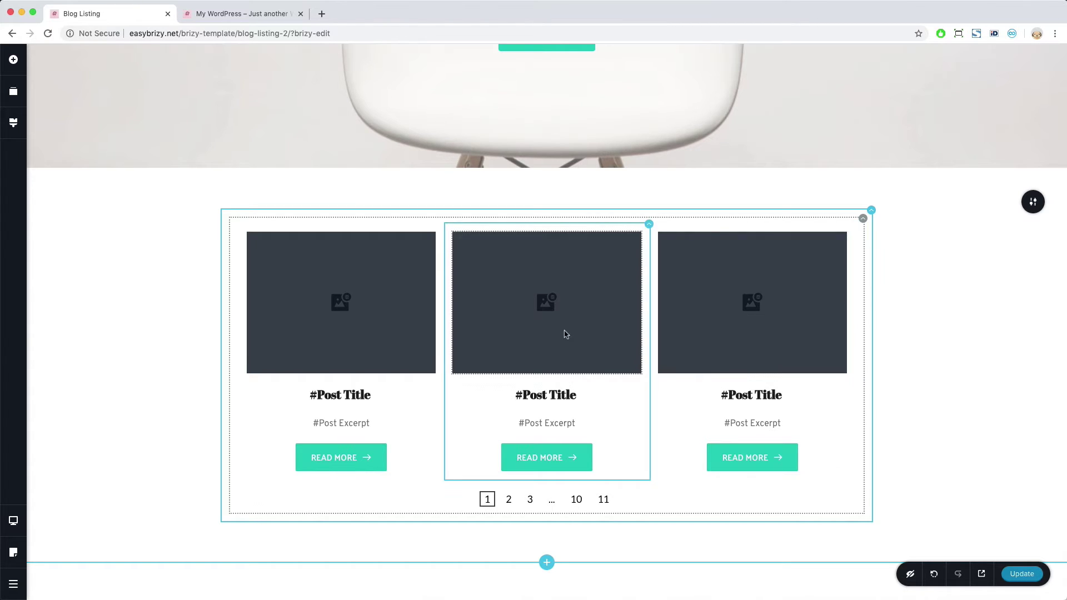
# Step: Add the WordPress Post Title element below the #Post Title text in the first archive post and the Post Excerpt element beneath it
pyautogui.click(18, 67)
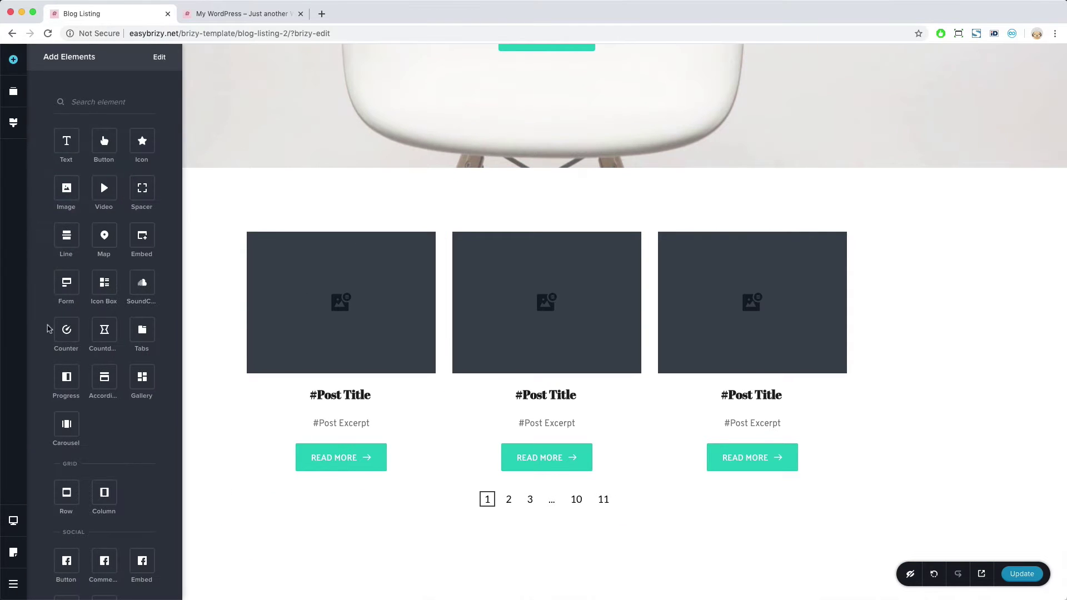
pyautogui.scroll(-6, 48, 328)
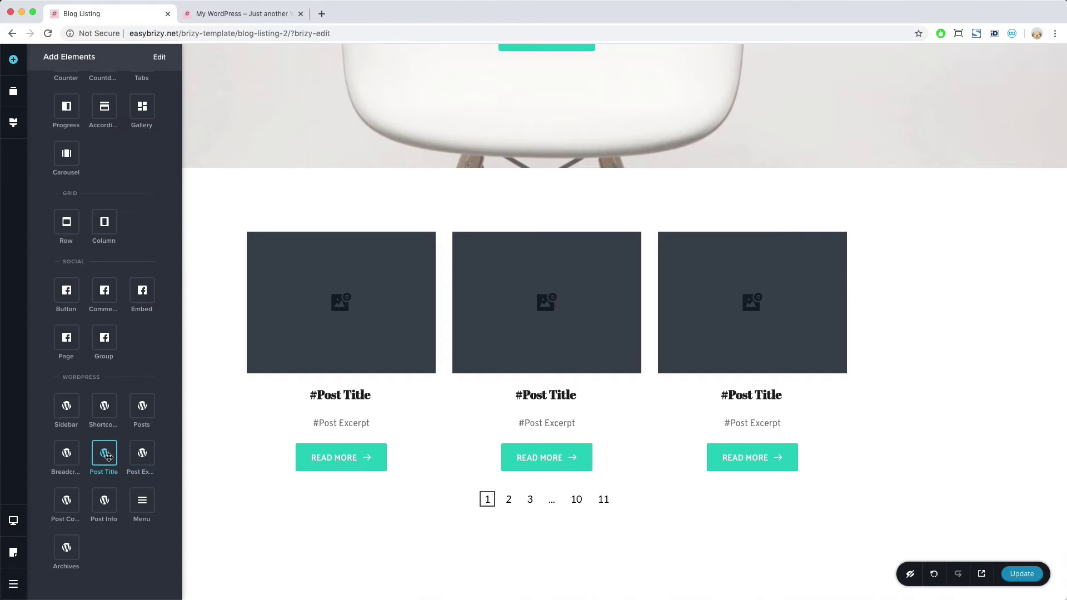
pyautogui.moveTo(108, 454); pyautogui.dragTo(296, 405)
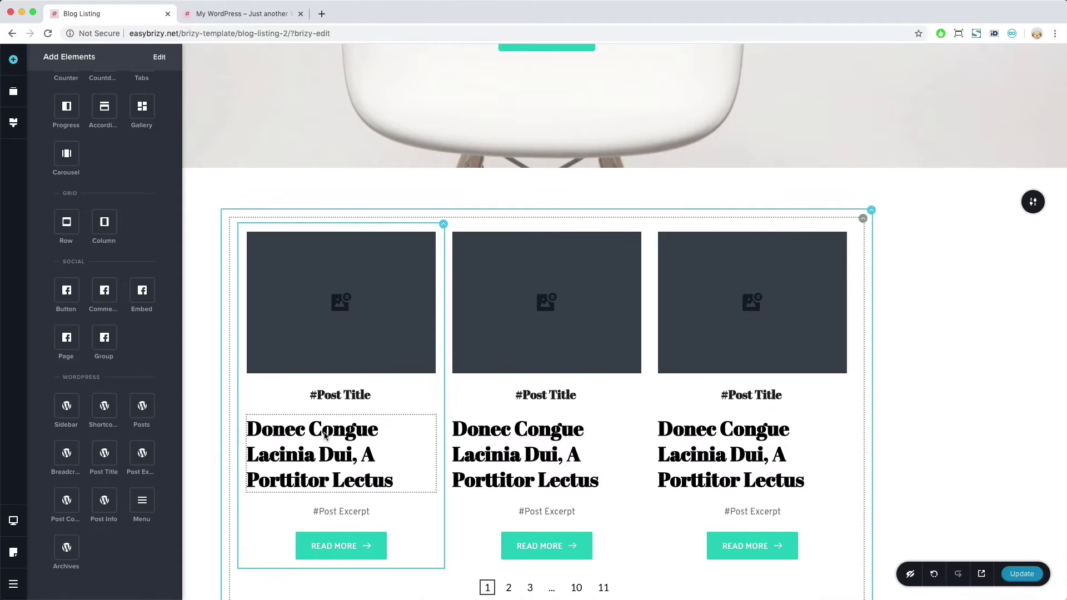
pyautogui.click(290, 461)
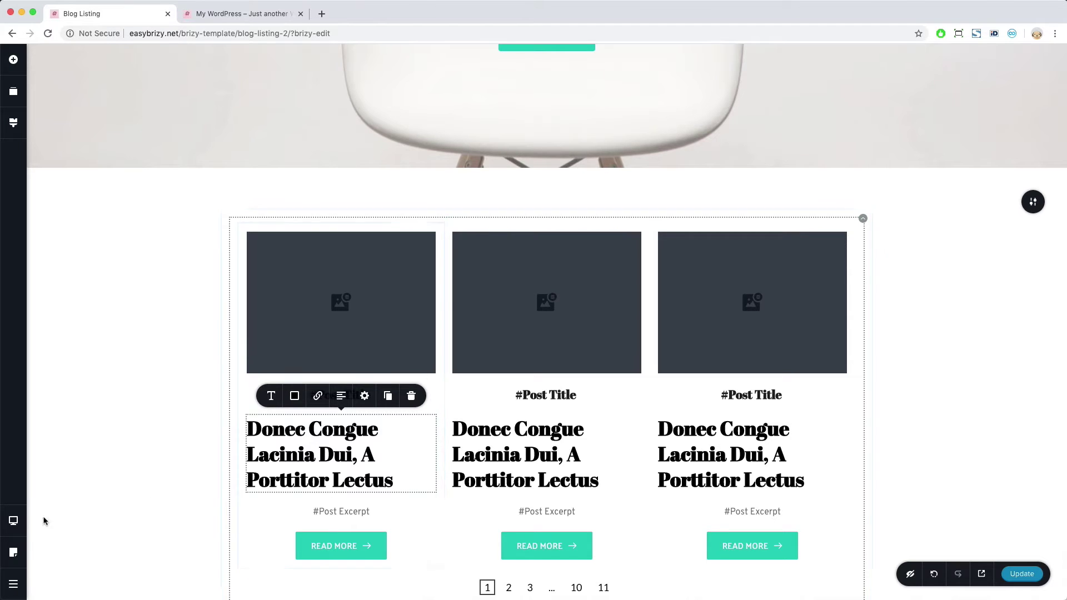
pyautogui.click(15, 61)
pyautogui.scroll(-10, 106, 362)
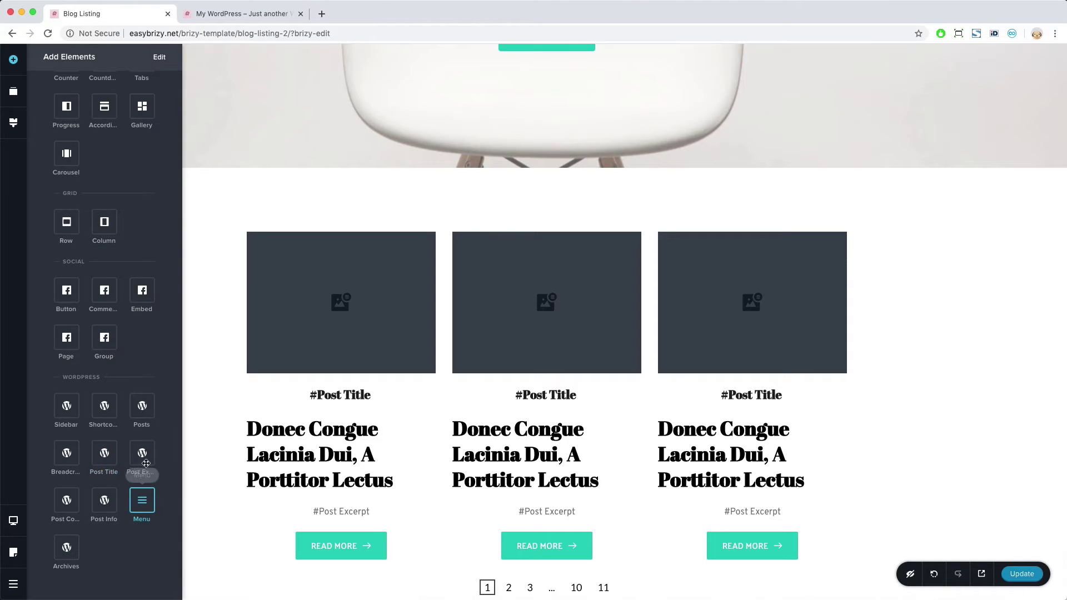
pyautogui.moveTo(142, 453); pyautogui.dragTo(312, 502)
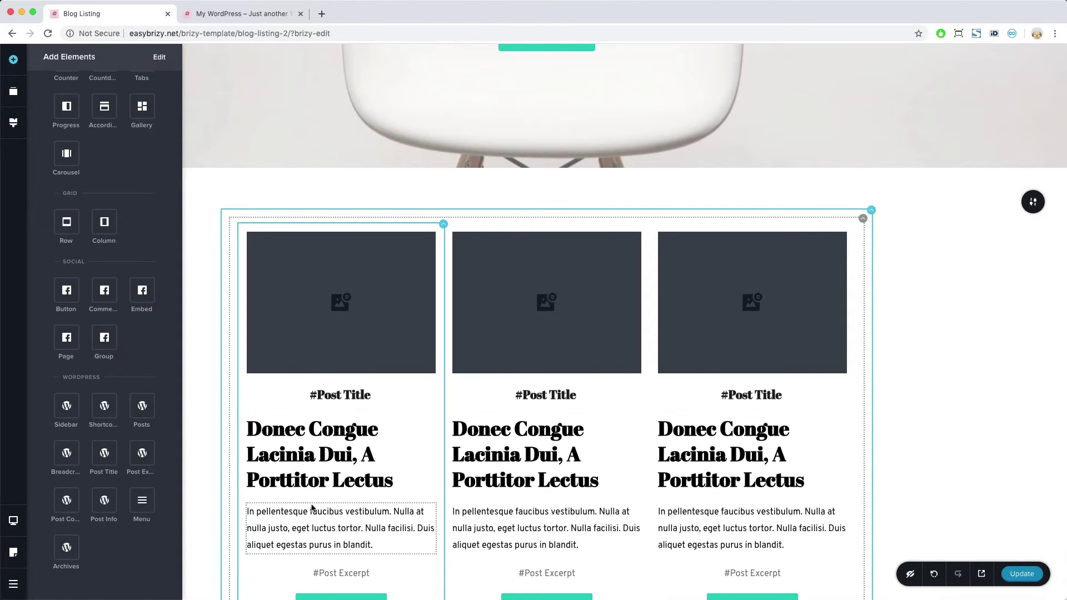
# Step: Delete the default #Post Excerpt and #Post Title text elements from the first archive post
pyautogui.click(342, 558)
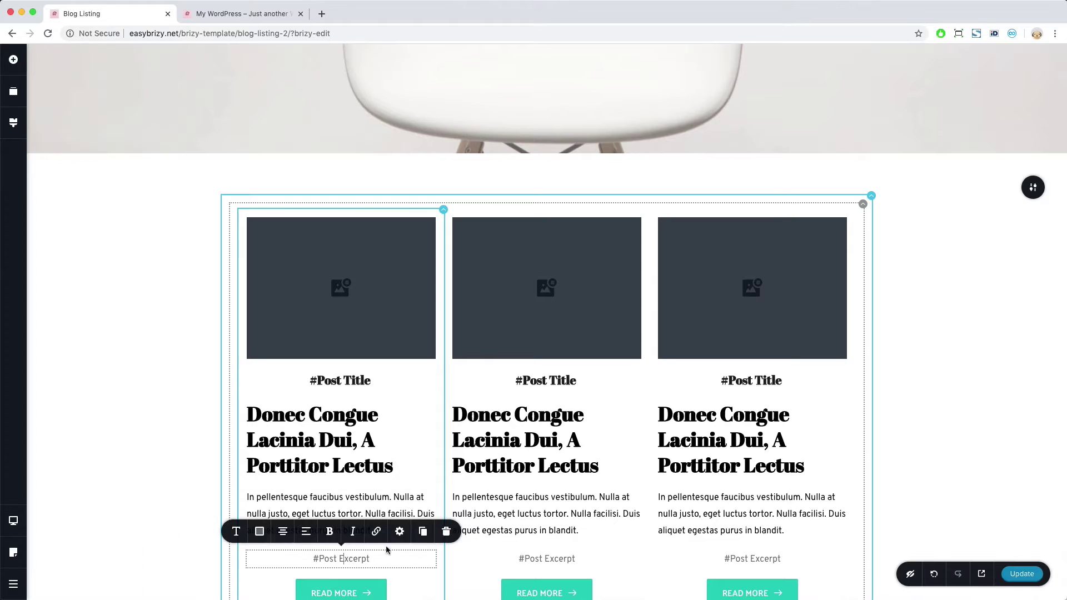
pyautogui.click(446, 531)
pyautogui.click(359, 385)
pyautogui.click(446, 351)
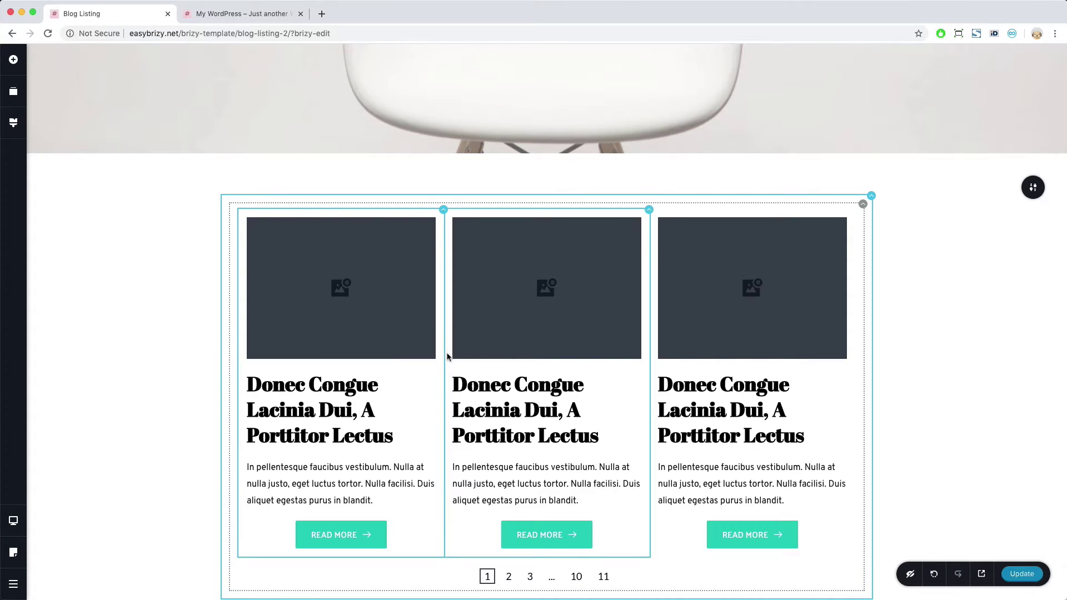
# Step: Inspect the Read More button's link settings and delete the button from the first archive post
pyautogui.click(330, 416)
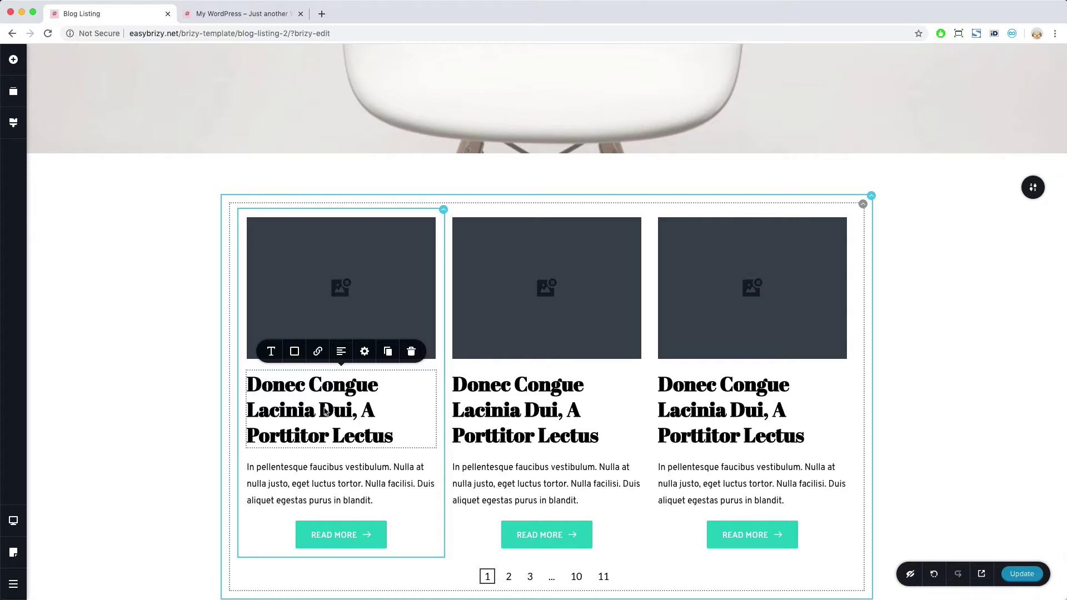
pyautogui.click(347, 536)
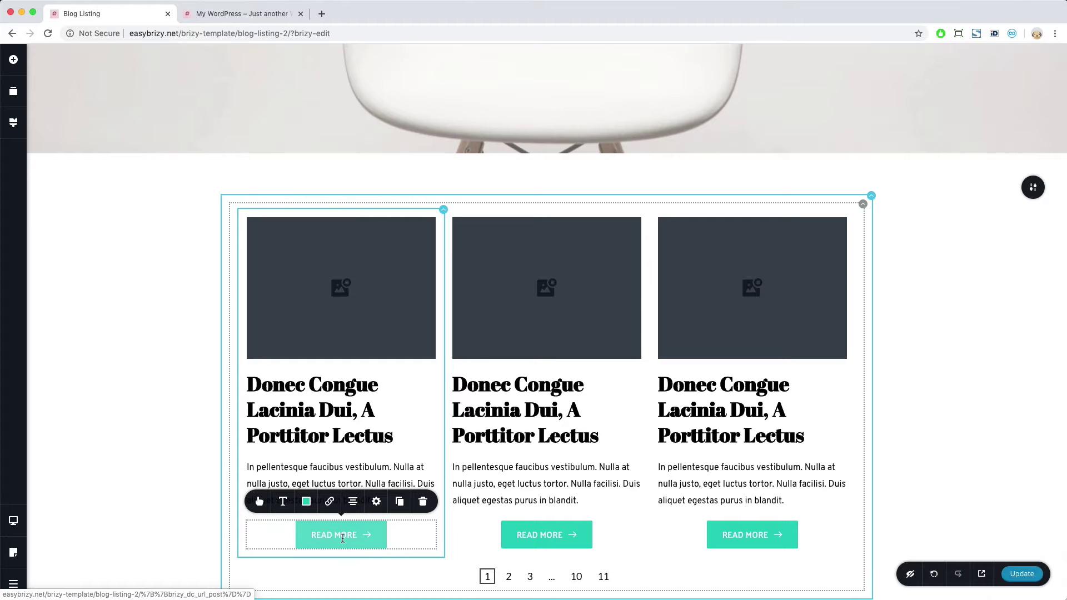
pyautogui.click(330, 503)
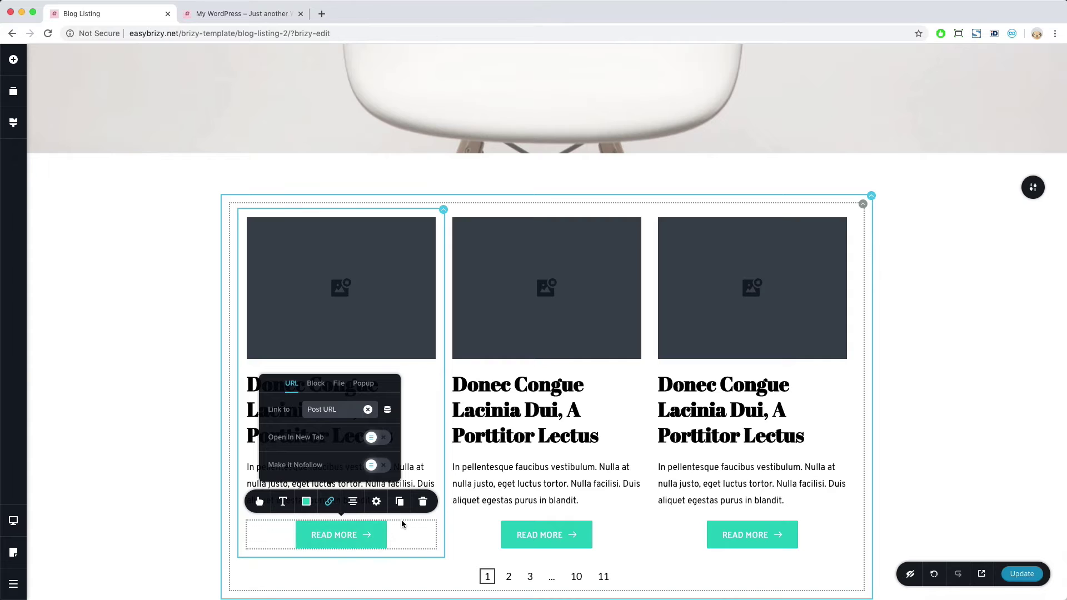
pyautogui.scroll(-1, 401, 519)
pyautogui.click(423, 480)
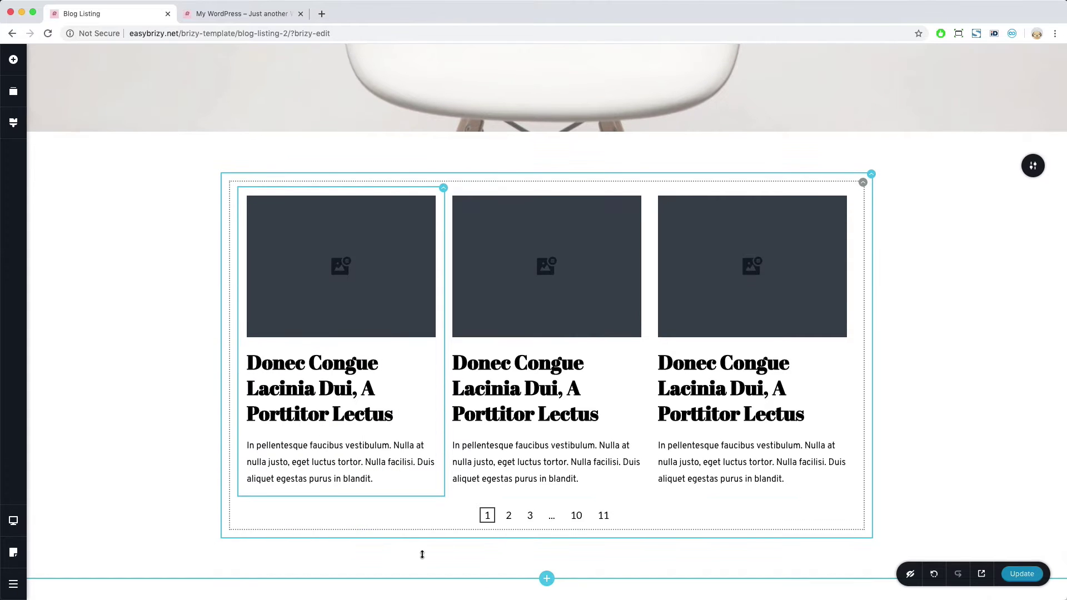
# Step: Link the title of the first archive post to the dynamic Post URL
pyautogui.click(327, 394)
pyautogui.click(318, 329)
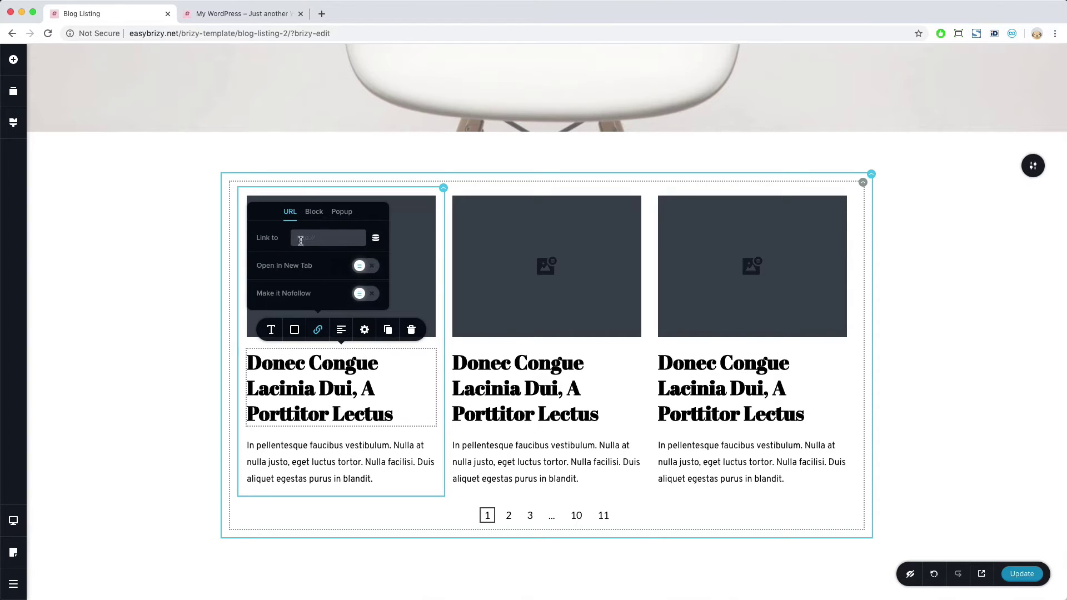
pyautogui.click(376, 240)
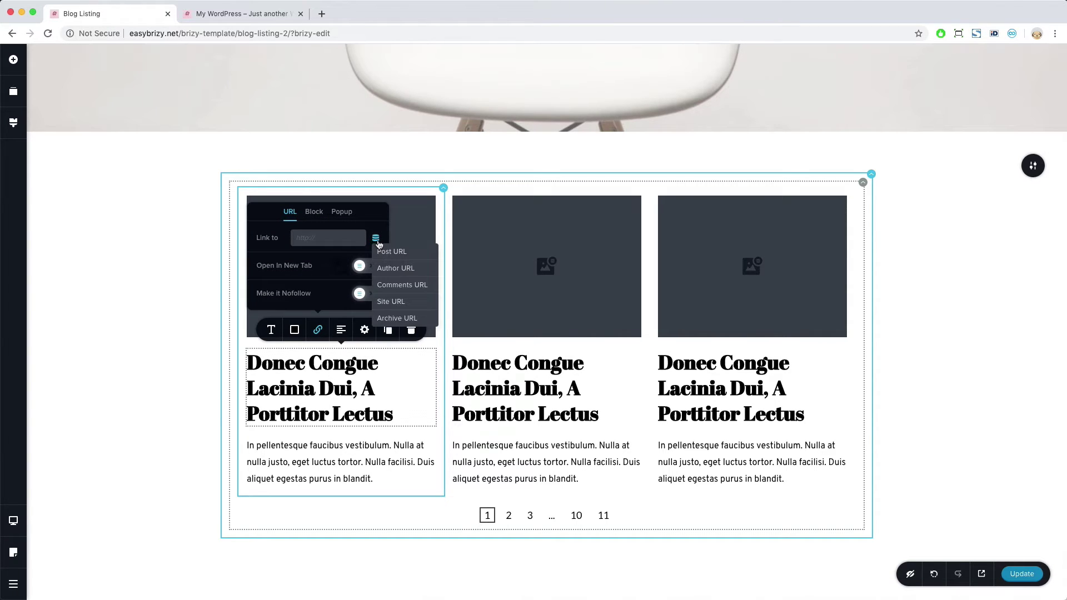
pyautogui.click(404, 254)
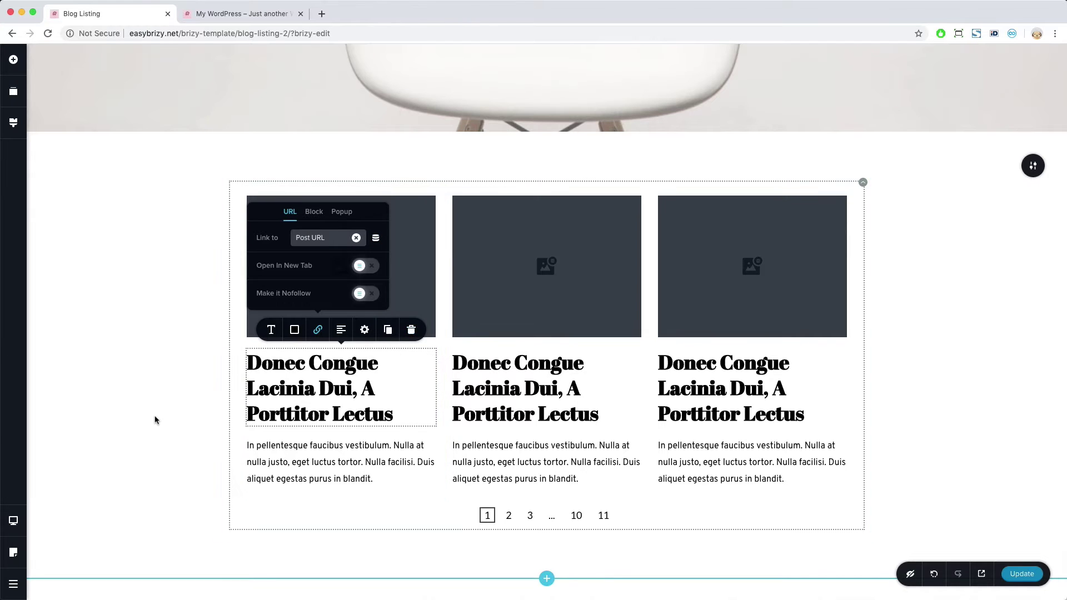
pyautogui.click(173, 416)
# Step: Link the featured image of the first archive post to the dynamic Post URL
pyautogui.click(320, 287)
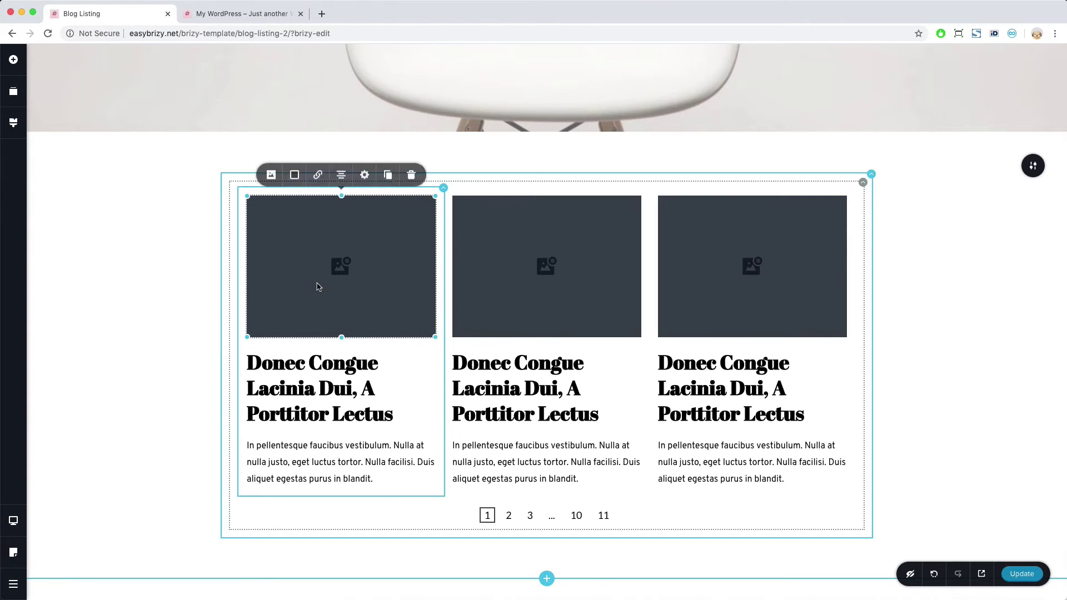
pyautogui.click(319, 179)
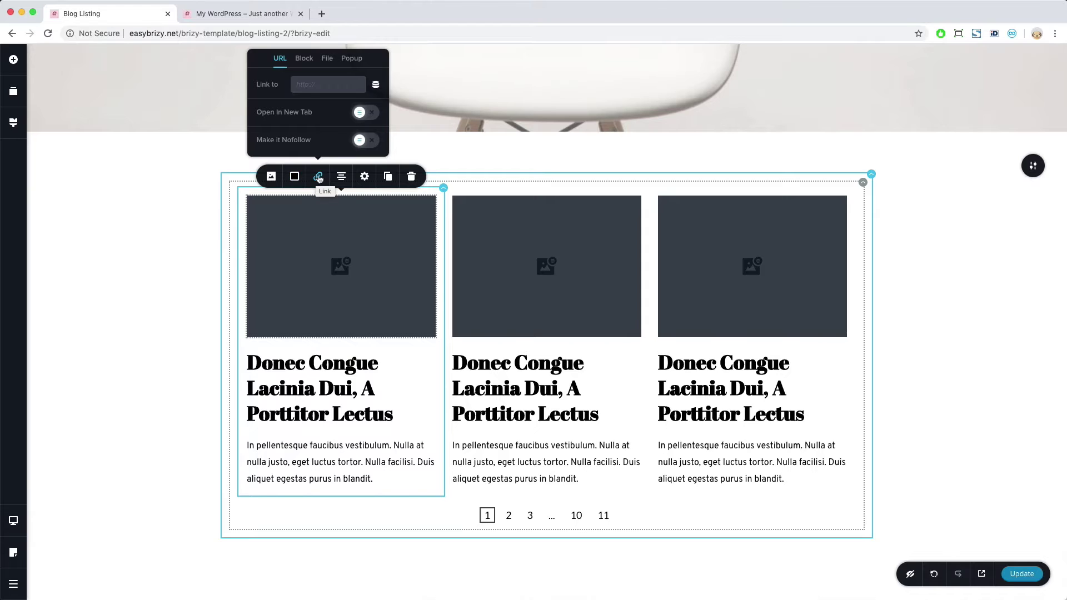
pyautogui.click(376, 84)
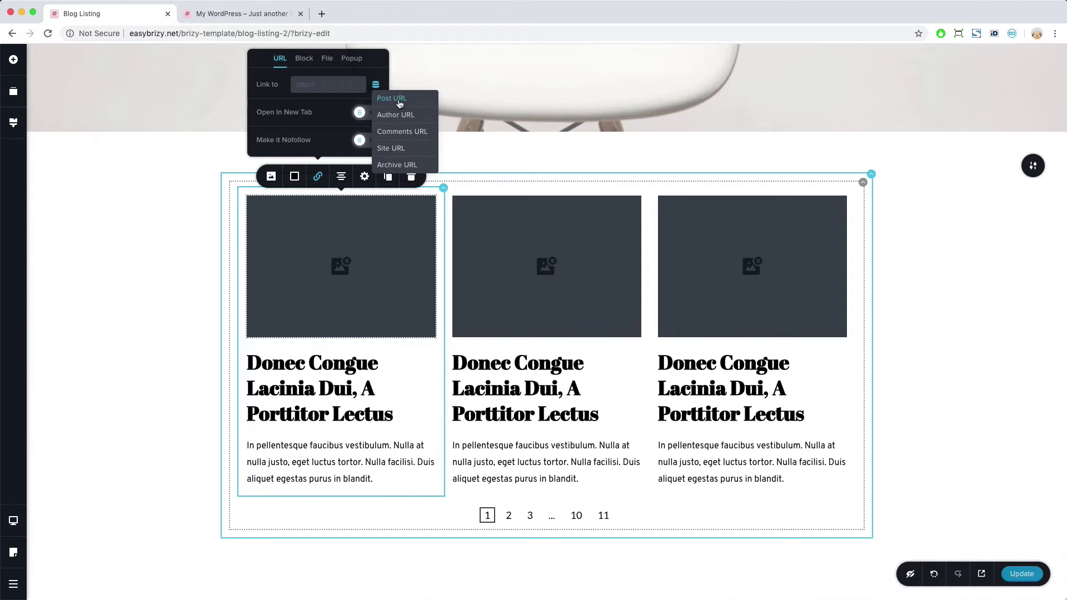
pyautogui.click(395, 98)
pyautogui.click(145, 445)
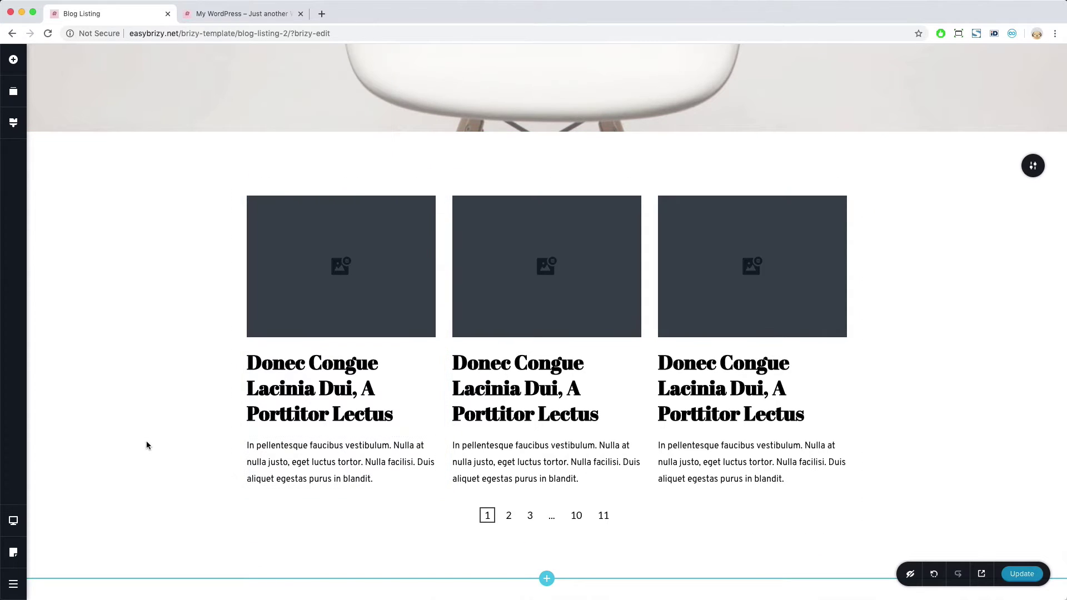
# Step: Set the Archives element to 3 rows of posts
pyautogui.scroll(-3, 598, 347)
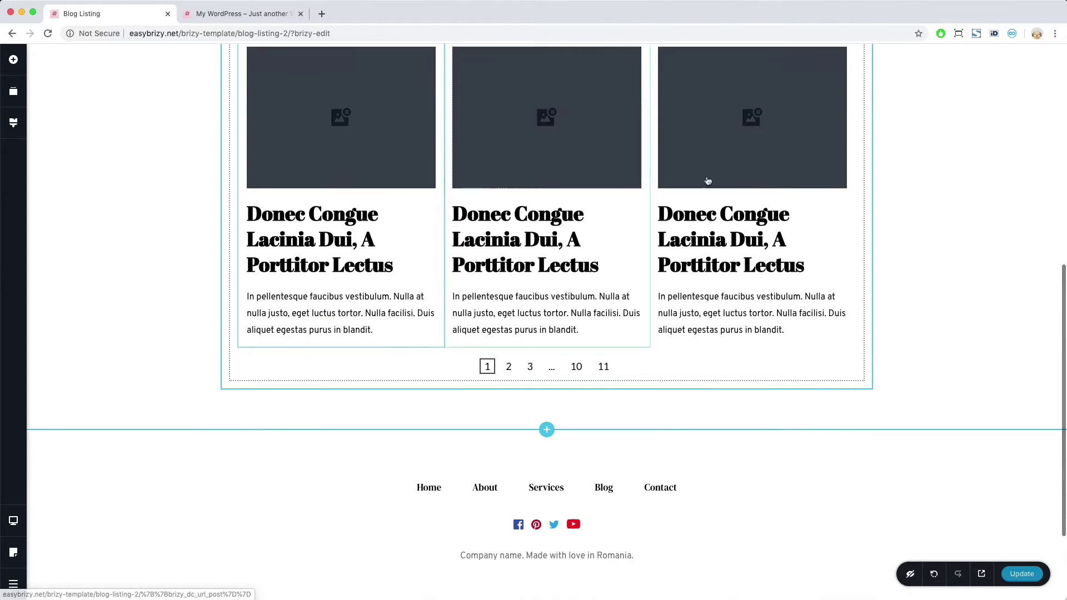
pyautogui.scroll(2, 739, 279)
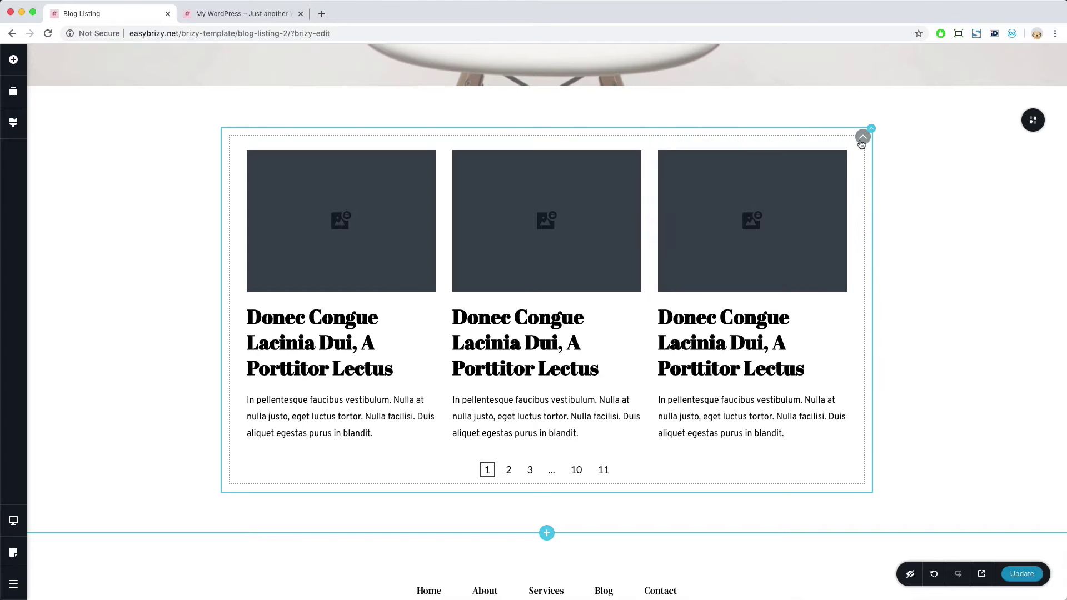
pyautogui.click(863, 141)
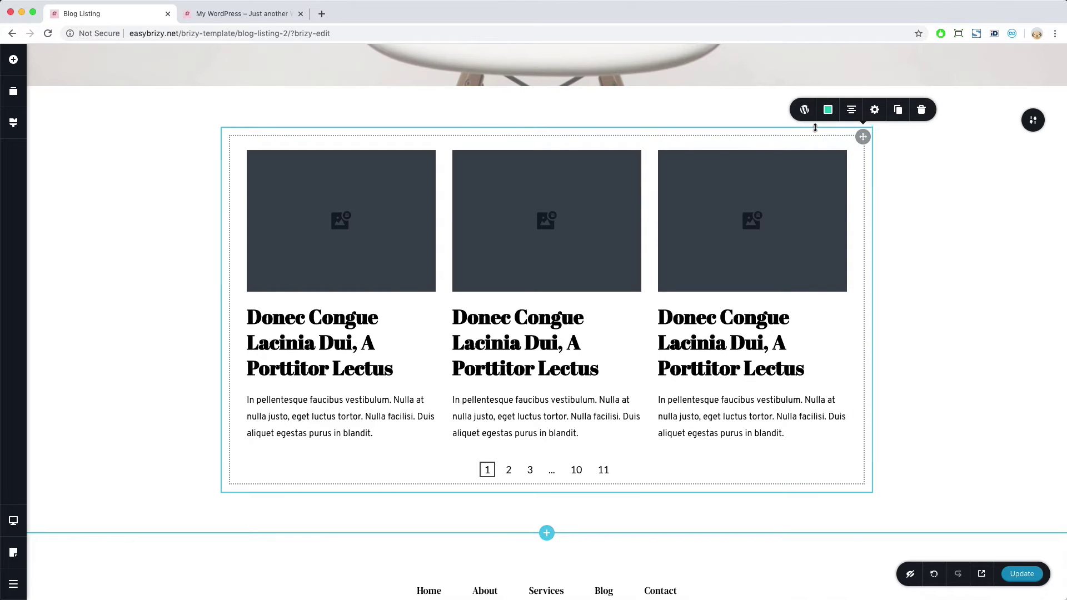
pyautogui.click(804, 110)
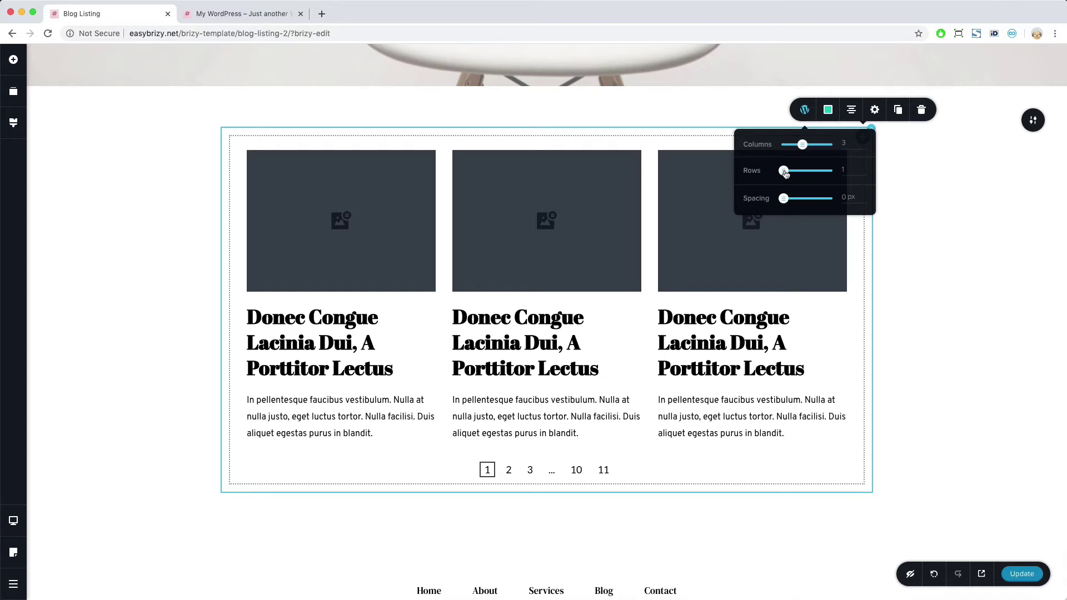
pyautogui.moveTo(786, 173); pyautogui.dragTo(792, 172)
pyautogui.rightClick(794, 170)
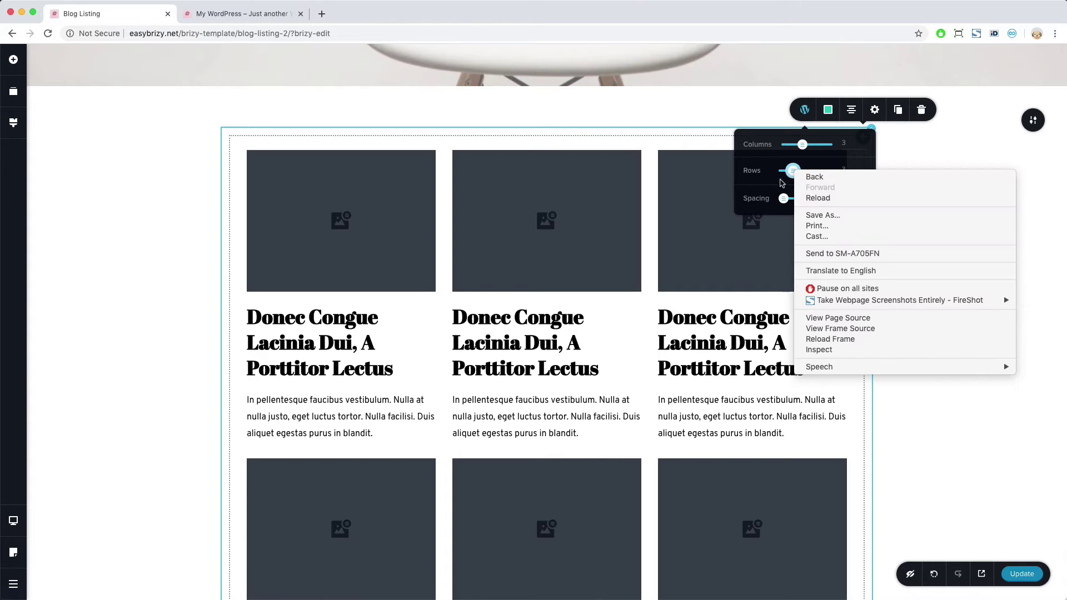
pyautogui.click(768, 195)
pyautogui.click(214, 362)
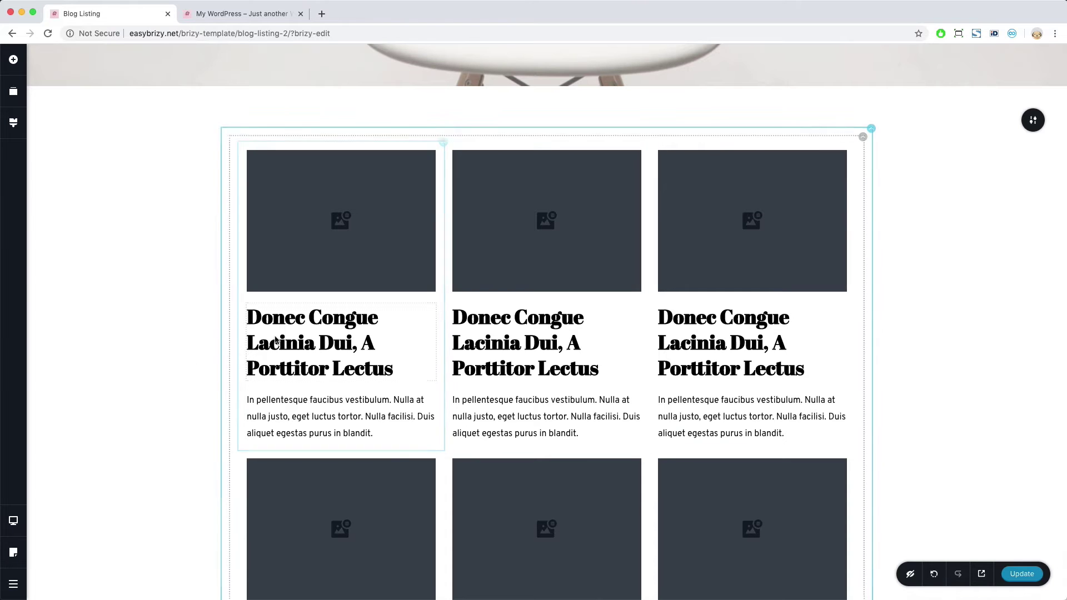
# Step: Set the spacing between the posts in the Archives element to 33 px
pyautogui.scroll(-5, 286, 334)
pyautogui.scroll(2, 287, 334)
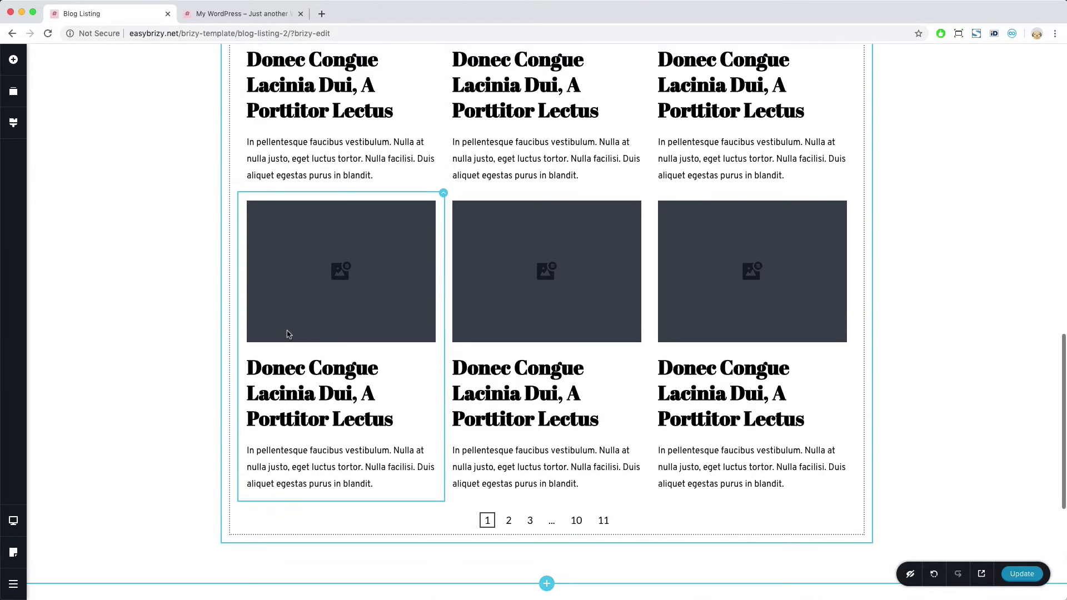
pyautogui.scroll(5, 289, 336)
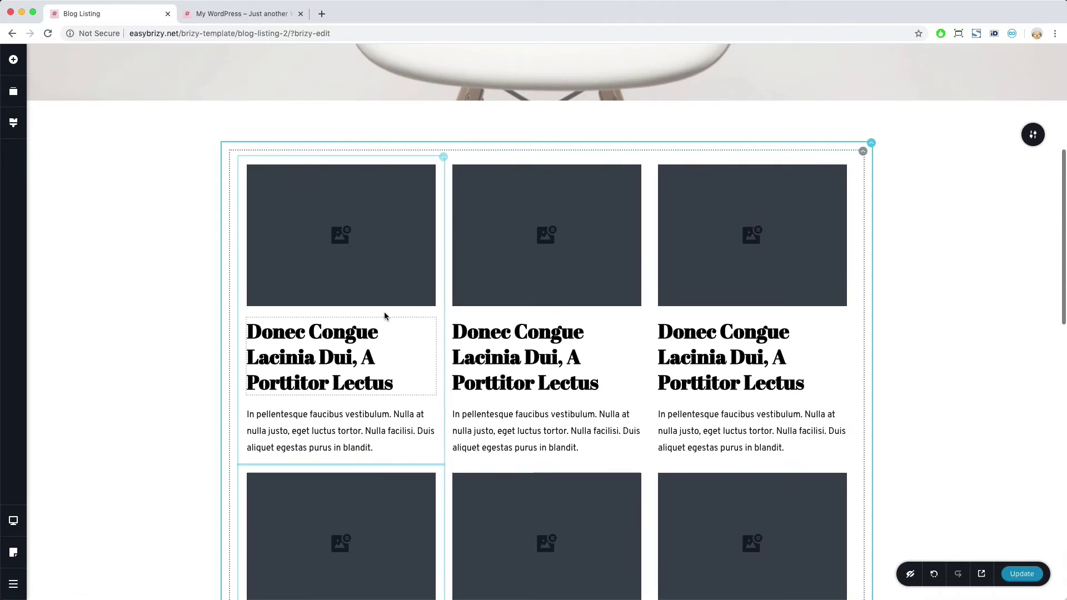
pyautogui.click(864, 151)
pyautogui.click(805, 124)
pyautogui.moveTo(804, 212)
pyautogui.mouseDown()
pyautogui.moveTo(786, 215)
pyautogui.moveTo(799, 214)
pyautogui.mouseUp()
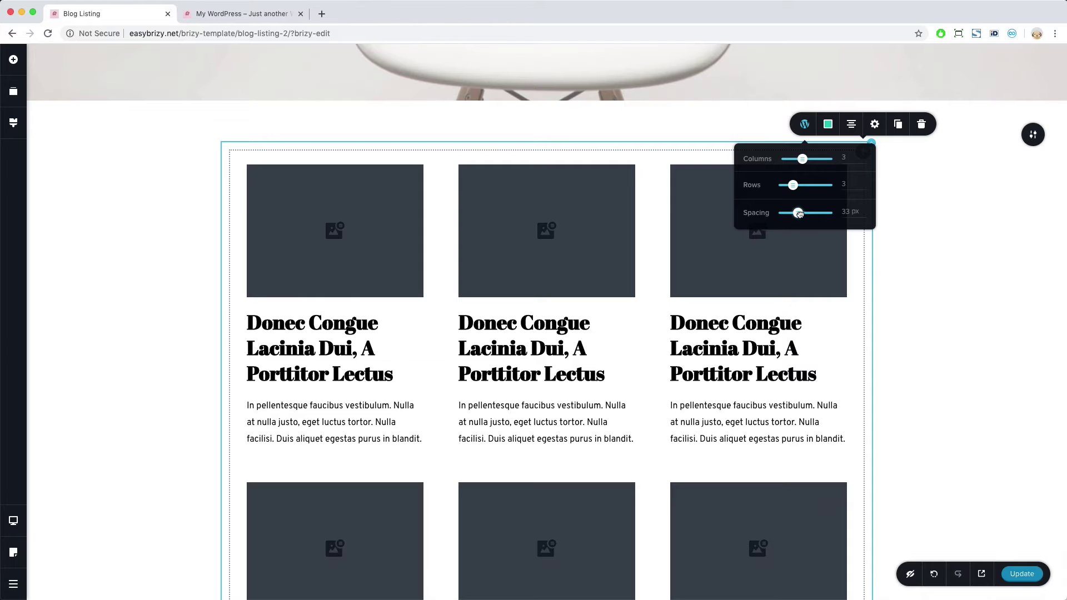
pyautogui.click(172, 369)
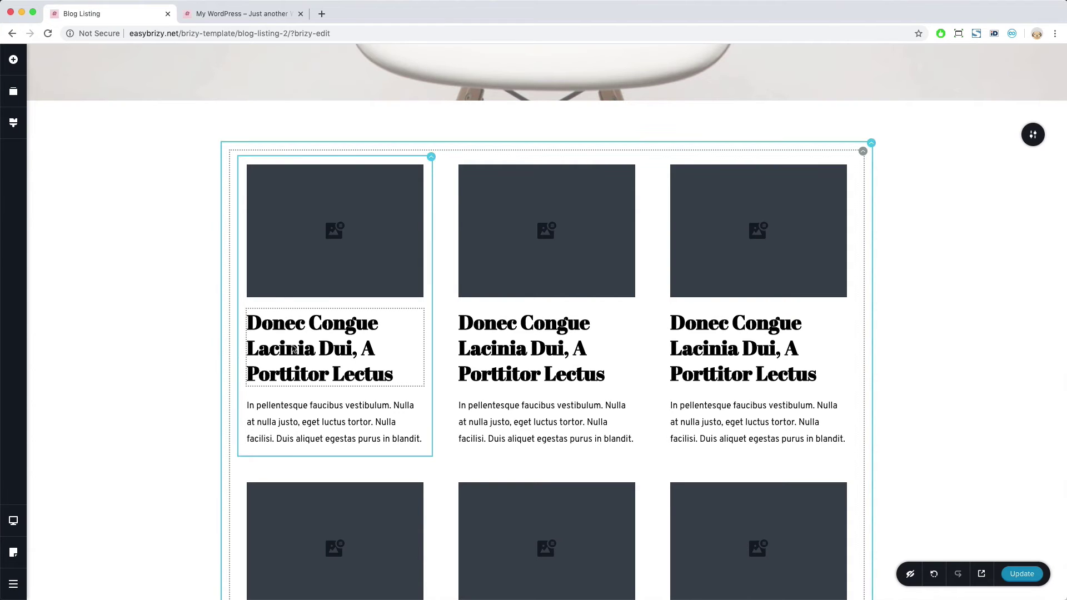
# Step: Review the archive post grid and update the Blog Listing template to save the changes
pyautogui.scroll(3, 285, 341)
pyautogui.scroll(-3, 341, 333)
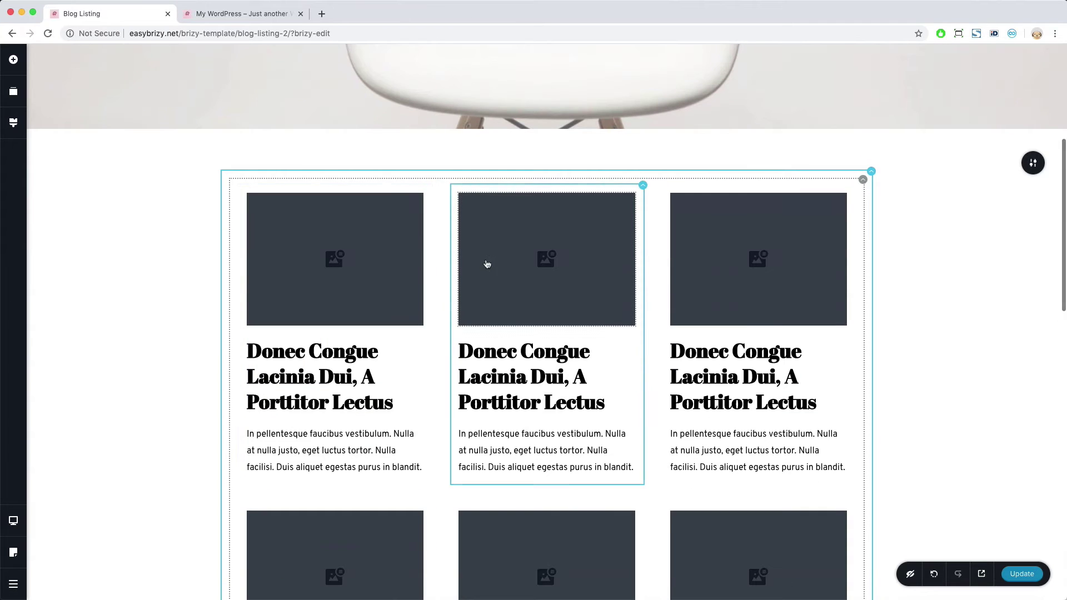
pyautogui.scroll(-3, 514, 269)
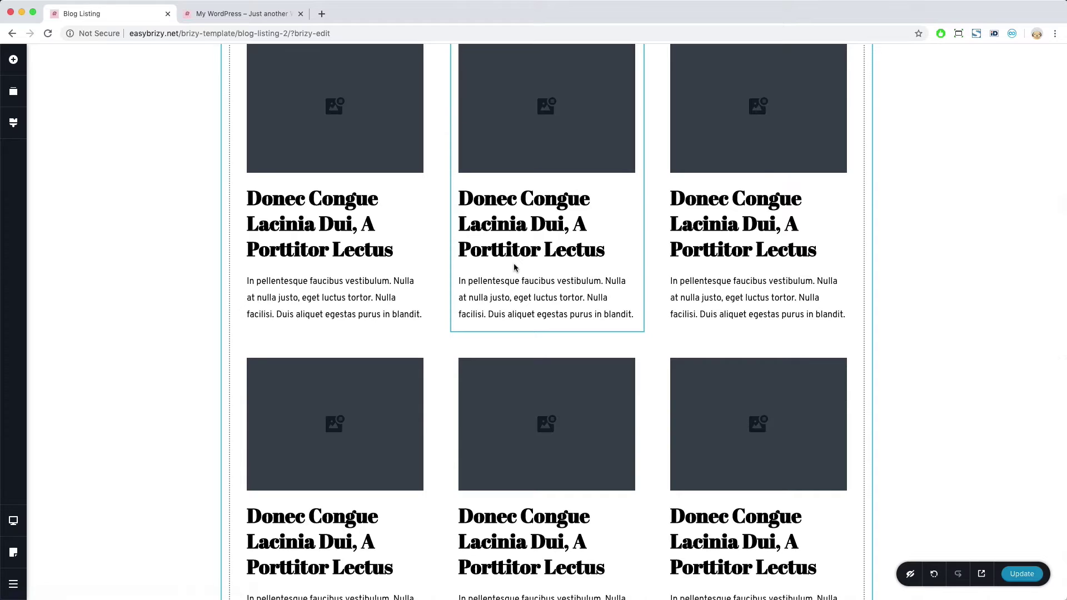
pyautogui.scroll(1, 513, 267)
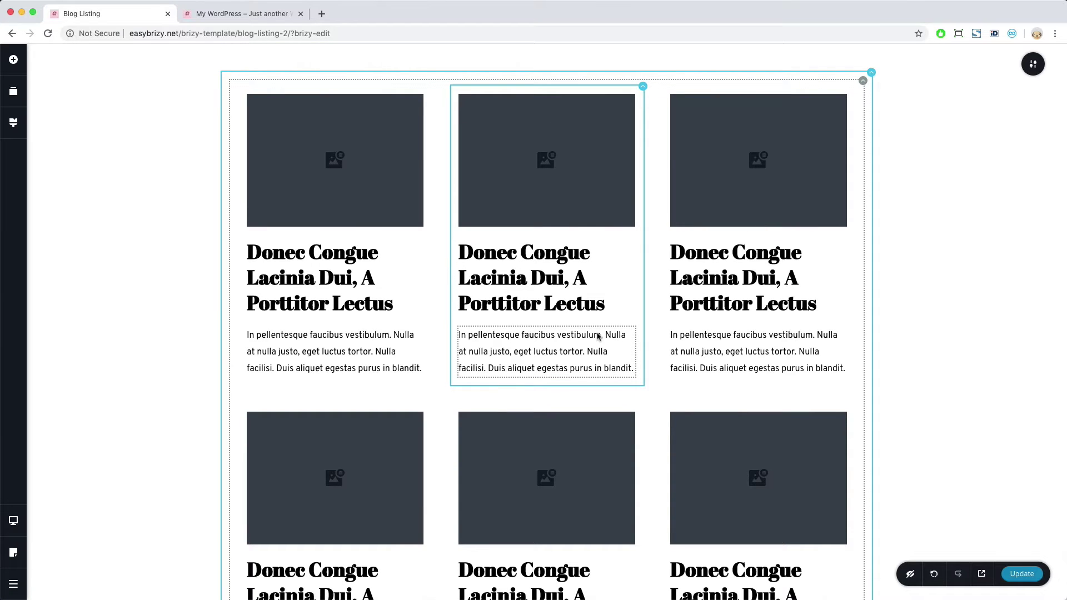
pyautogui.click(1022, 574)
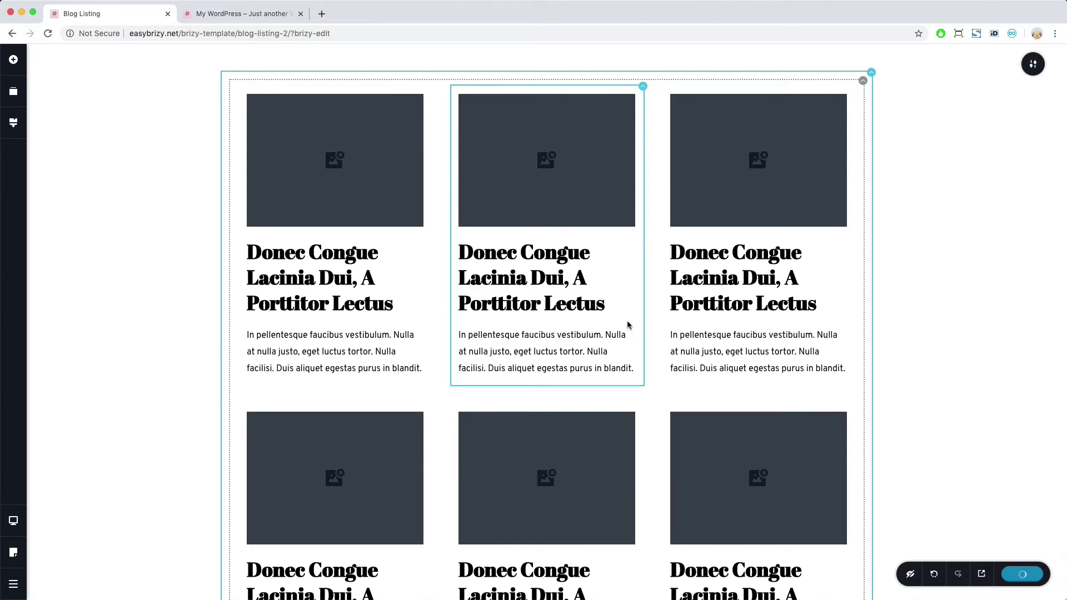
# Step: Switch to the site preview, load the home page and open the Blog category page
pyautogui.click(259, 15)
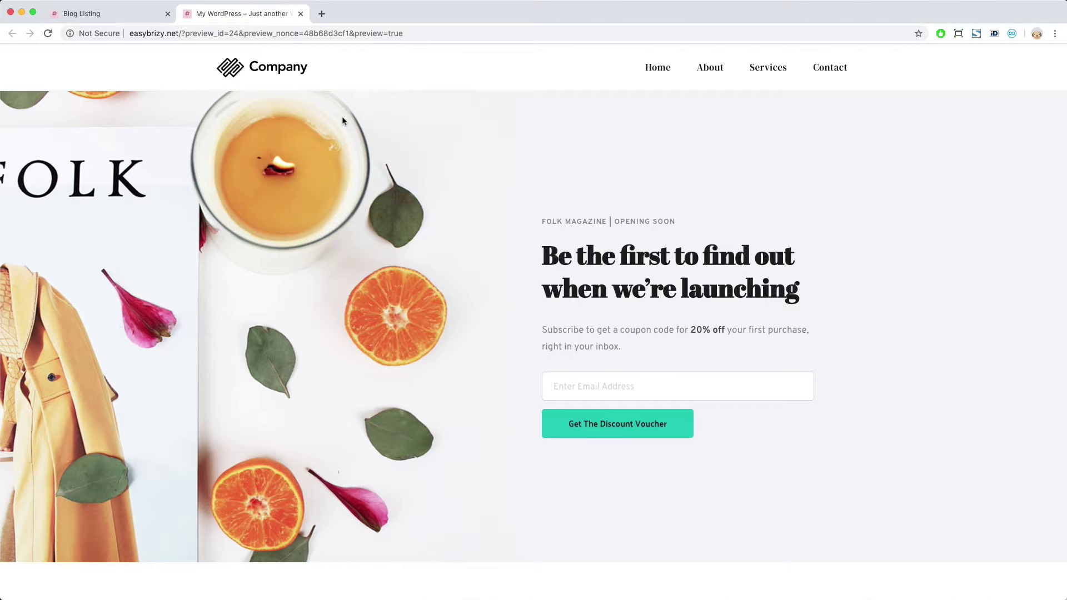
pyautogui.click(286, 71)
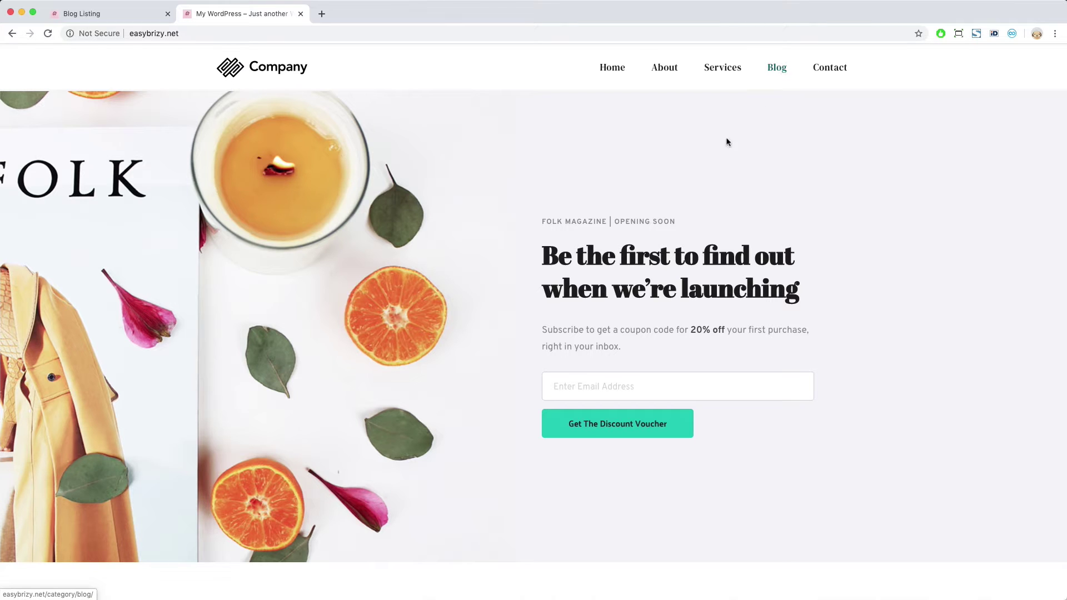
pyautogui.click(776, 69)
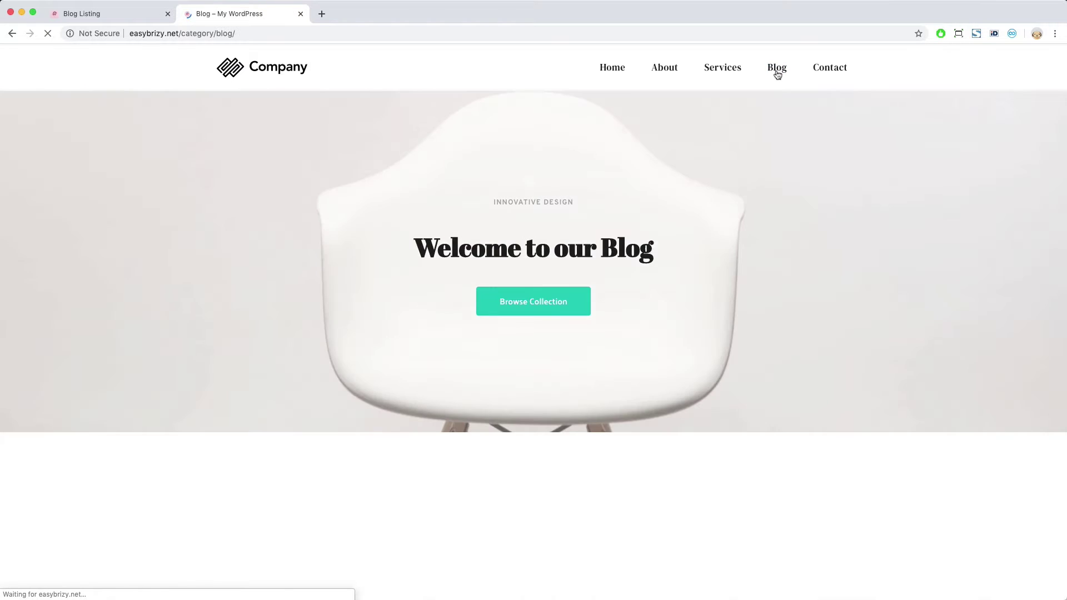
# Step: Examine the post grid on the live Blog page, checking the featured images, titles, excerpts and rows of posts
pyautogui.scroll(-7, 398, 265)
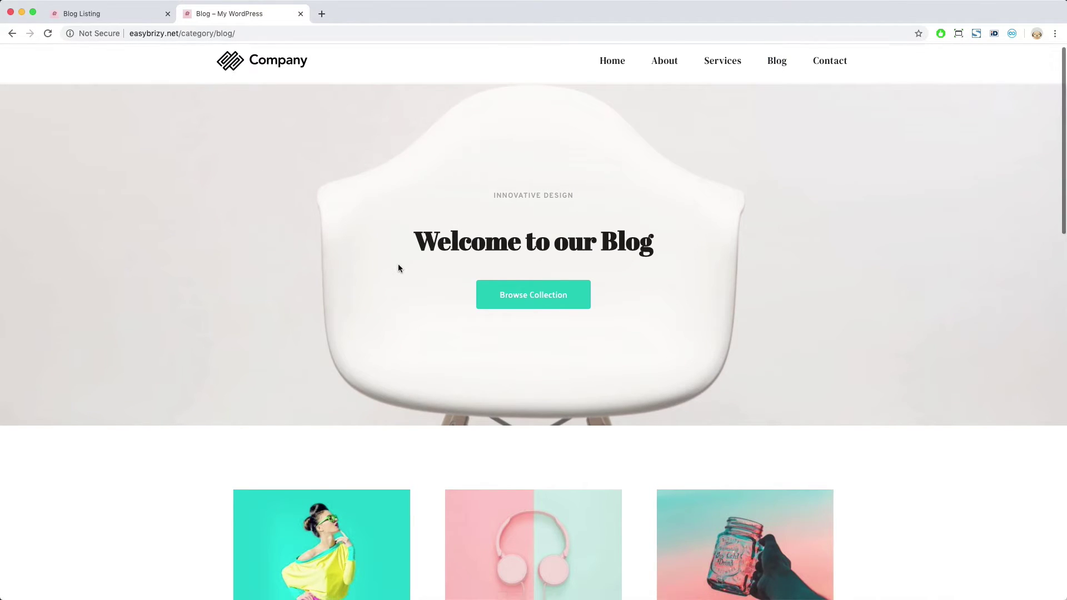
pyautogui.scroll(-5, 427, 254)
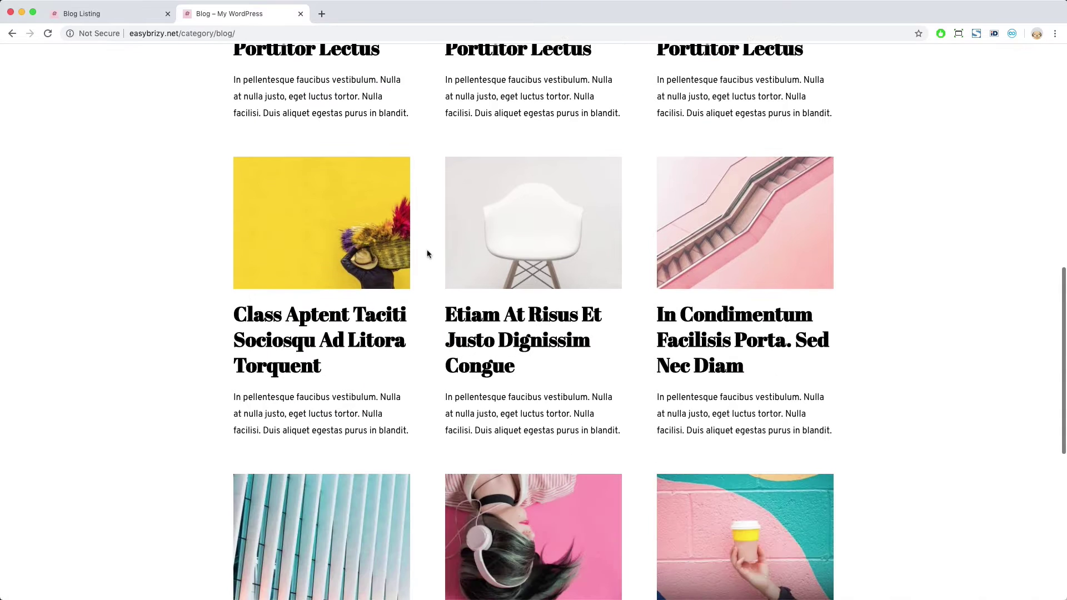
pyautogui.scroll(-1, 426, 254)
pyautogui.scroll(5, 427, 254)
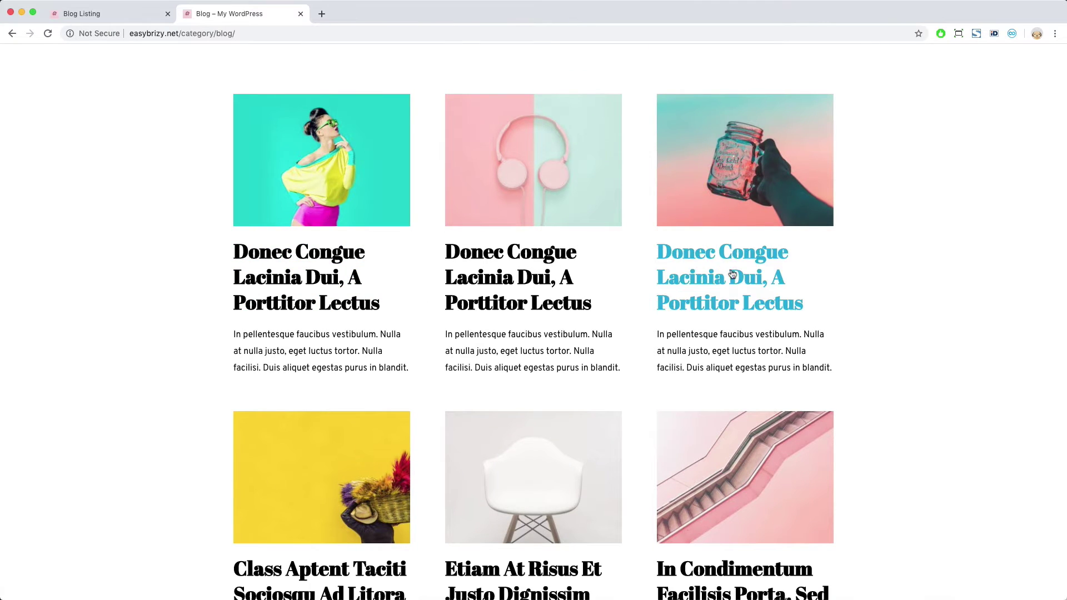
pyautogui.scroll(-6, 470, 417)
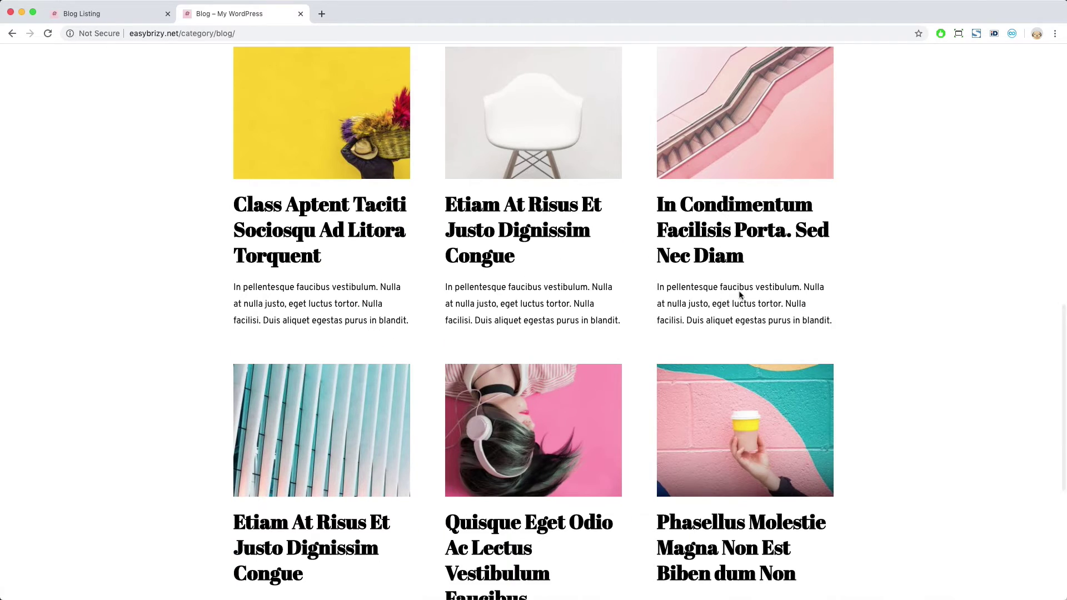
pyautogui.scroll(-5, 705, 448)
pyautogui.scroll(6, 615, 425)
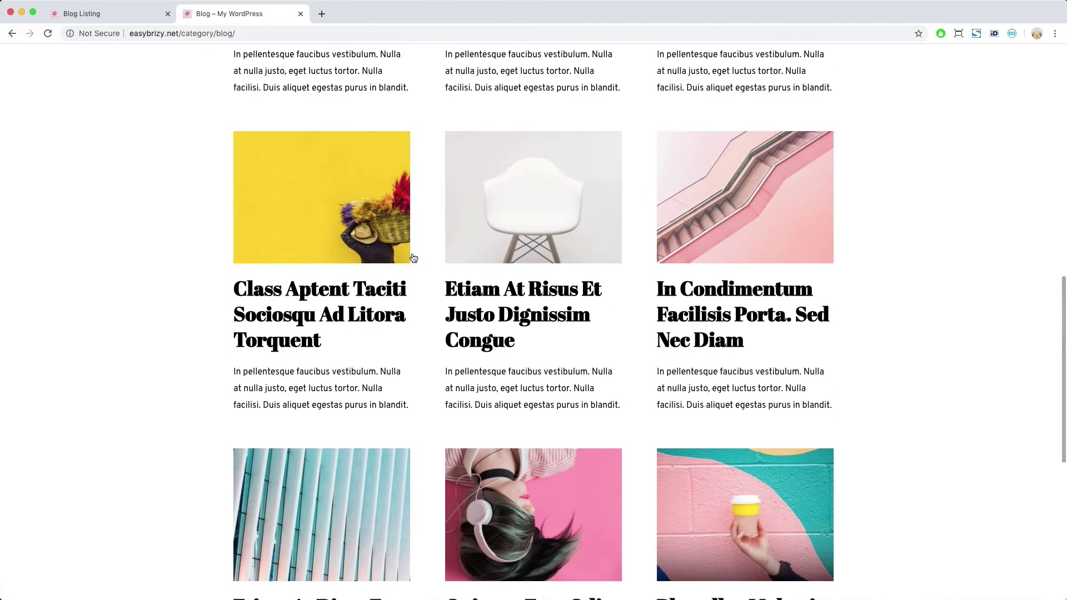
pyautogui.scroll(-3, 587, 480)
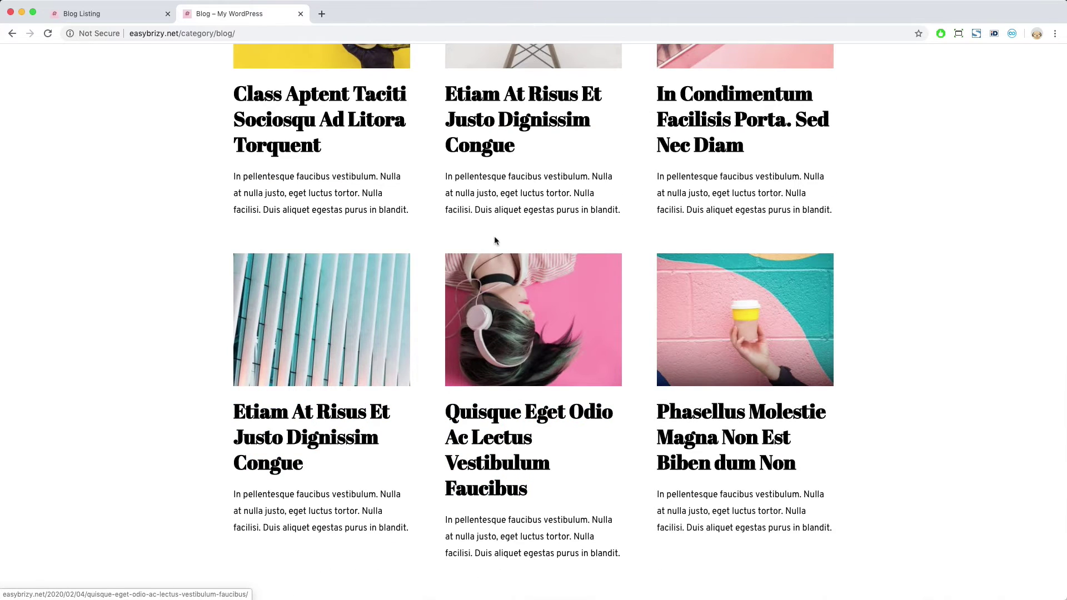
pyautogui.scroll(1, 365, 234)
pyautogui.scroll(4, 365, 233)
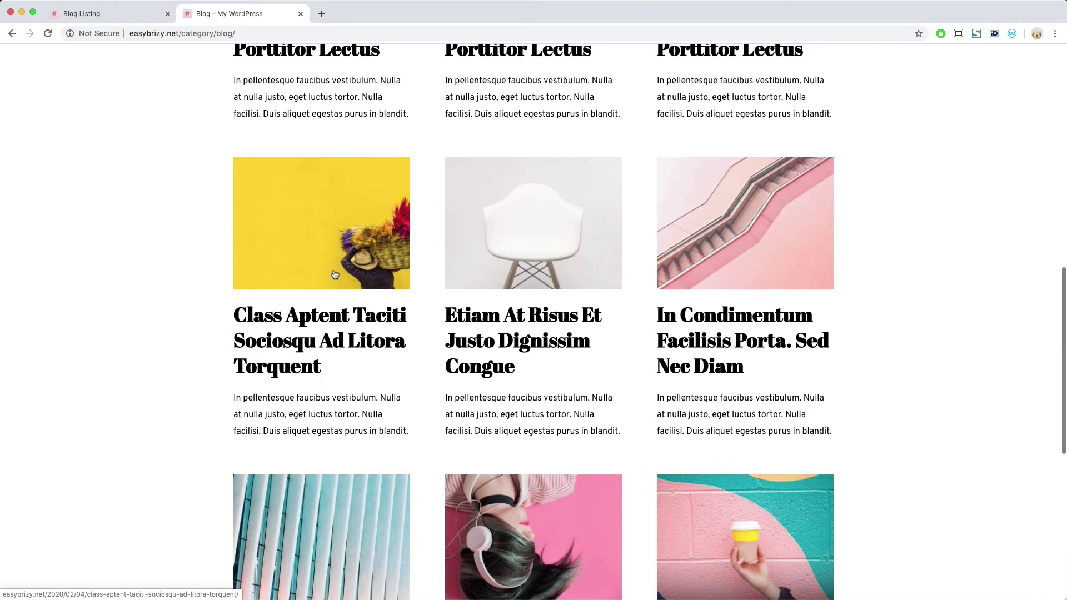
# Step: Test the title link of the post Class Aptent Taciti Sociosqu Ad Litora Torquent and review the Blog page again
pyautogui.click(341, 325)
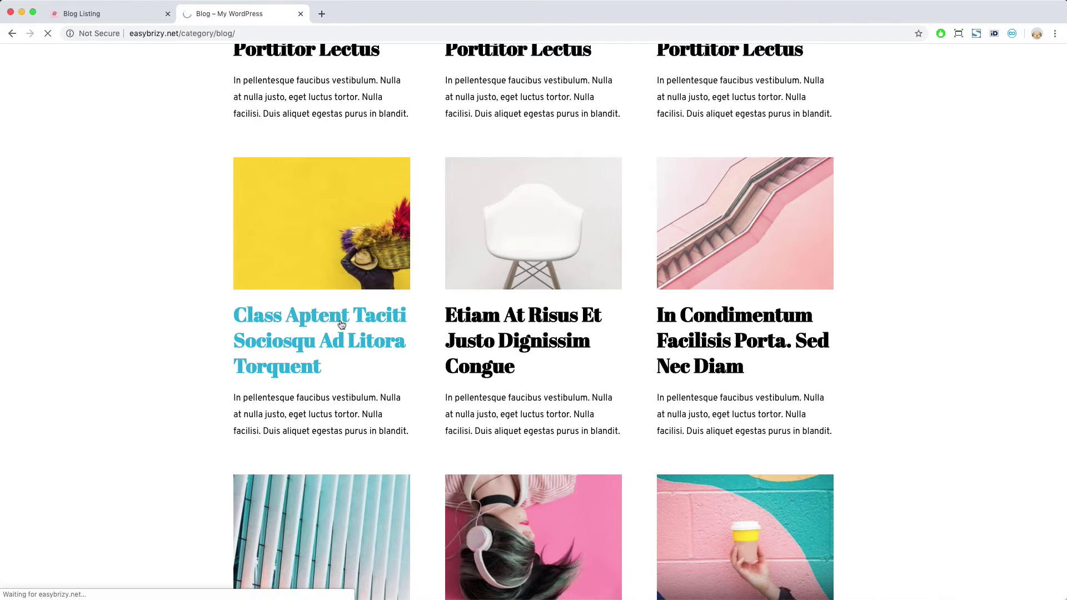
pyautogui.scroll(10, 415, 335)
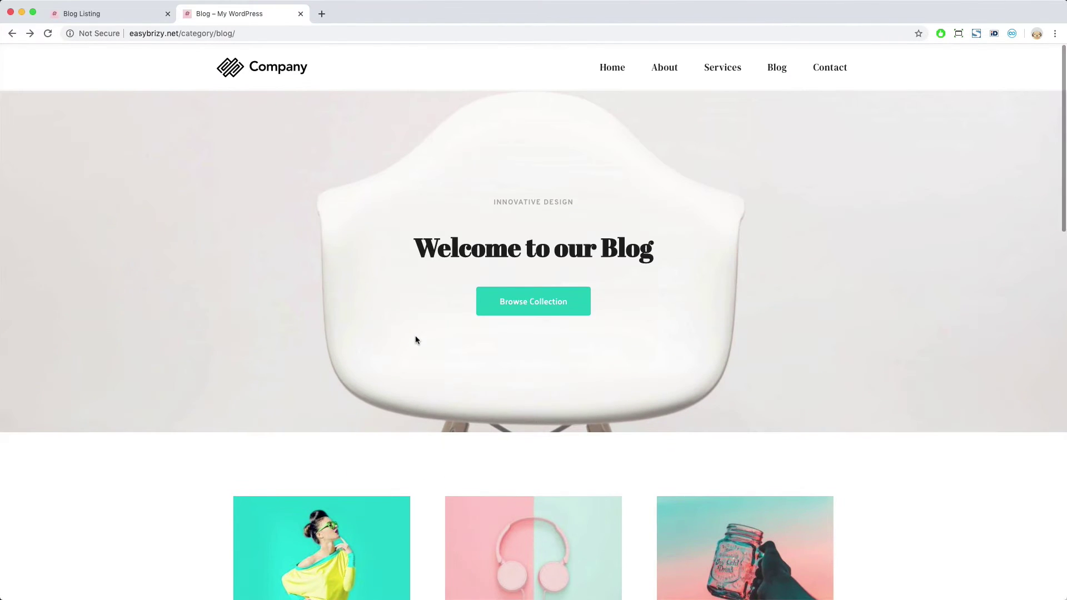
pyautogui.scroll(-5, 417, 340)
pyautogui.scroll(5, 416, 340)
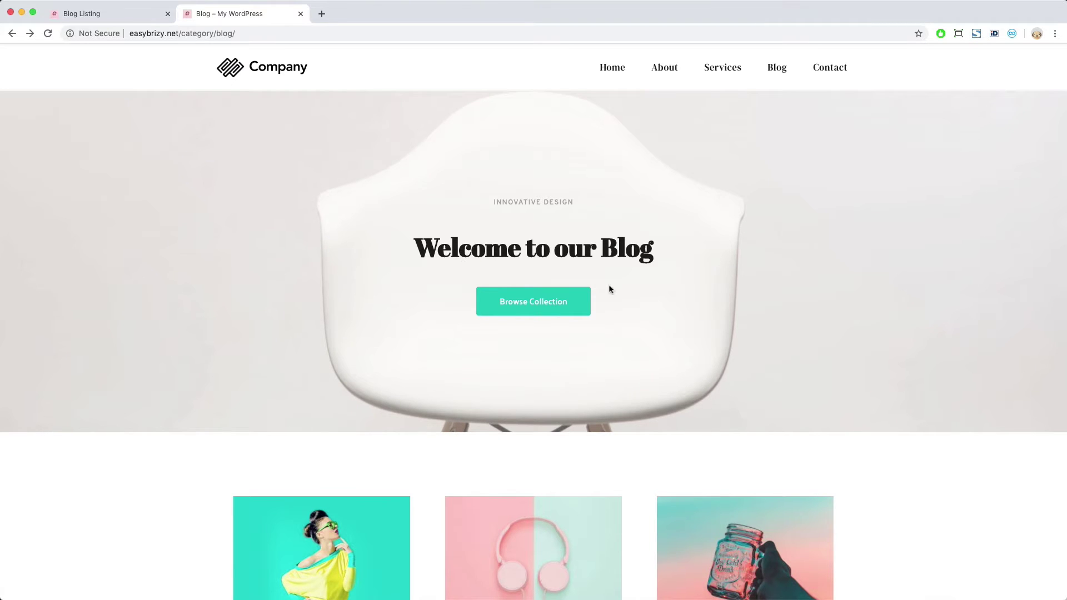
pyautogui.scroll(-4, 397, 255)
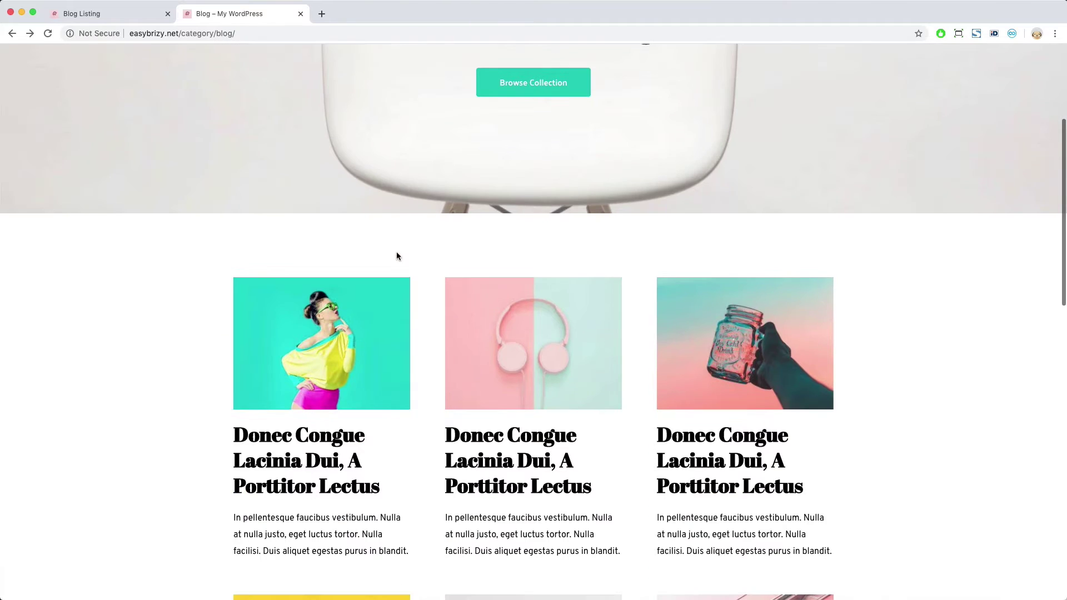
# Step: Return to the Blog Listing template and add a Text element between the first archive post's featured image and title
pyautogui.click(142, 17)
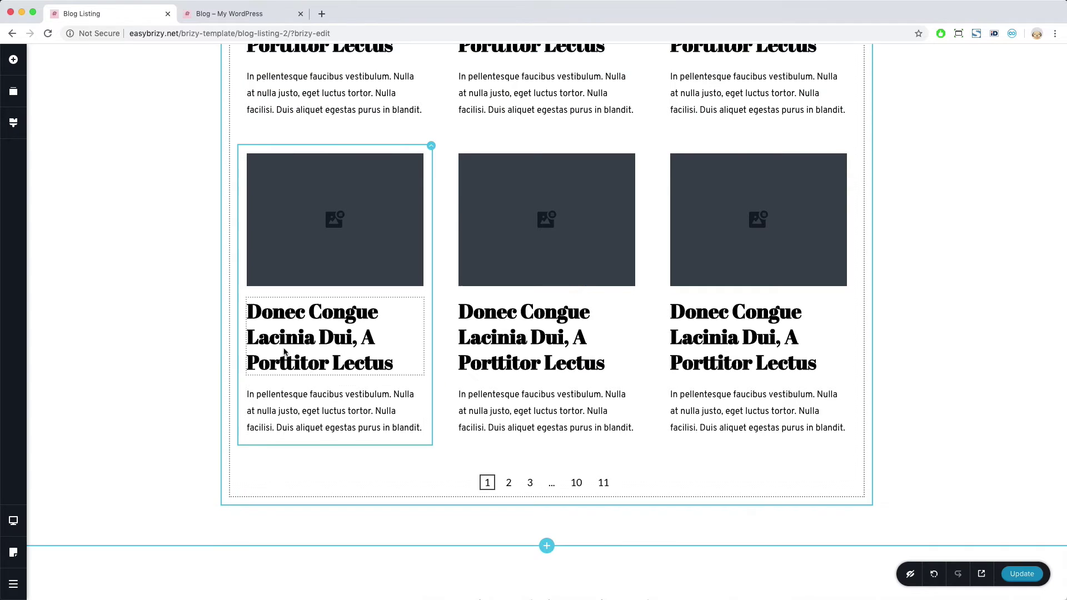
pyautogui.scroll(8, 324, 346)
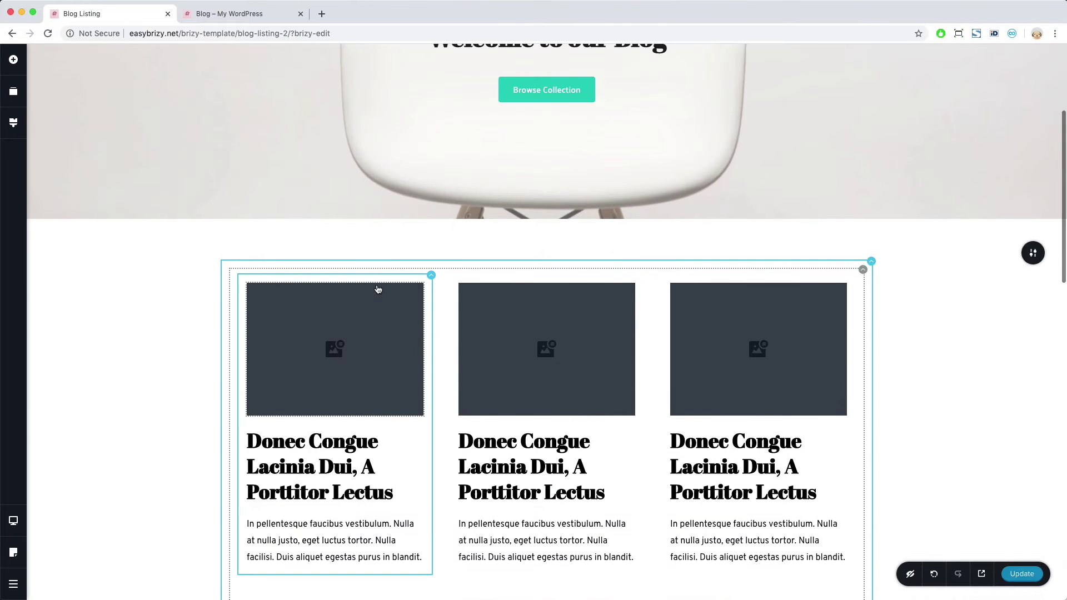
pyautogui.scroll(-3, 376, 393)
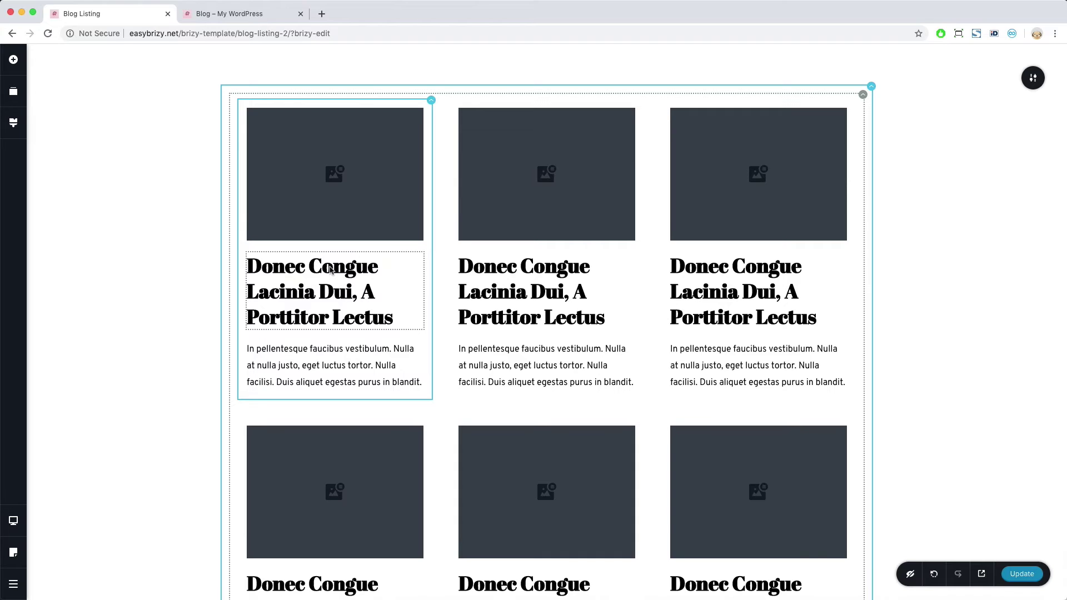
pyautogui.click(14, 59)
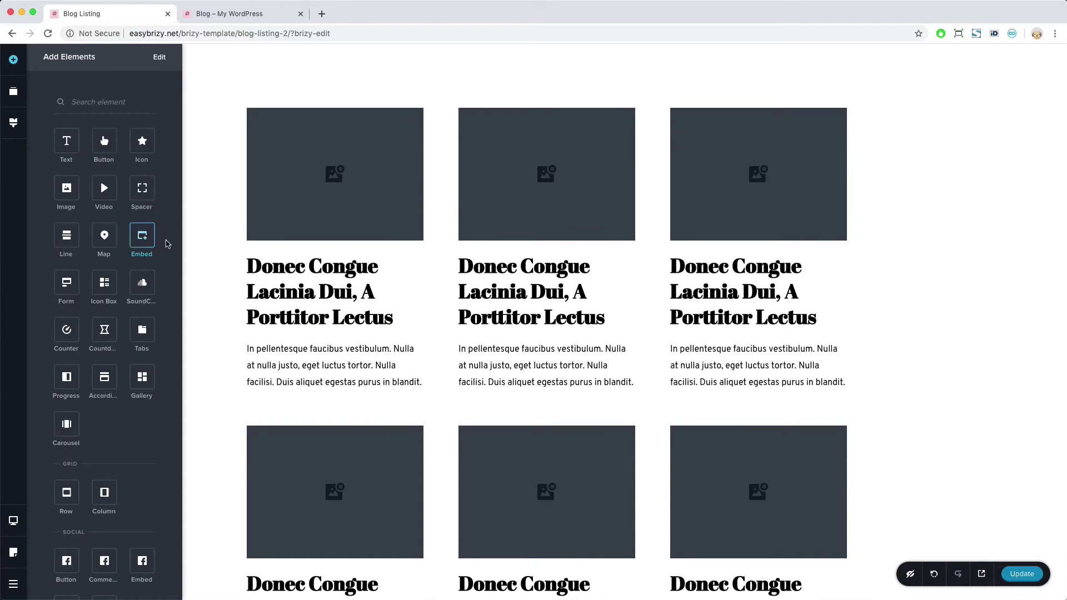
pyautogui.moveTo(69, 144); pyautogui.dragTo(307, 254)
pyautogui.click(362, 295)
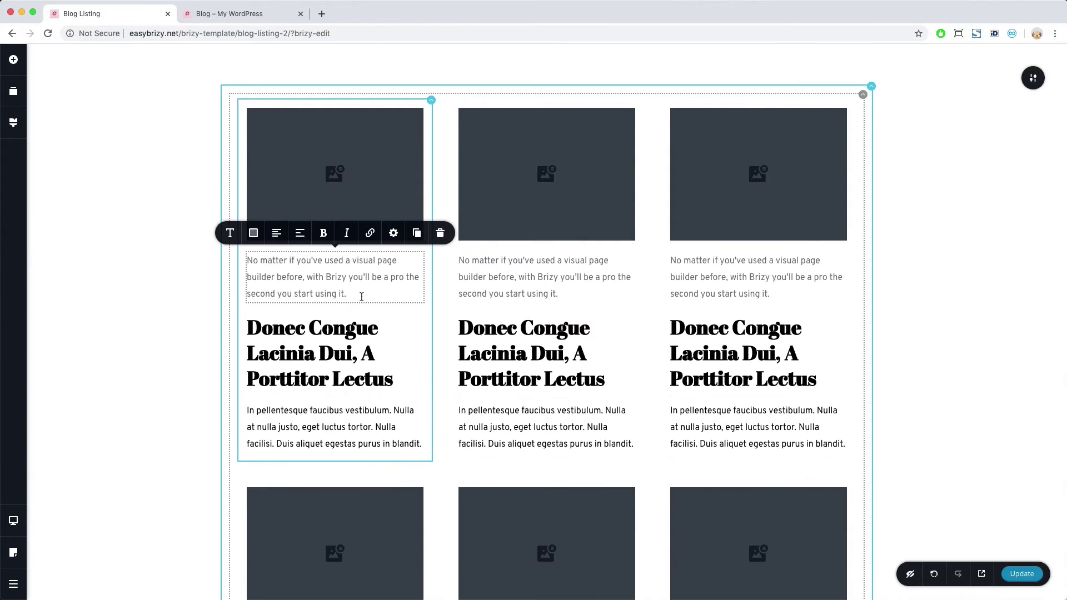
# Step: Replace the new text element's placeholder text with "By" followed by the dynamic Author Name
pyautogui.moveTo(361, 295); pyautogui.dragTo(240, 269)
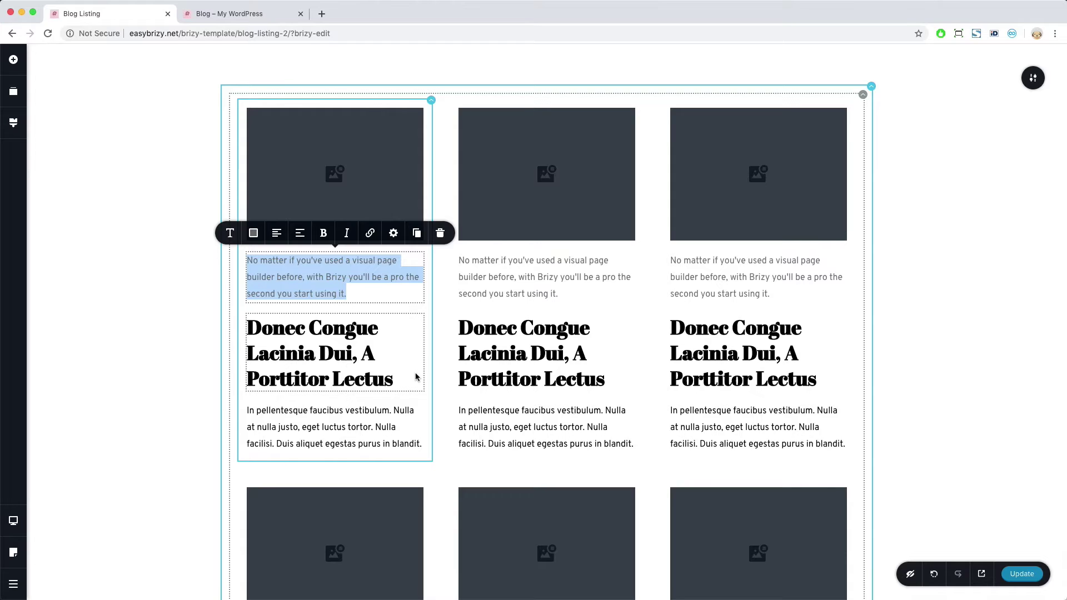
pyautogui.write('By')
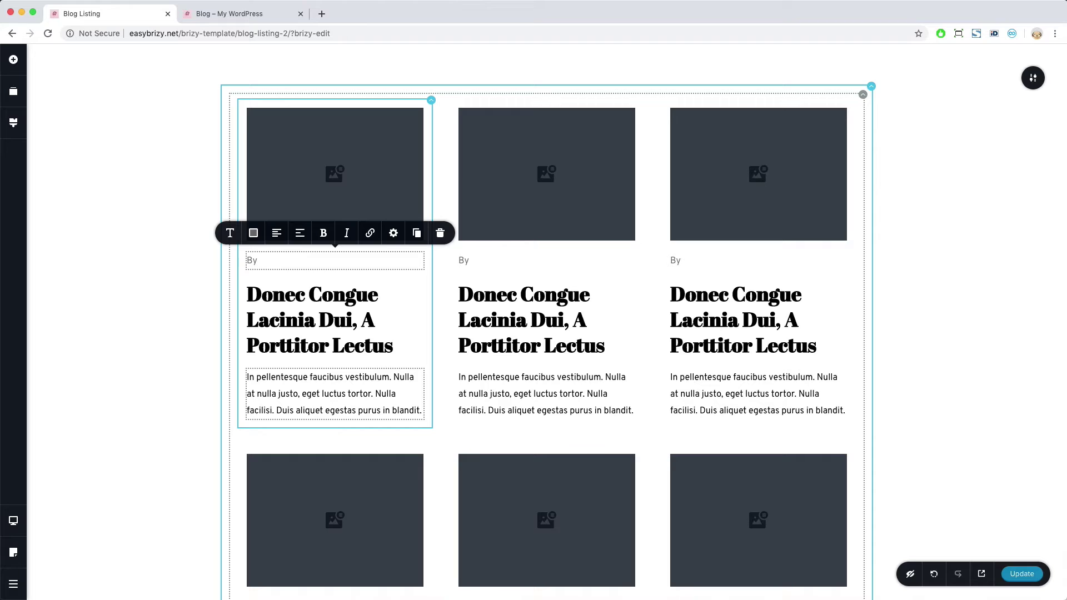
pyautogui.write('#')
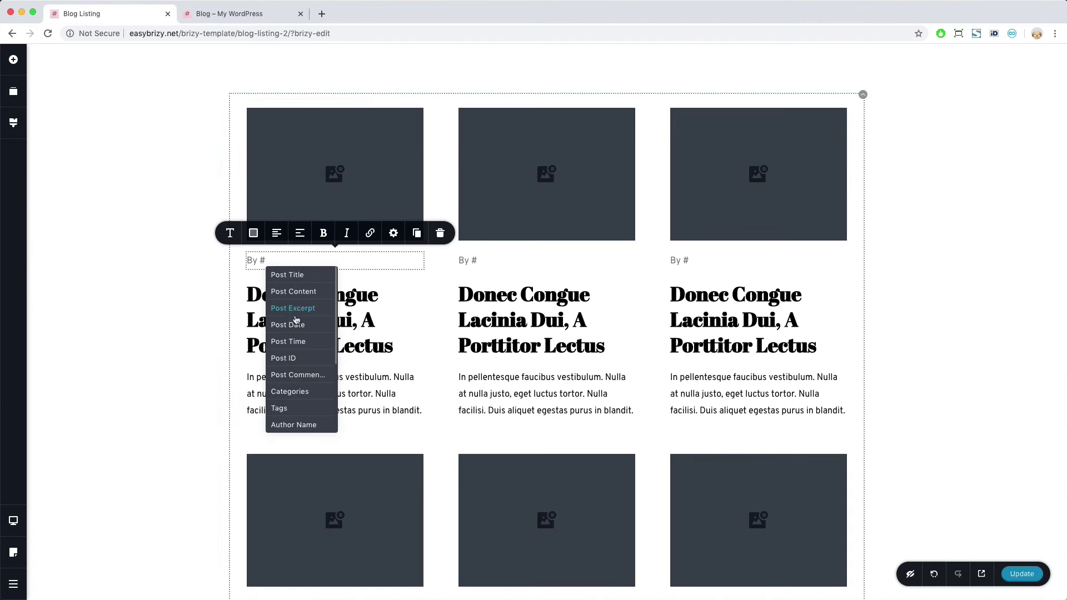
pyautogui.scroll(-3, 319, 304)
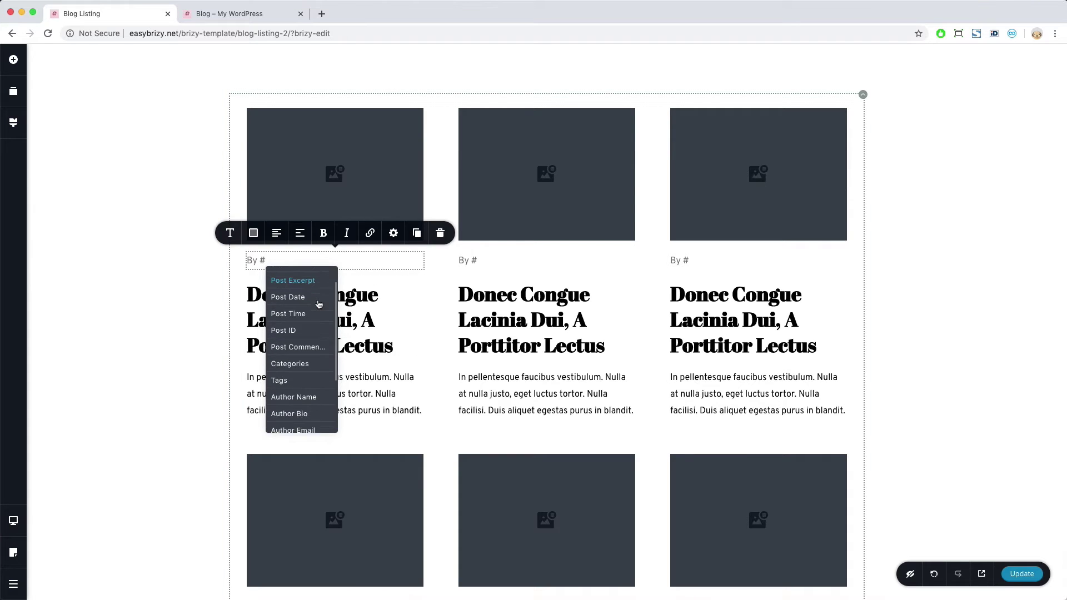
pyautogui.scroll(3, 319, 304)
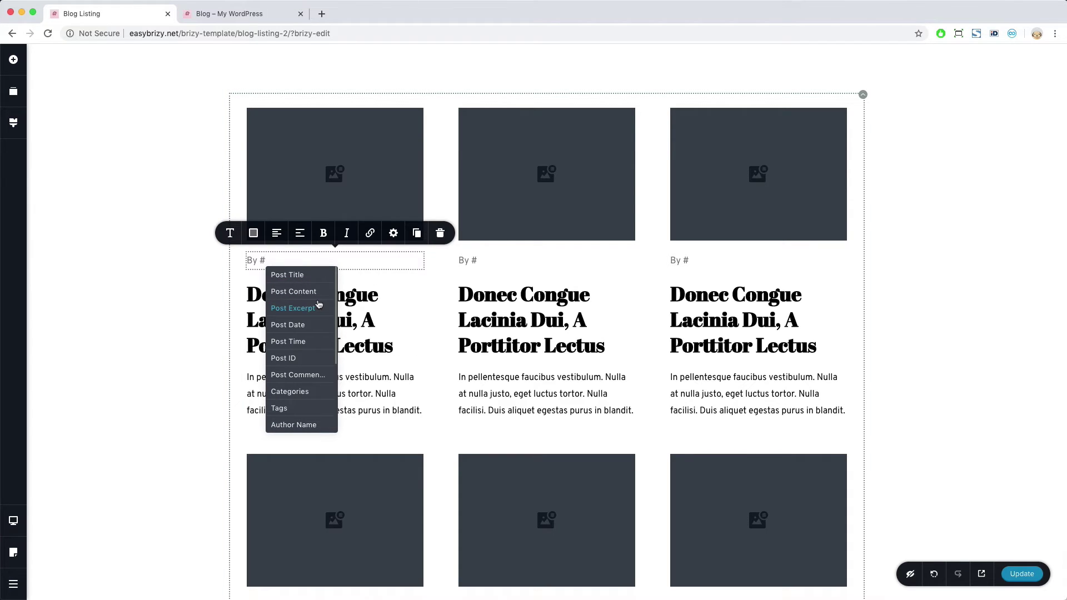
pyautogui.scroll(-2, 319, 304)
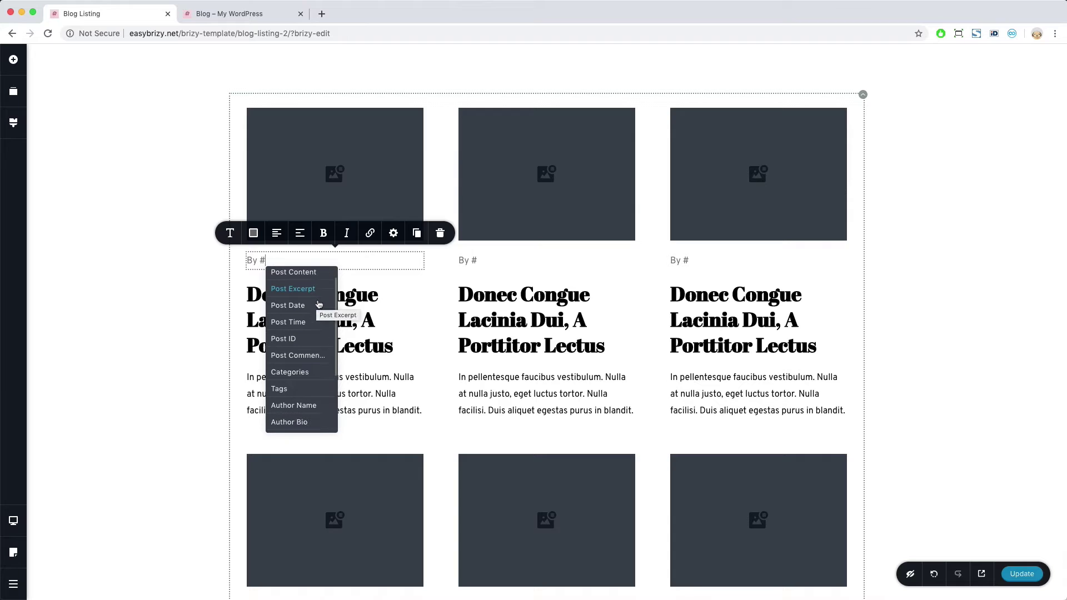
pyautogui.click(310, 401)
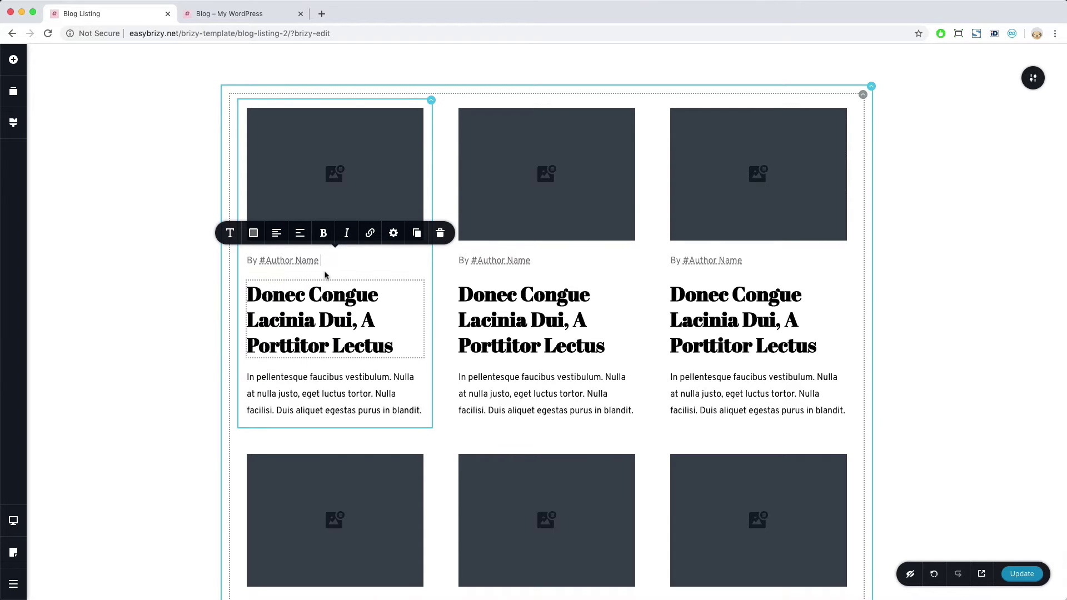
# Step: Append "on" and the dynamic Post Date to the byline, and update the Blog Listing template
pyautogui.write('on #')
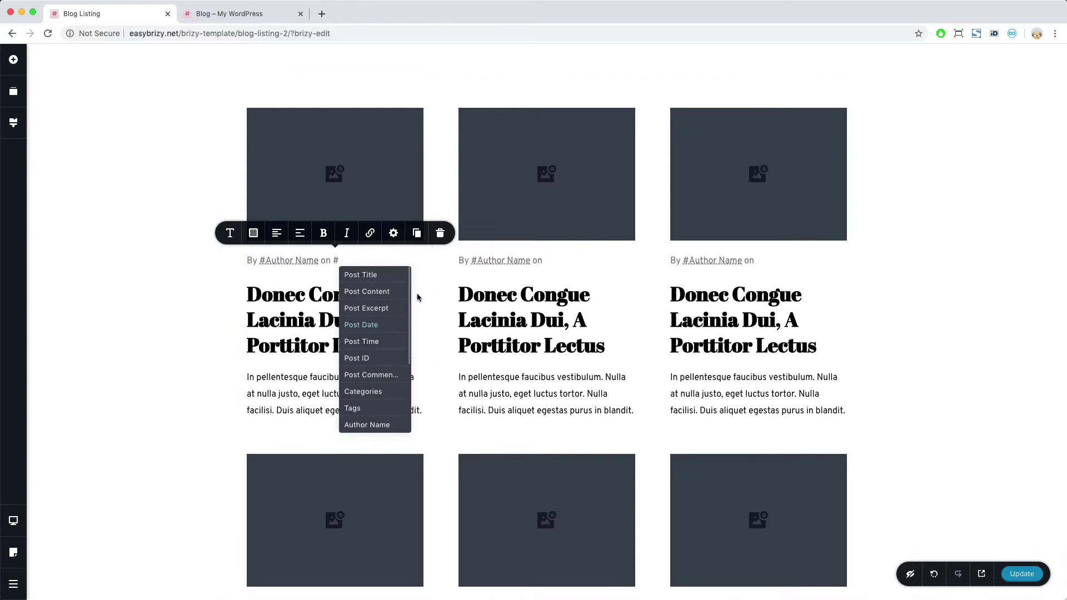
pyautogui.click(384, 326)
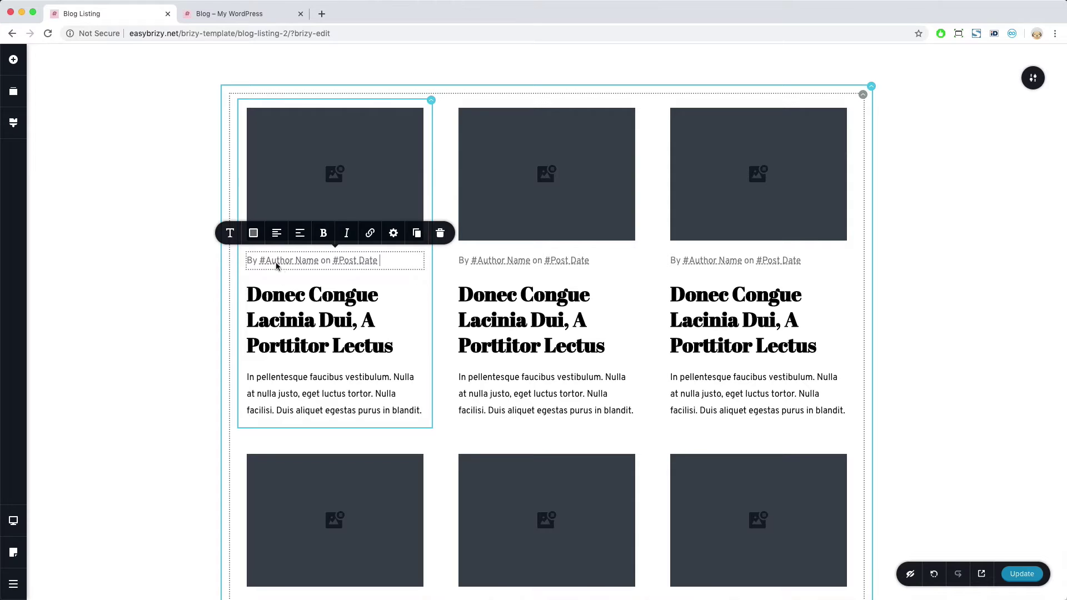
pyautogui.click(164, 372)
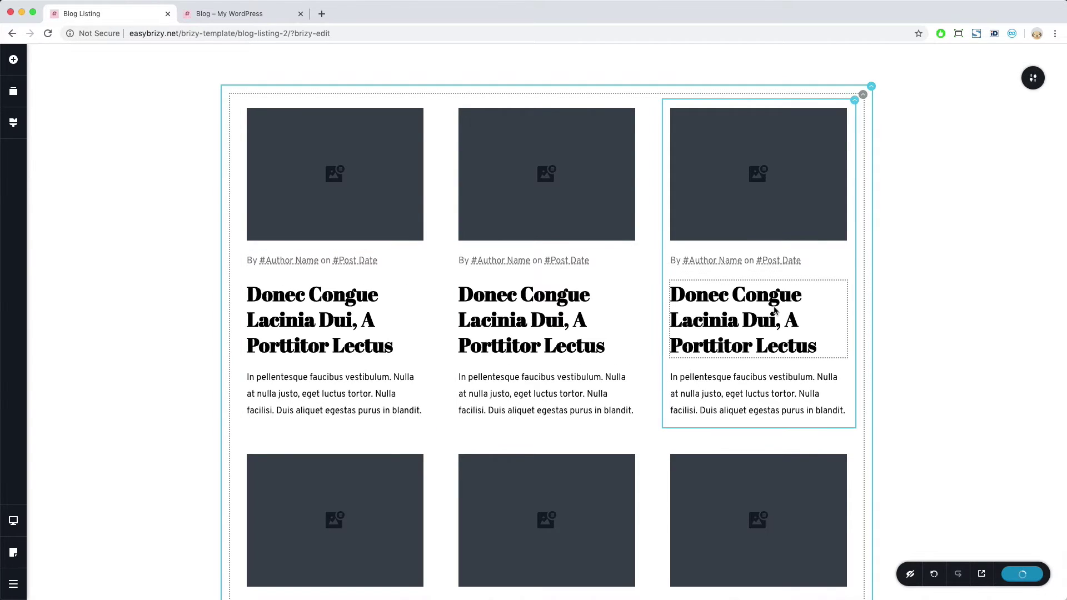
# Step: Reload the live Blog page and check the author and date line above the post titles
pyautogui.click(271, 17)
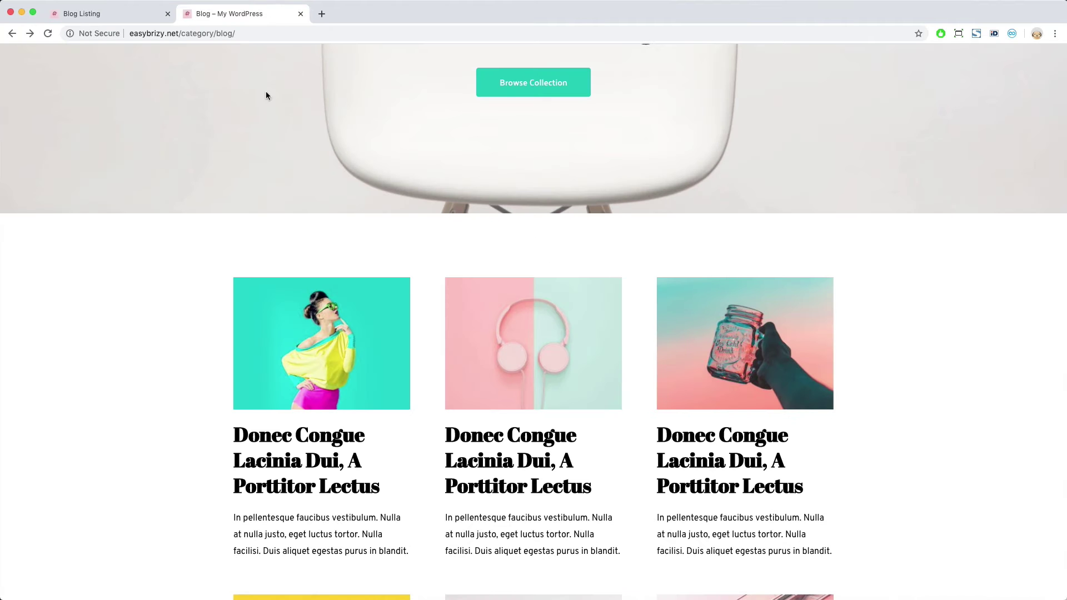
pyautogui.scroll(-2, 185, 395)
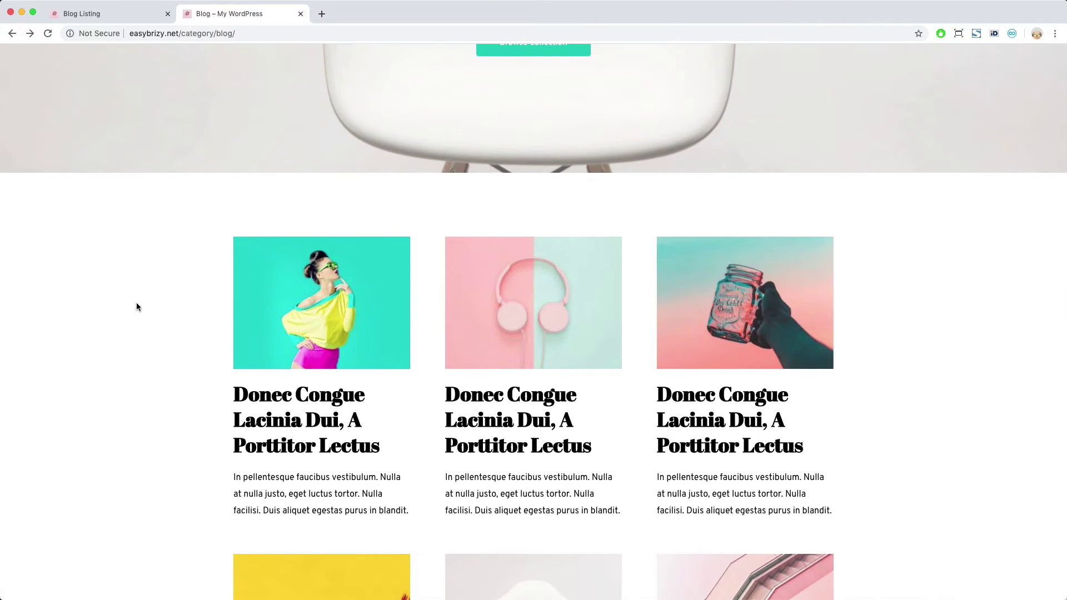
pyautogui.click(48, 34)
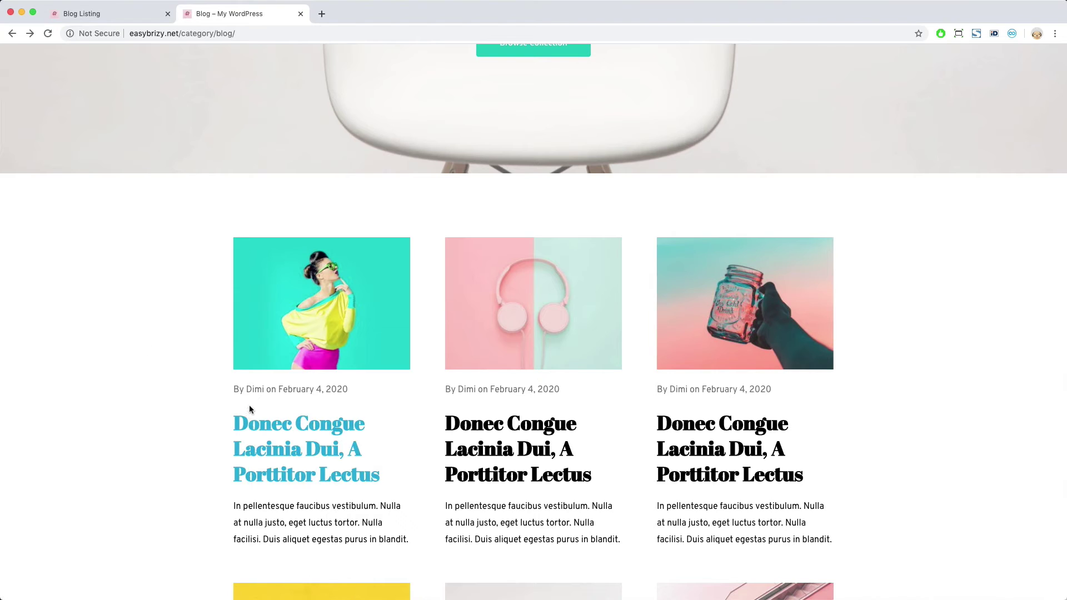
pyautogui.moveTo(248, 387); pyautogui.dragTo(349, 388)
pyautogui.click(357, 388)
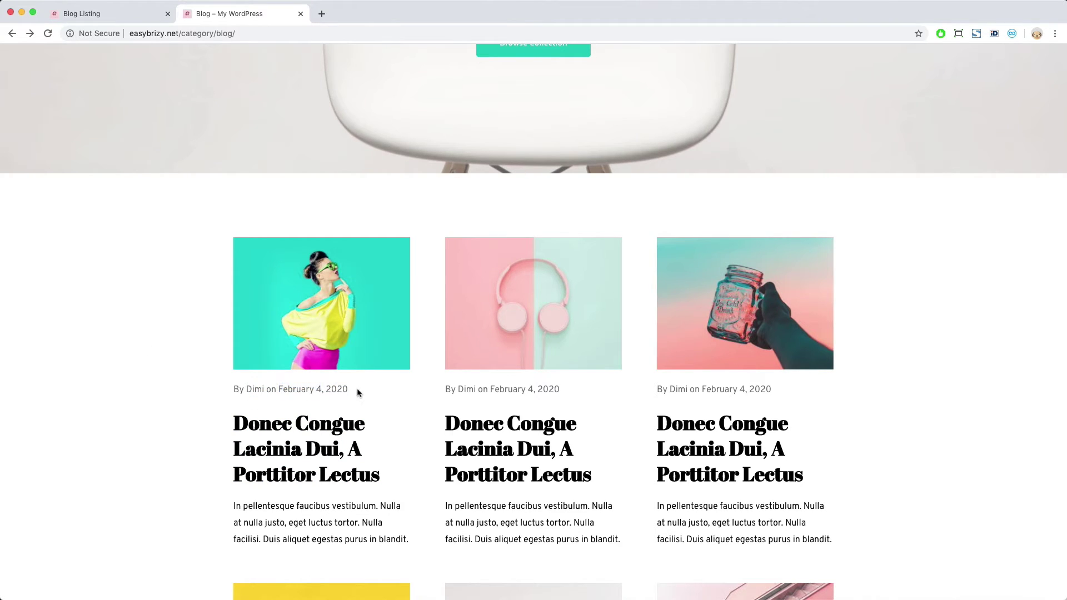
# Step: Return to the Blog Listing template in the editor and review its post grid, blog hero and header
pyautogui.hotkey('ctrl', 'shift', 'Tab')
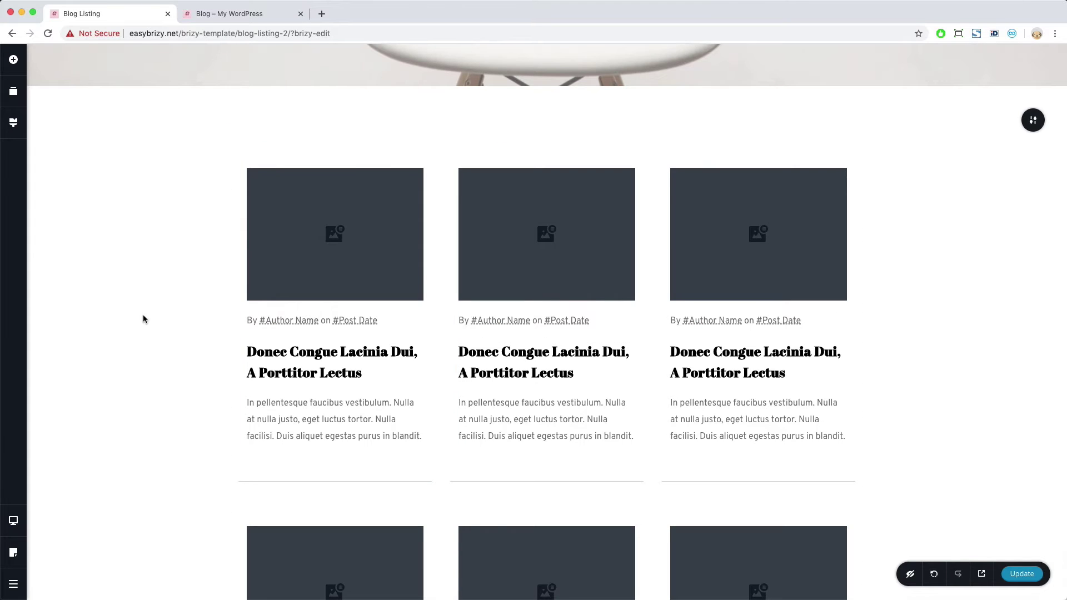
pyautogui.scroll(6, 143, 319)
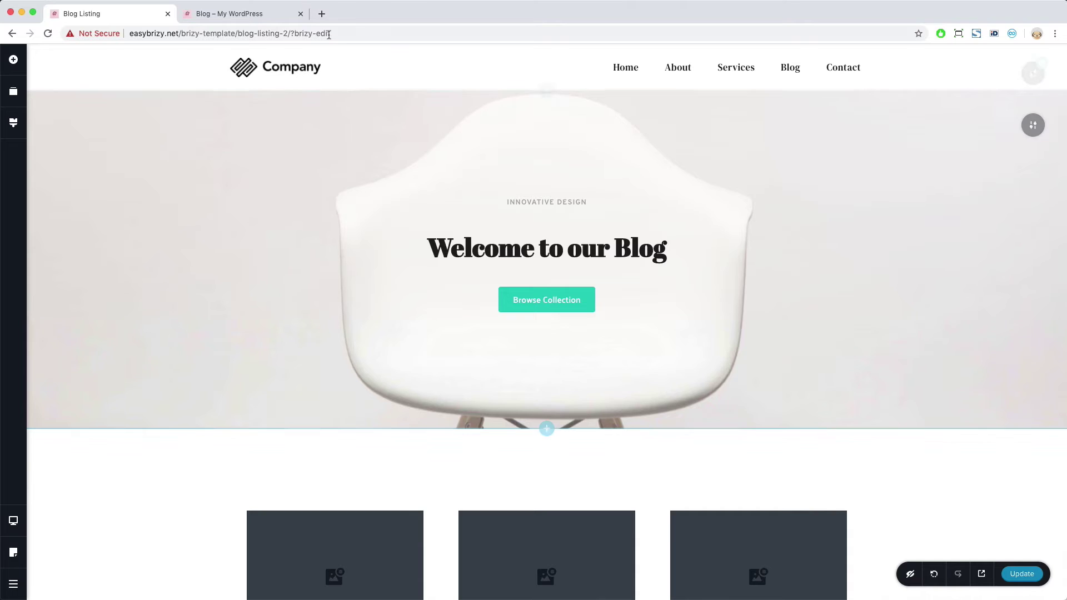
# Step: Leave the Blog Listing editor for the WordPress dashboard and open the navigation menus page
pyautogui.scroll(-1, 540, 448)
pyautogui.scroll(-1, 541, 448)
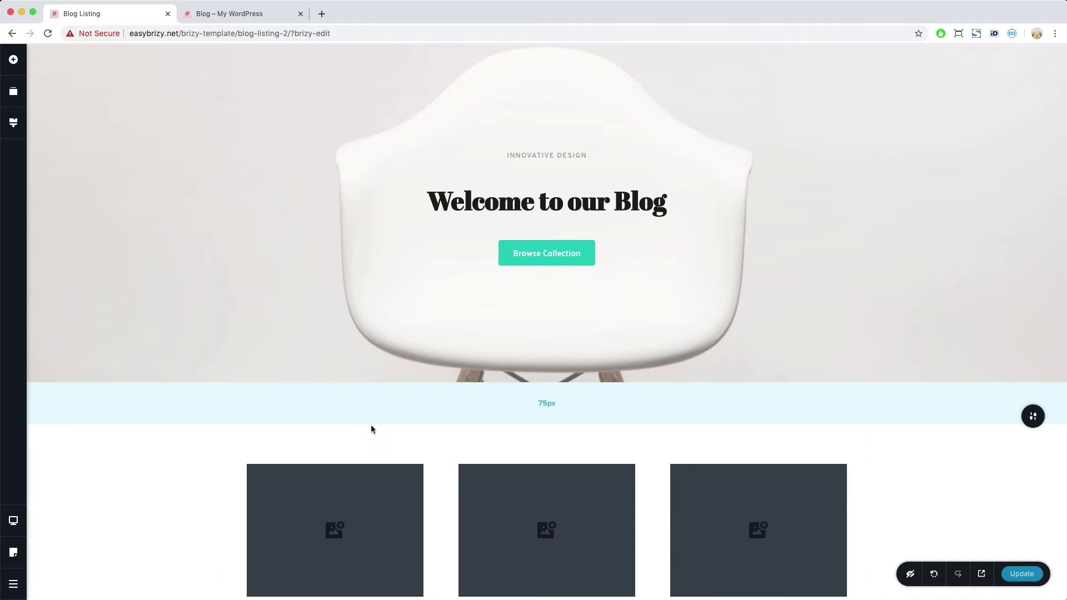
pyautogui.scroll(-3, 460, 431)
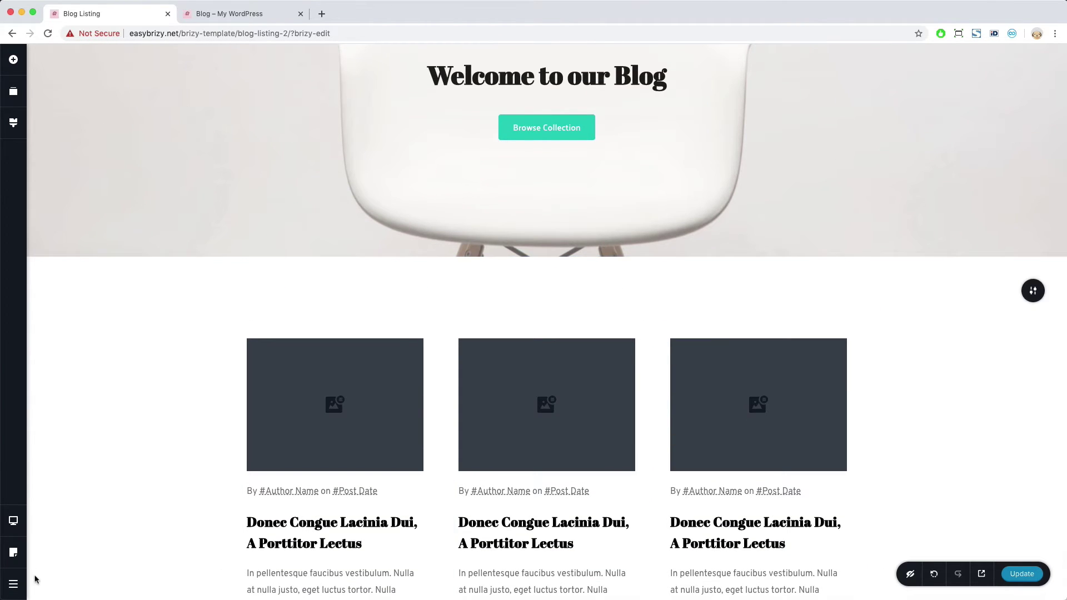
pyautogui.click(13, 583)
pyautogui.click(71, 581)
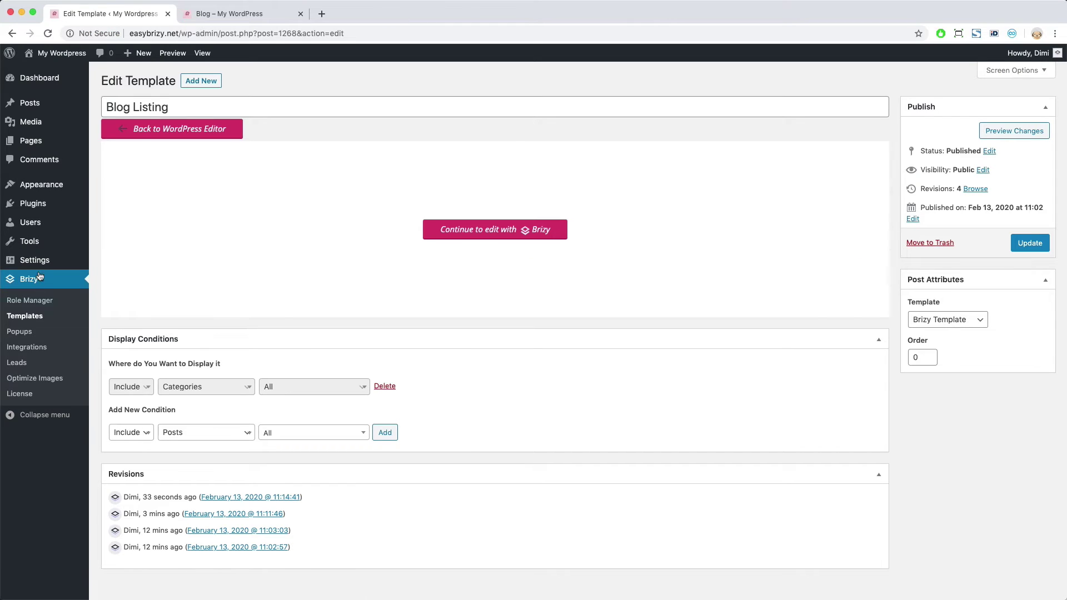
pyautogui.moveTo(50, 187)
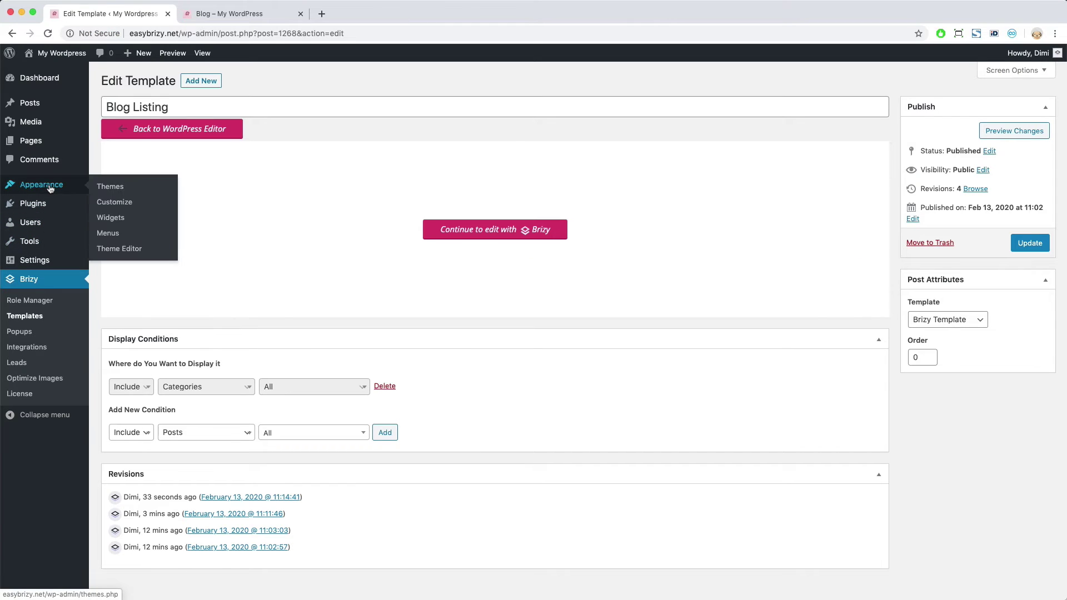
pyautogui.click(112, 240)
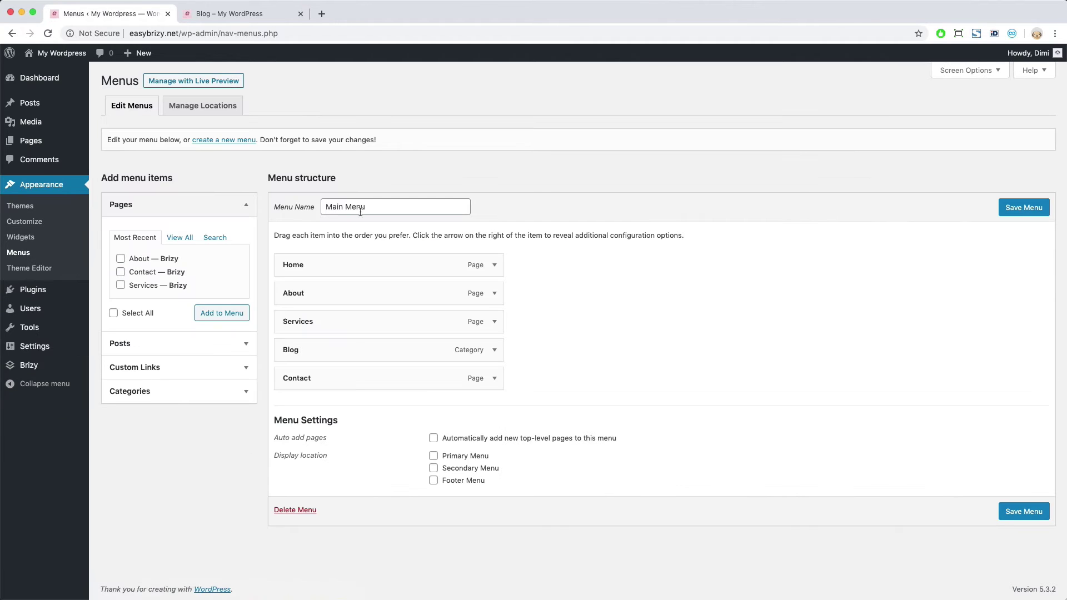
# Step: Create a new navigation menu named "Blog Categories"
pyautogui.click(245, 143)
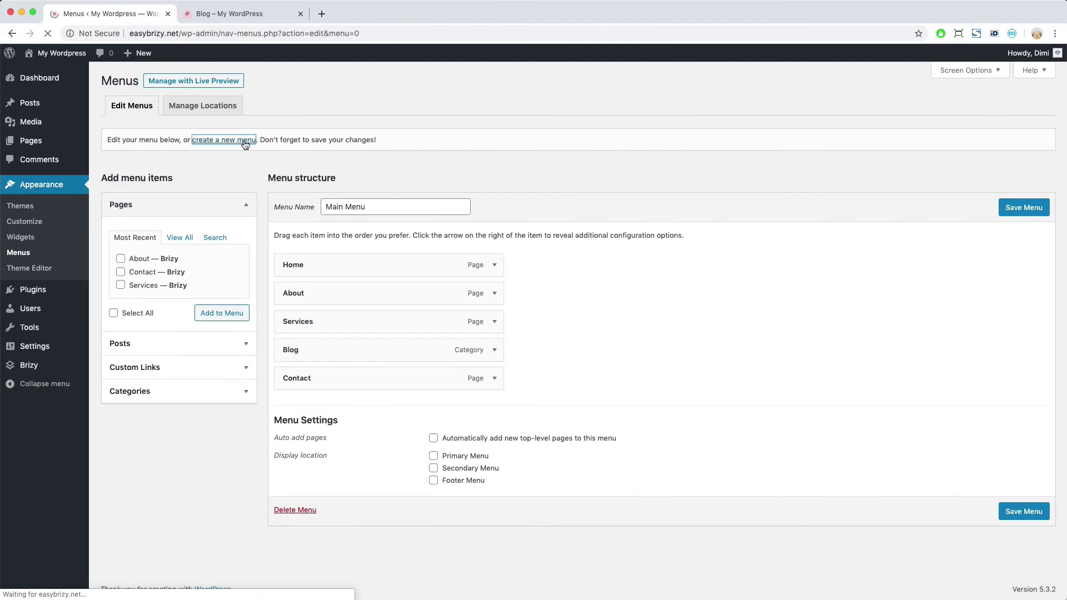
pyautogui.click(357, 207)
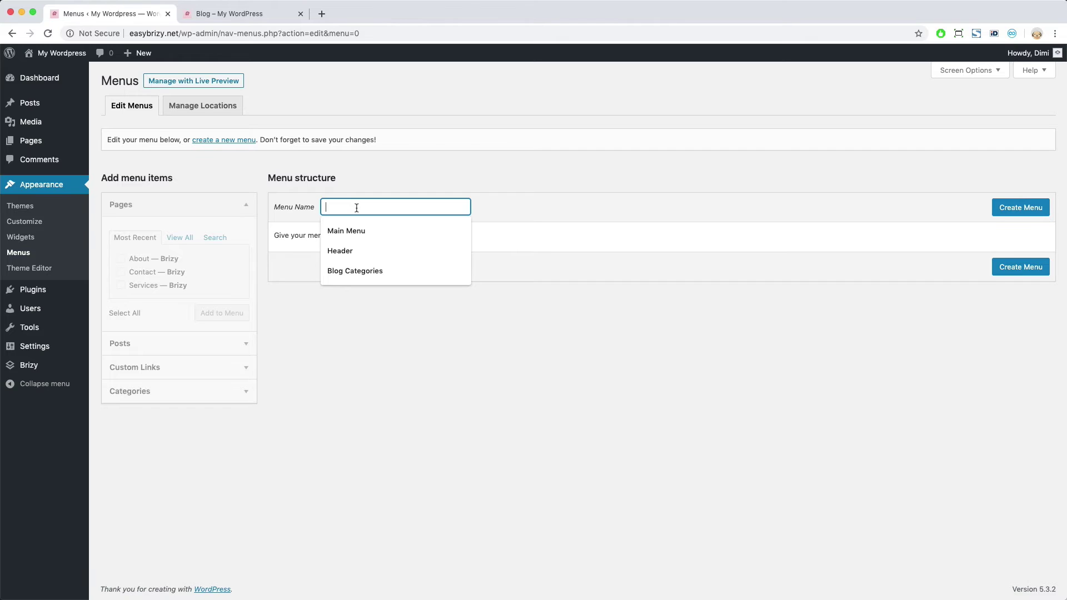
pyautogui.write('Blog Categories')
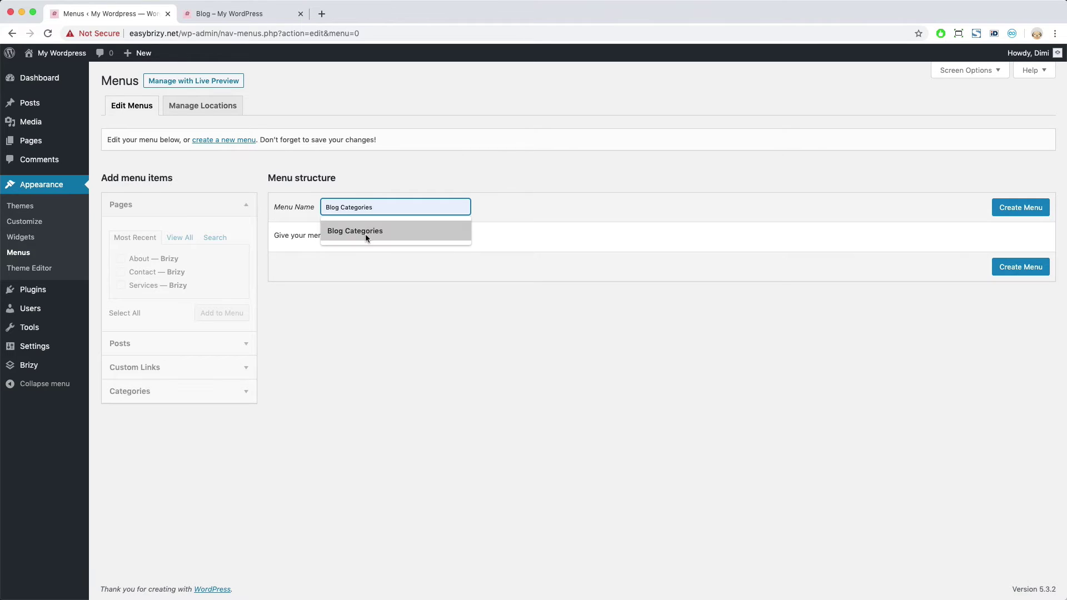
pyautogui.click(365, 232)
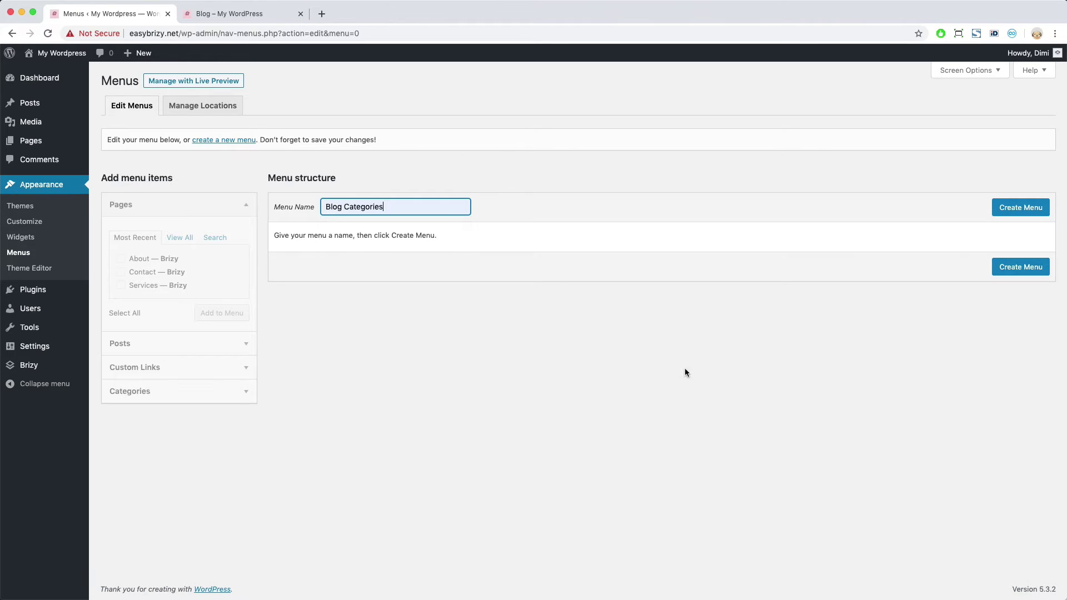
pyautogui.click(1033, 206)
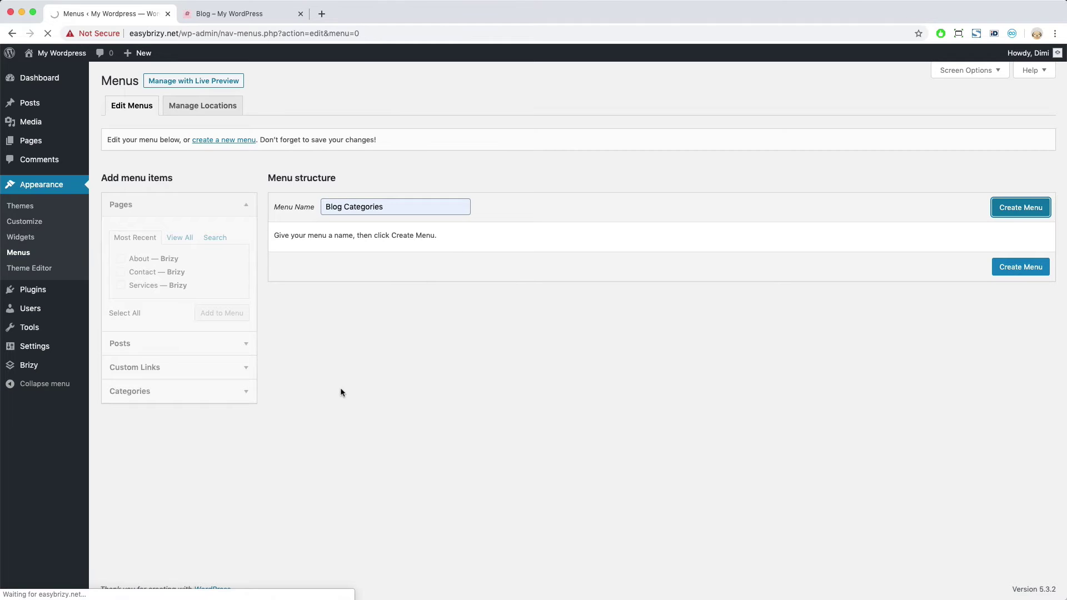
# Step: Add all listed categories, from Blog to Coding, to the Blog Categories menu and save it
pyautogui.click(248, 397)
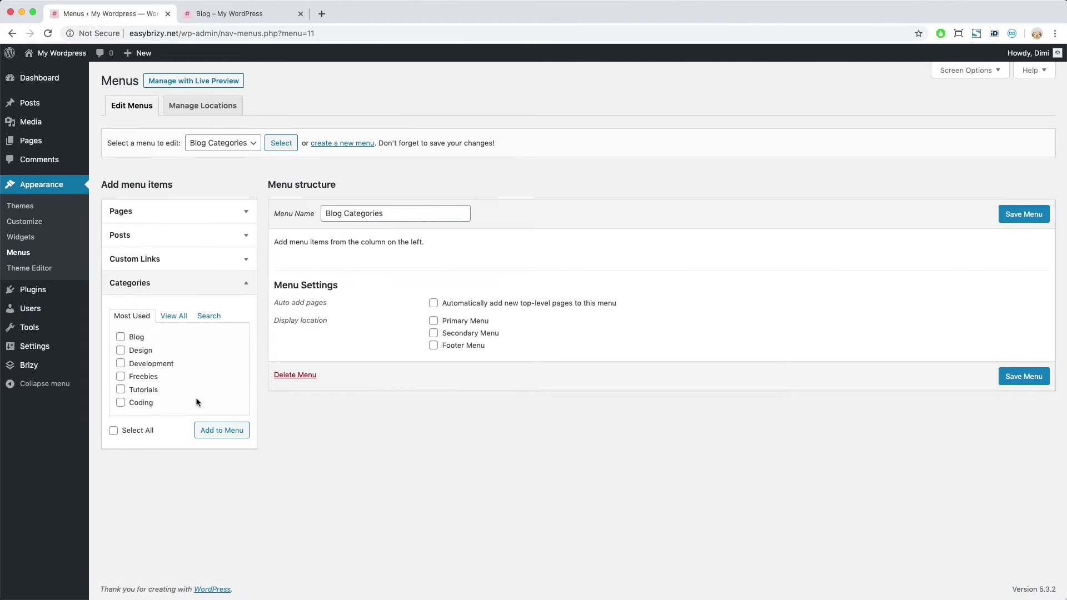
pyautogui.click(114, 432)
pyautogui.click(220, 436)
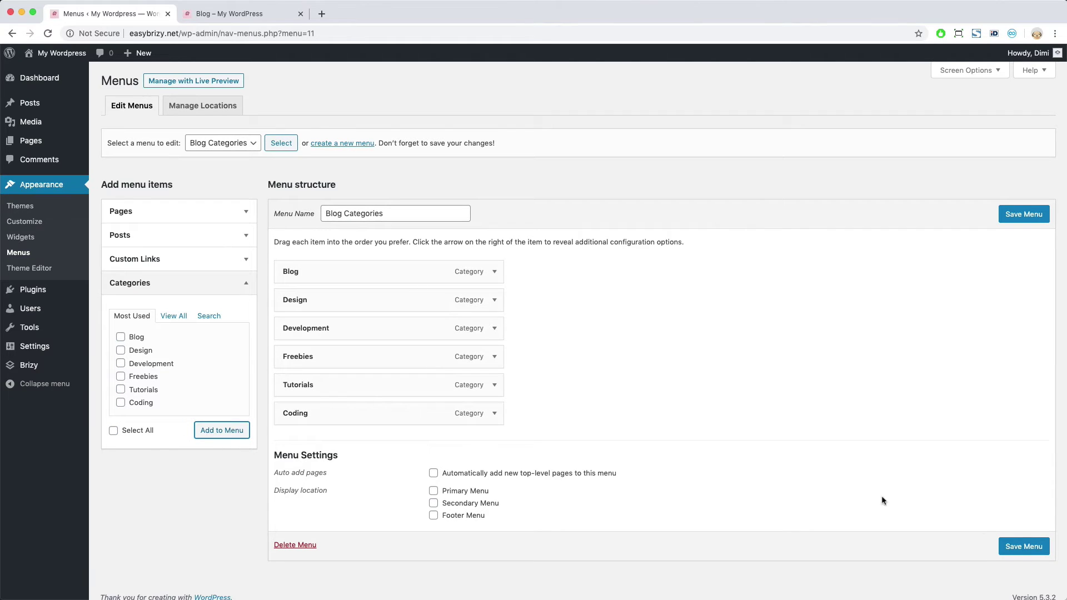
pyautogui.click(1024, 547)
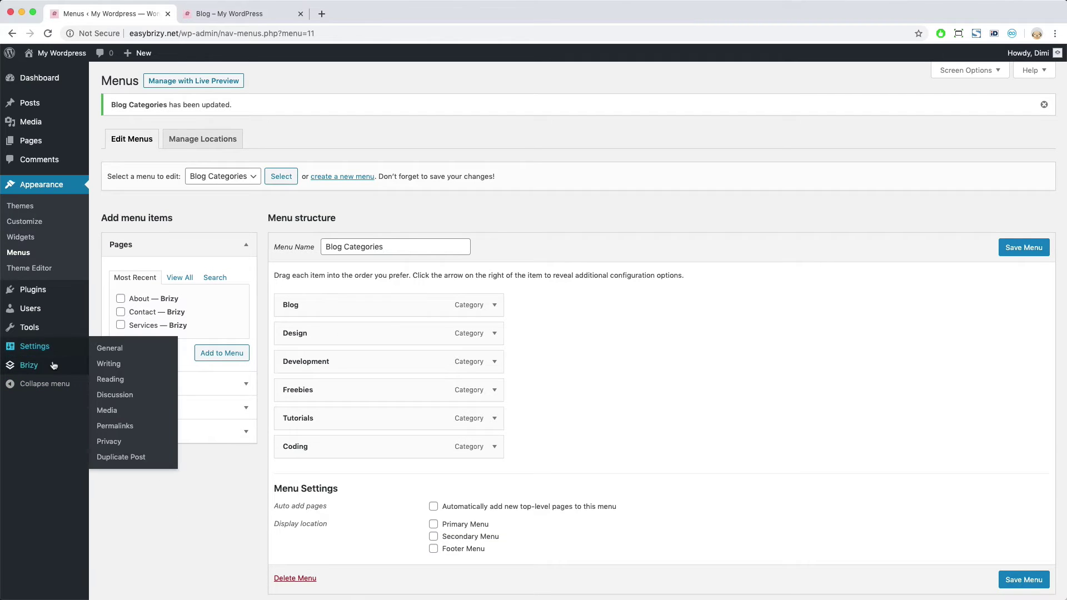
# Step: Reopen the Blog Listing template for editing with Brizy from the templates list
pyautogui.moveTo(64, 366)
pyautogui.click(123, 384)
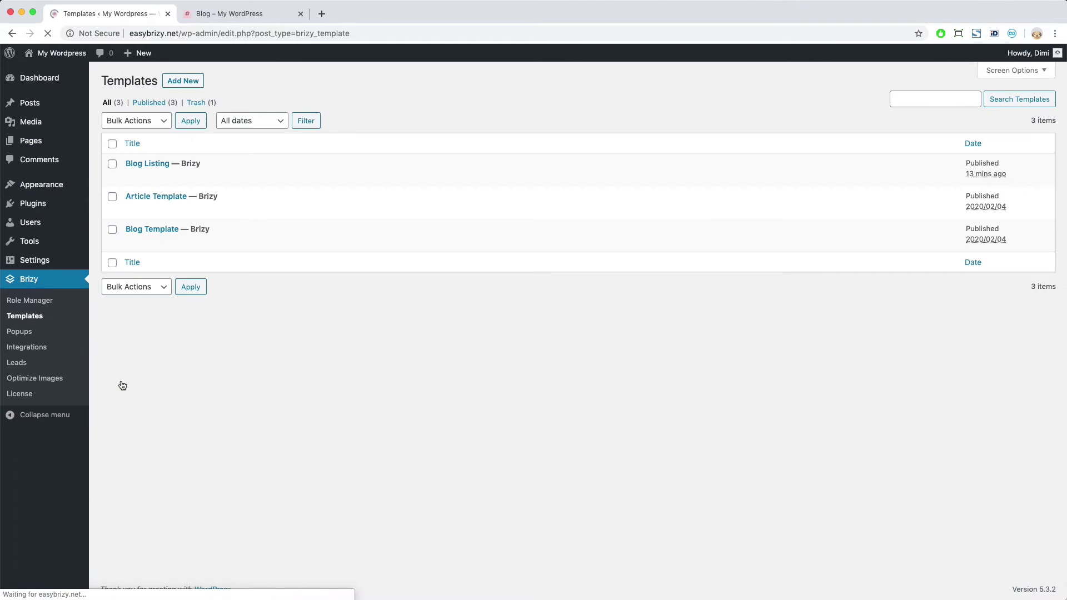
pyautogui.moveTo(136, 171)
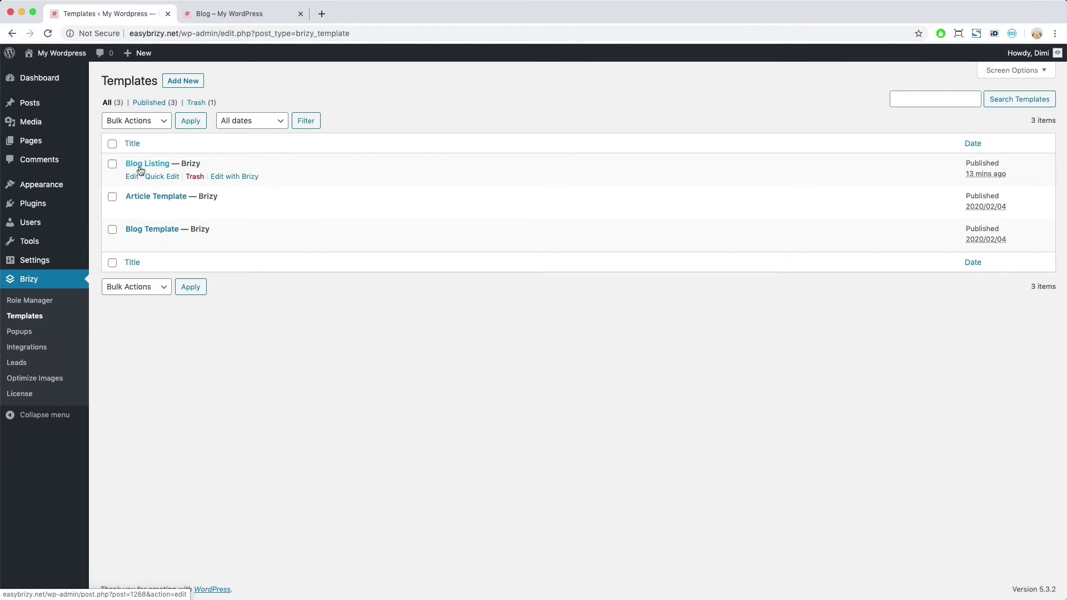
pyautogui.click(232, 176)
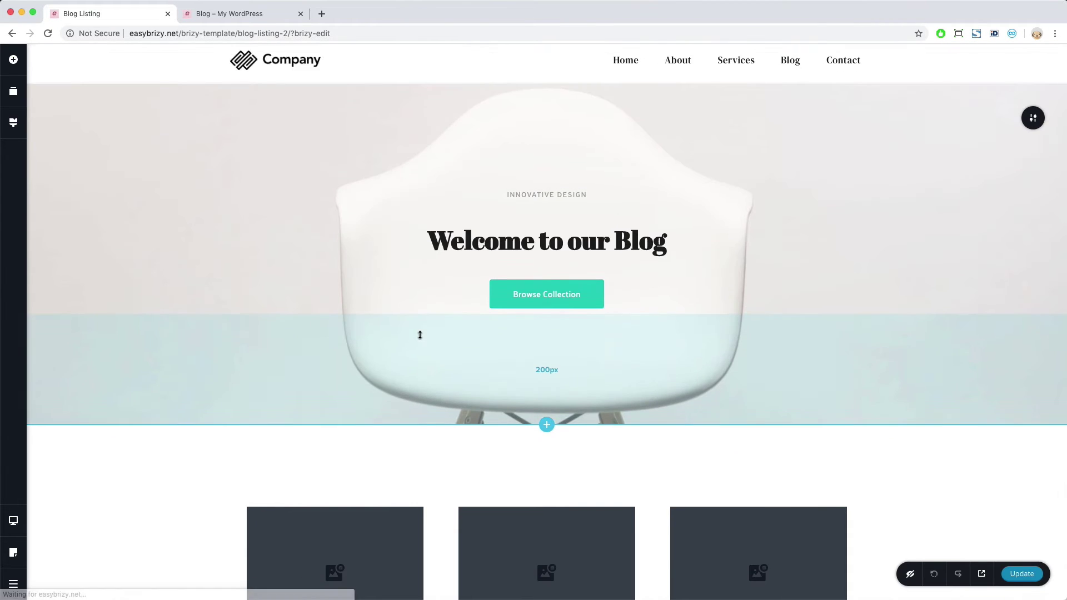
# Step: Find the Menu element and place it between the blog hero and the post grid
pyautogui.scroll(-2, 419, 335)
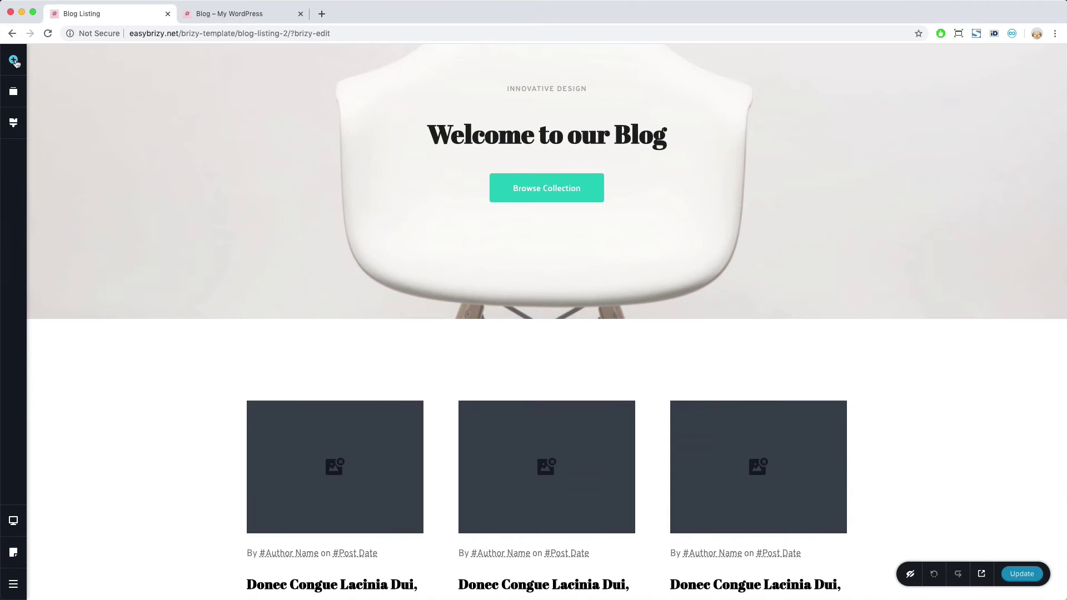
pyautogui.click(13, 59)
pyautogui.click(100, 104)
pyautogui.write('menu')
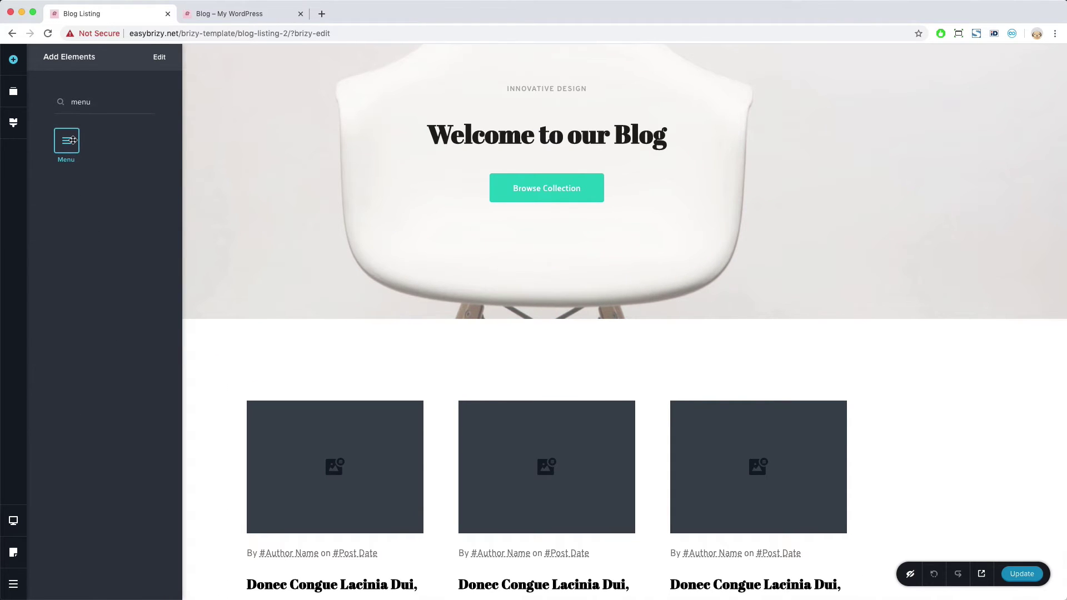
pyautogui.moveTo(71, 142); pyautogui.dragTo(523, 358)
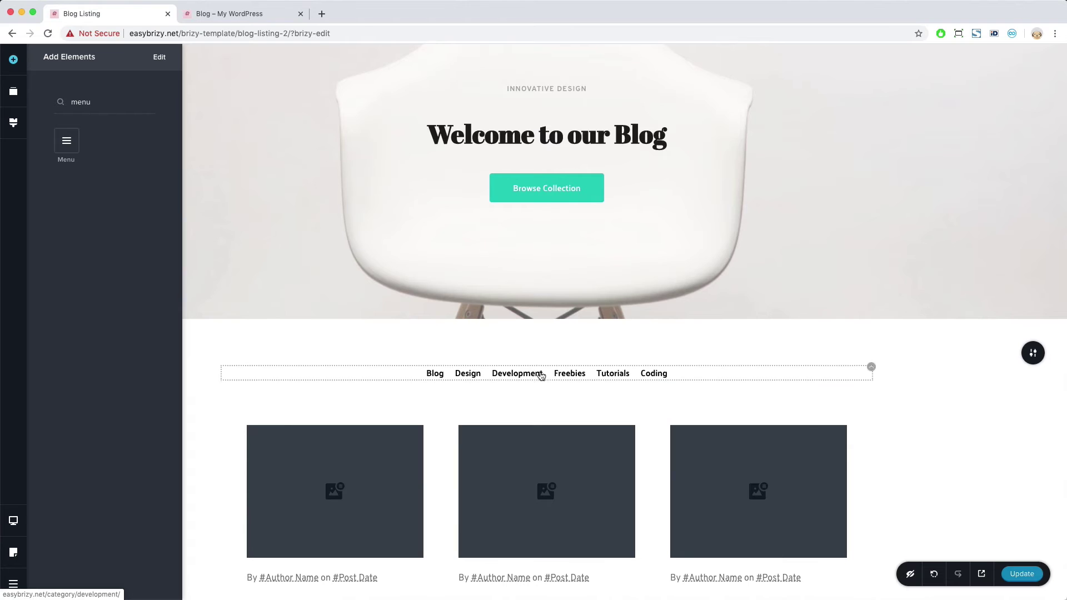
# Step: Set the item spacing of the Blog Categories menu above the post grid to 58 px
pyautogui.click(872, 368)
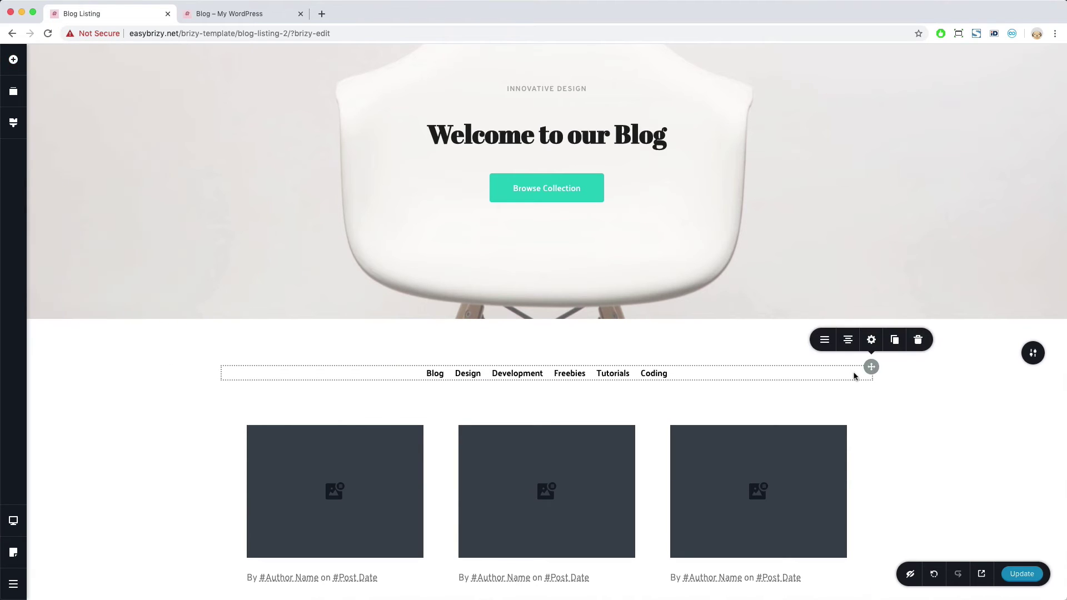
pyautogui.click(824, 345)
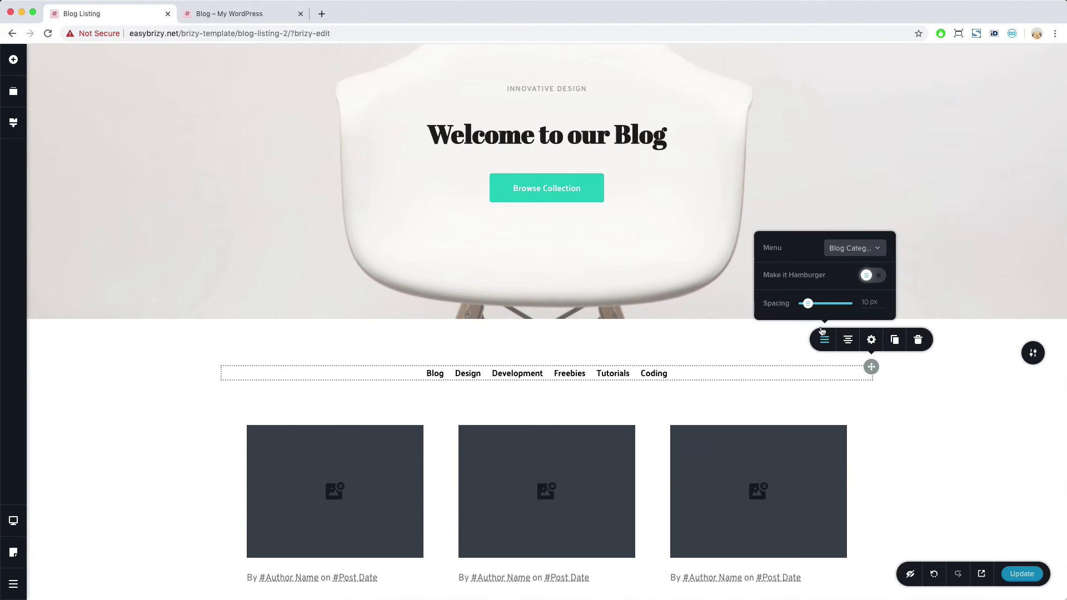
pyautogui.moveTo(809, 306); pyautogui.dragTo(827, 304)
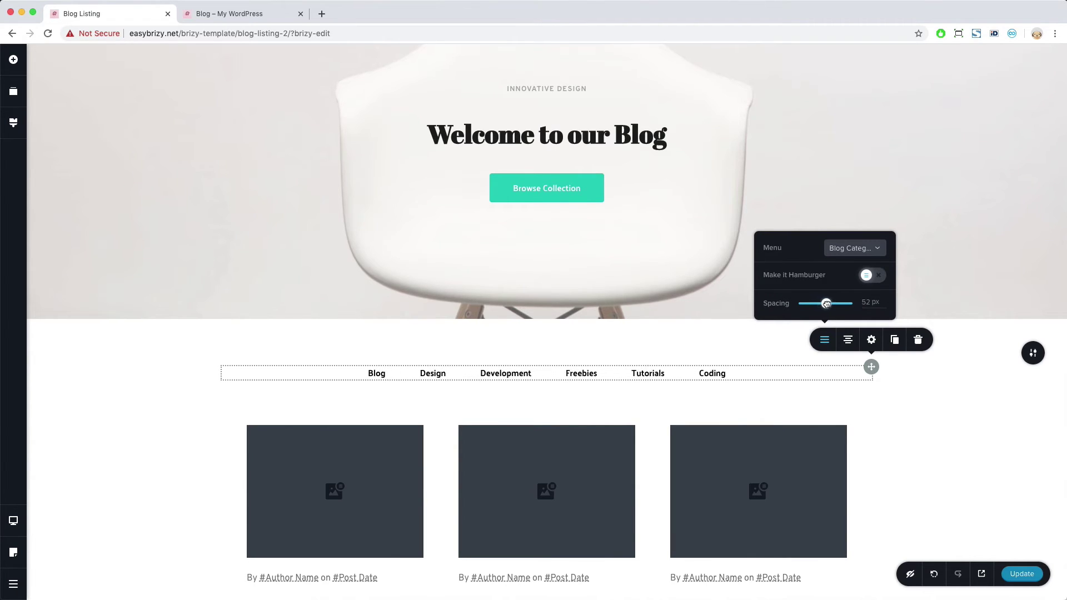
pyautogui.click(922, 396)
pyautogui.click(872, 368)
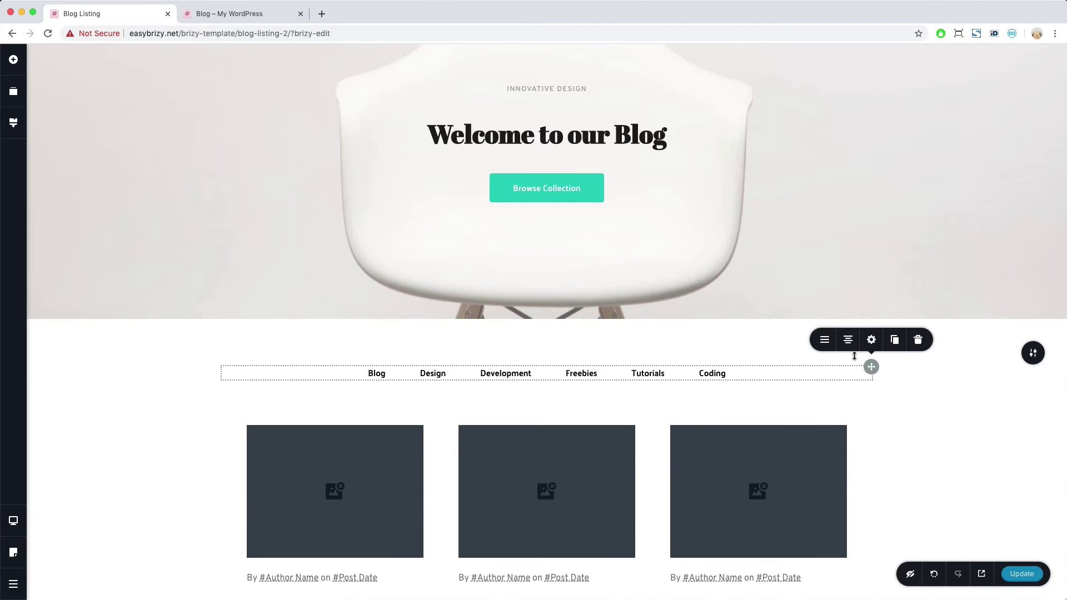
pyautogui.click(824, 340)
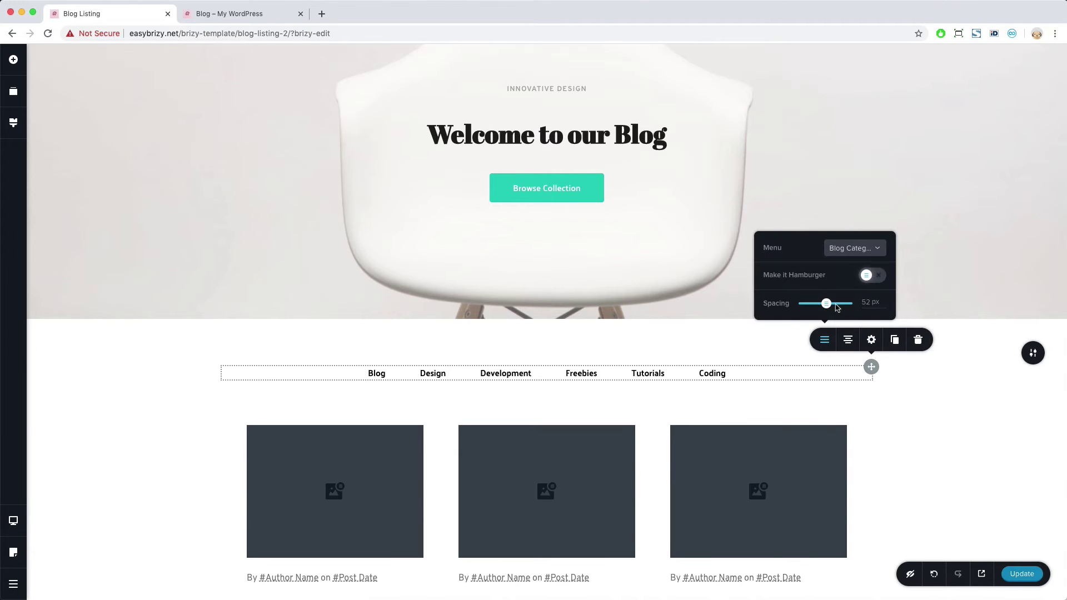
pyautogui.moveTo(827, 303); pyautogui.dragTo(829, 304)
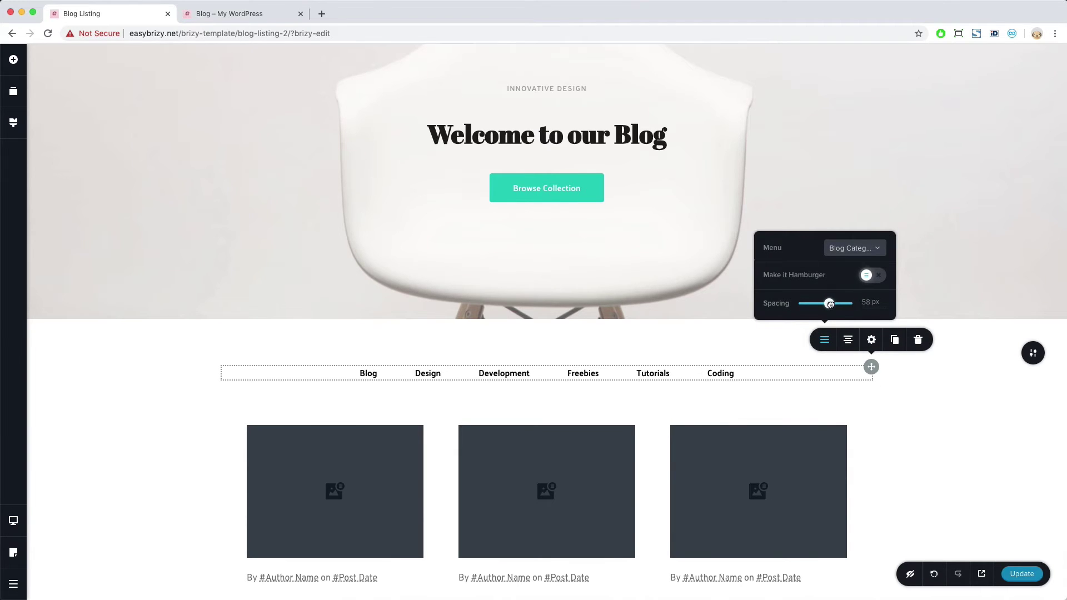
pyautogui.click(906, 401)
# Step: Set the category menu items' font size to 16 and their letter spacing to 0.5
pyautogui.click(515, 374)
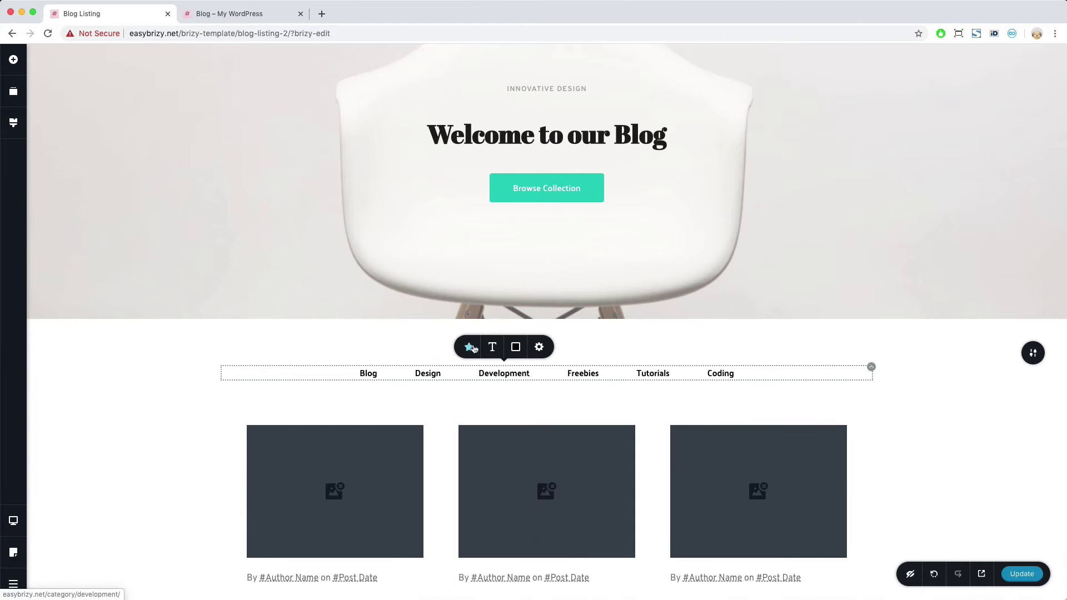
pyautogui.click(492, 347)
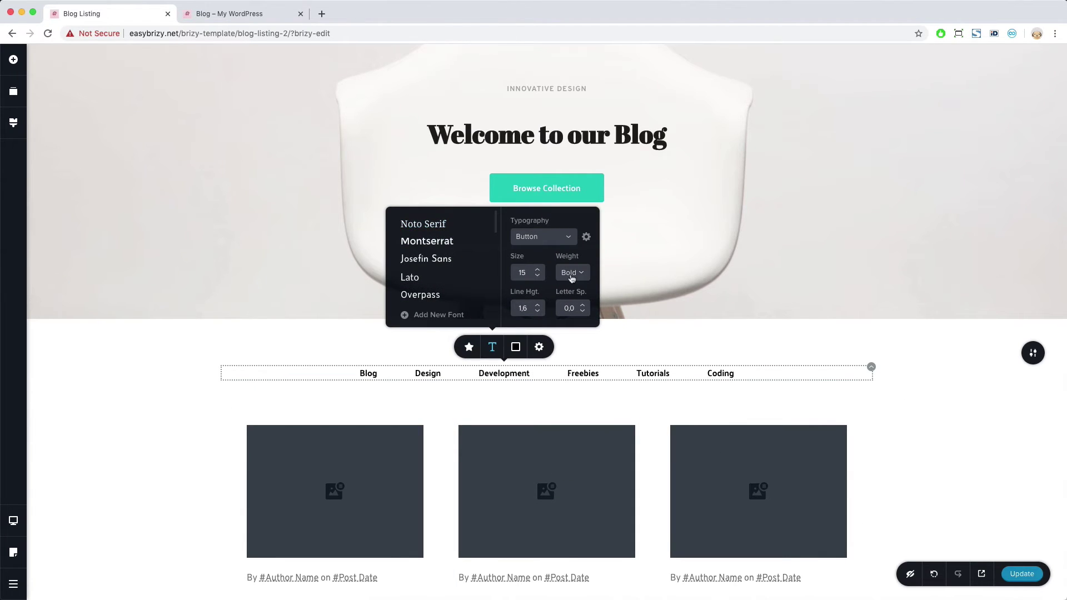
pyautogui.click(539, 270)
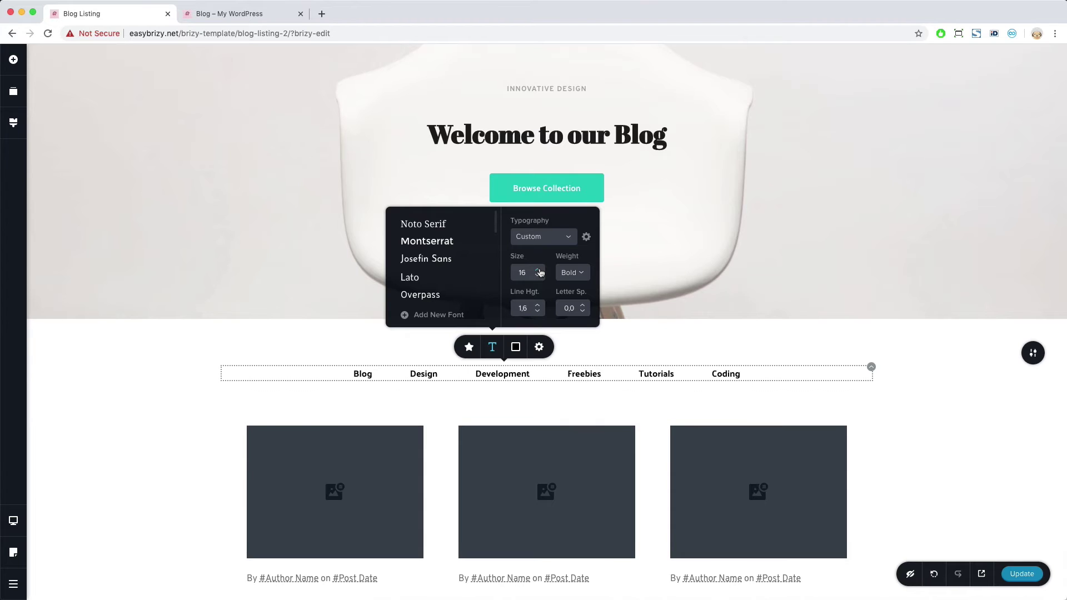
pyautogui.click(583, 305)
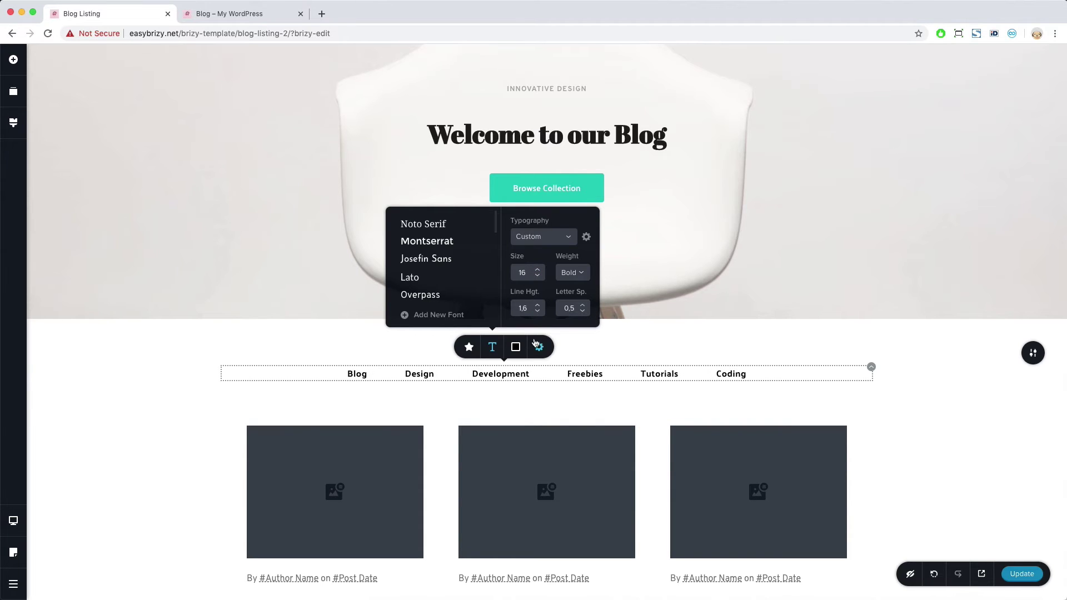
# Step: Set the category menu items' hover color to the palette's turquoise green
pyautogui.click(516, 347)
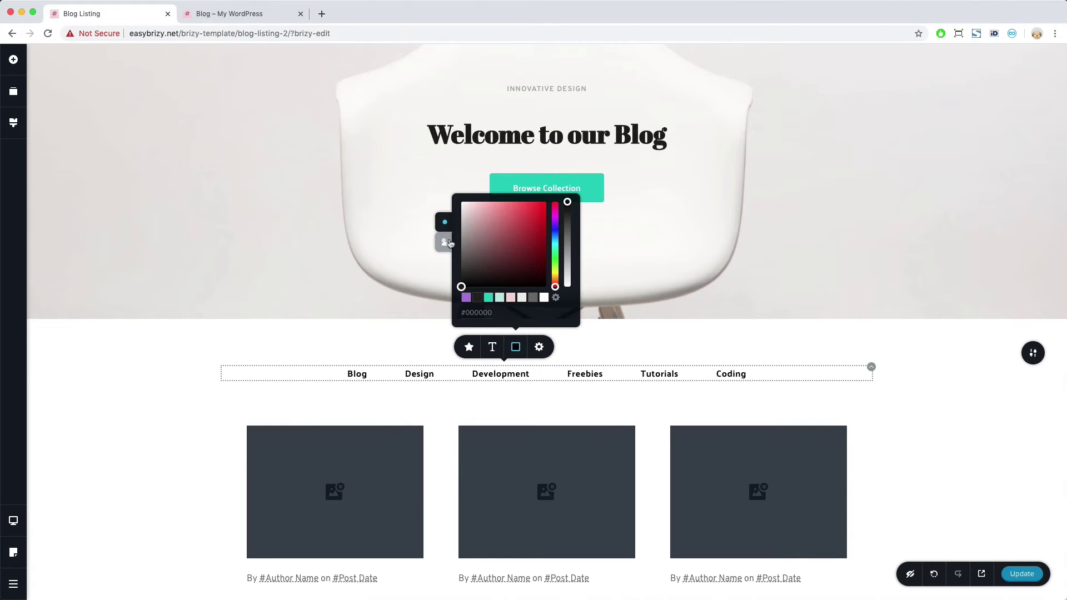
pyautogui.click(447, 243)
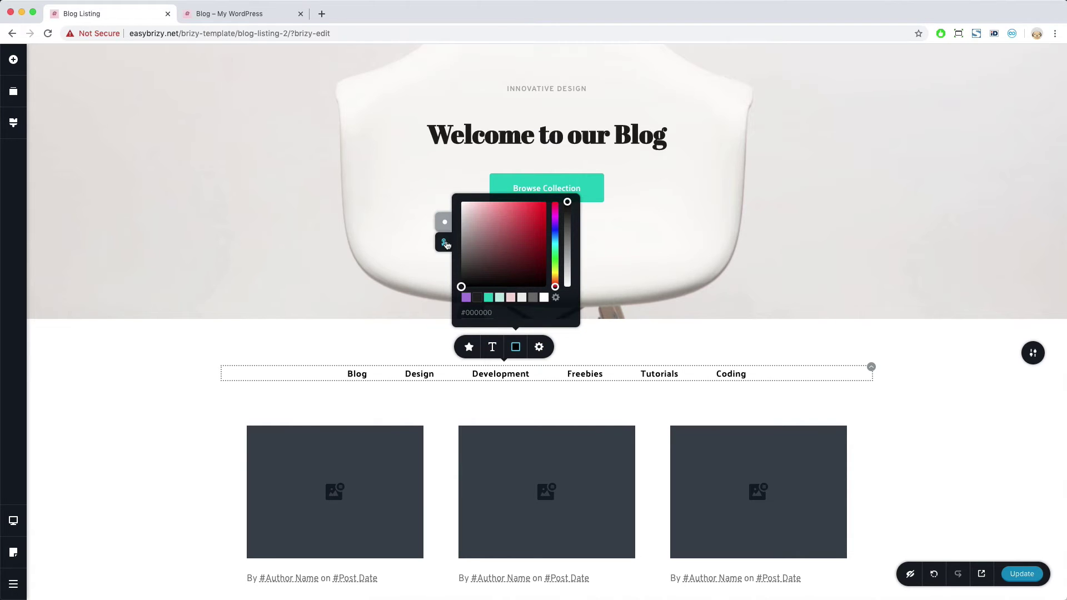
pyautogui.click(489, 297)
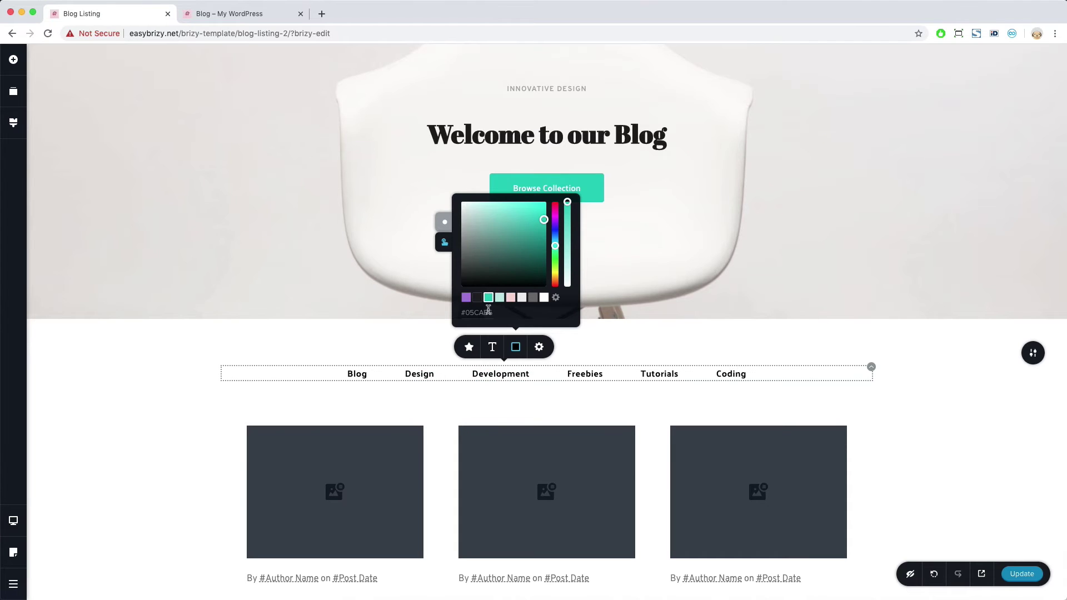
pyautogui.click(492, 348)
pyautogui.click(176, 395)
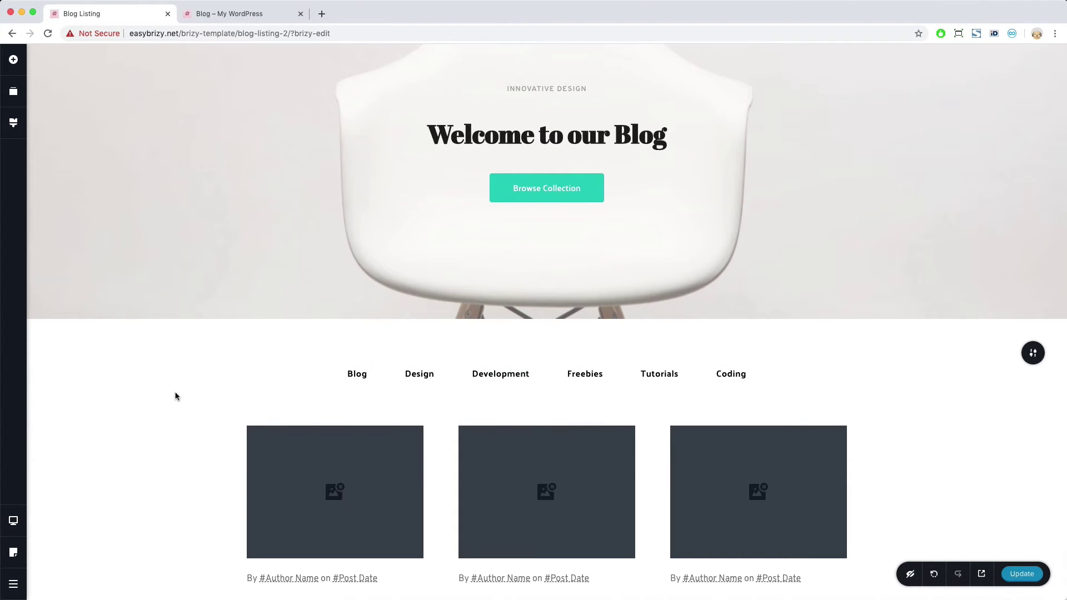
# Step: Find the Line element, place it between the hero and the category menu, and shorten it to about the menu's width
pyautogui.click(14, 59)
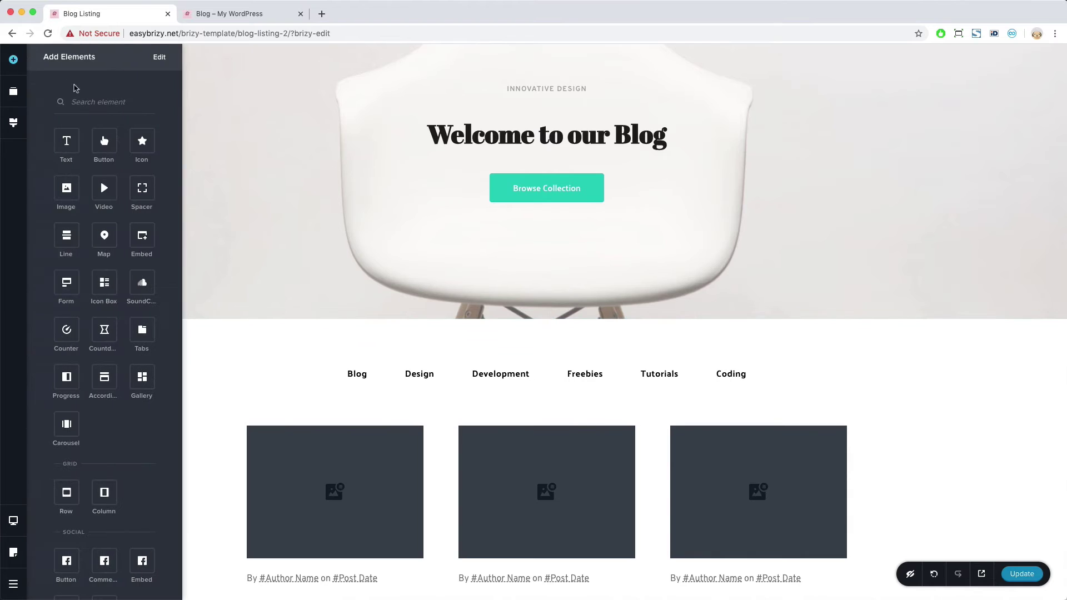
pyautogui.click(101, 102)
pyautogui.write('liune')
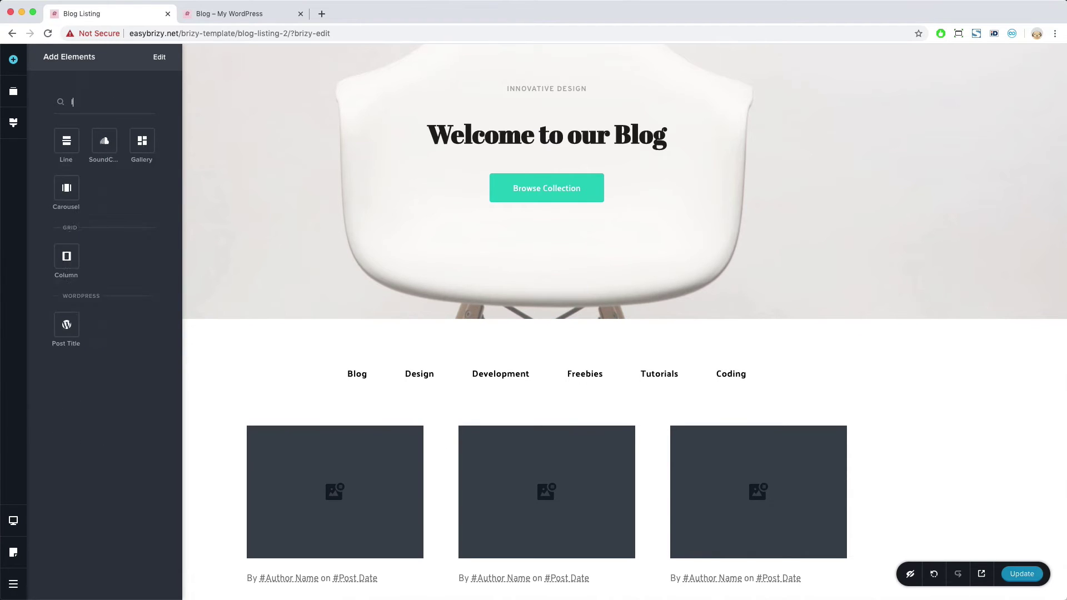
pyautogui.press('BackSpace')
pyautogui.press('BackSpace')
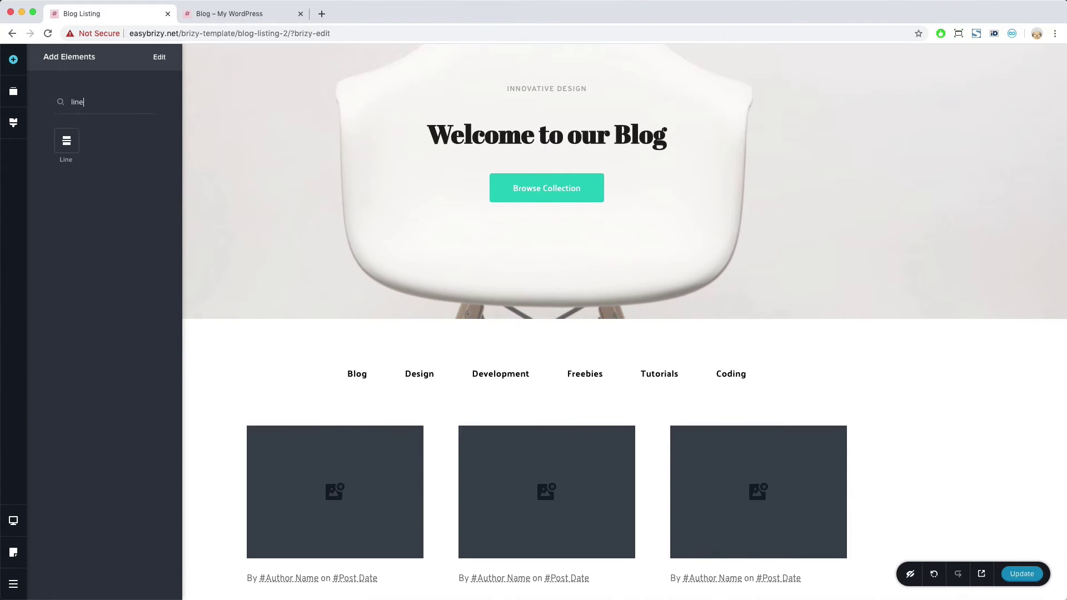
pyautogui.moveTo(67, 141); pyautogui.dragTo(569, 373)
pyautogui.click(345, 372)
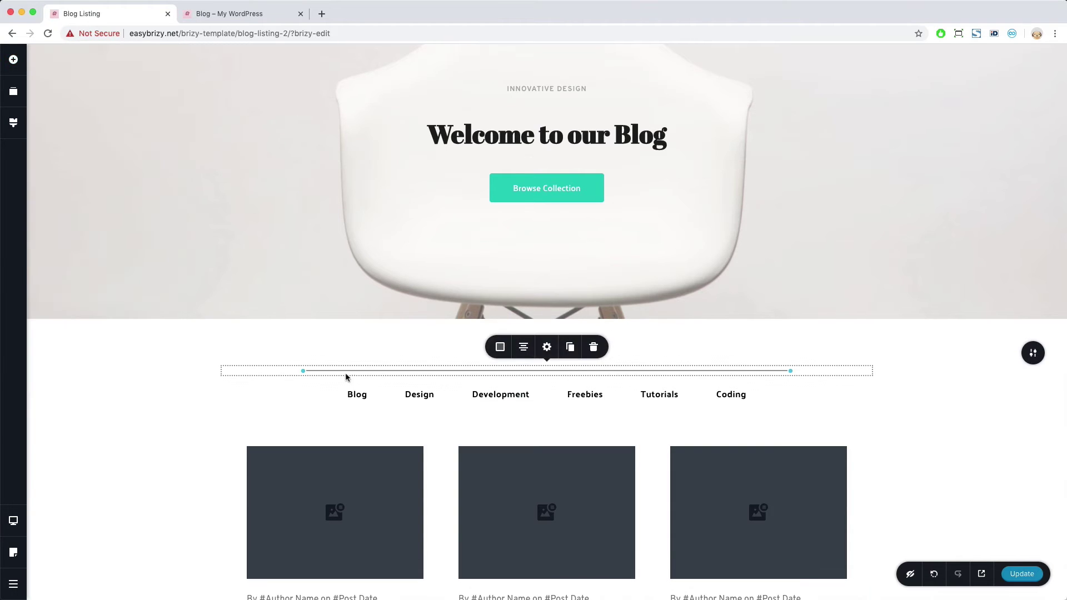
pyautogui.moveTo(305, 371); pyautogui.dragTo(335, 371)
# Step: Duplicate the line and place the copy below the category menu, and set the menu's margin to 0 px on all sides
pyautogui.click(570, 347)
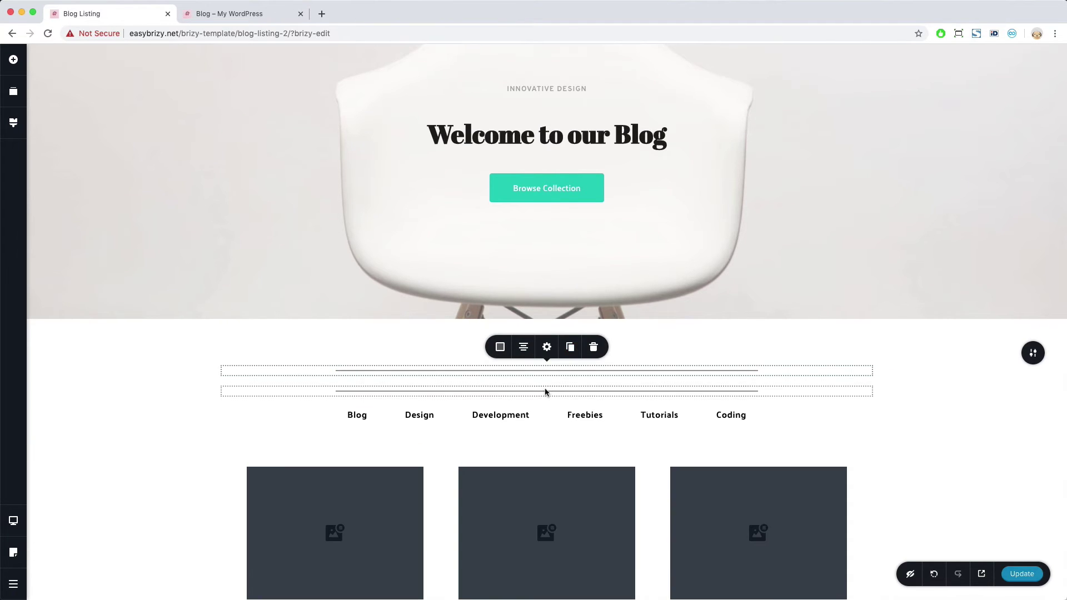
pyautogui.moveTo(546, 389); pyautogui.dragTo(540, 425)
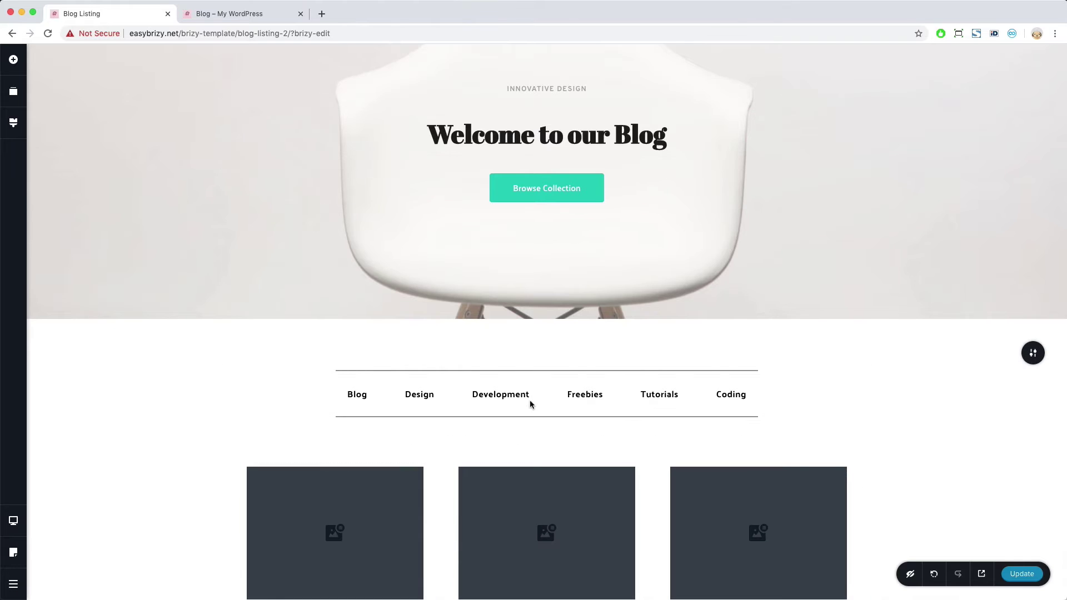
pyautogui.click(584, 399)
pyautogui.click(620, 368)
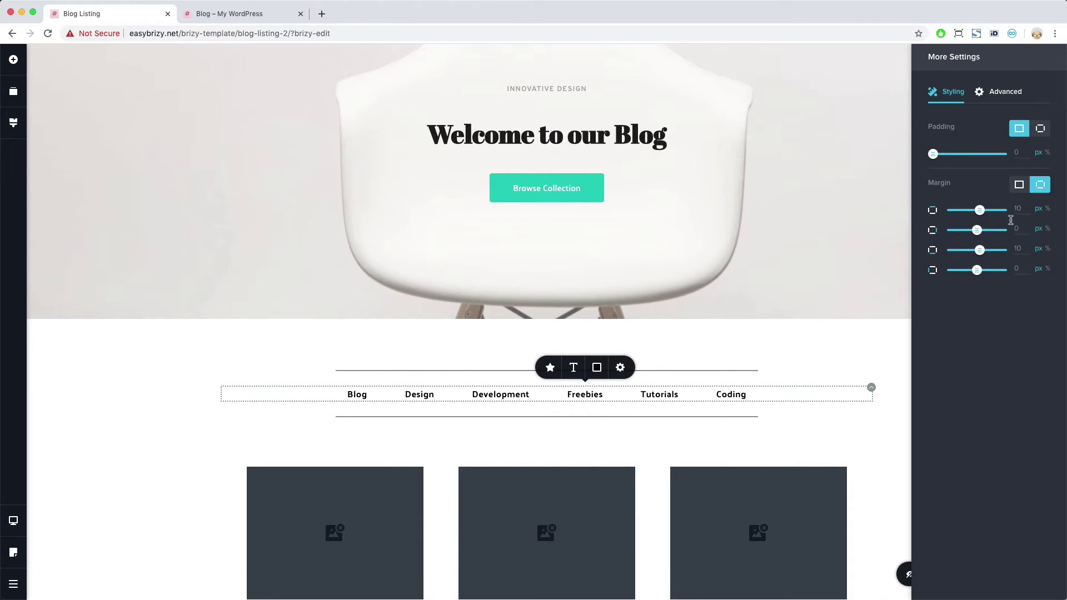
pyautogui.click(1019, 185)
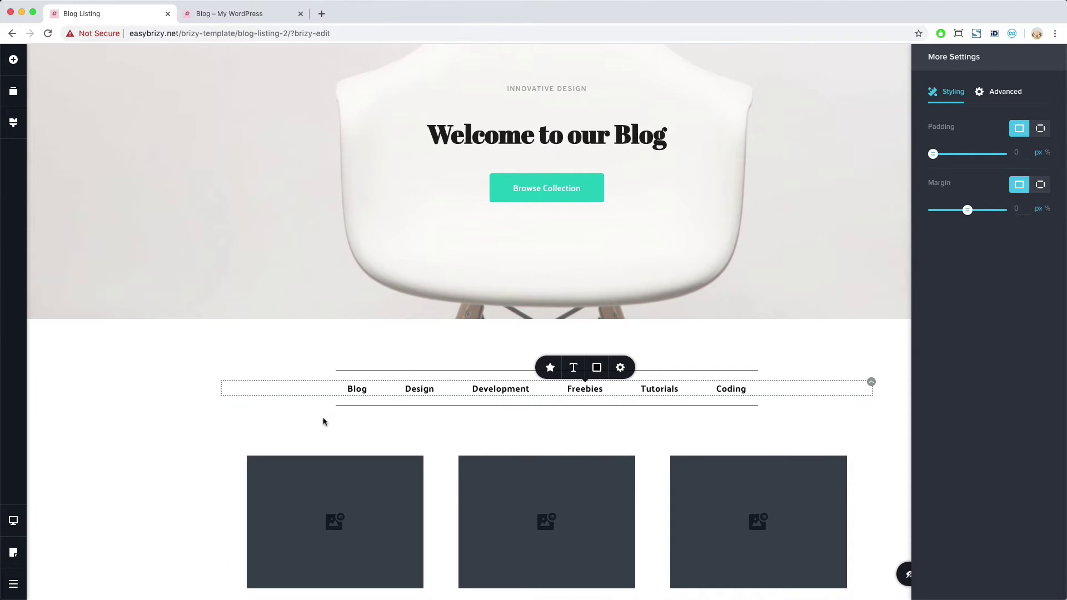
# Step: Lighten the lines above and below the category menu by lowering the opacity of their color
pyautogui.click(519, 371)
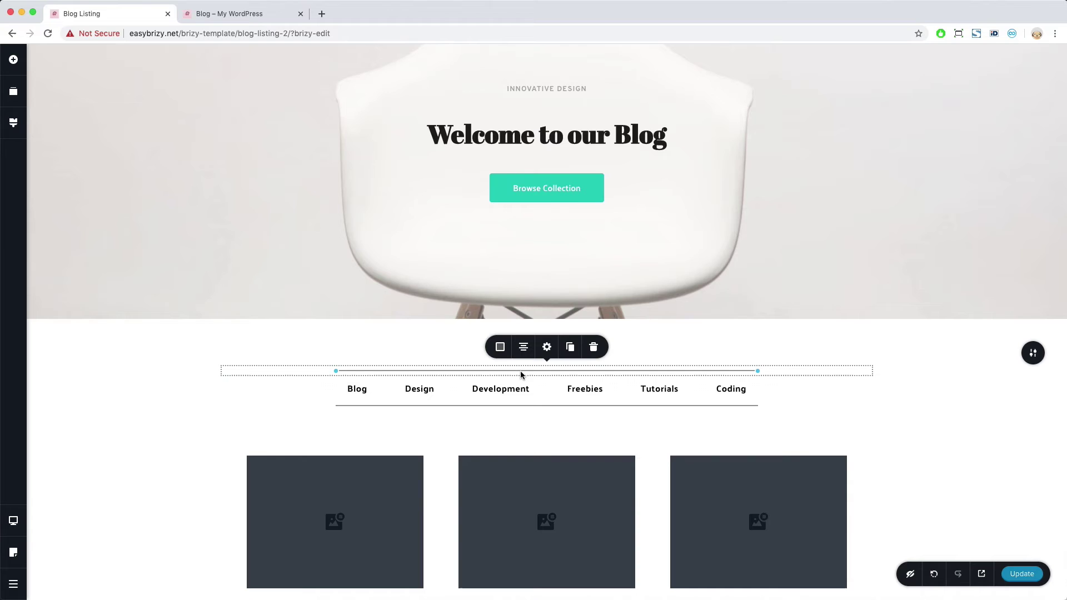
pyautogui.click(500, 347)
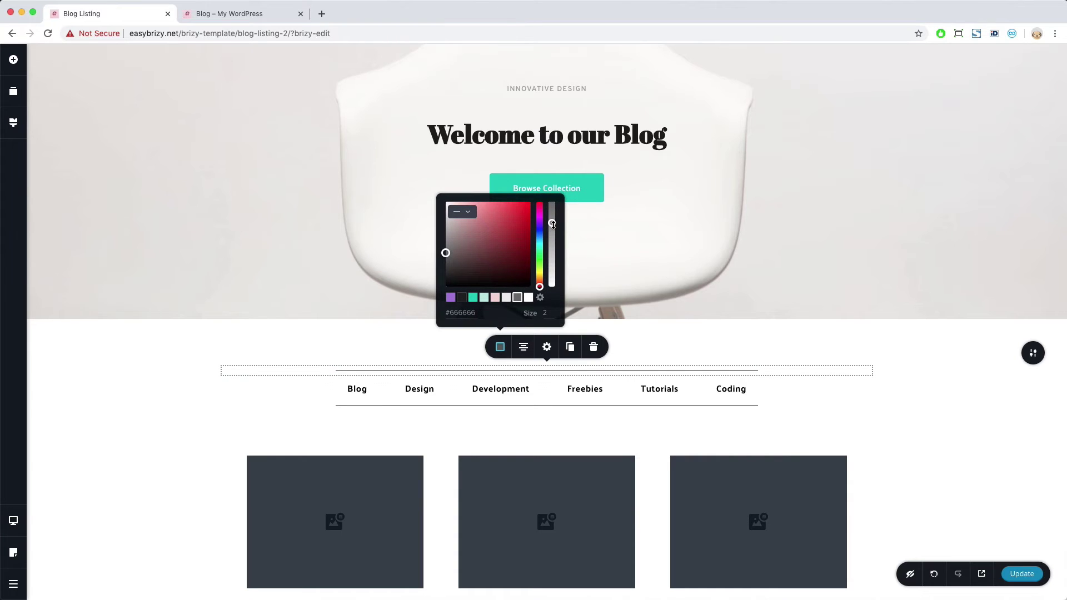
pyautogui.moveTo(552, 224); pyautogui.dragTo(553, 260)
pyautogui.click(538, 404)
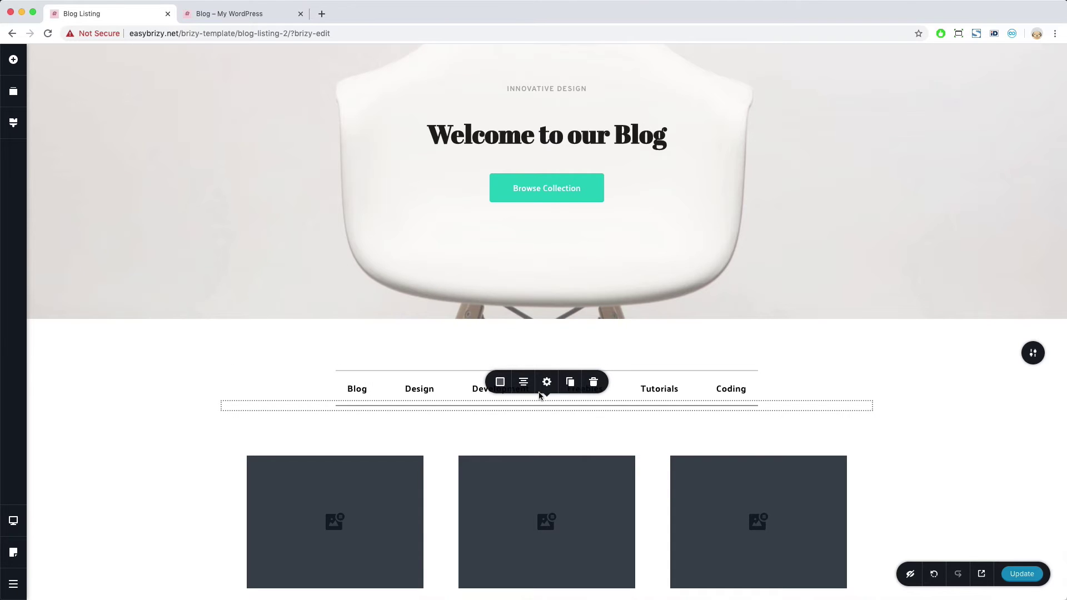
pyautogui.click(500, 382)
pyautogui.moveTo(553, 261); pyautogui.dragTo(553, 293)
pyautogui.click(138, 418)
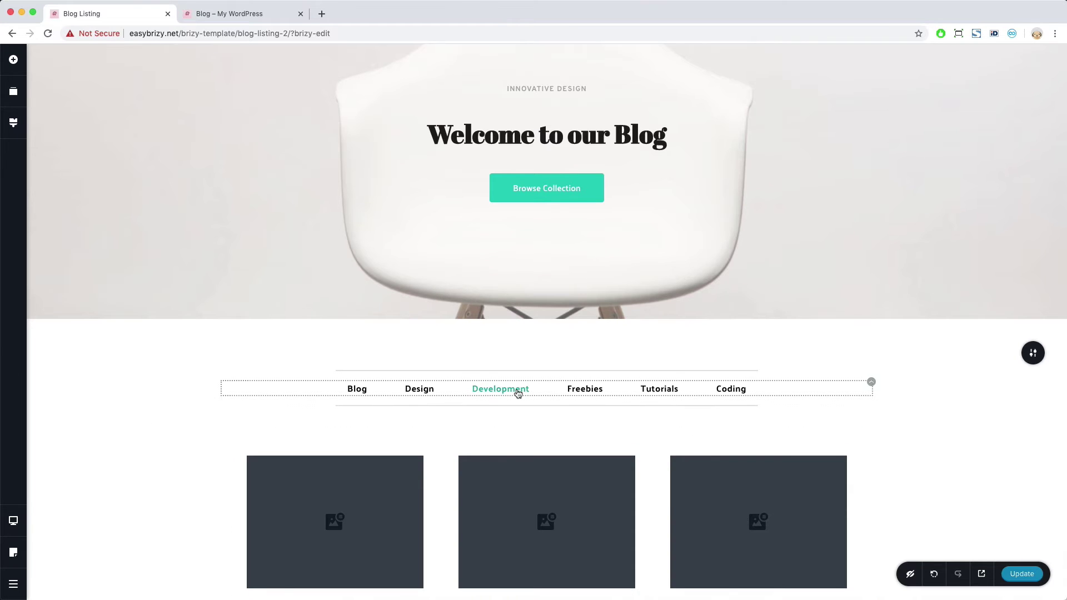
# Step: Reload the live Blog category page and examine the framed category menu and the post grid
pyautogui.scroll(-1, 664, 396)
pyautogui.scroll(-8, 664, 396)
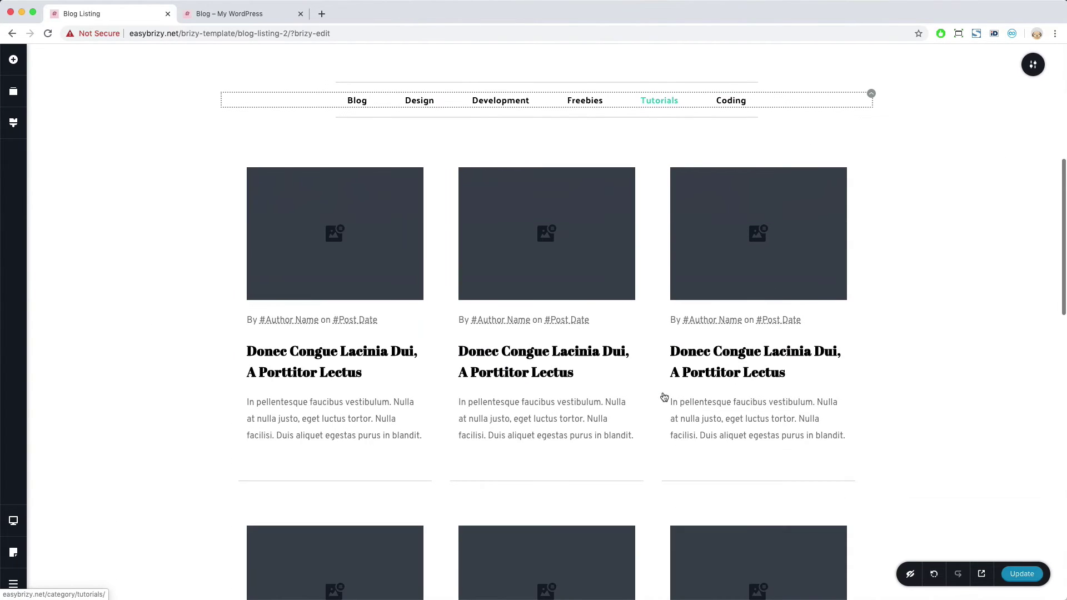
pyautogui.scroll(10, 662, 395)
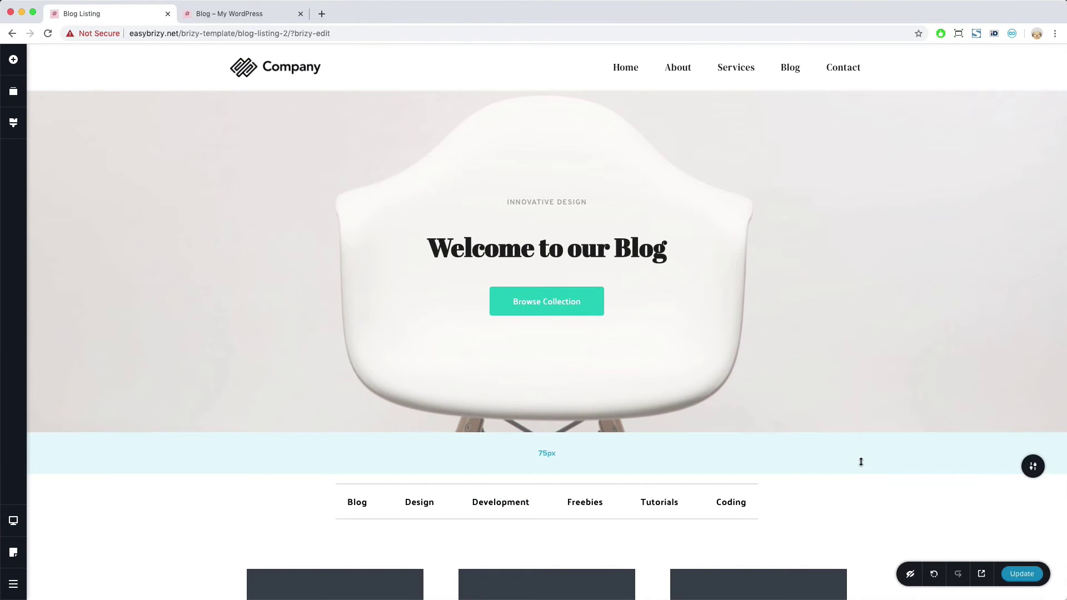
pyautogui.click(275, 16)
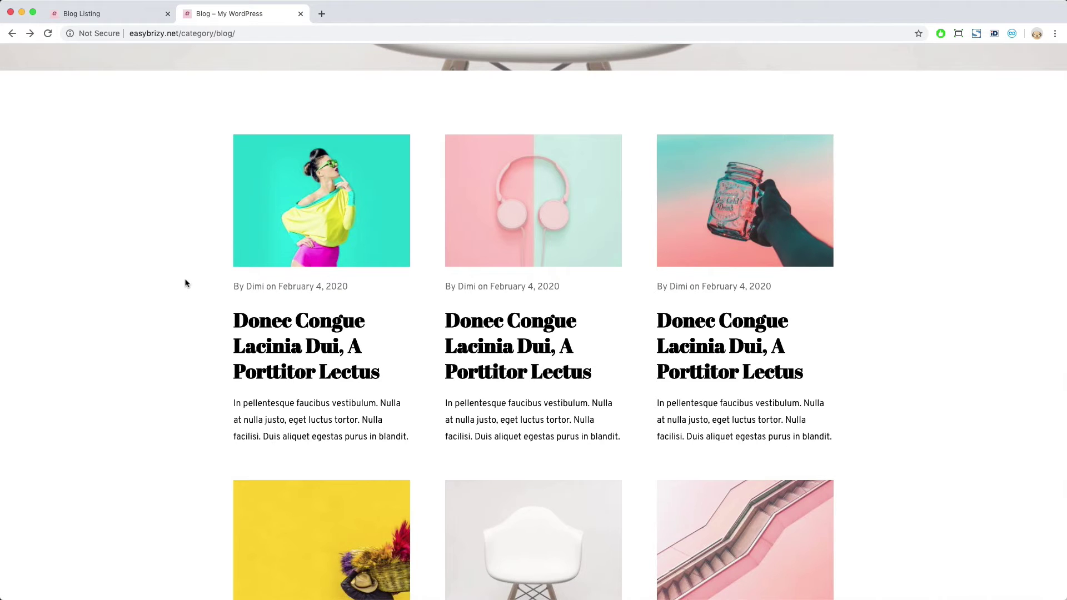
pyautogui.scroll(7, 187, 283)
pyautogui.click(48, 33)
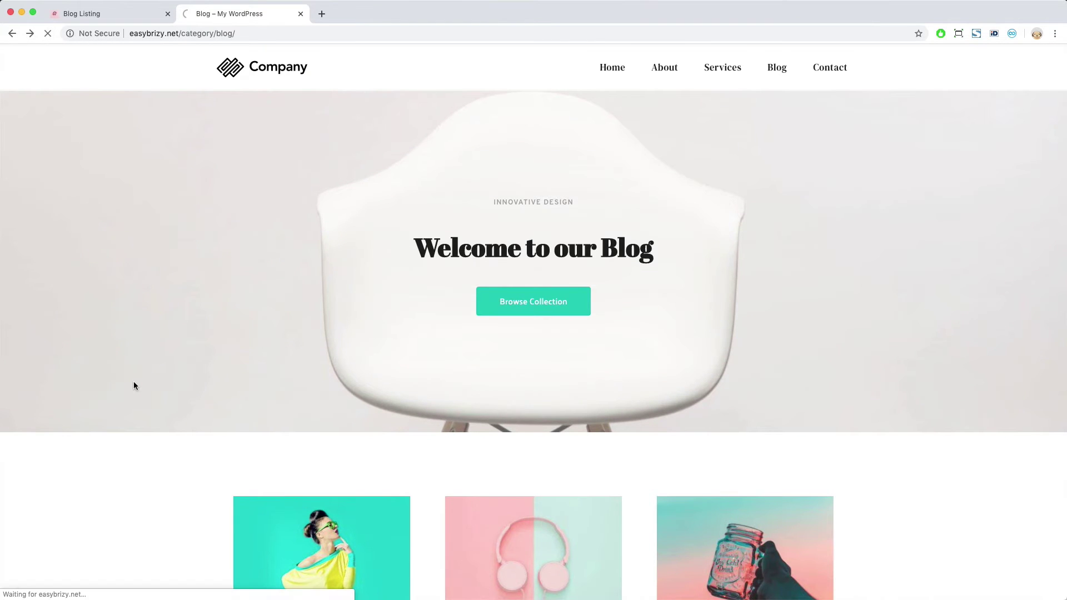
pyautogui.scroll(-8, 133, 385)
pyautogui.scroll(3, 134, 386)
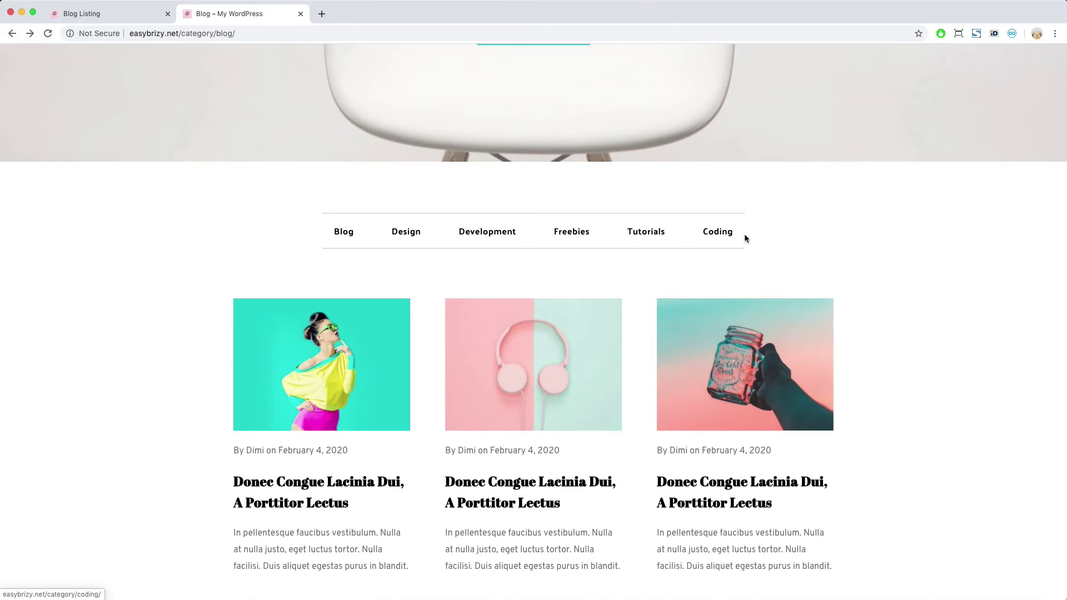
pyautogui.scroll(3, 543, 486)
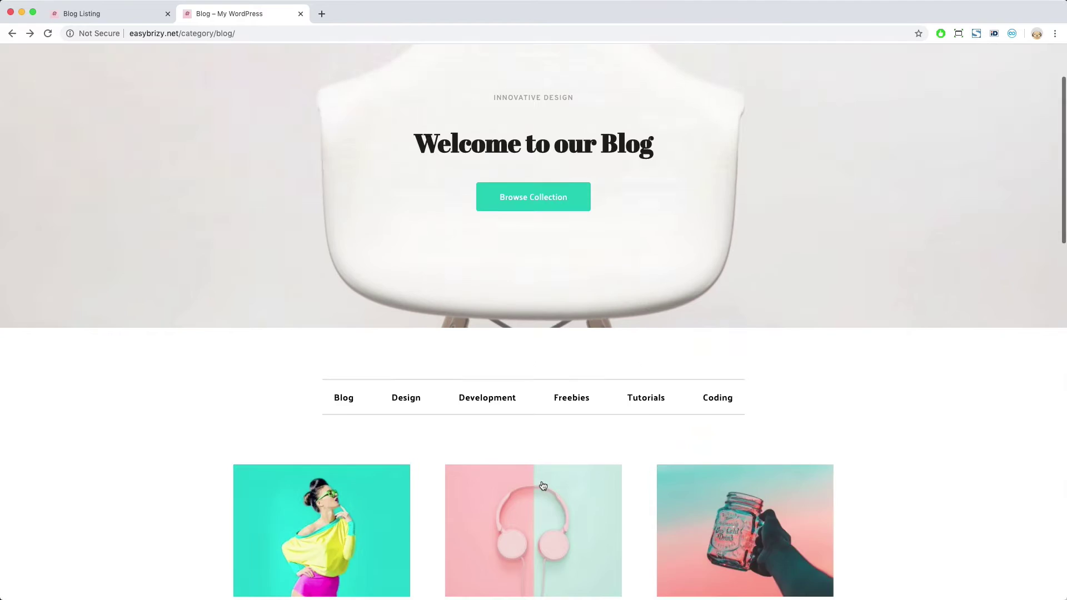
pyautogui.scroll(-3, 538, 423)
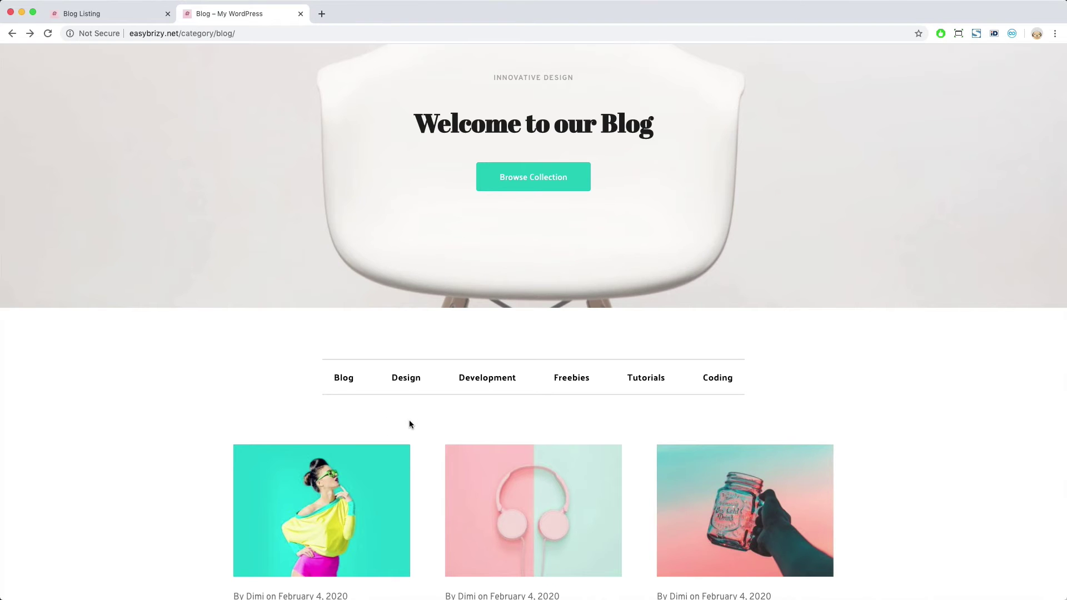
pyautogui.scroll(1, 409, 425)
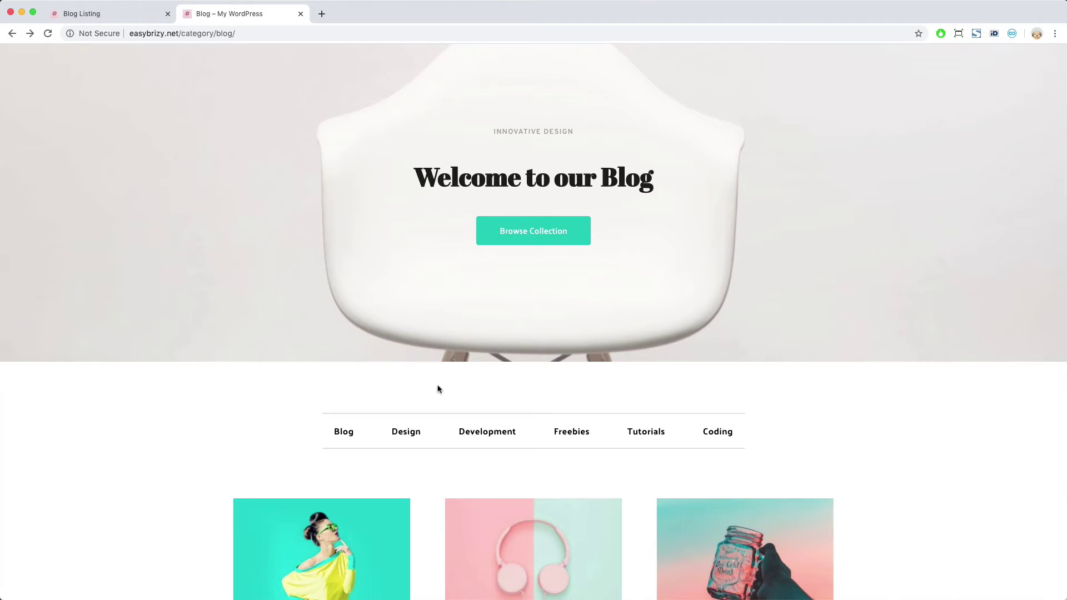
pyautogui.scroll(-1, 437, 387)
# Step: Open the Design and Development category pages from the category menu and review the posts listed there
pyautogui.click(409, 378)
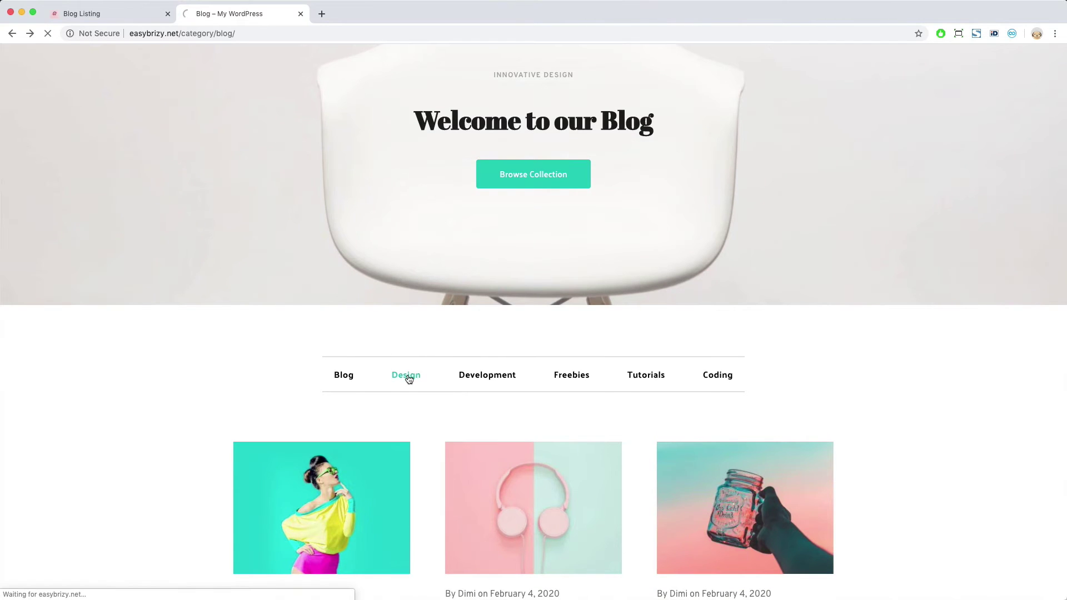
pyautogui.scroll(-9, 401, 373)
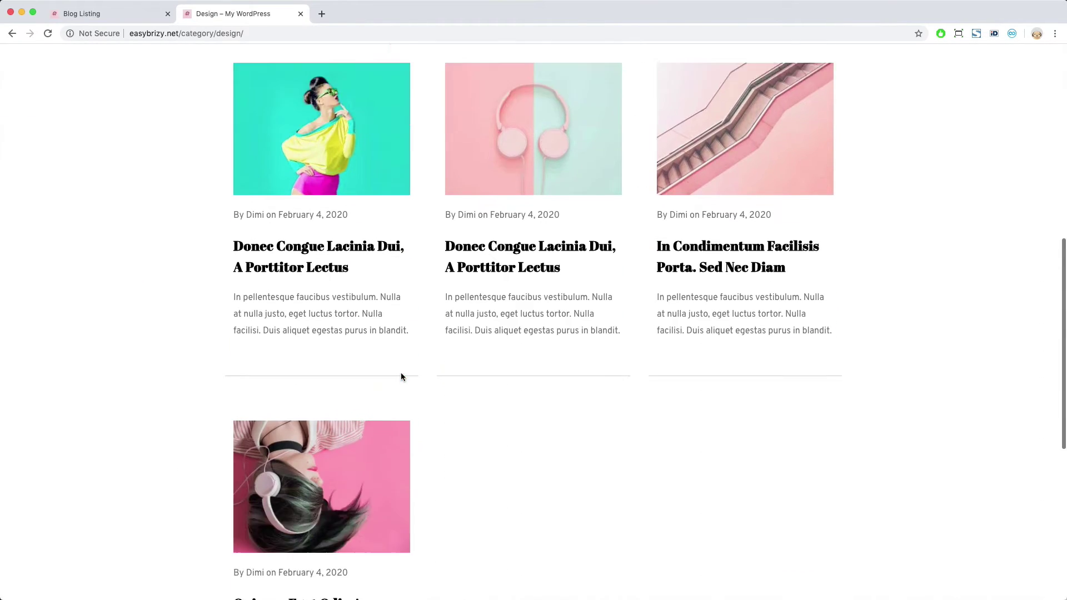
pyautogui.scroll(-5, 402, 377)
pyautogui.scroll(5, 400, 400)
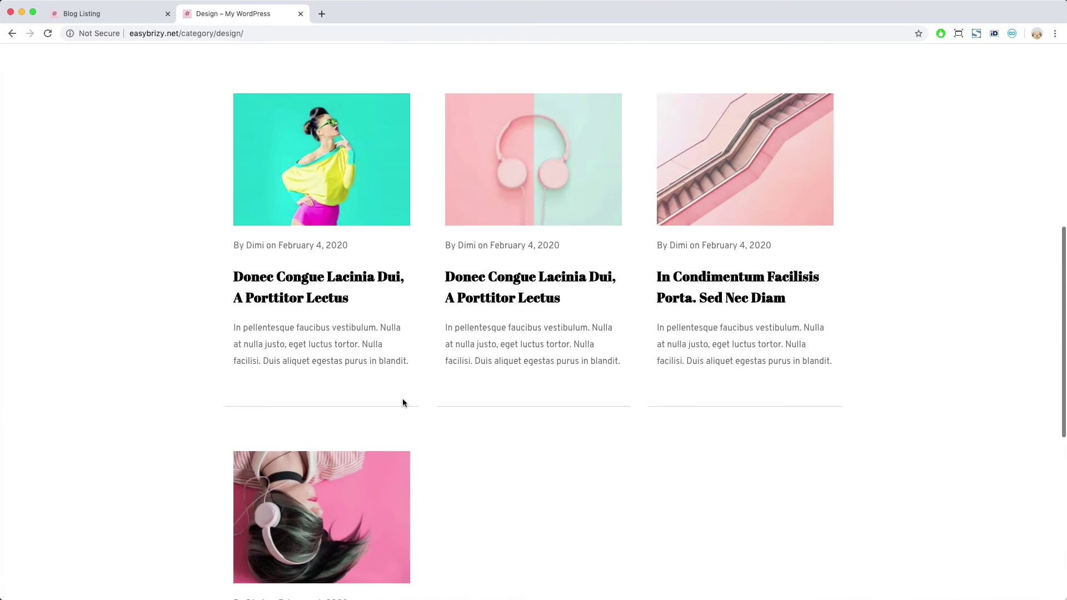
pyautogui.scroll(3, 405, 398)
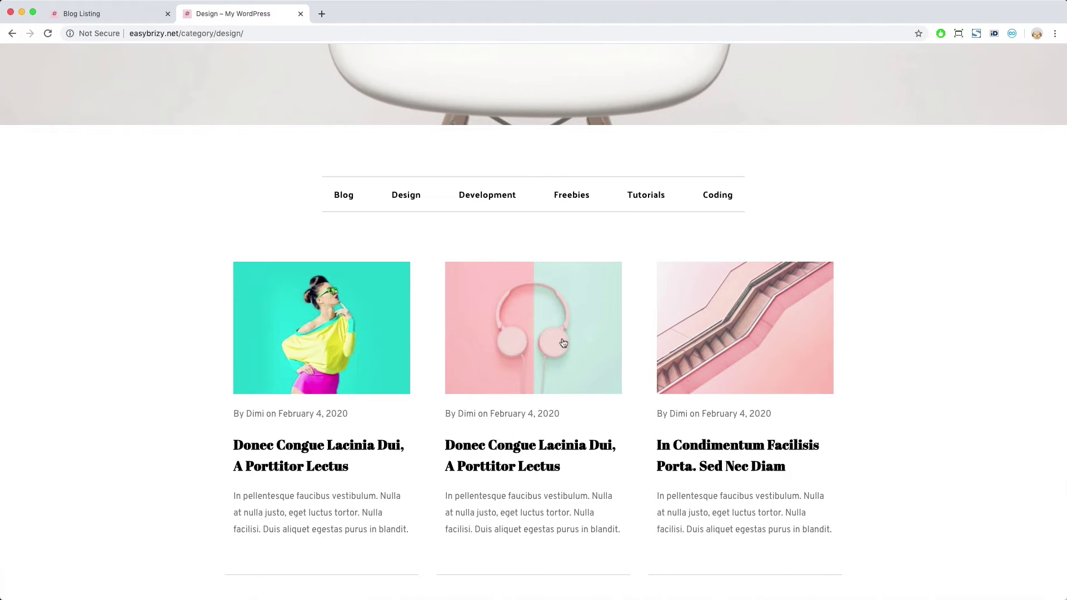
pyautogui.click(507, 196)
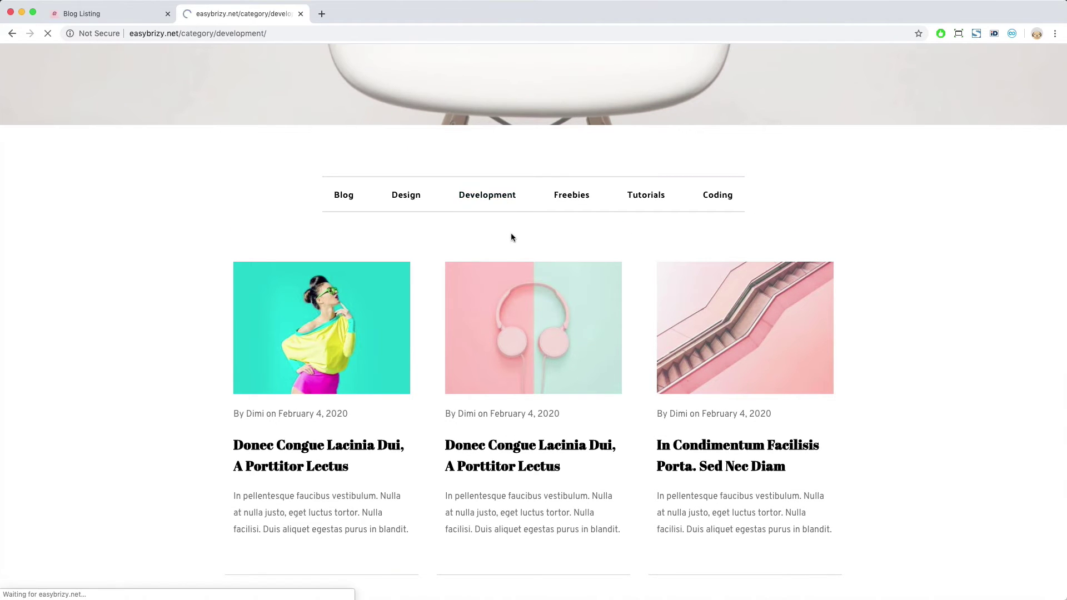
pyautogui.scroll(-2, 545, 361)
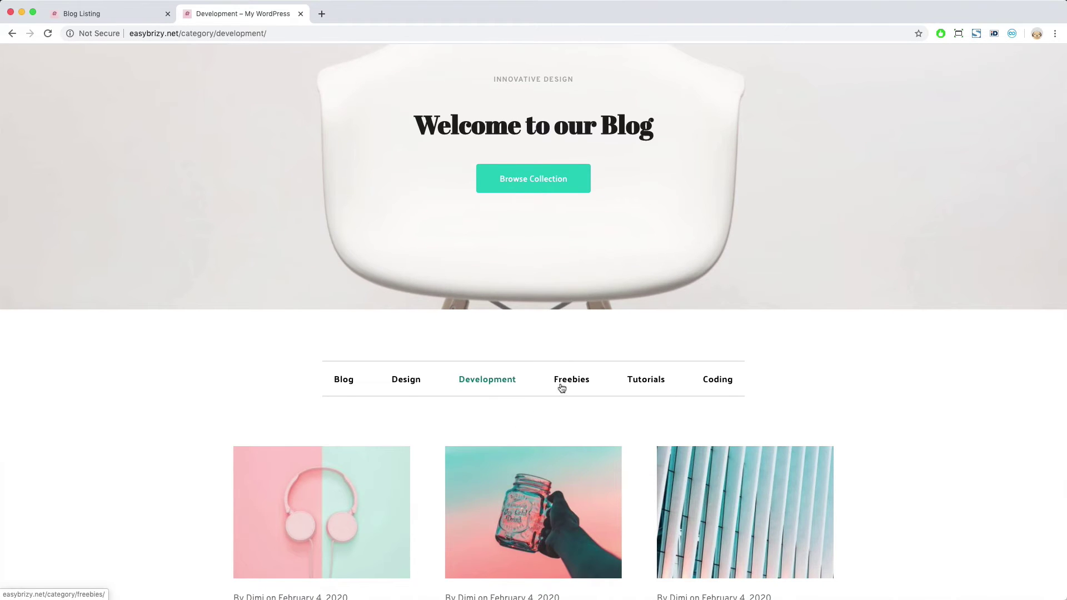
# Step: Review the live Blog category page from the post grid down to the footer and back up to the hero
pyautogui.scroll(-10, 591, 410)
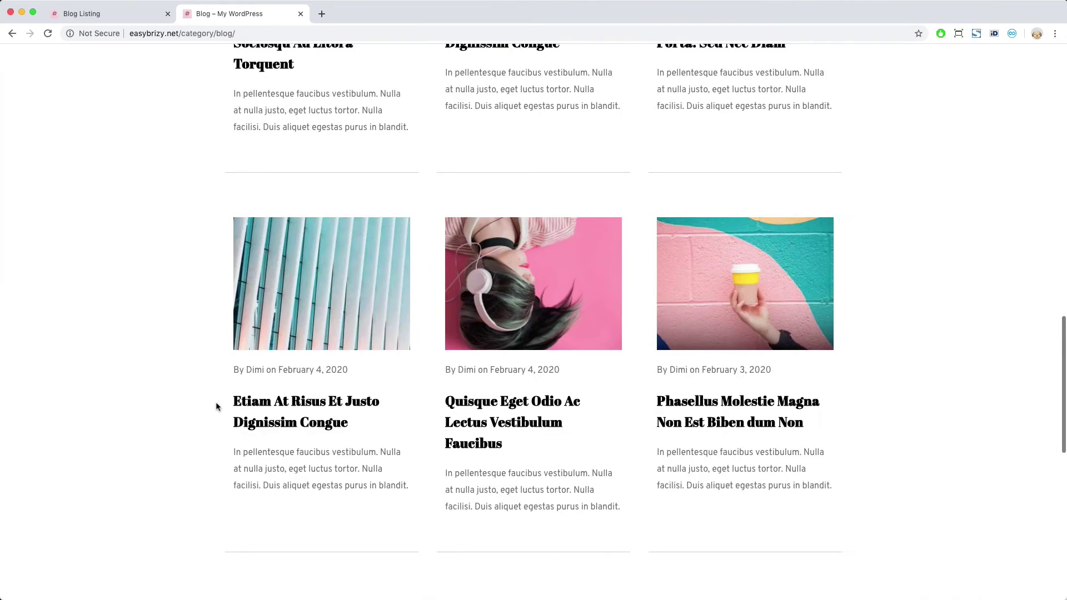
pyautogui.scroll(-9, 218, 407)
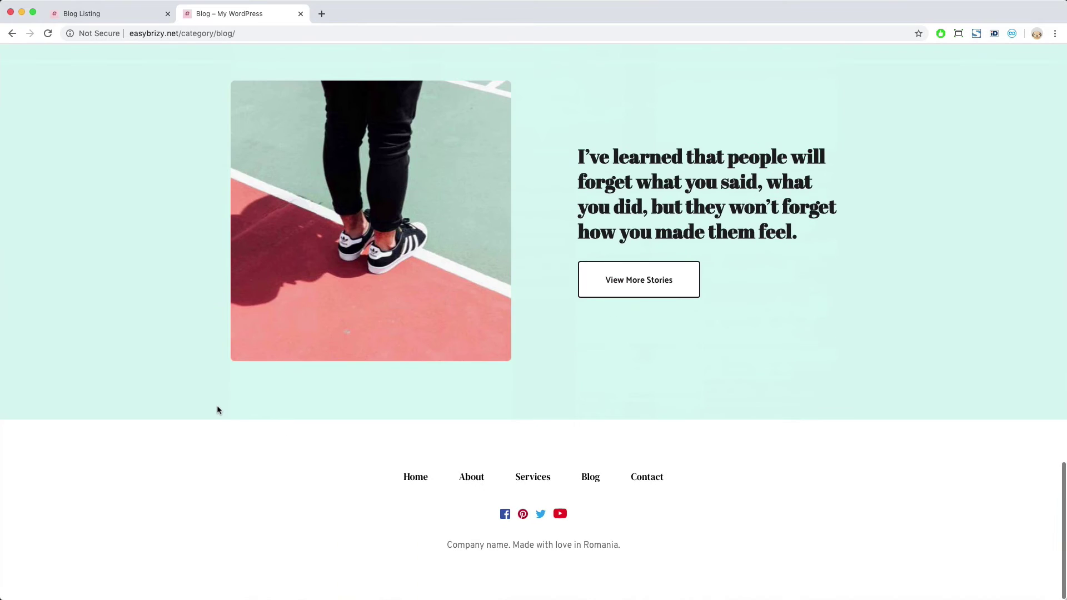
pyautogui.scroll(10, 657, 312)
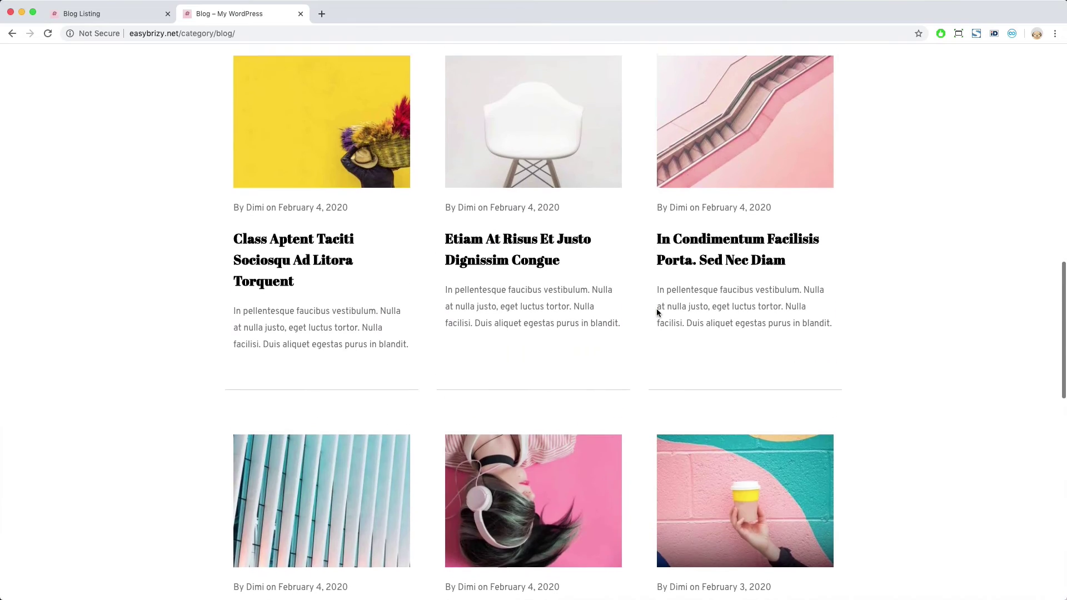
pyautogui.scroll(12, 656, 313)
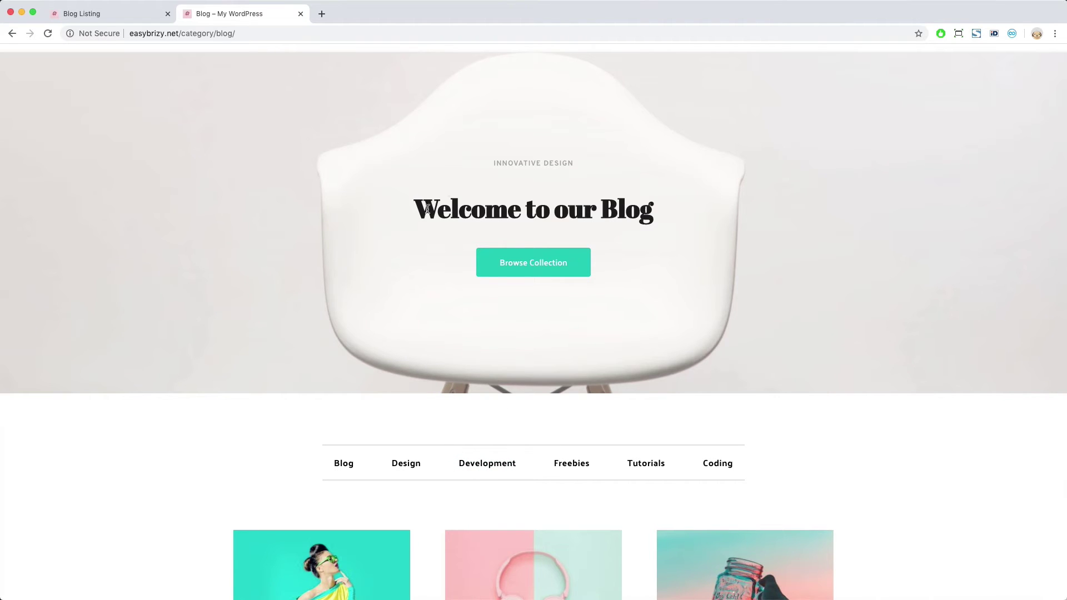
pyautogui.scroll(2, 471, 150)
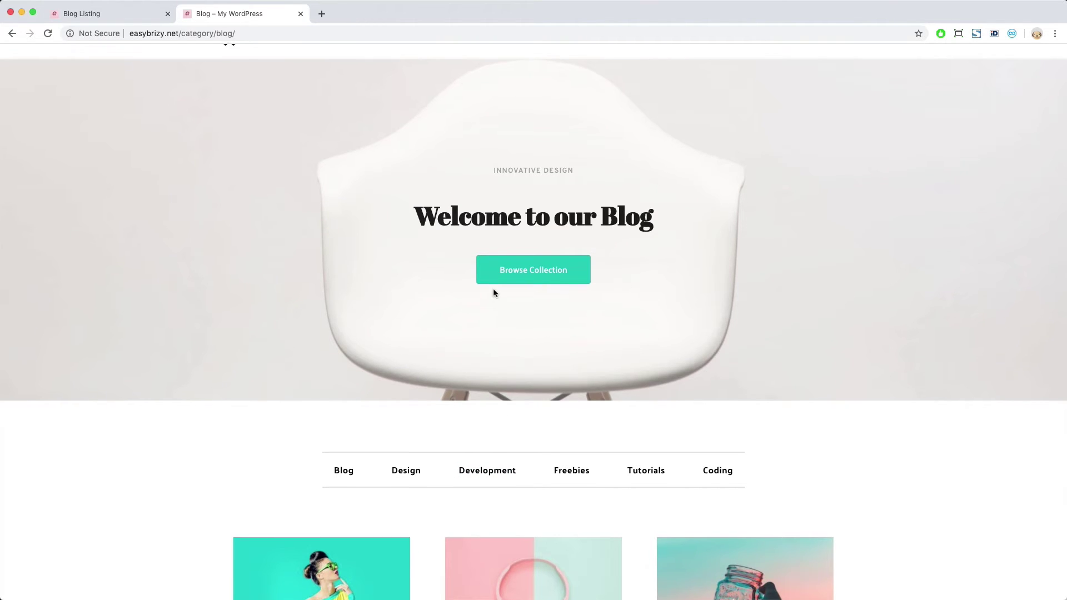
# Step: Compare the hero title on the live Blog and Development category pages, and return to the Blog Listing template editor
pyautogui.moveTo(654, 250); pyautogui.dragTo(414, 255)
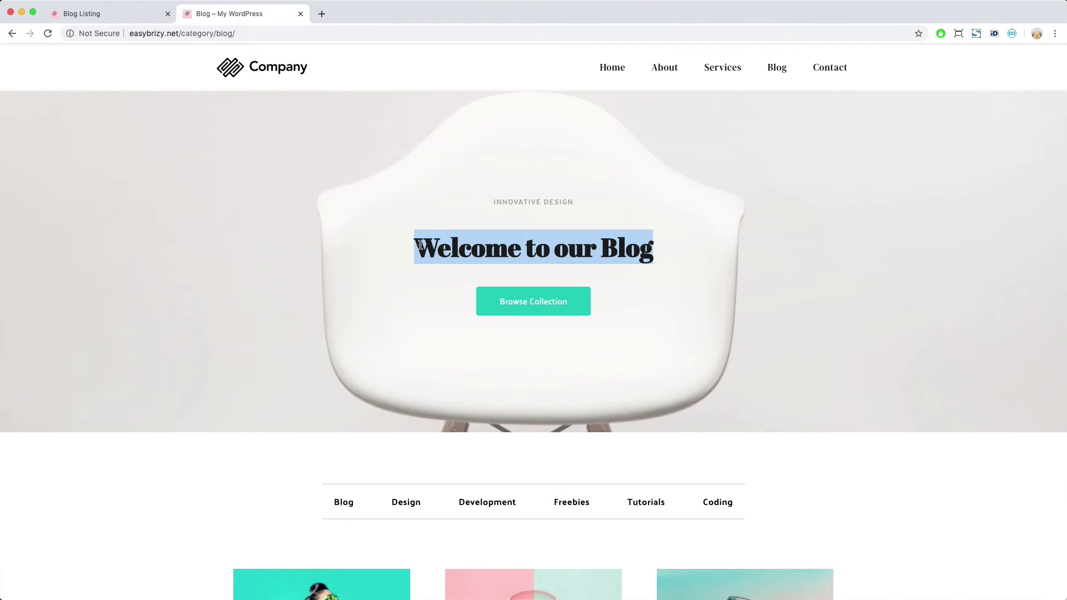
pyautogui.click(415, 256)
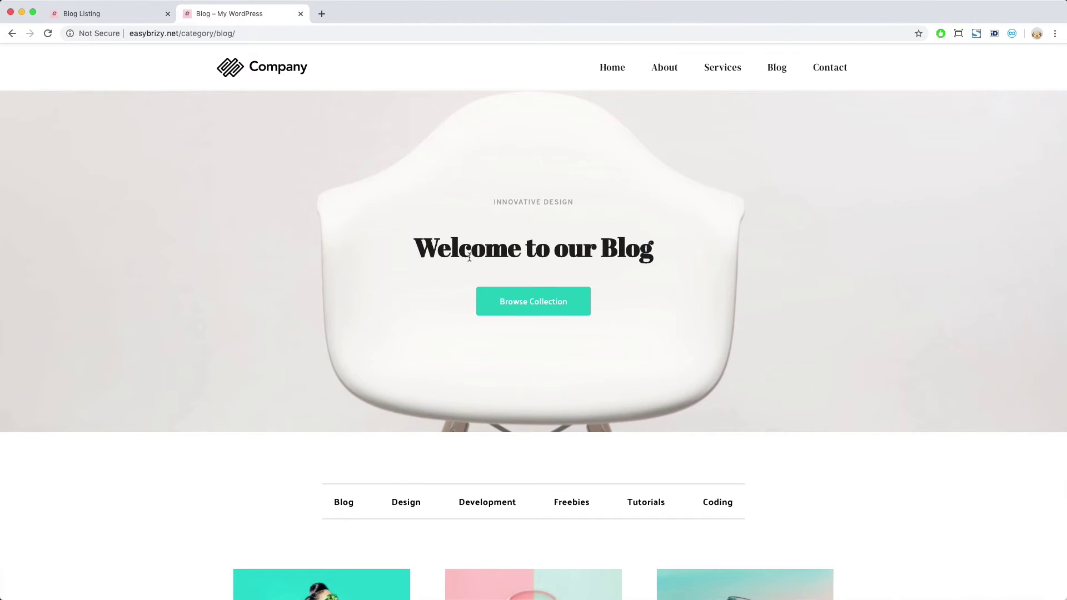
pyautogui.click(492, 506)
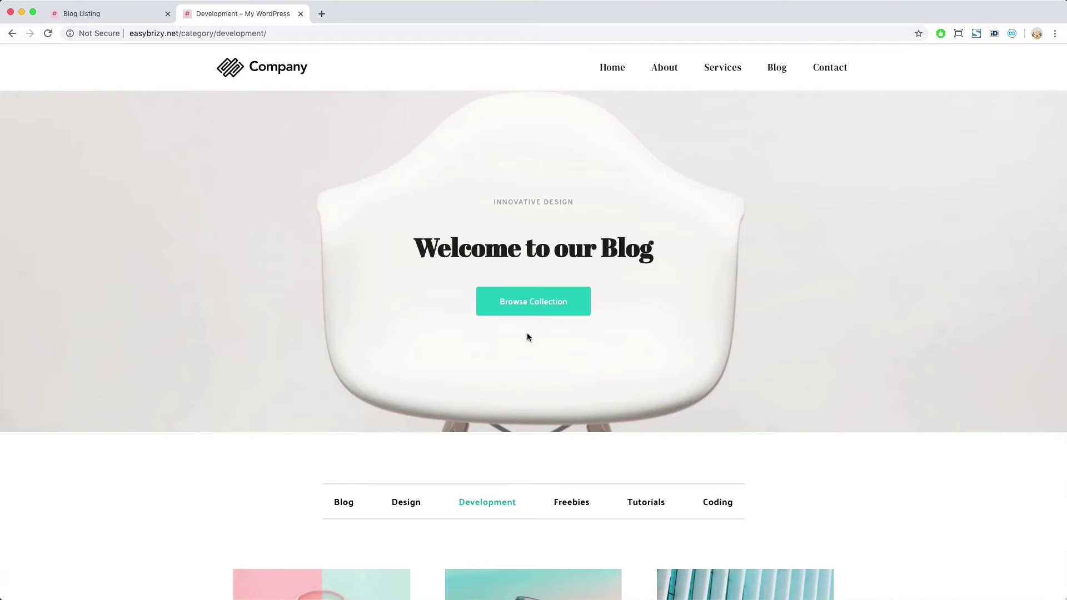
pyautogui.moveTo(411, 248); pyautogui.dragTo(471, 251)
pyautogui.click(450, 252)
pyautogui.moveTo(649, 259); pyautogui.dragTo(470, 256)
pyautogui.click(435, 258)
pyautogui.click(121, 15)
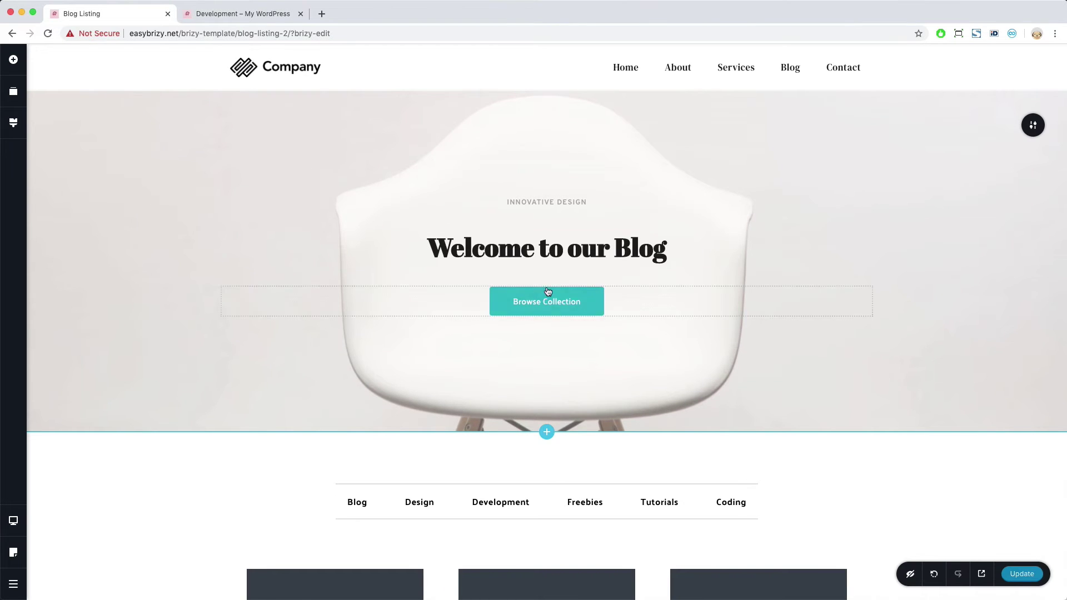
# Step: Replace "Blog" in the hero title with the dynamic Archive Title placeholder and add the word "Section" after it
pyautogui.click(570, 255)
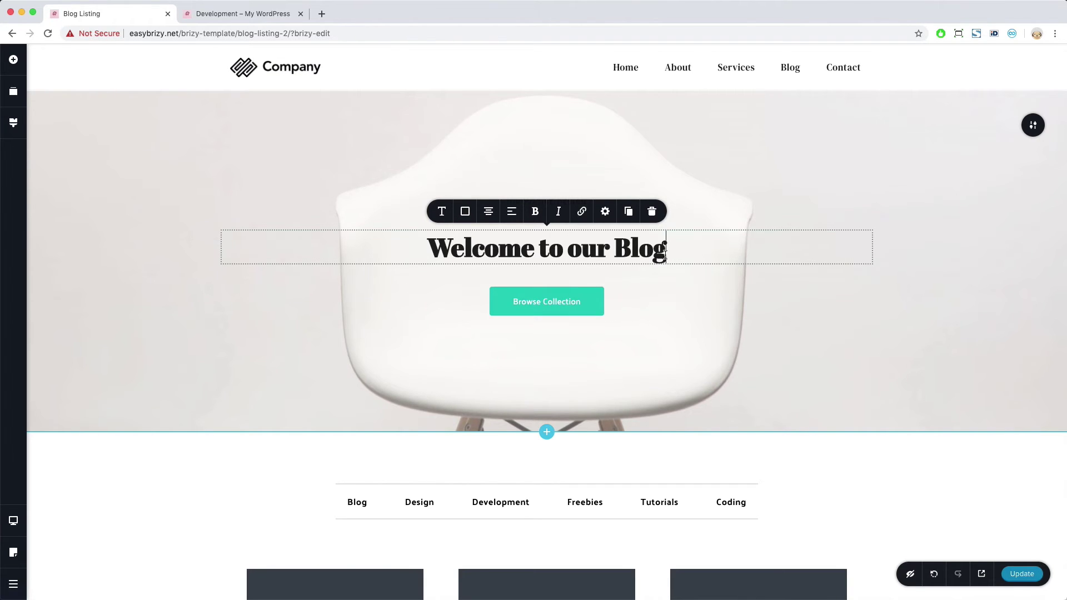
pyautogui.moveTo(666, 252); pyautogui.dragTo(615, 253)
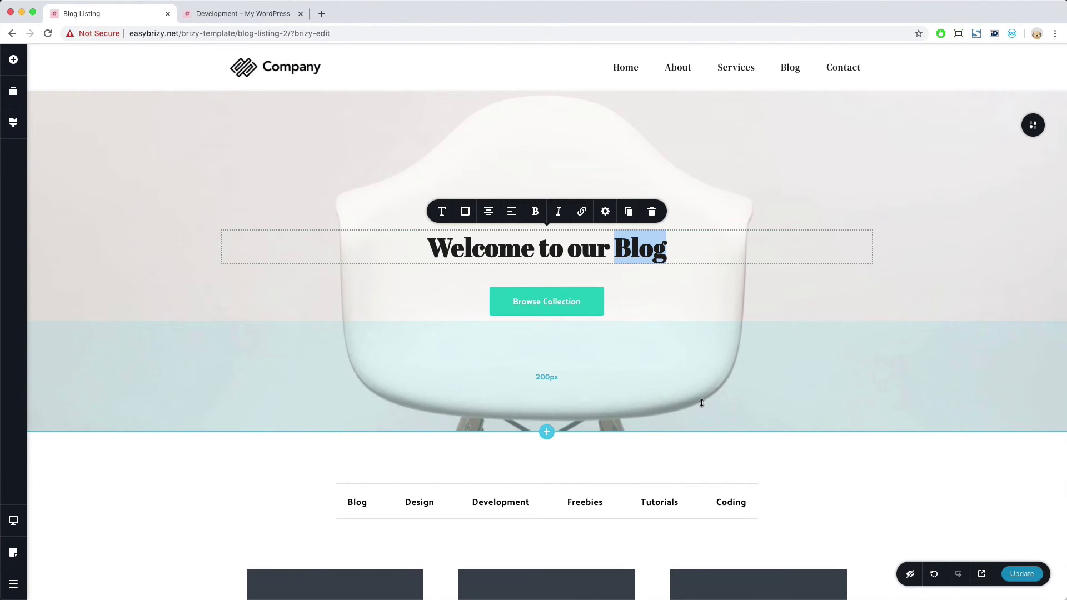
pyautogui.write('#')
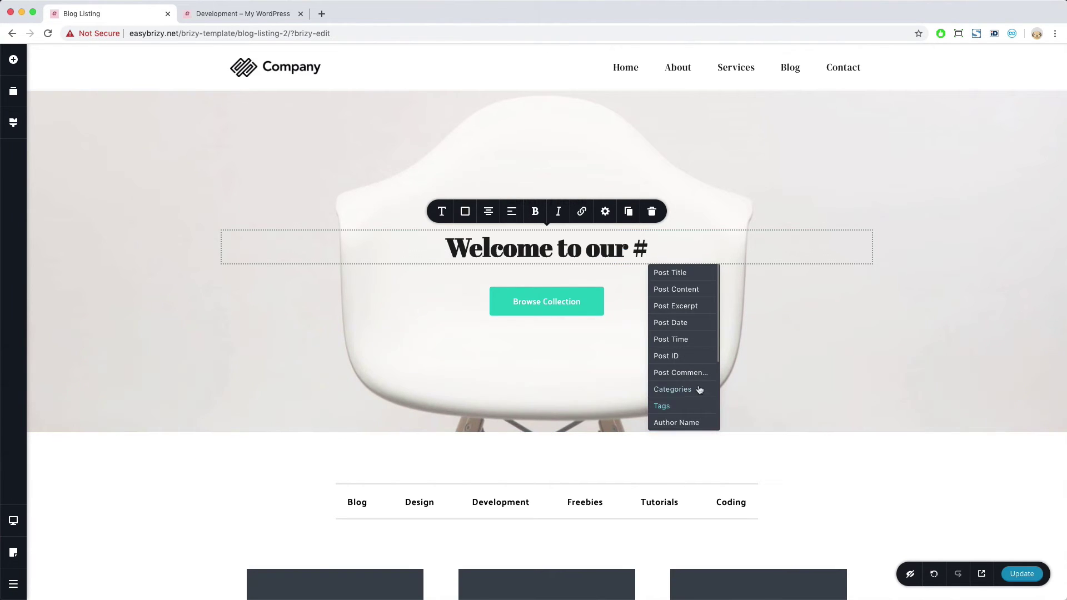
pyautogui.scroll(-5, 698, 384)
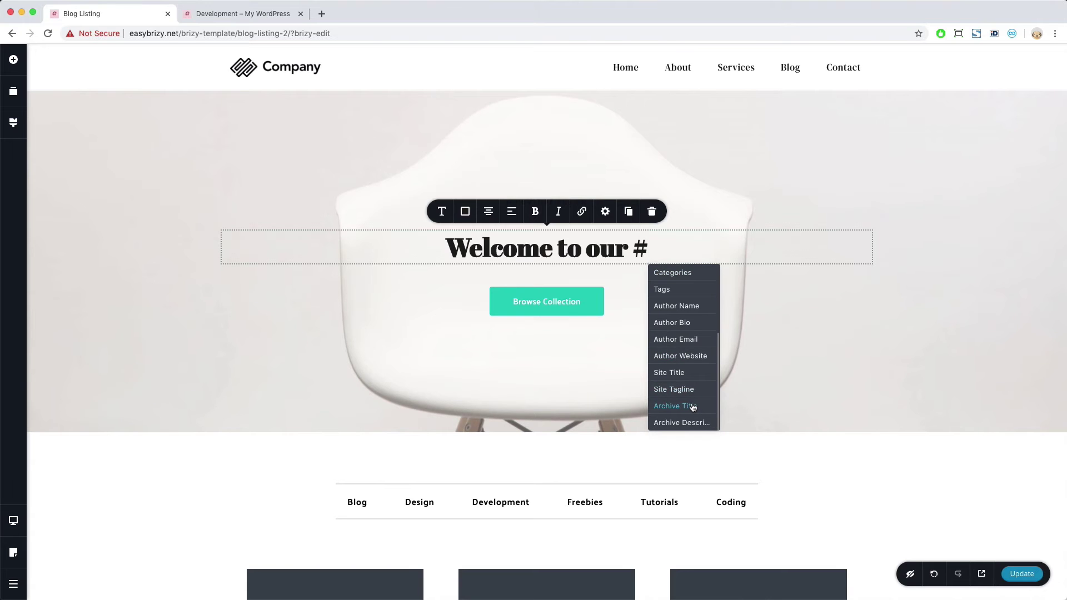
pyautogui.click(694, 407)
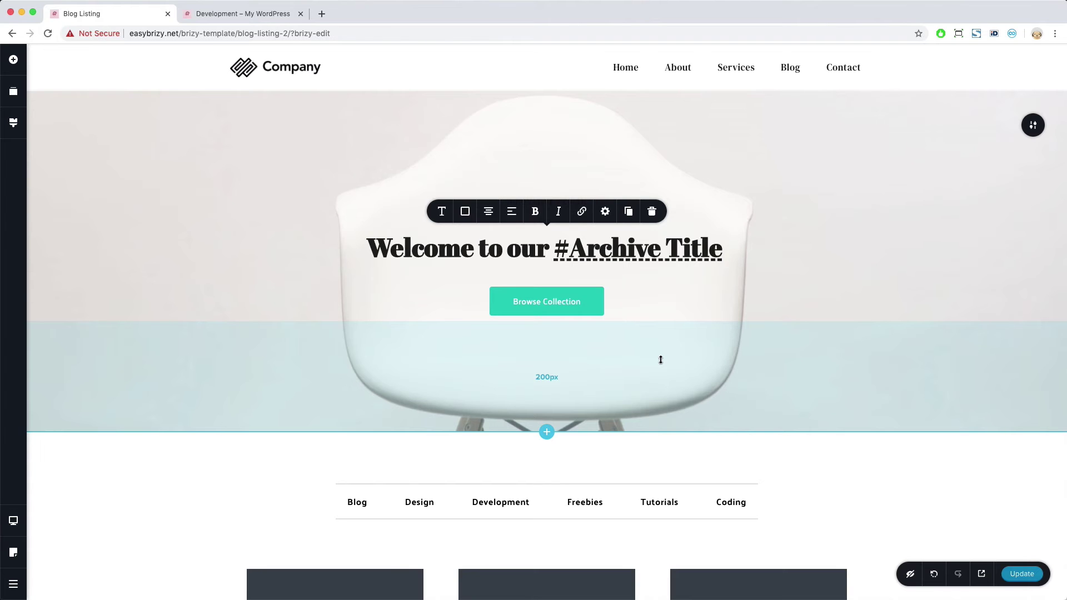
pyautogui.press('Return')
pyautogui.write('Se')
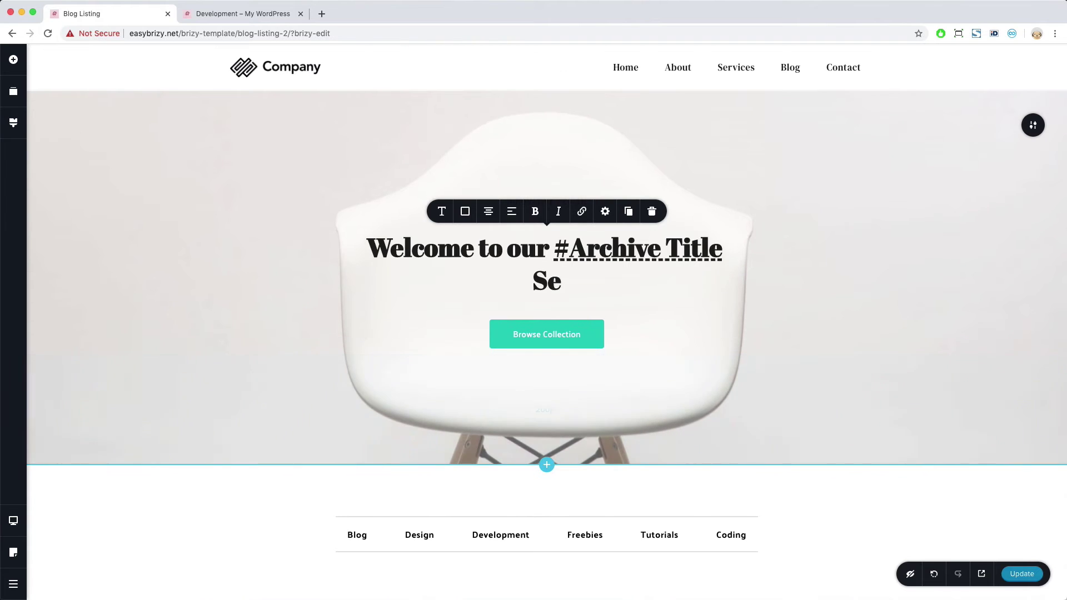
pyautogui.write('ction')
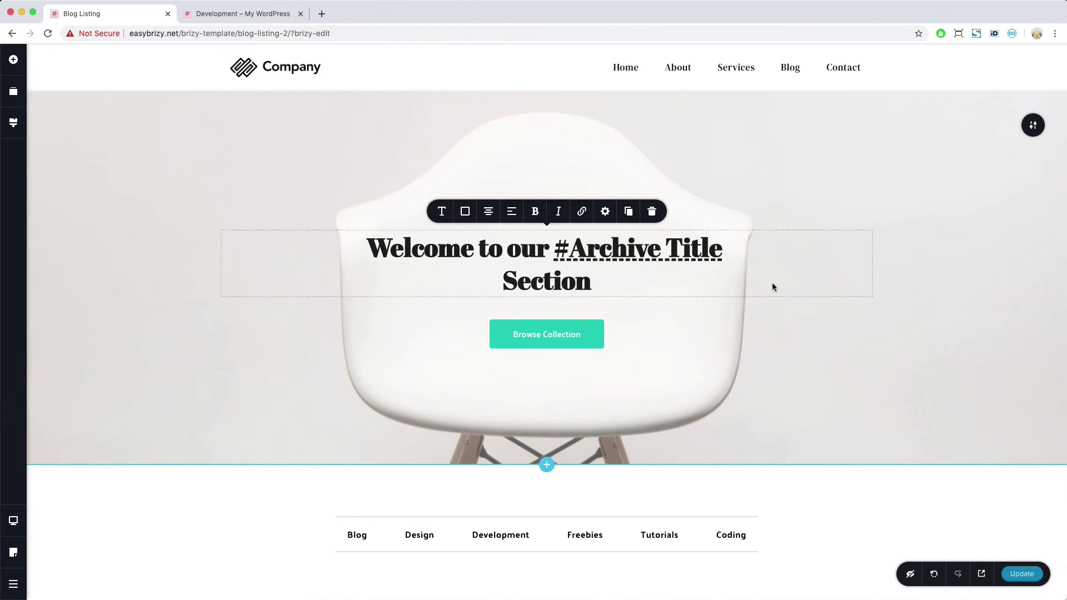
pyautogui.click(772, 283)
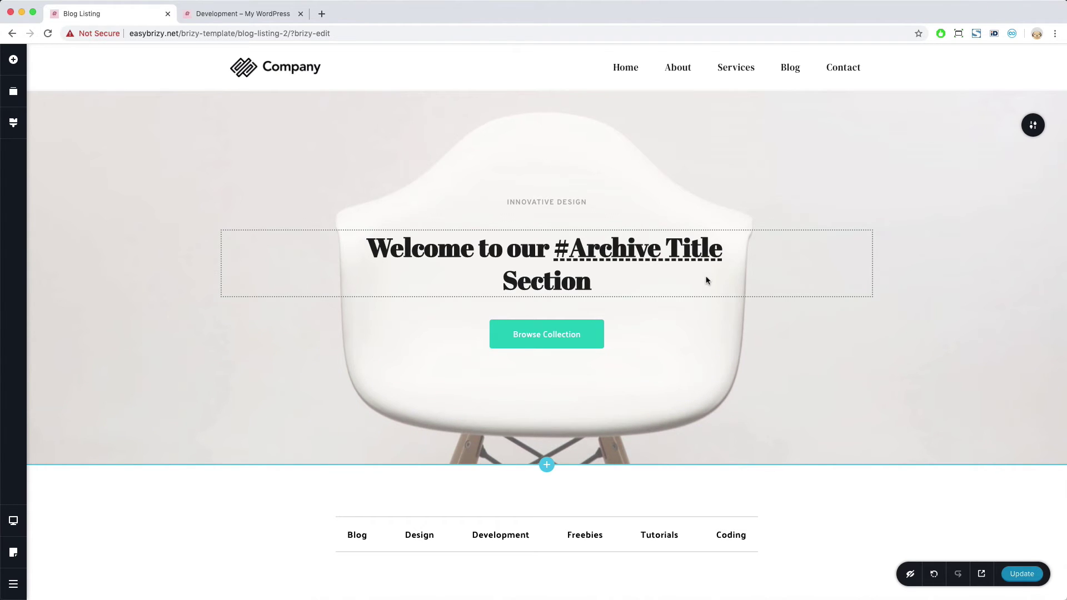
# Step: Set the hero title's right and left padding to 10 px and save the Blog Listing template
pyautogui.click(656, 248)
pyautogui.click(606, 211)
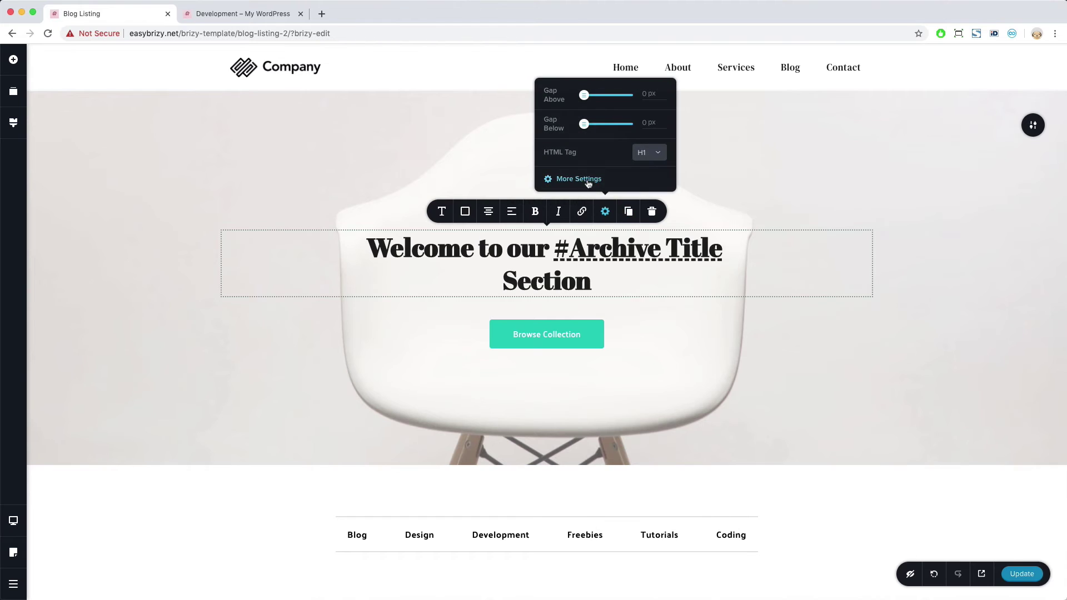
pyautogui.click(578, 179)
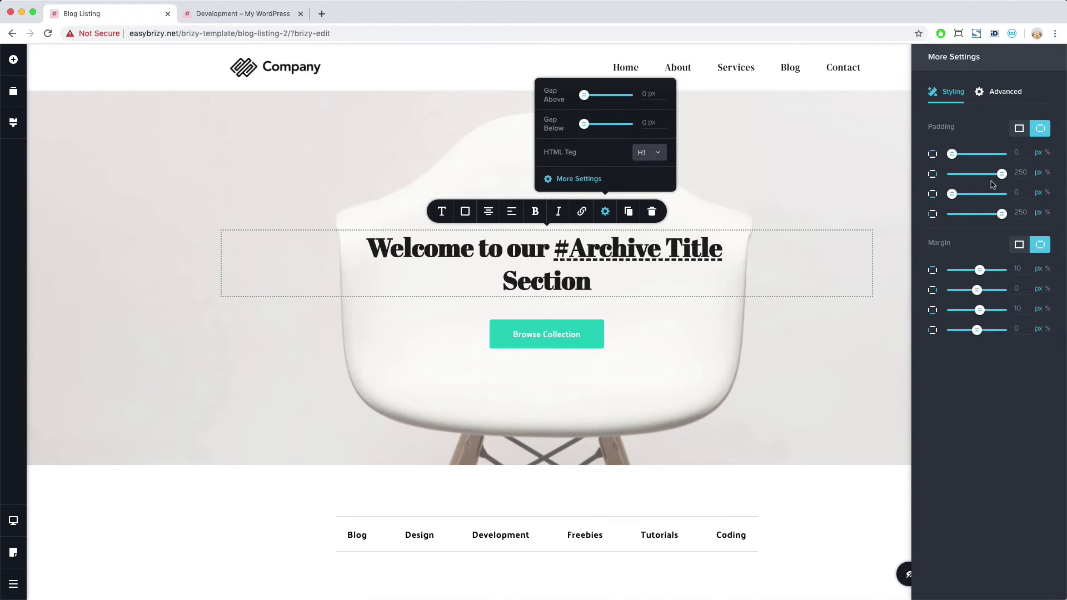
pyautogui.moveTo(1001, 174); pyautogui.dragTo(992, 174)
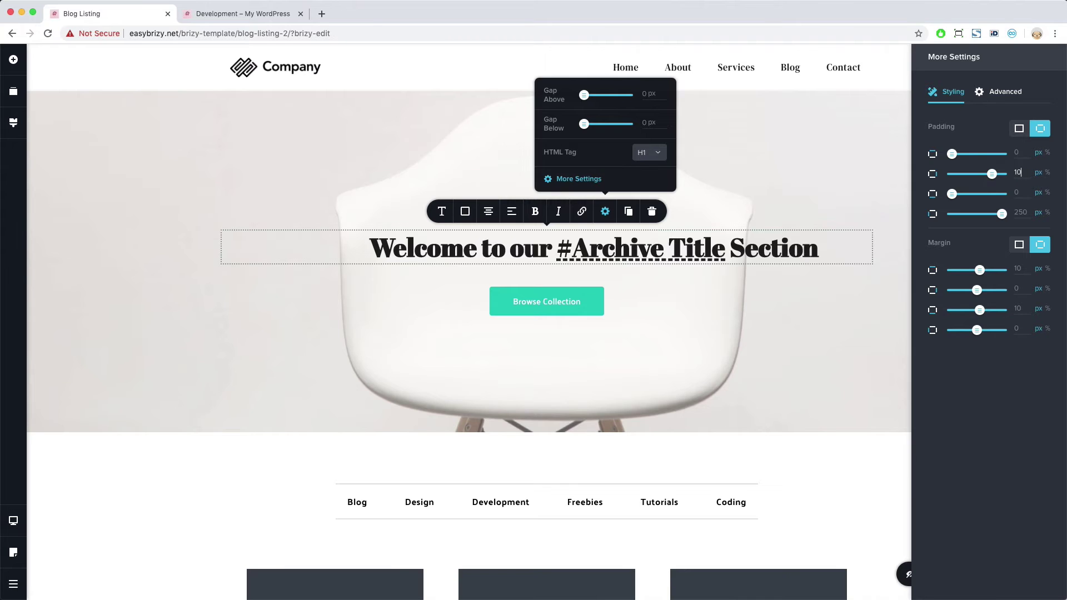
pyautogui.write('10')
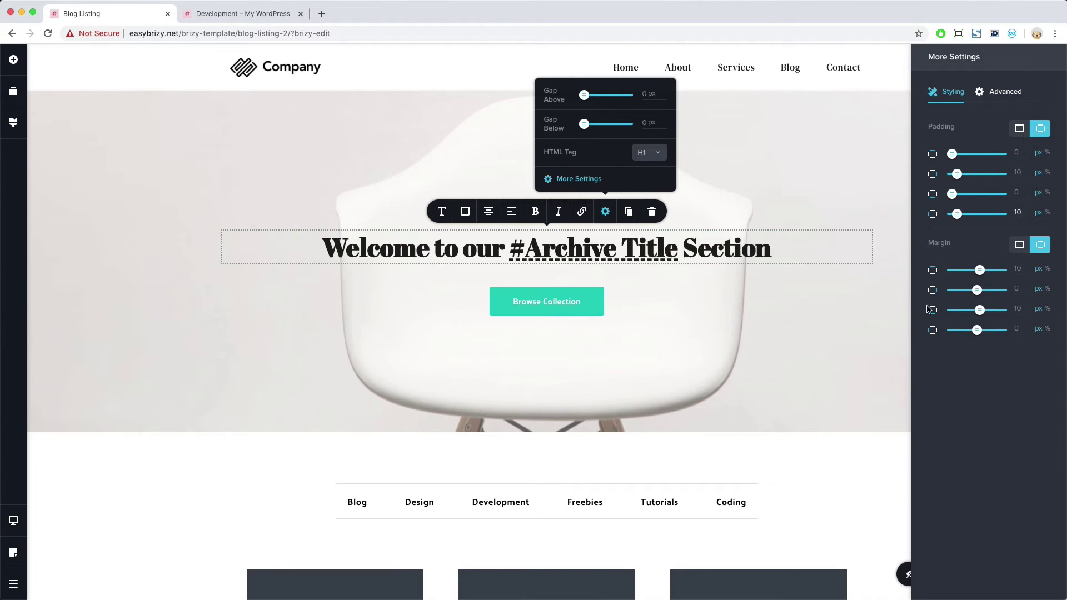
pyautogui.click(865, 325)
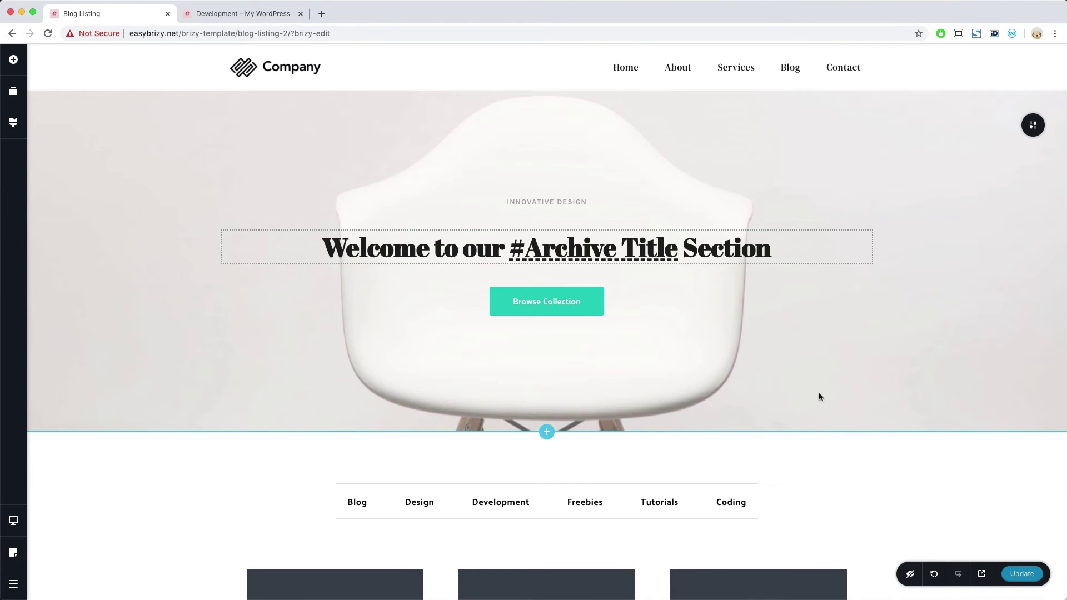
pyautogui.click(1022, 575)
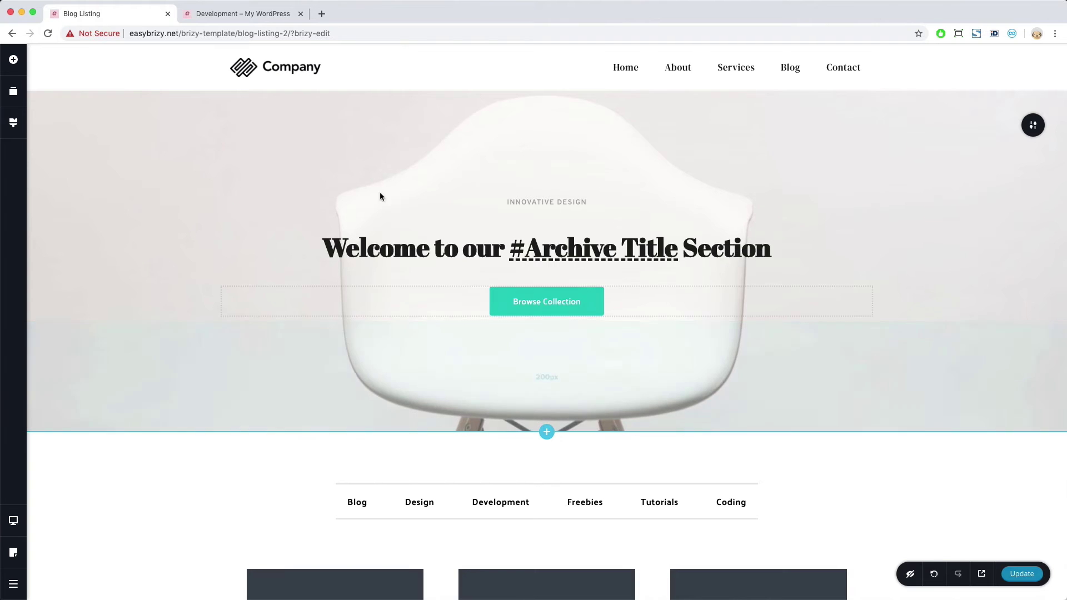
# Step: Colour the Archive Title placeholder in the hero title purple, leaving the rest of the title as is
pyautogui.click(239, 14)
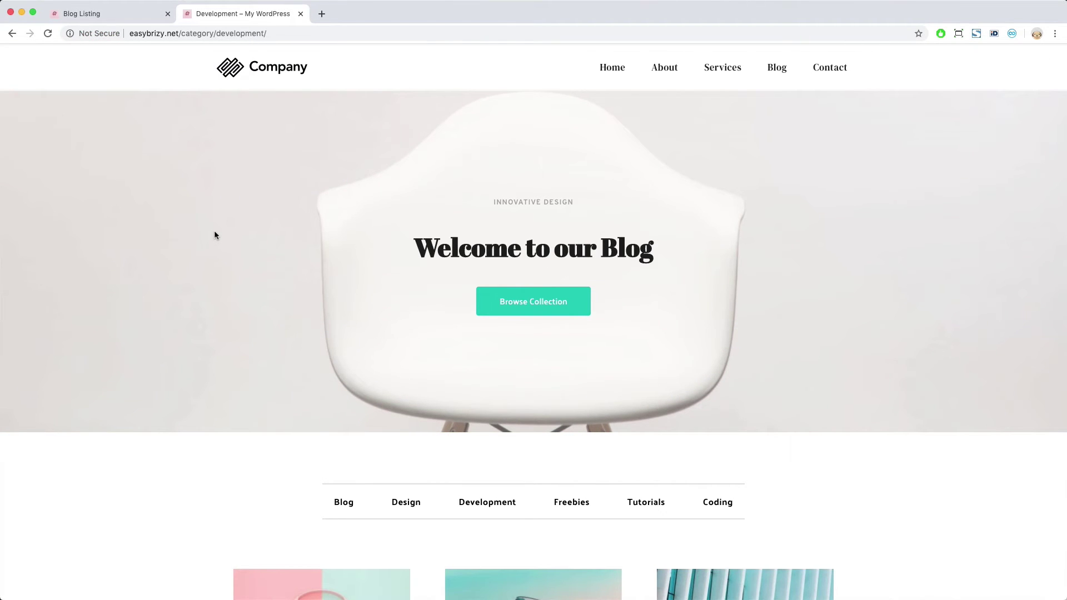
pyautogui.click(122, 15)
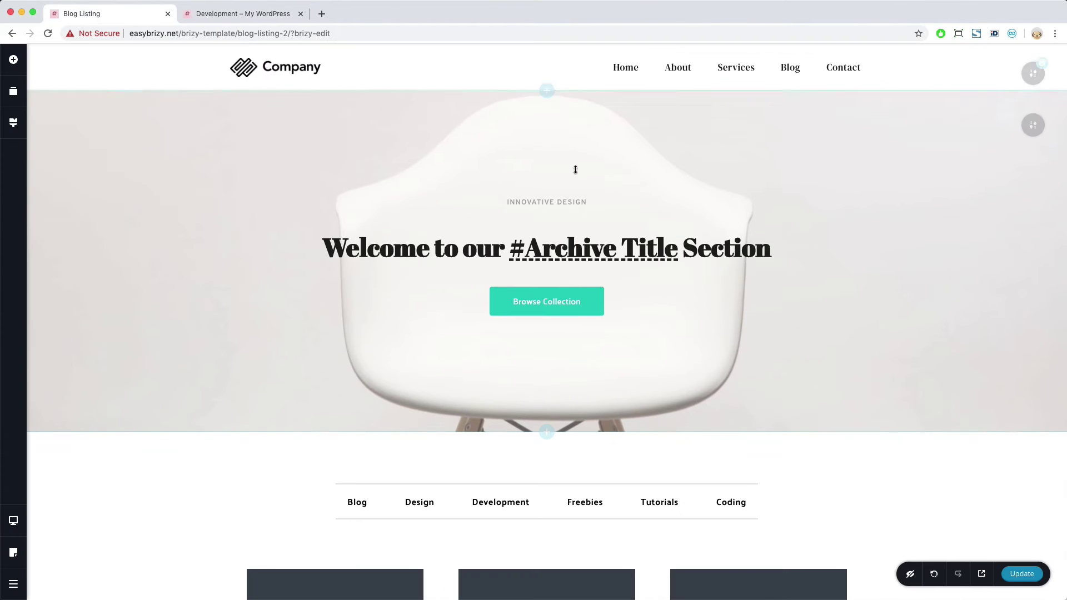
pyautogui.click(667, 253)
pyautogui.moveTo(678, 251); pyautogui.dragTo(512, 252)
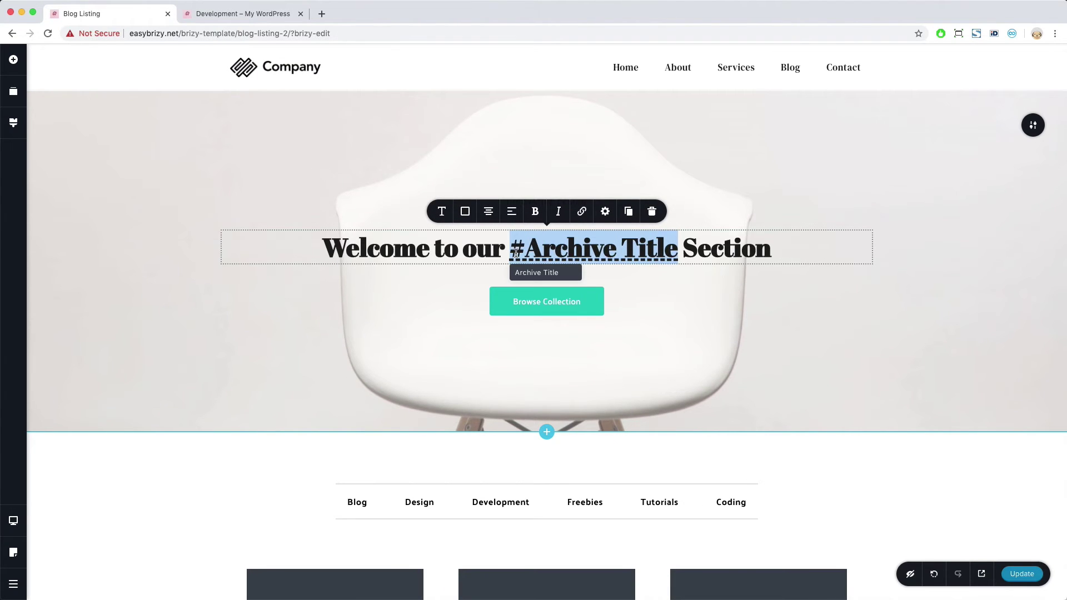
pyautogui.click(465, 211)
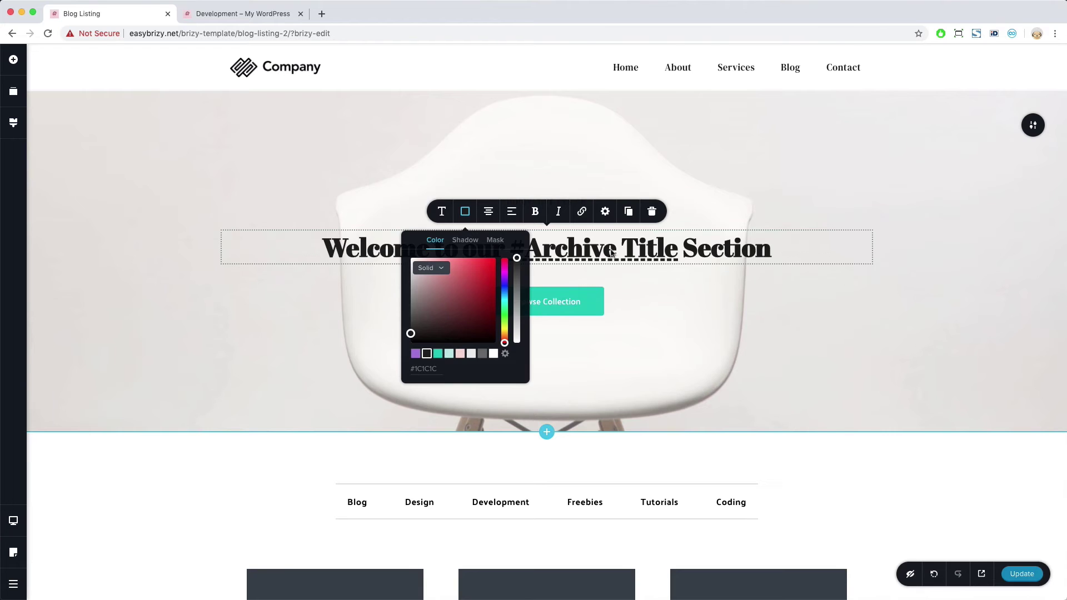
pyautogui.click(416, 354)
pyautogui.moveTo(460, 272); pyautogui.dragTo(473, 270)
pyautogui.click(756, 327)
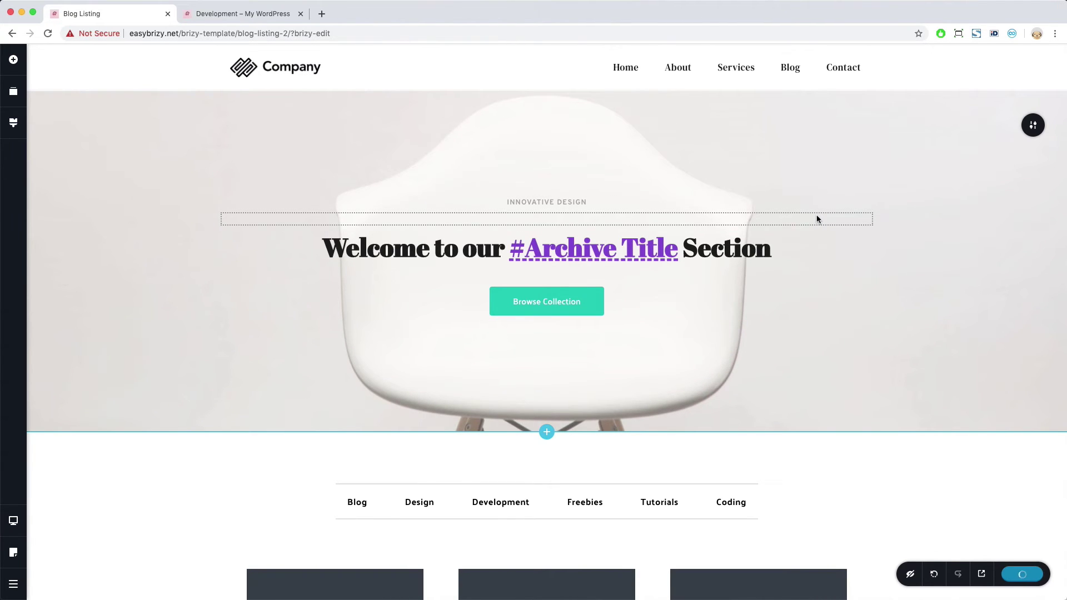
# Step: Reload the live Development category page, compare its hero title with the Freebies category page, and return to the template editor
pyautogui.click(255, 15)
pyautogui.click(48, 34)
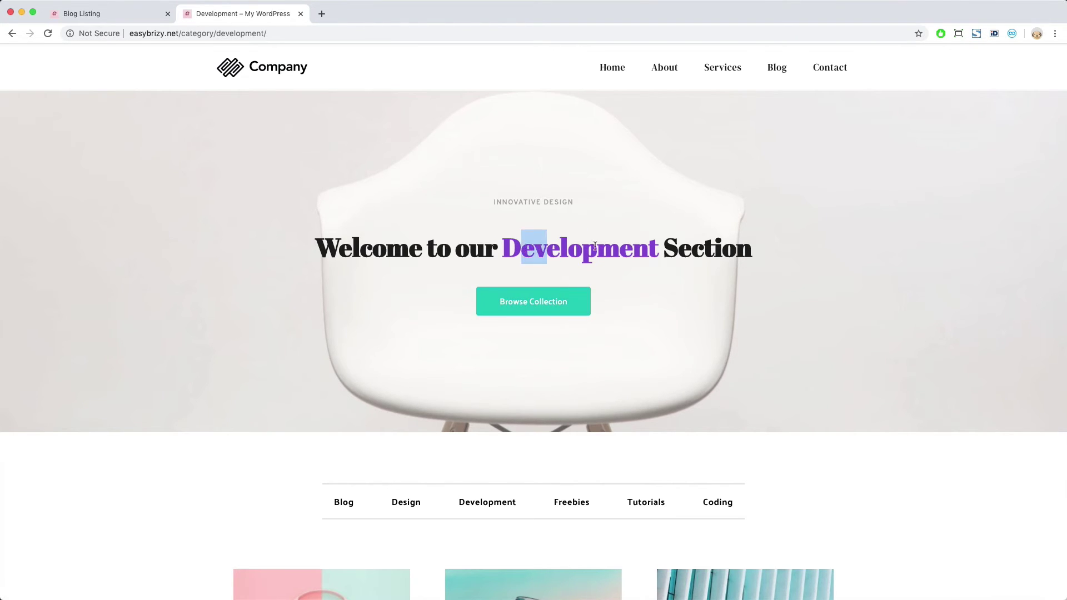
pyautogui.click(580, 504)
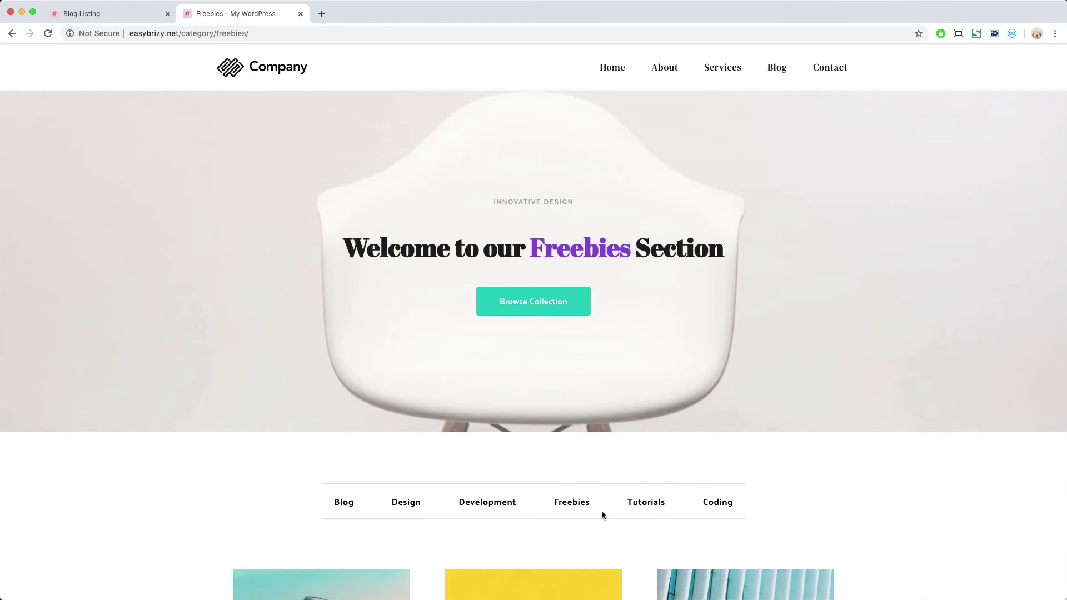
pyautogui.click(579, 505)
pyautogui.click(83, 13)
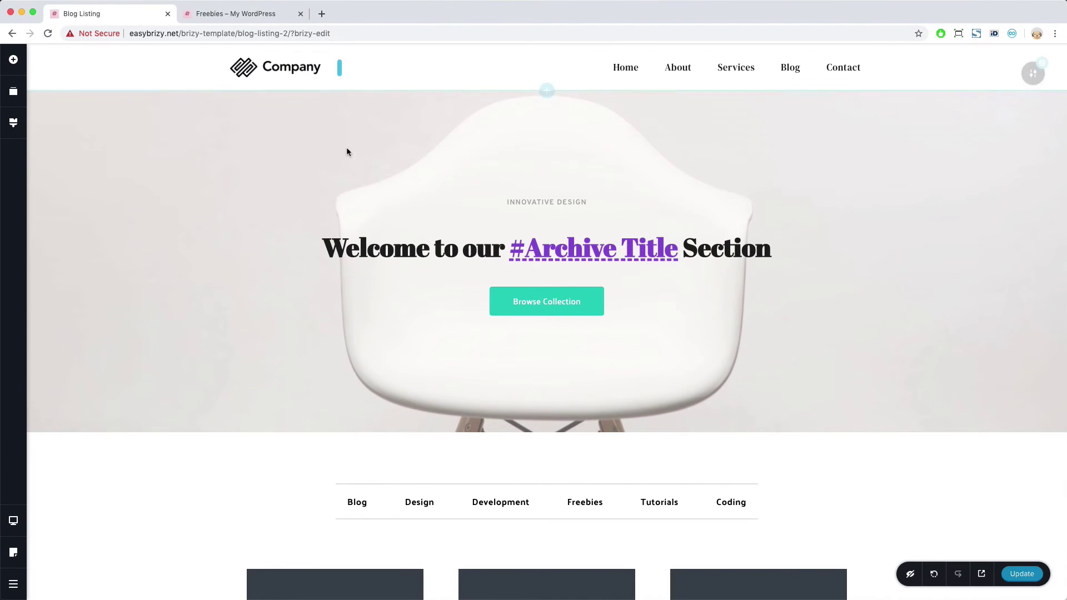
# Step: Change the hero button's text to "Our latest articles"
pyautogui.click(539, 259)
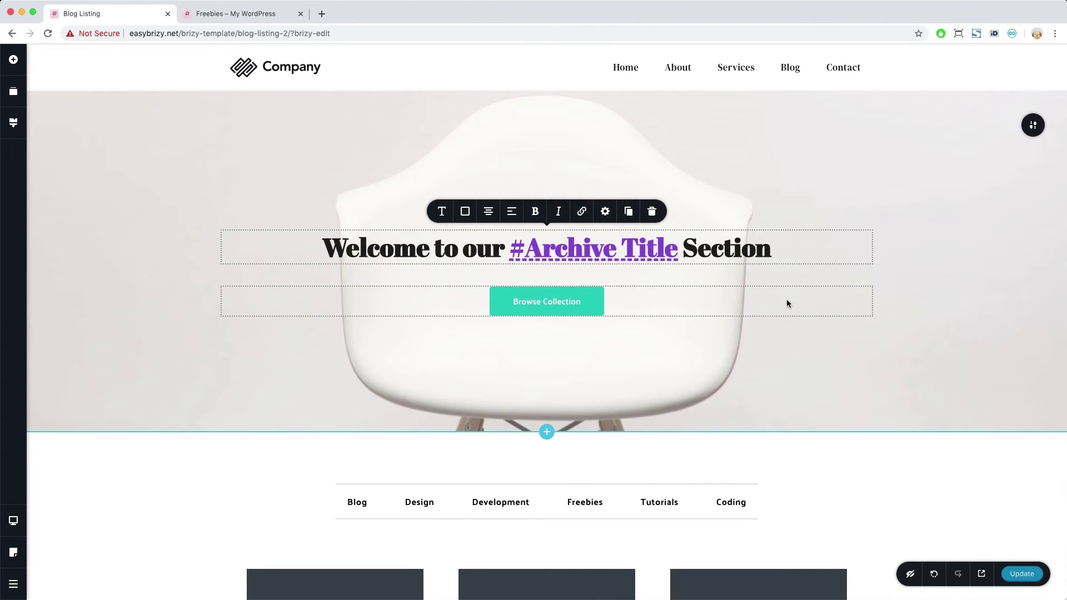
pyautogui.click(767, 250)
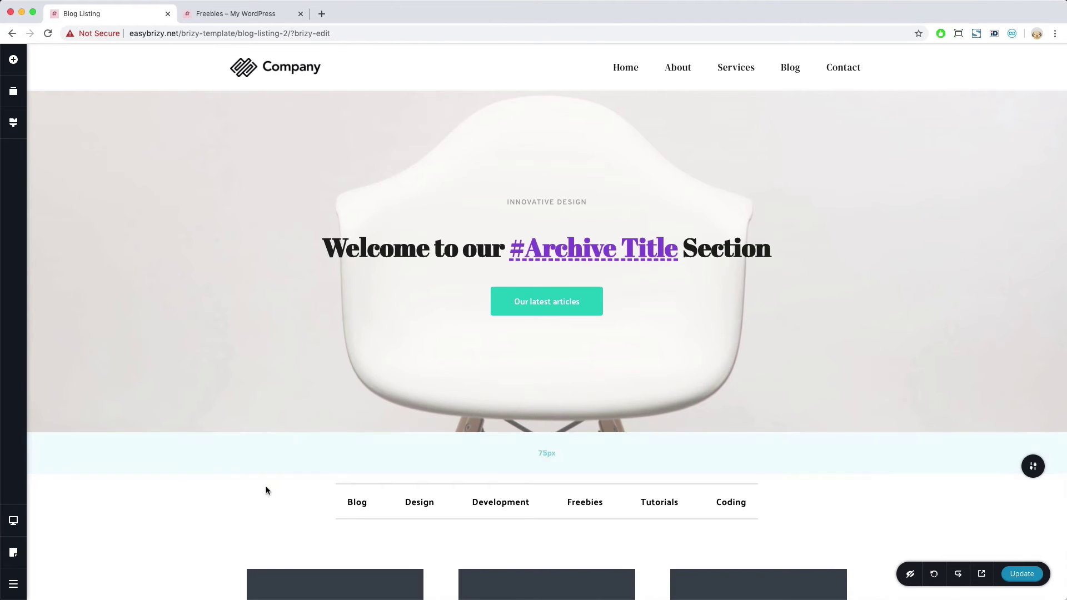
# Step: Return to the WordPress dashboard and add a new Brizy template titled "Article Details"
pyautogui.click(14, 583)
pyautogui.click(81, 579)
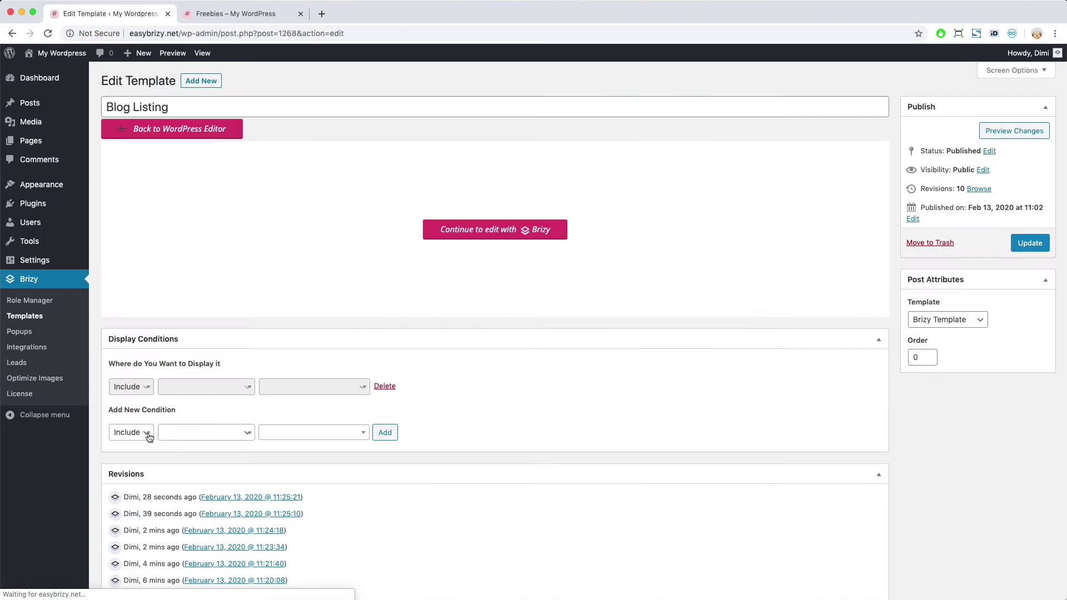
pyautogui.click(41, 320)
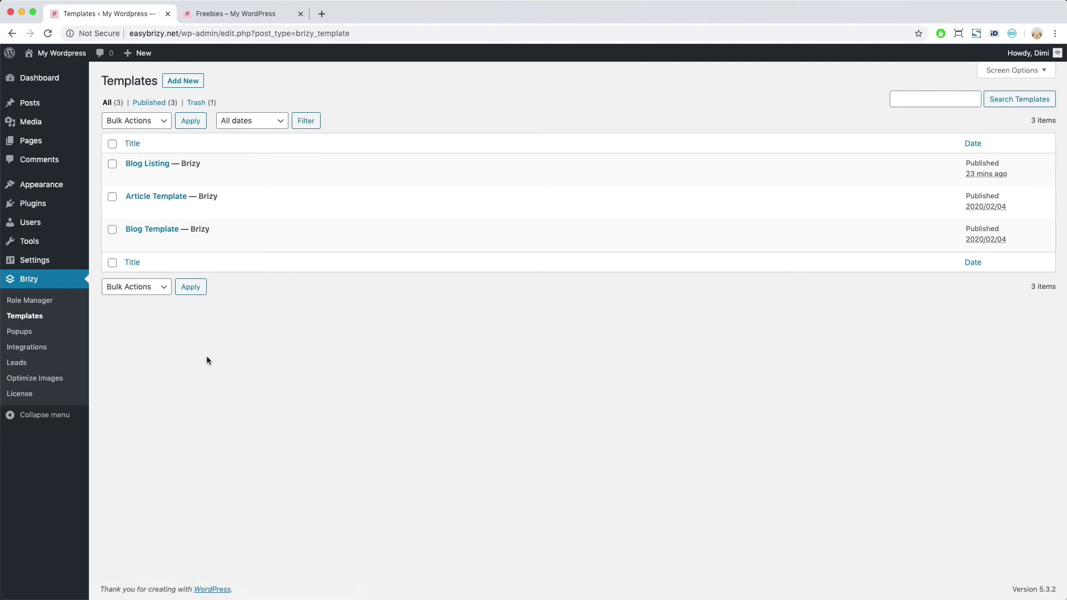
pyautogui.click(190, 82)
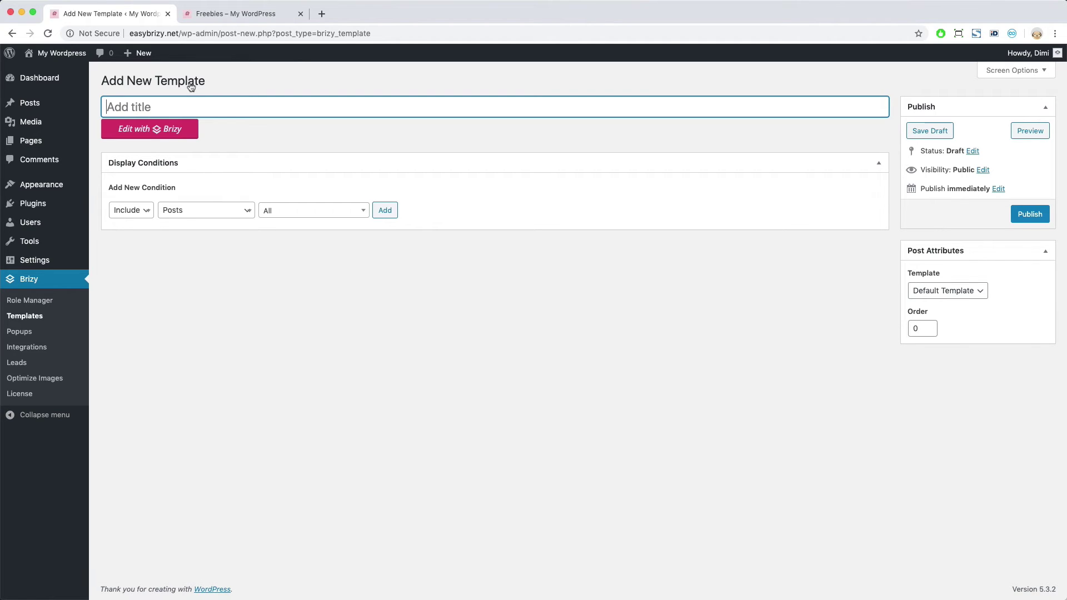
pyautogui.write('Article Details')
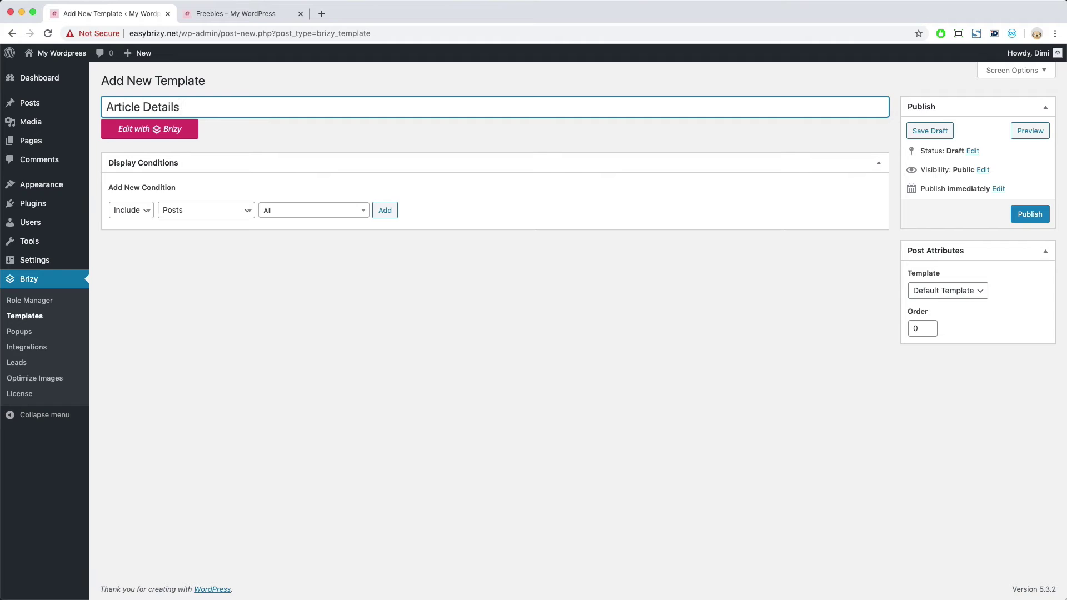
pyautogui.click(274, 290)
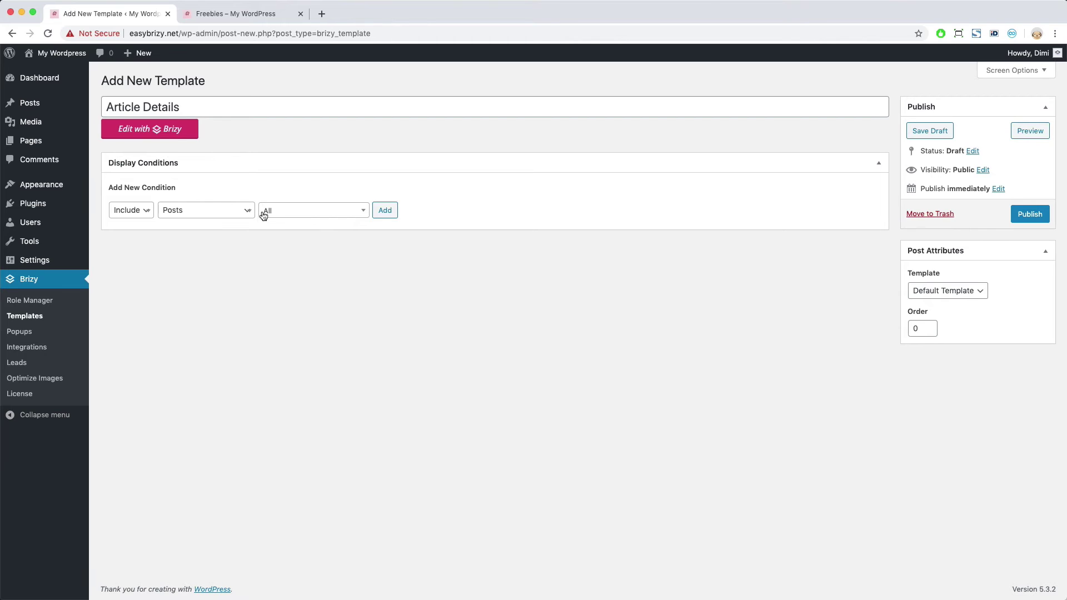
# Step: Add a display condition that includes all Posts to the Article Details template and publish it
pyautogui.click(285, 216)
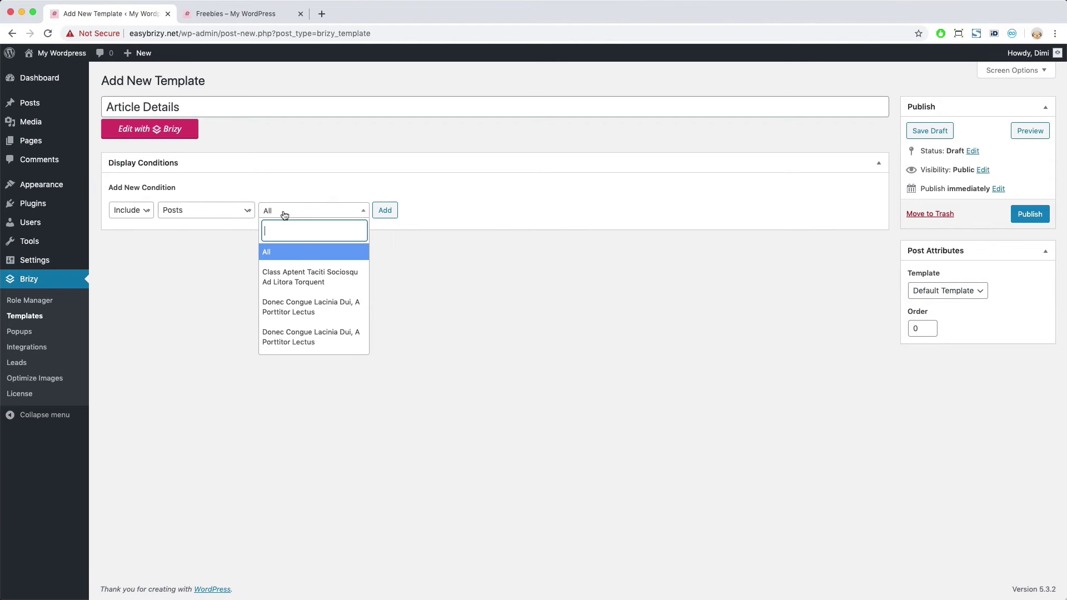
pyautogui.click(300, 254)
pyautogui.click(385, 210)
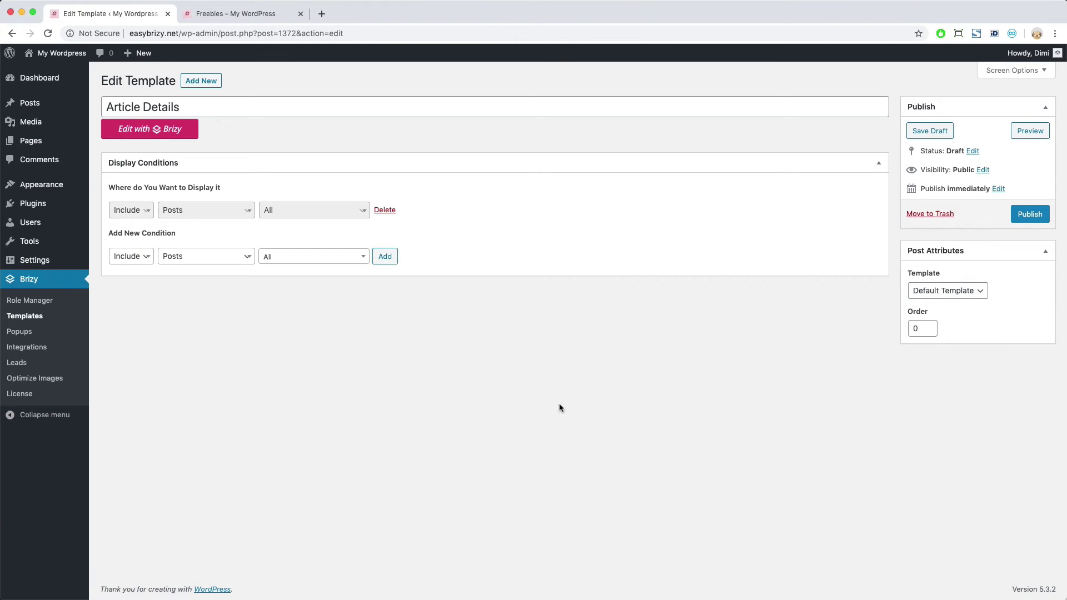
pyautogui.click(1025, 212)
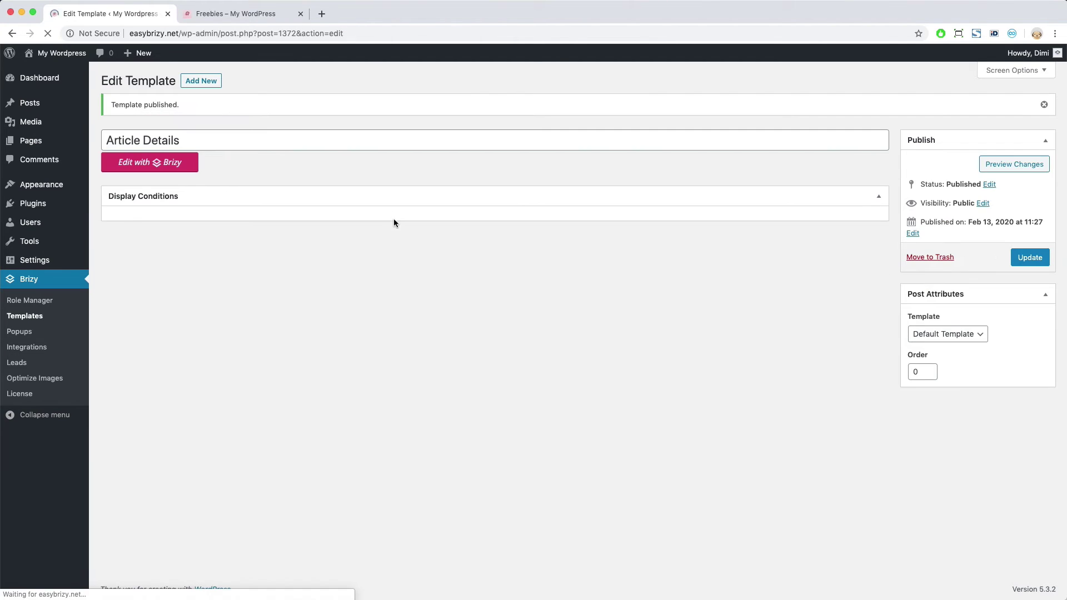
# Step: Open the Article Details template in the Brizy editor and add the "Herzog & Meuron swaps wood for glass" Hero block from Kit #2
pyautogui.click(190, 166)
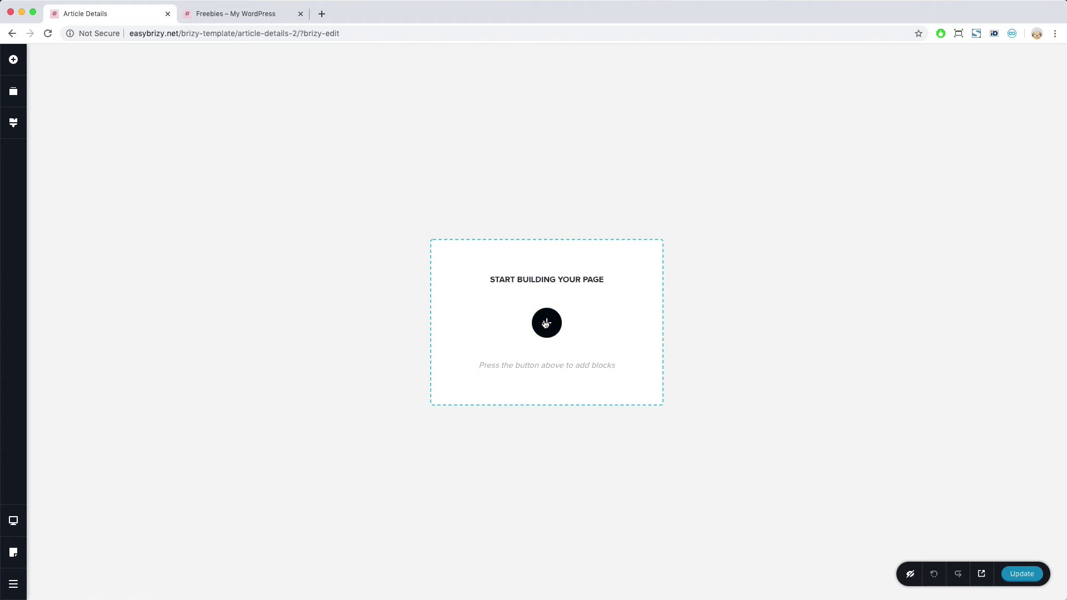
pyautogui.click(545, 323)
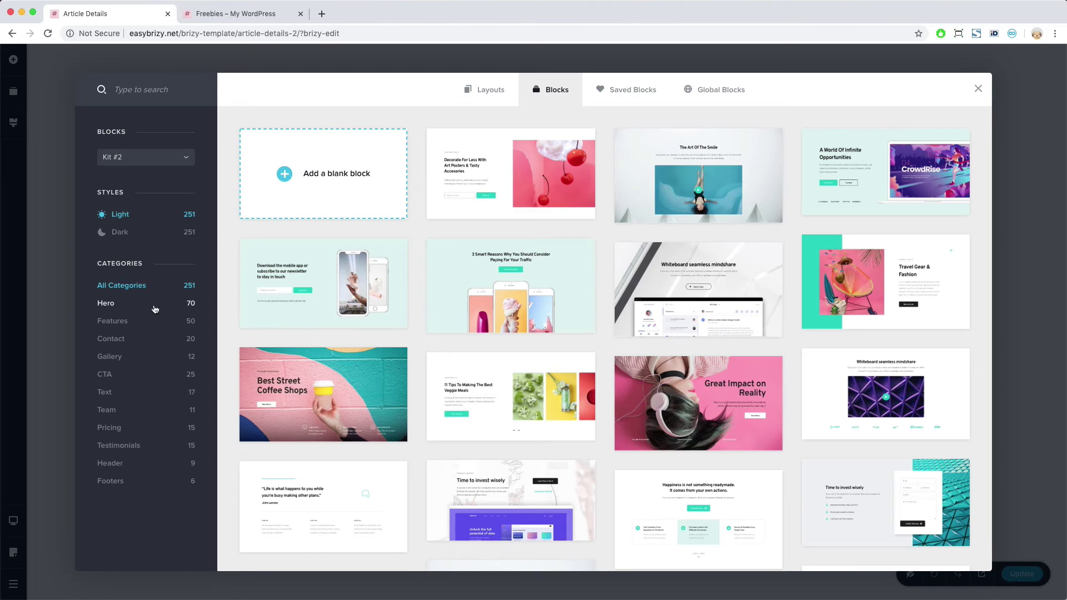
pyautogui.click(155, 310)
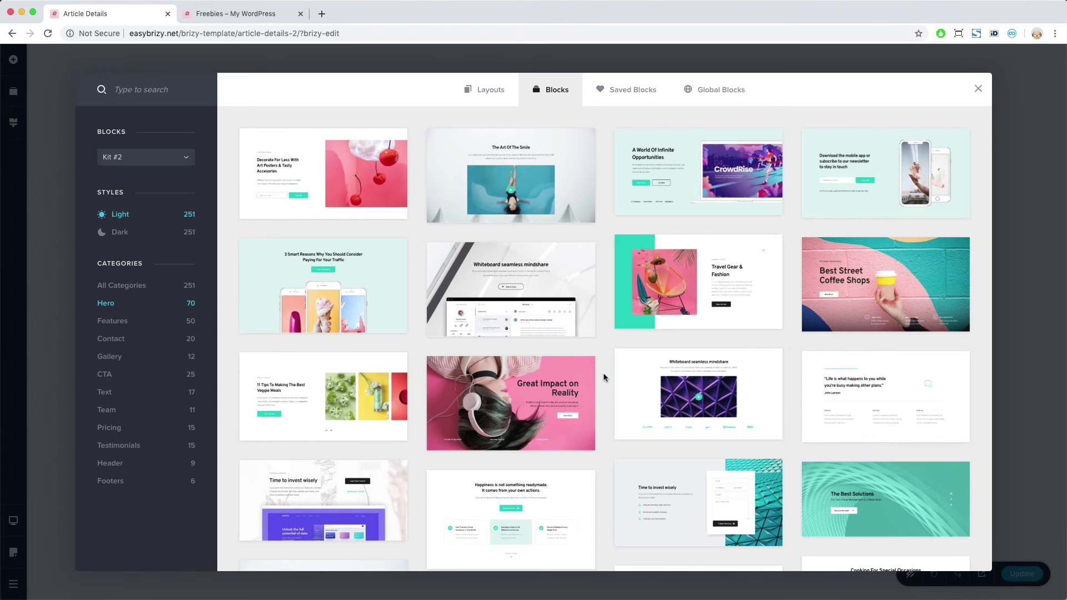
pyautogui.scroll(-15, 604, 375)
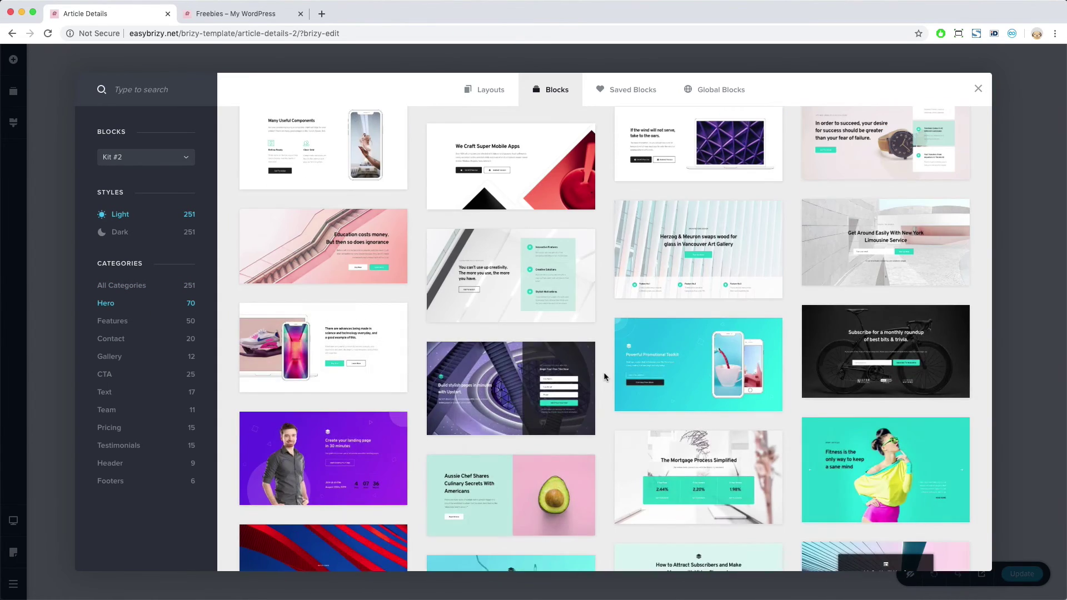
pyautogui.scroll(2, 603, 371)
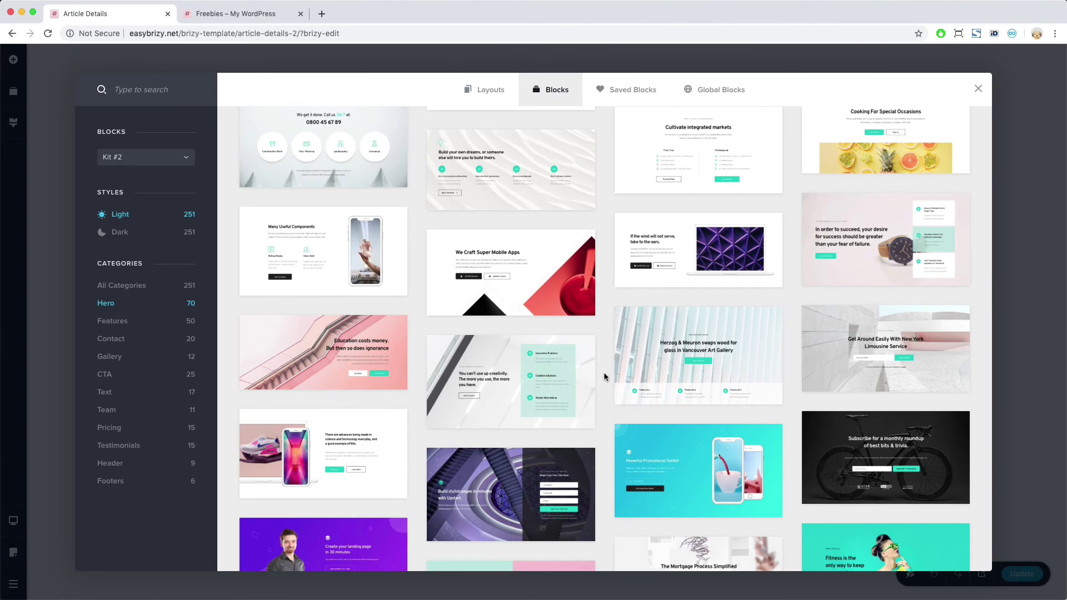
pyautogui.click(699, 351)
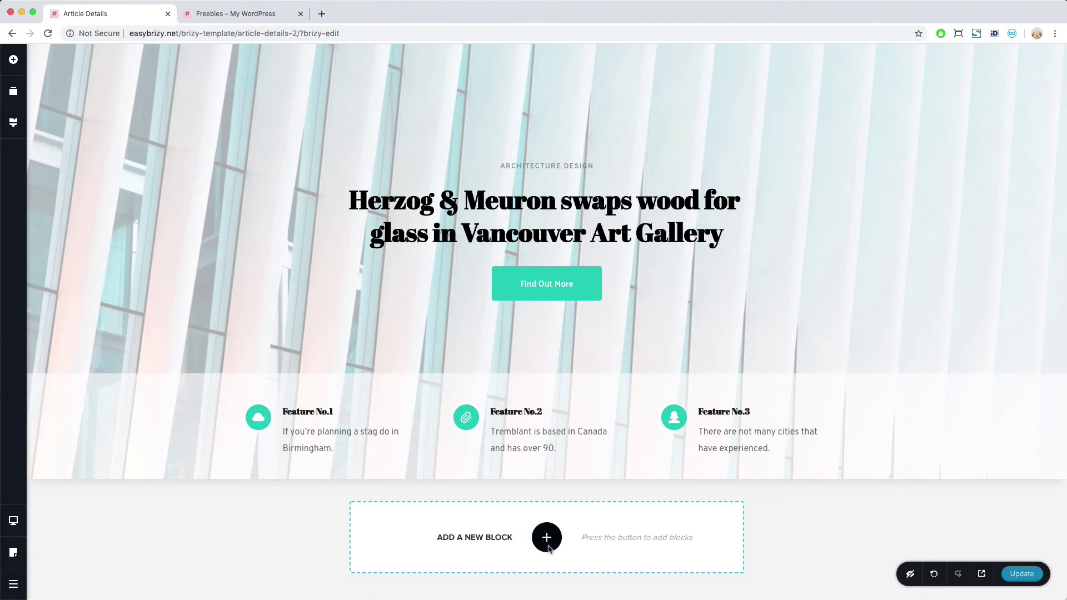
# Step: Add the global header block with the Company logo and menu, and move it above the hero block
pyautogui.click(547, 550)
pyautogui.click(722, 97)
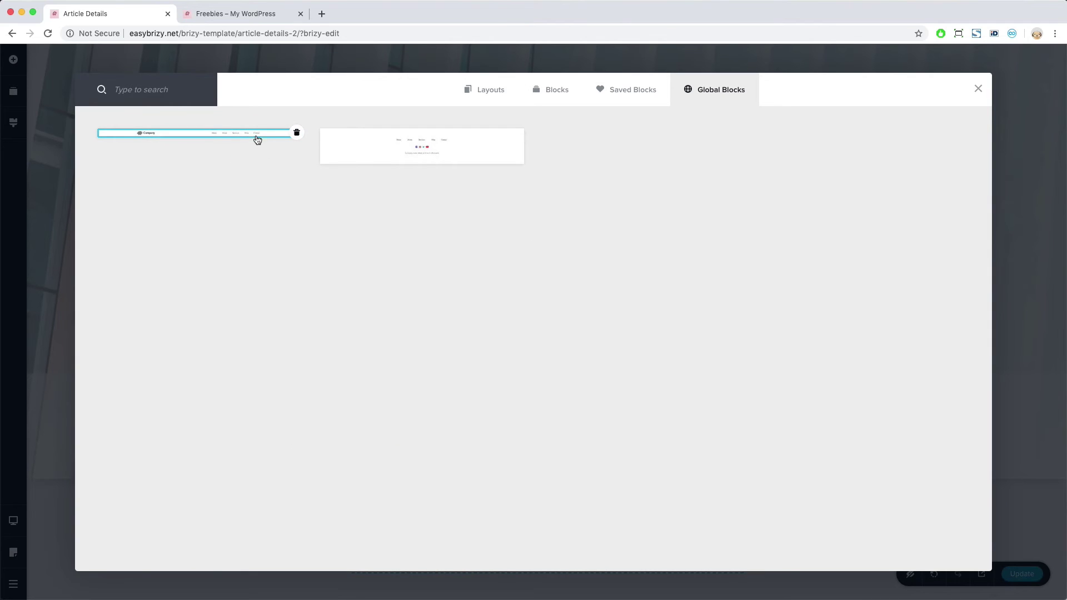
pyautogui.click(257, 143)
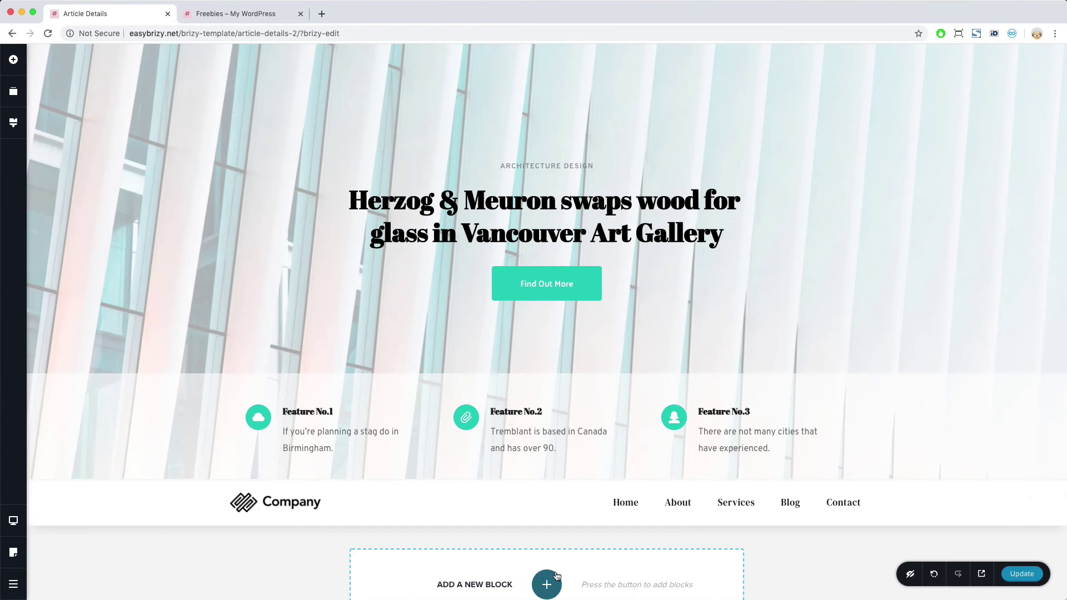
pyautogui.click(14, 91)
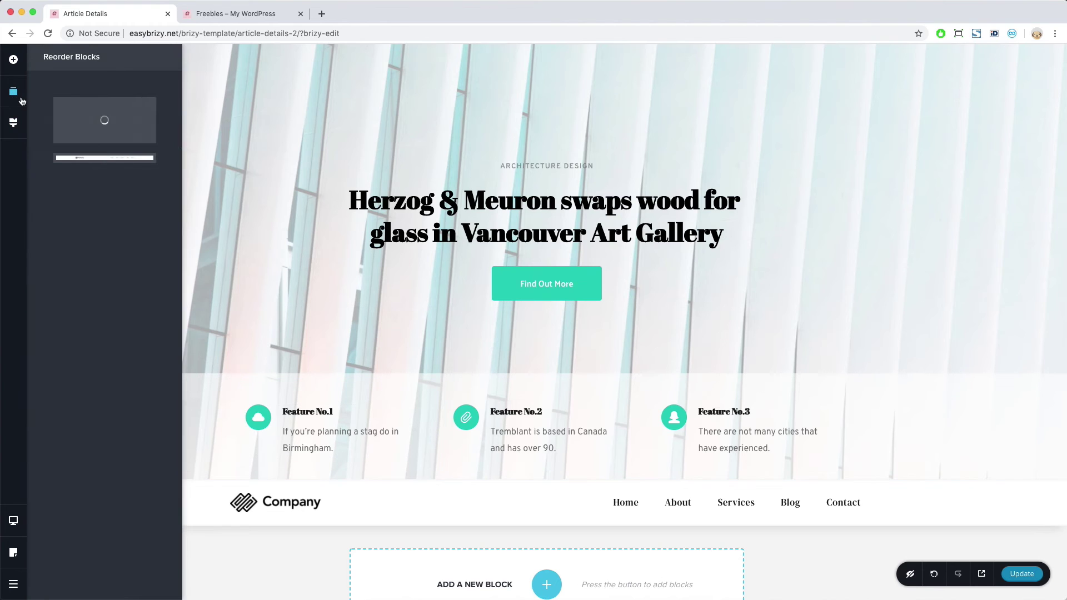
pyautogui.moveTo(101, 158); pyautogui.dragTo(102, 102)
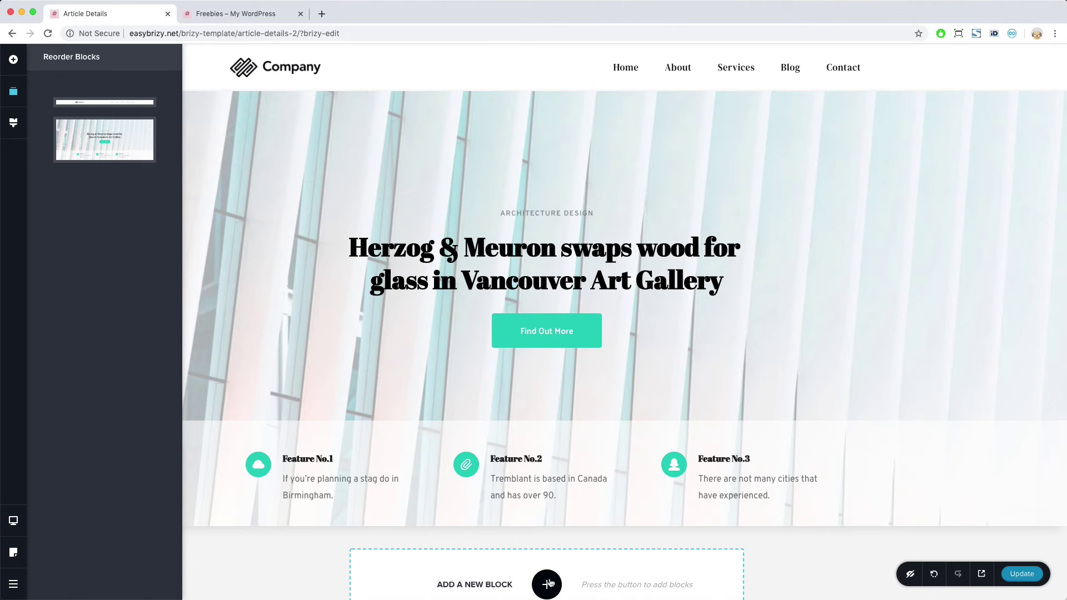
# Step: Add the global footer block with the menu and social icons below the hero block
pyautogui.click(549, 583)
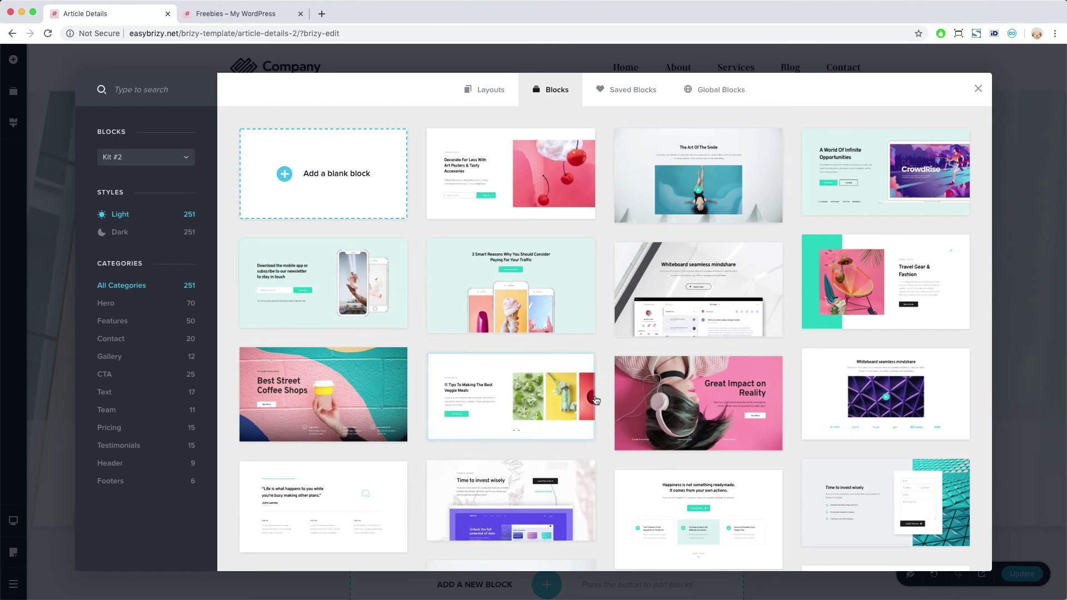
pyautogui.click(727, 100)
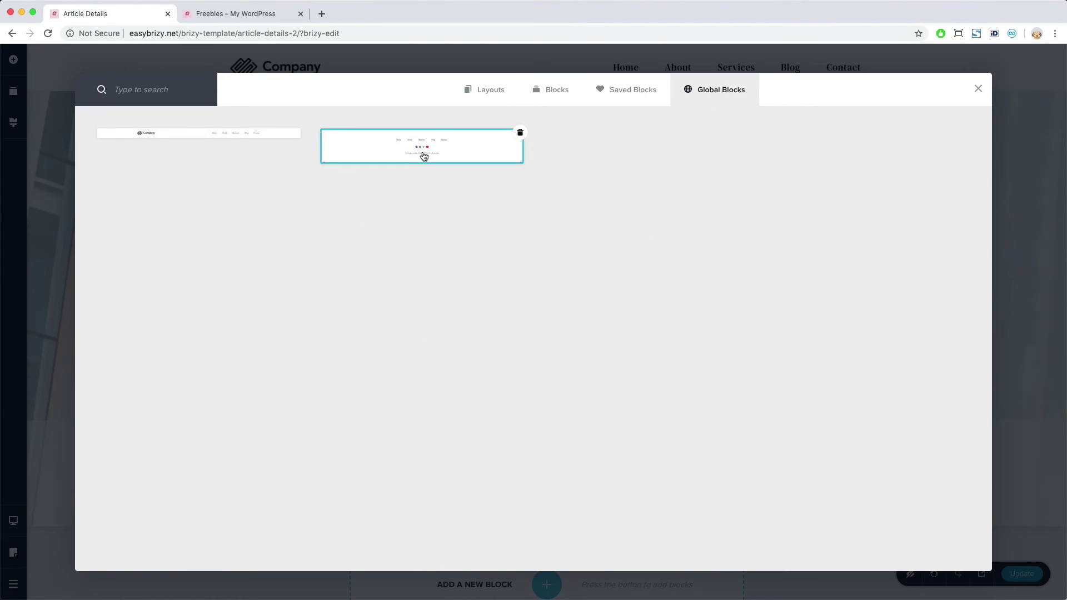
pyautogui.click(447, 162)
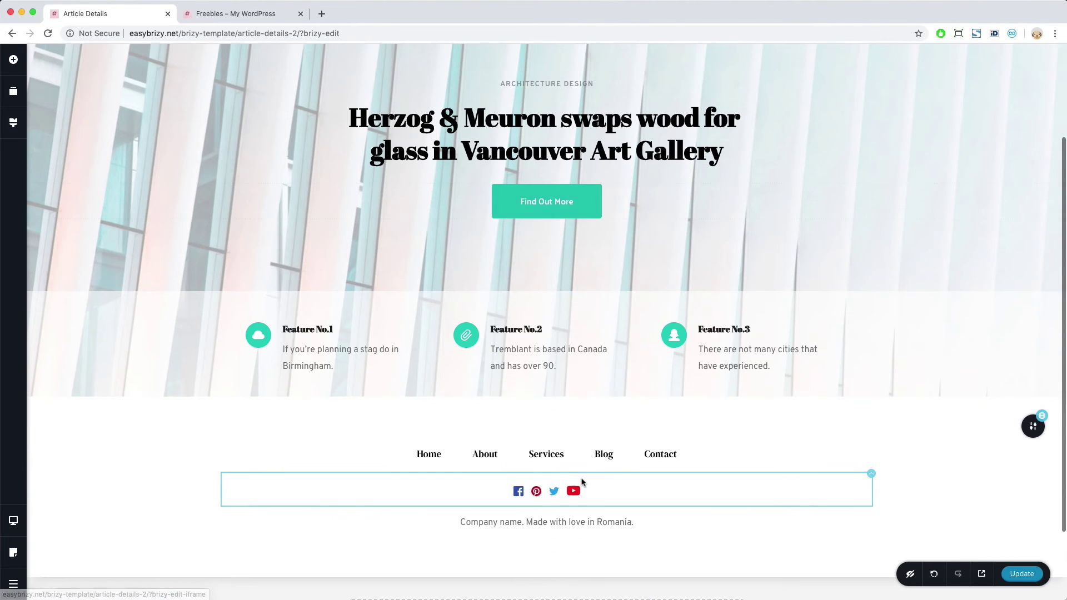
pyautogui.scroll(2, 568, 482)
pyautogui.scroll(2, 567, 482)
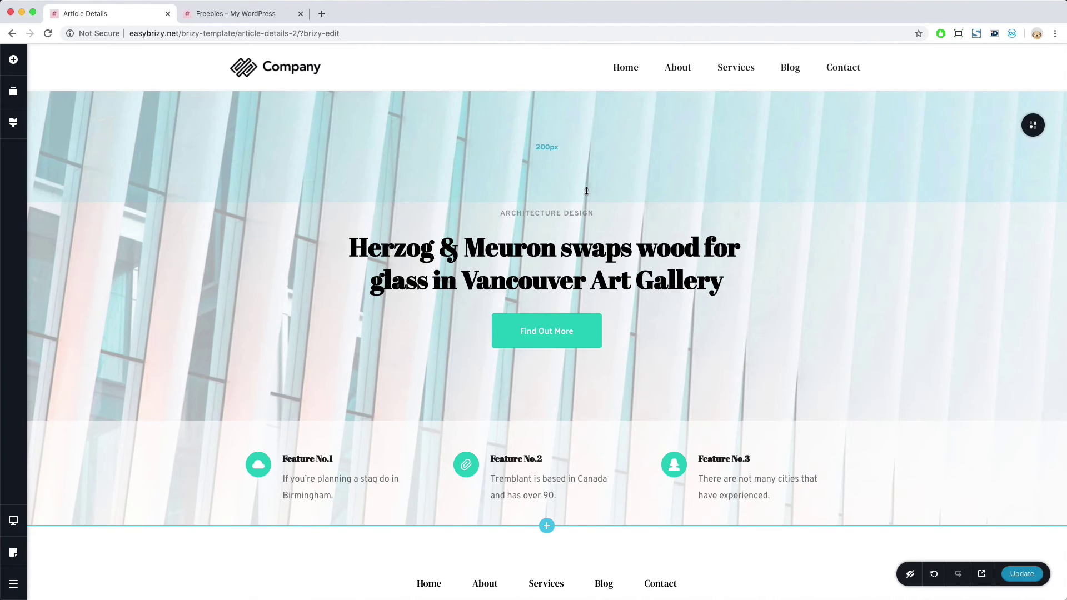
# Step: Insert a WordPress Post Title element between the hero heading and the button, and center-align it
pyautogui.scroll(-1, 544, 211)
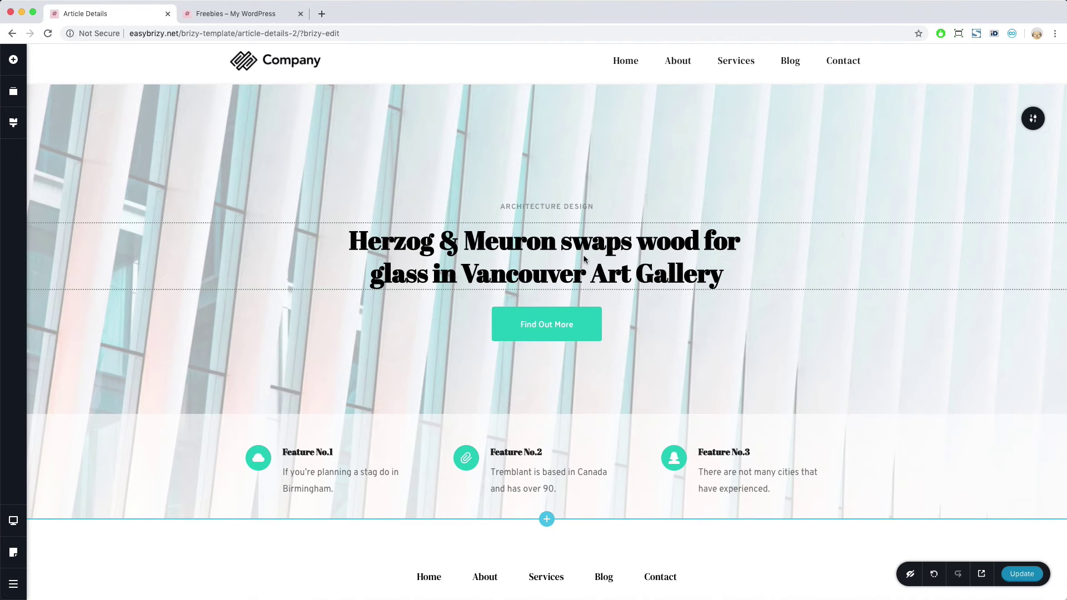
pyautogui.click(568, 243)
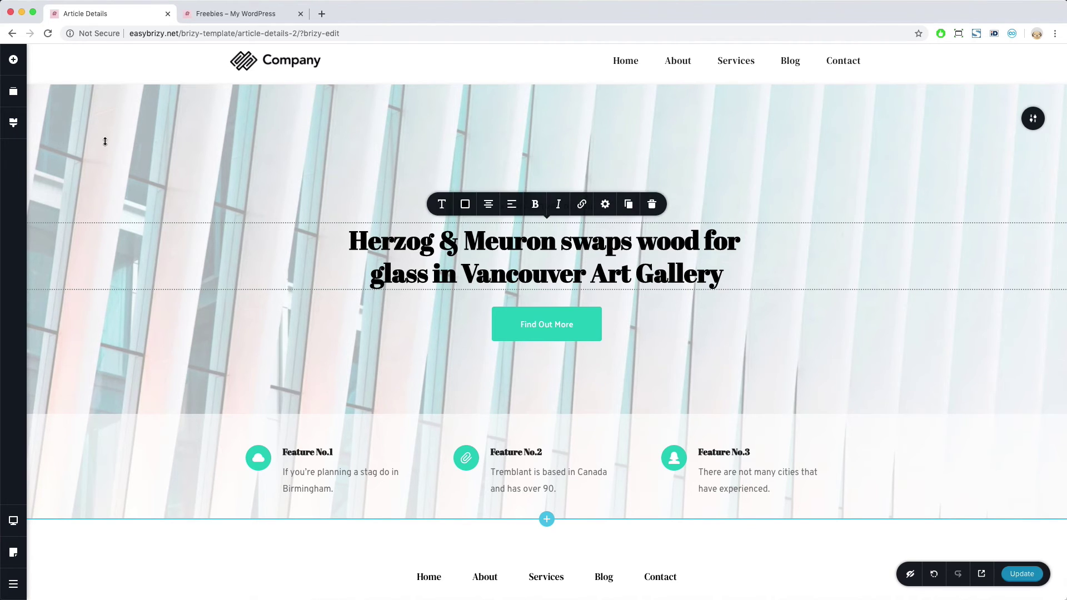
pyautogui.click(14, 61)
pyautogui.scroll(-8, 104, 277)
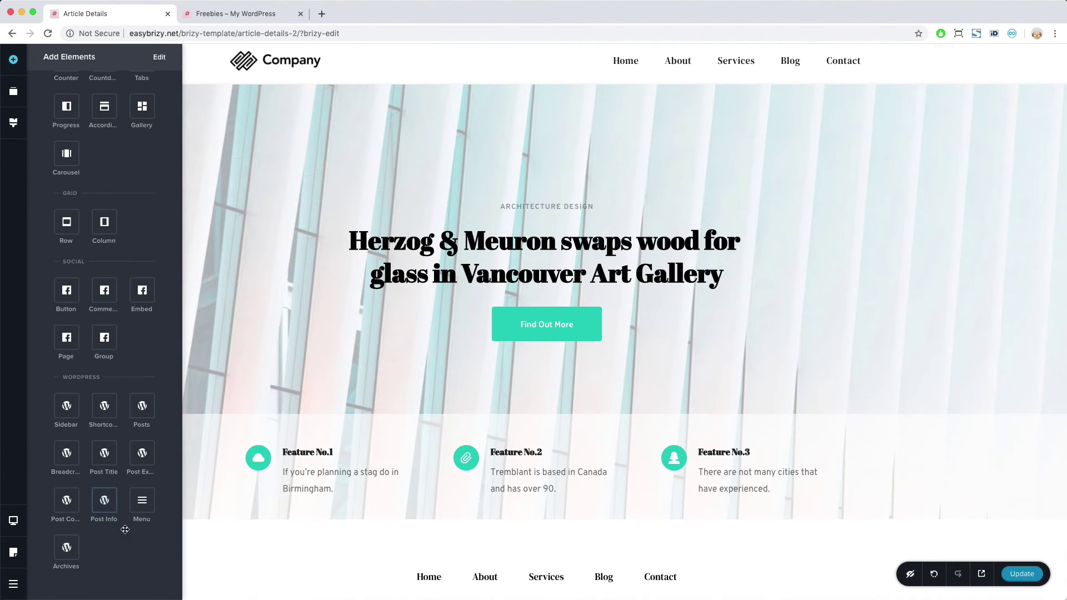
pyautogui.moveTo(105, 453); pyautogui.dragTo(511, 289)
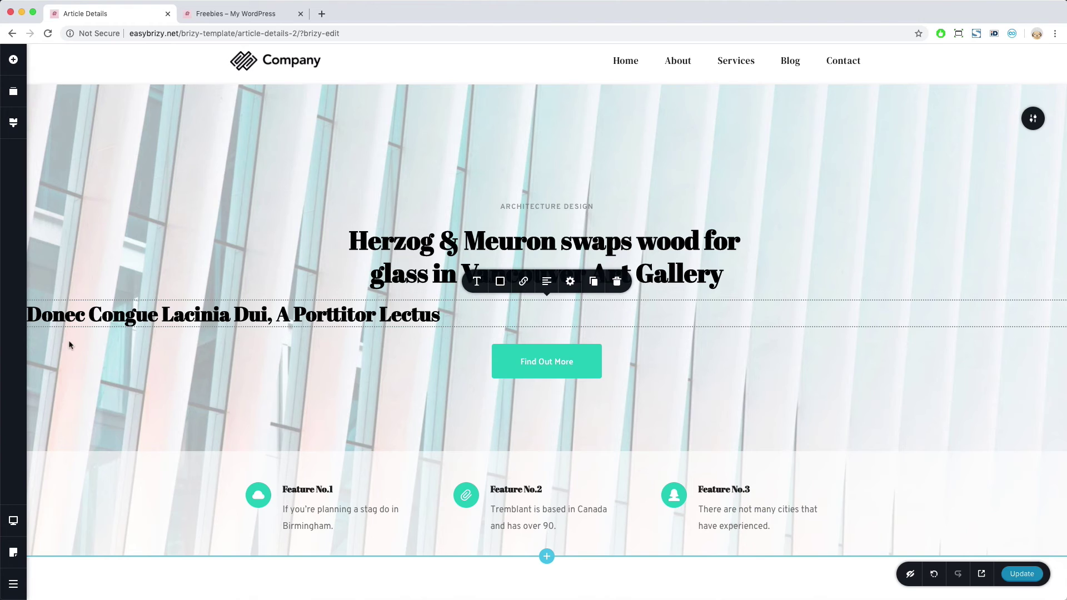
pyautogui.click(546, 281)
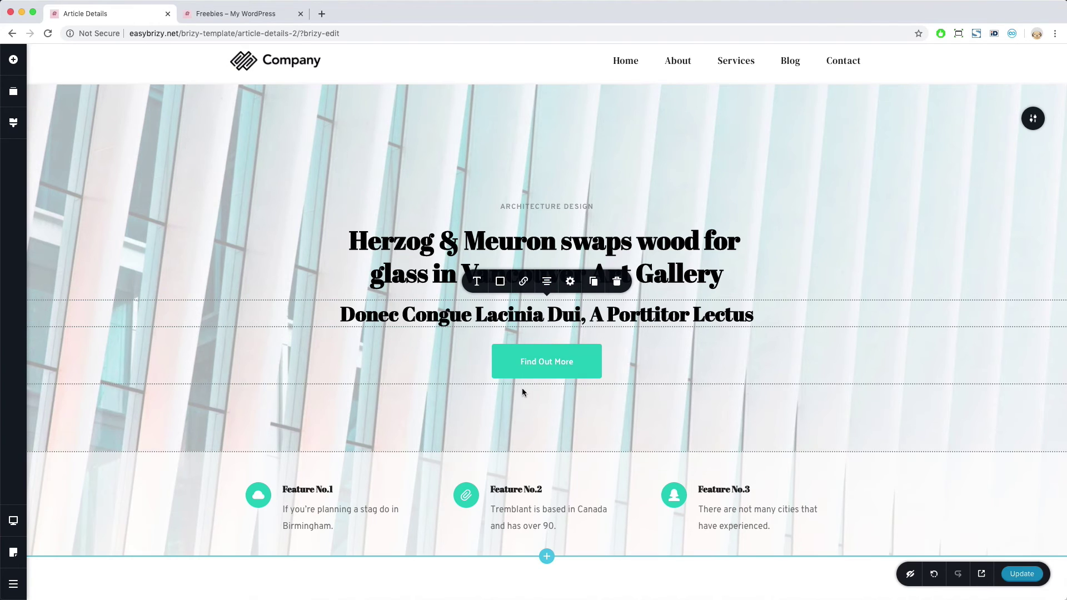
# Step: Delete the static "Herzog & Meuron" heading from the hero block
pyautogui.click(473, 232)
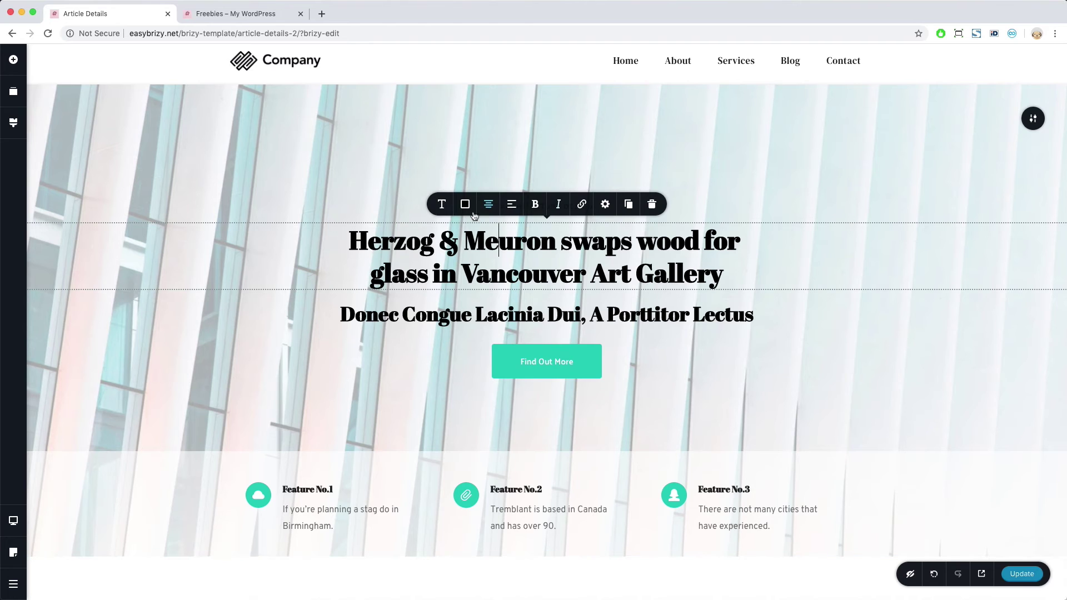
pyautogui.click(444, 212)
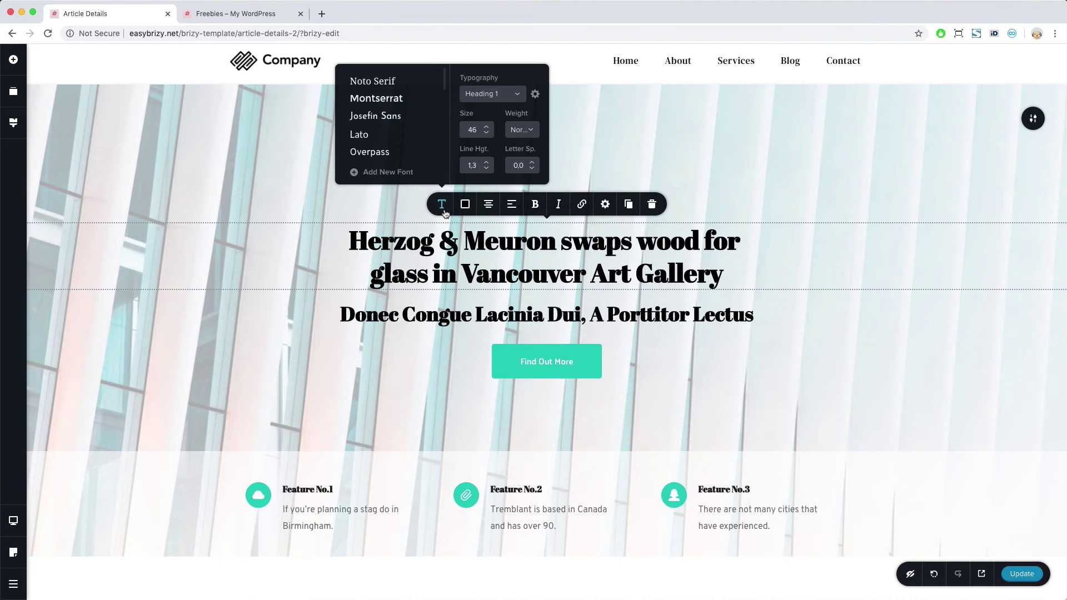
pyautogui.click(653, 204)
# Step: Set the typography of the hero's Post Title element to Heading 1
pyautogui.click(564, 240)
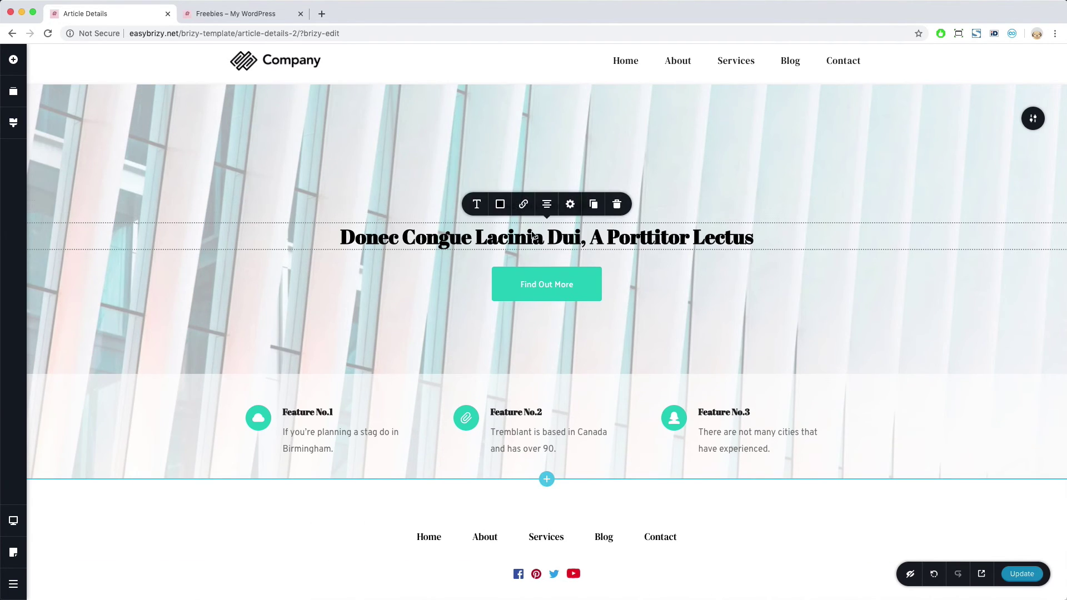
pyautogui.click(476, 206)
pyautogui.click(536, 100)
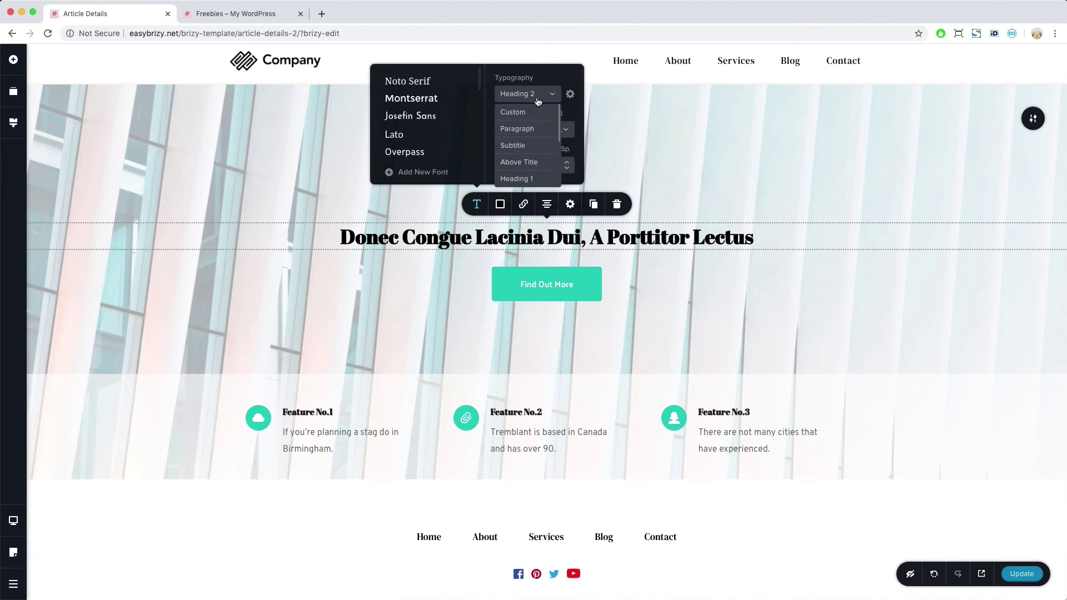
pyautogui.click(533, 179)
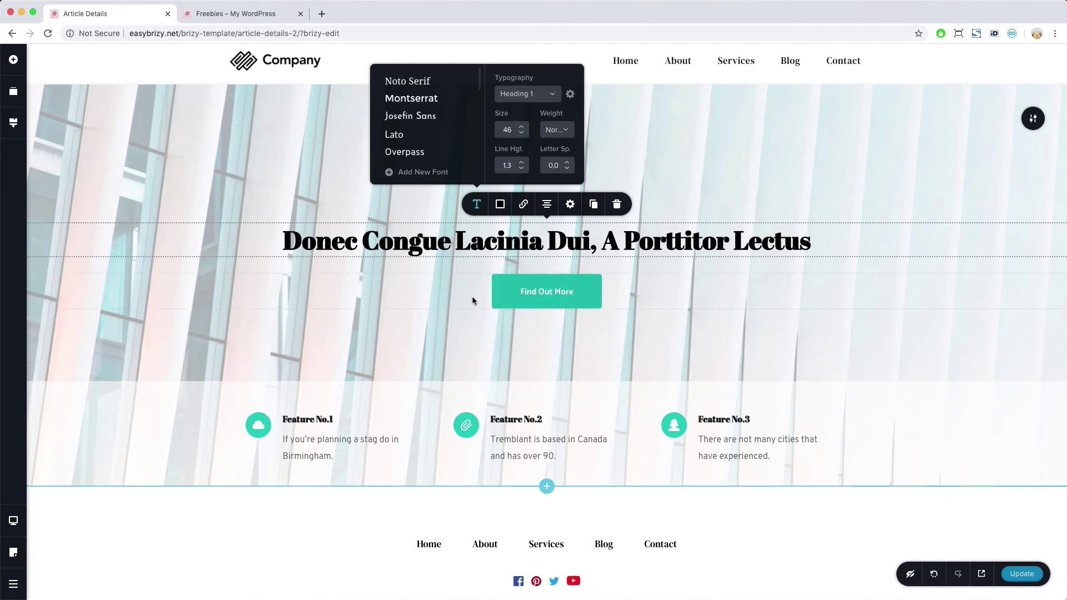
pyautogui.click(510, 342)
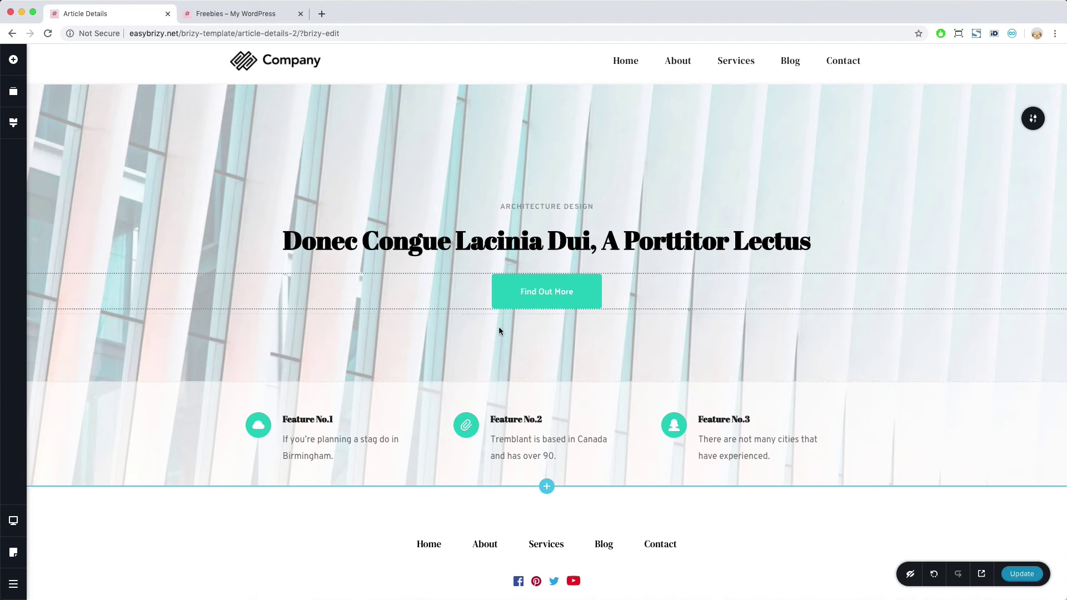
# Step: Delete the row with the three features from the bottom of the hero block
pyautogui.scroll(-3, 667, 334)
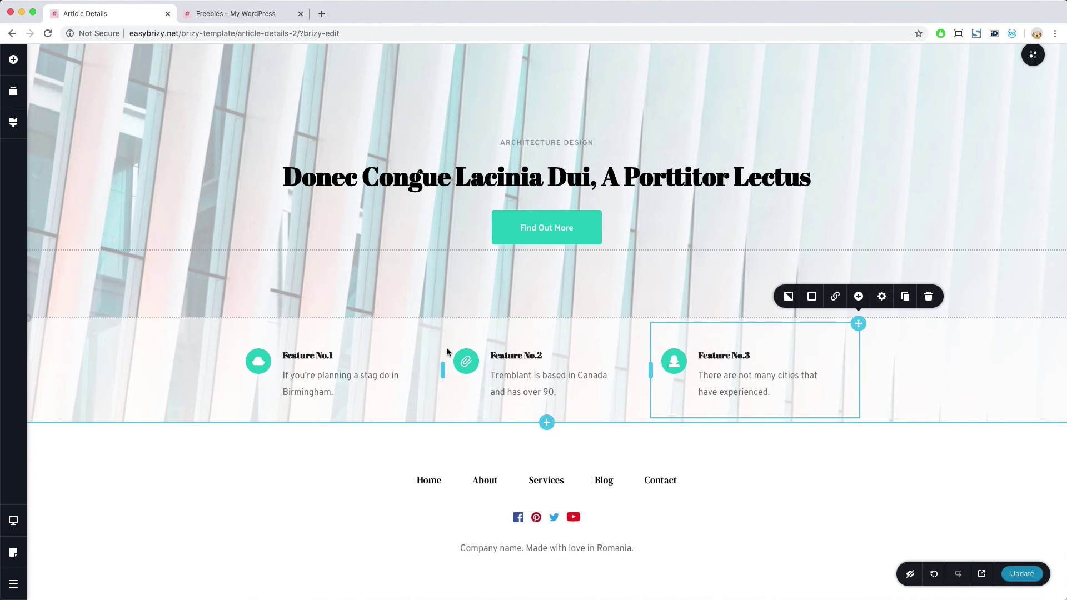
pyautogui.moveTo(38, 323)
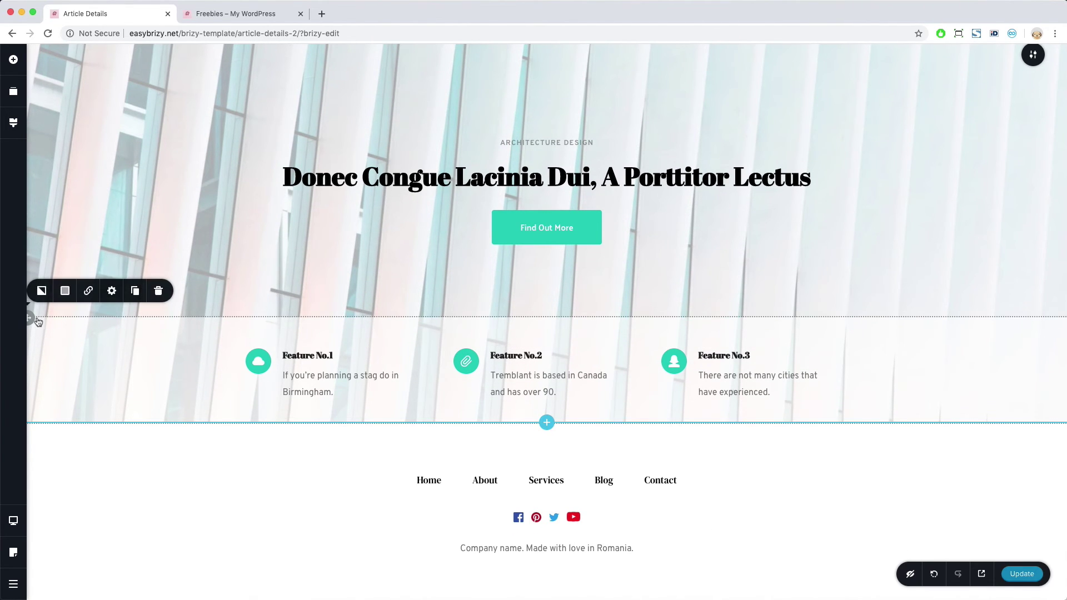
pyautogui.click(158, 291)
pyautogui.scroll(2, 494, 409)
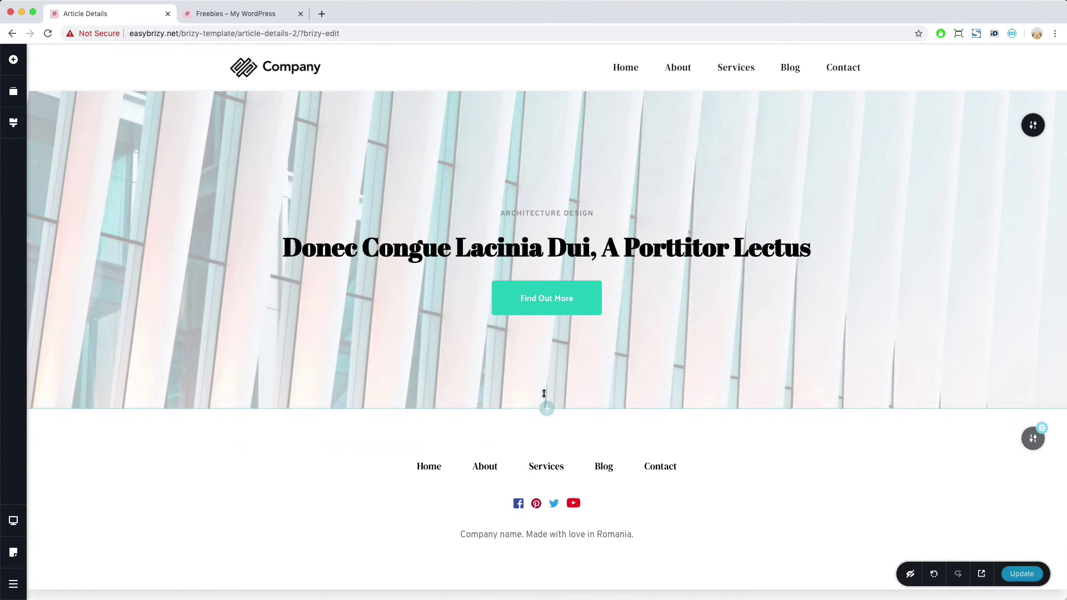
# Step: Add a blank block between the hero and the footer and delete one of its two columns
pyautogui.click(546, 409)
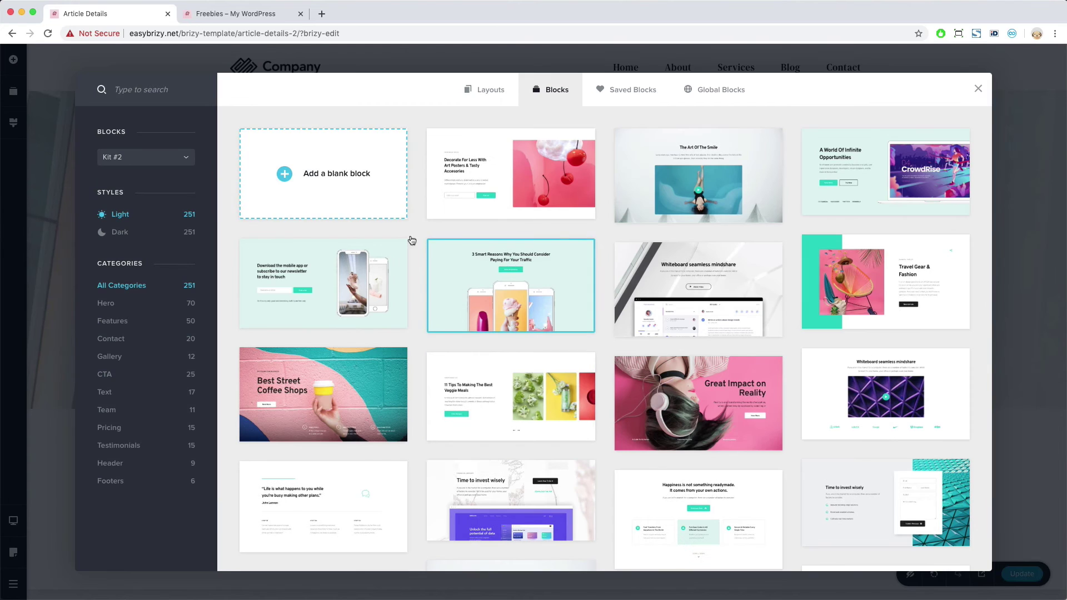
pyautogui.click(363, 189)
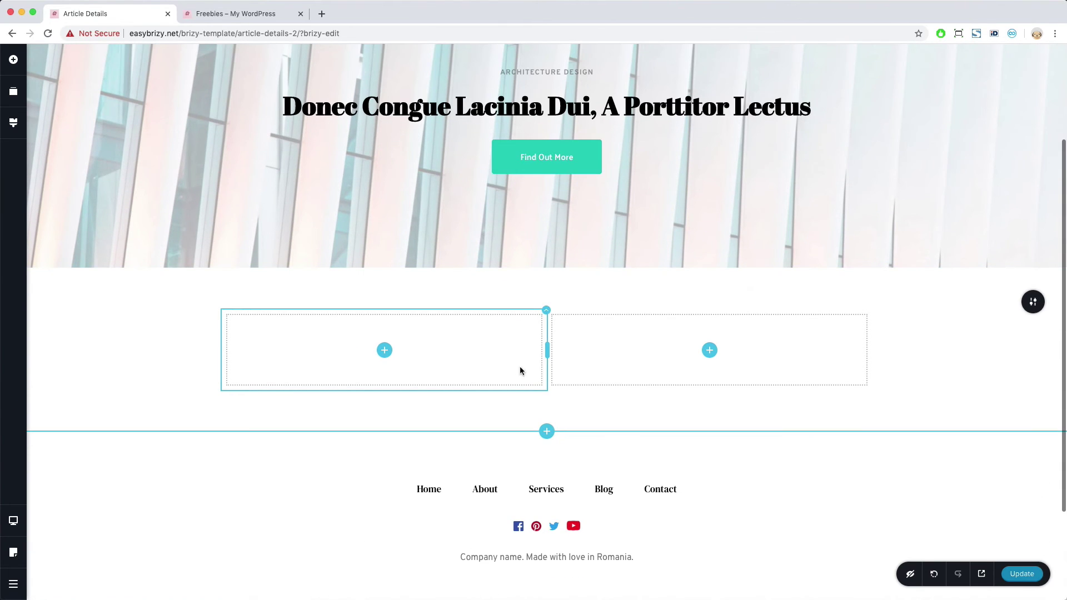
pyautogui.click(545, 309)
pyautogui.click(617, 284)
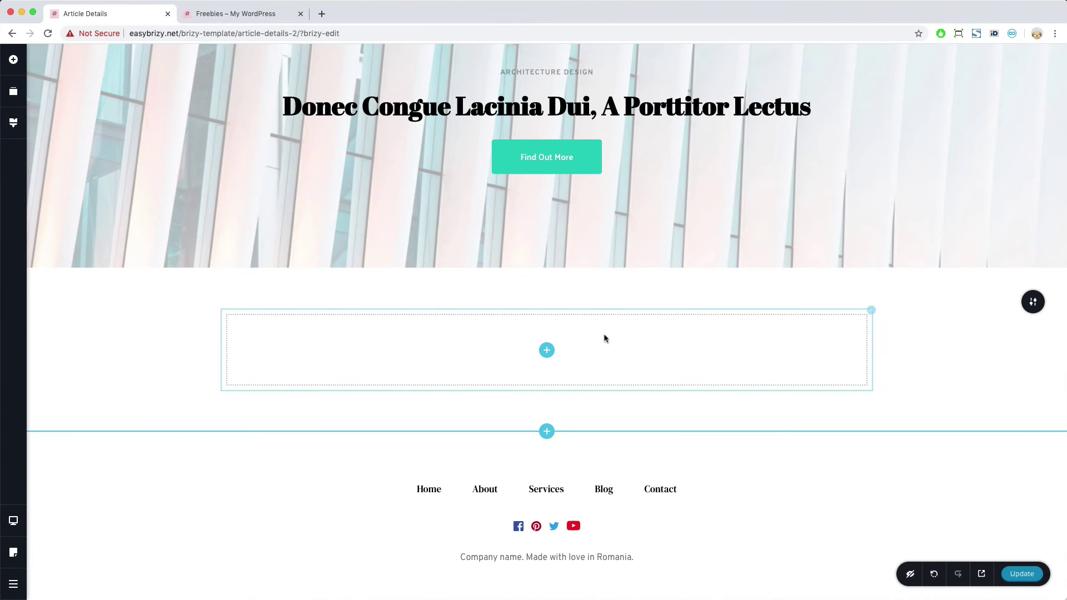
# Step: Place a WordPress Post Content element in the empty column of the blank block
pyautogui.click(18, 63)
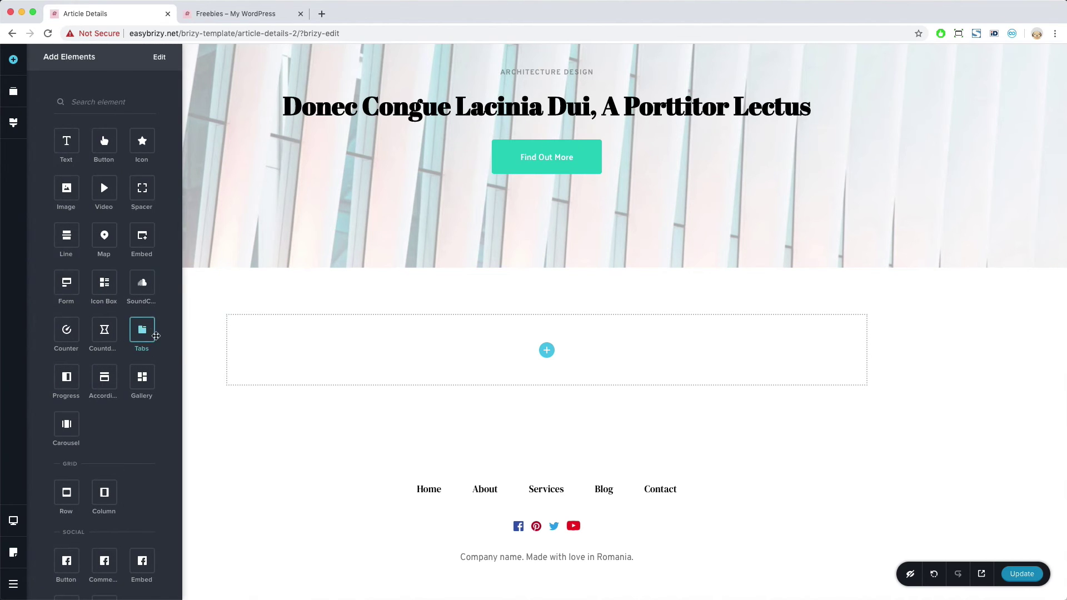
pyautogui.scroll(-5, 146, 356)
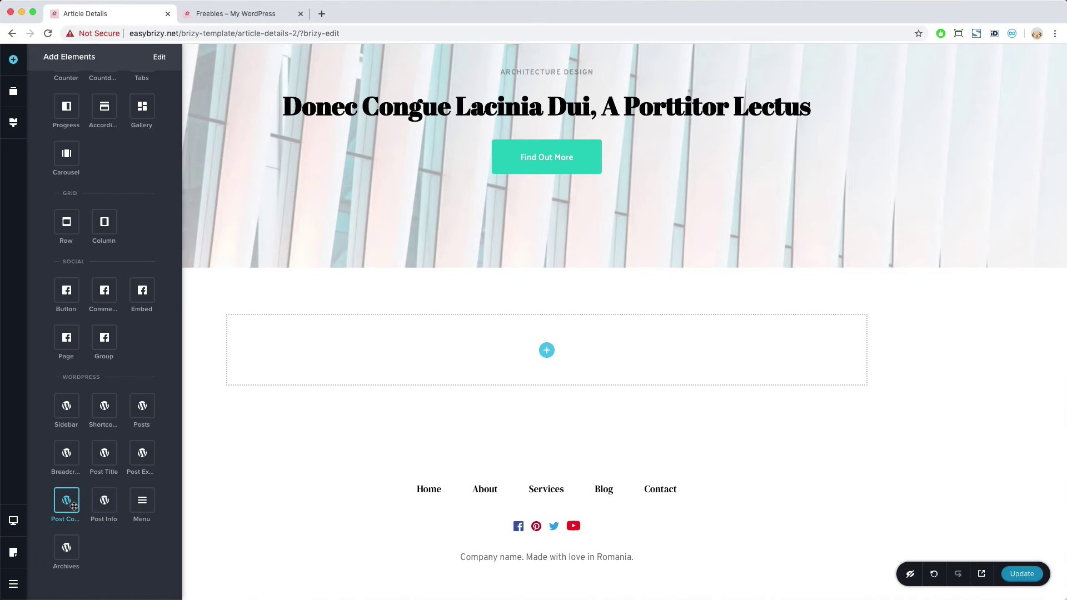
pyautogui.moveTo(73, 504); pyautogui.dragTo(538, 359)
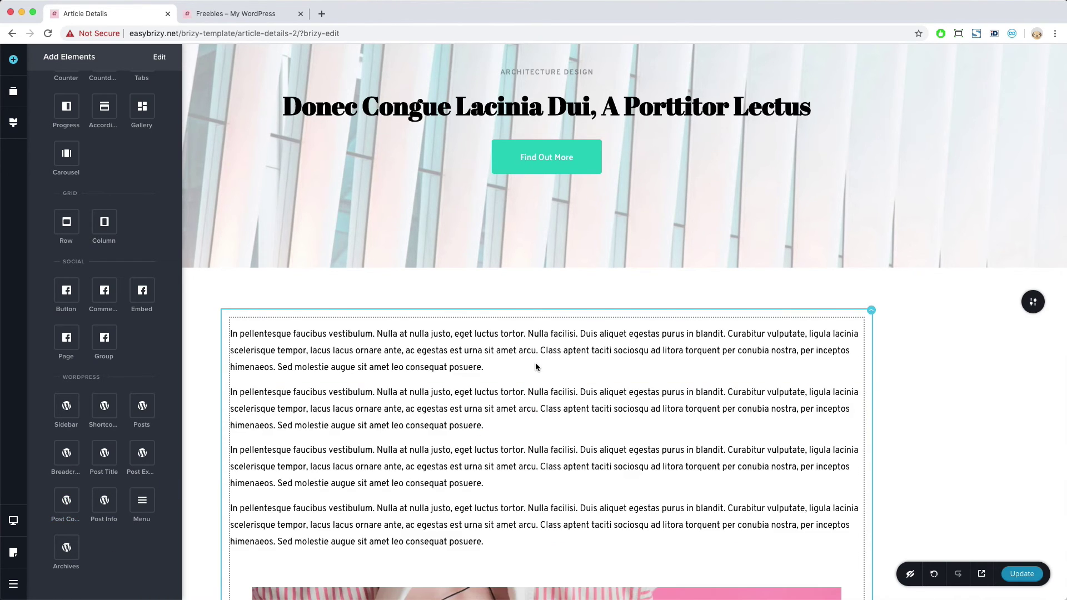
pyautogui.scroll(-1, 538, 368)
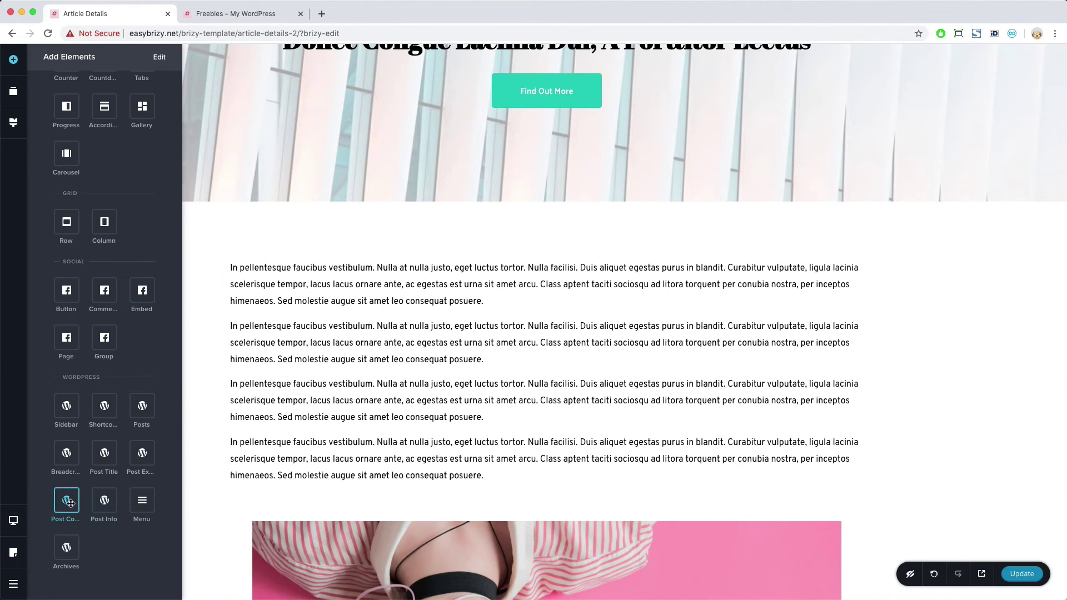
# Step: Examine the Post Content element below the hero, from its opening paragraphs through the images and back up to the title
pyautogui.click(548, 394)
pyautogui.scroll(-5, 504, 366)
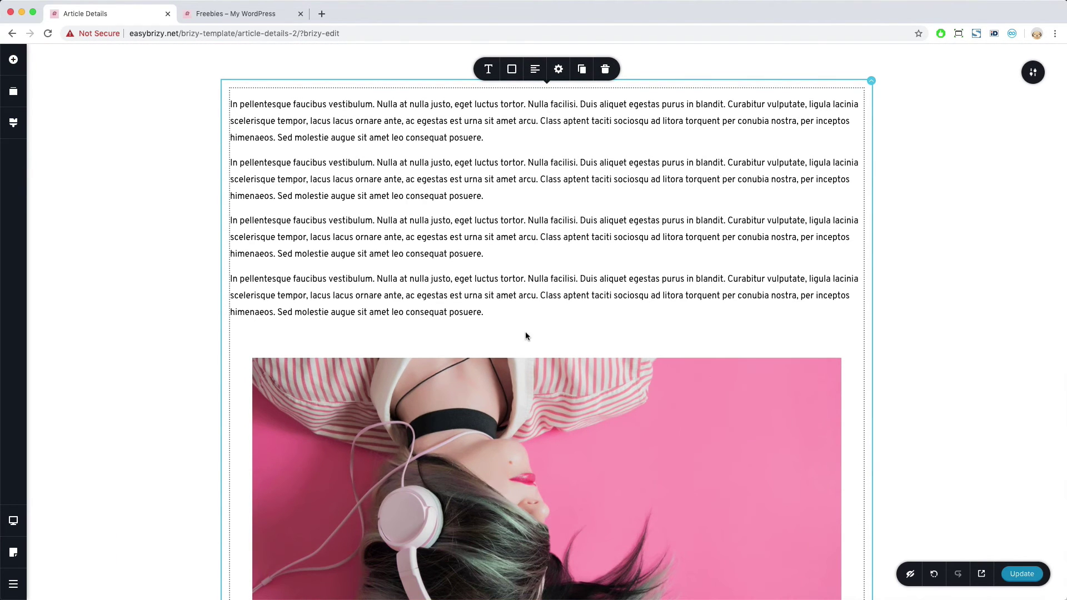
pyautogui.scroll(4, 525, 336)
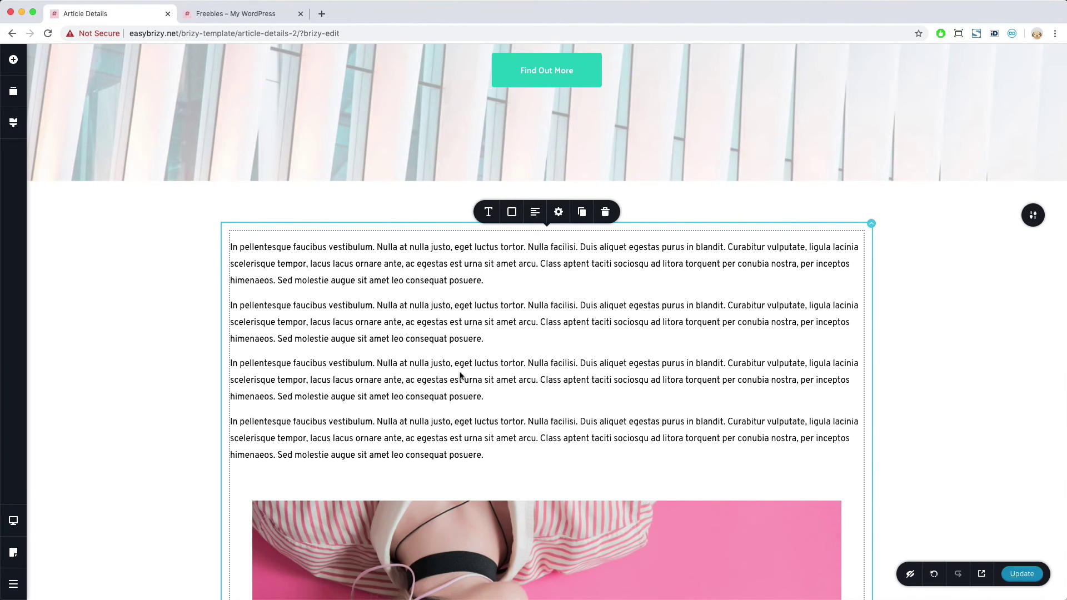
pyautogui.scroll(-15, 460, 375)
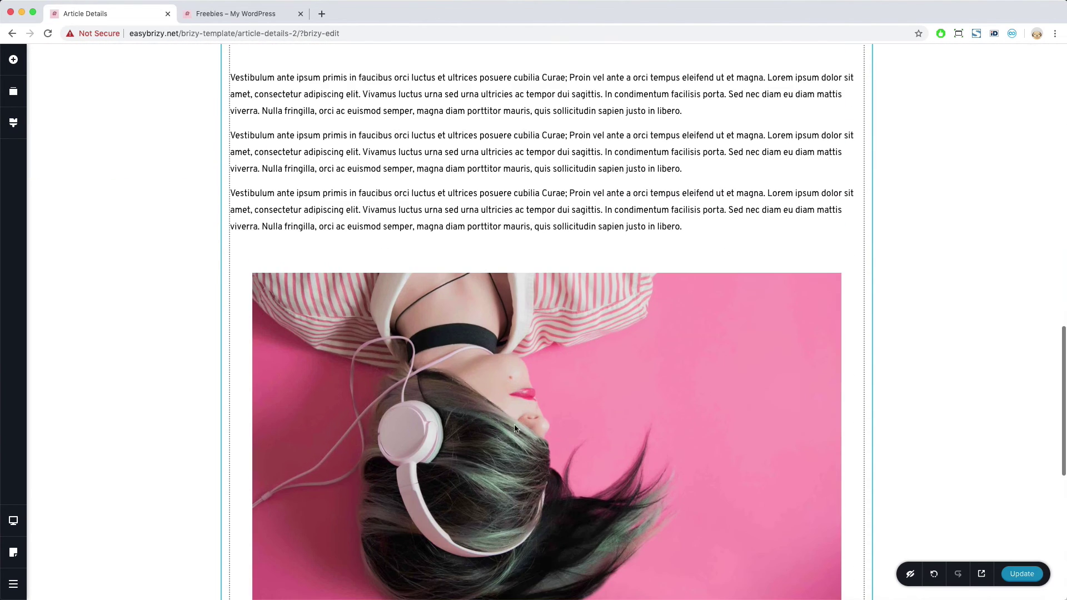
pyautogui.scroll(-9, 515, 429)
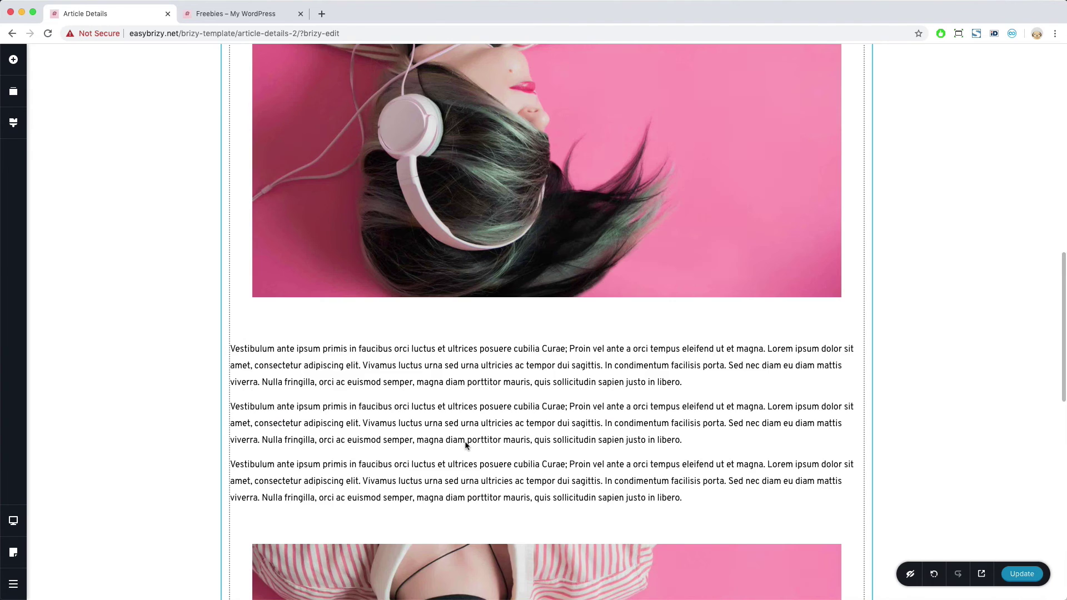
pyautogui.scroll(15, 466, 445)
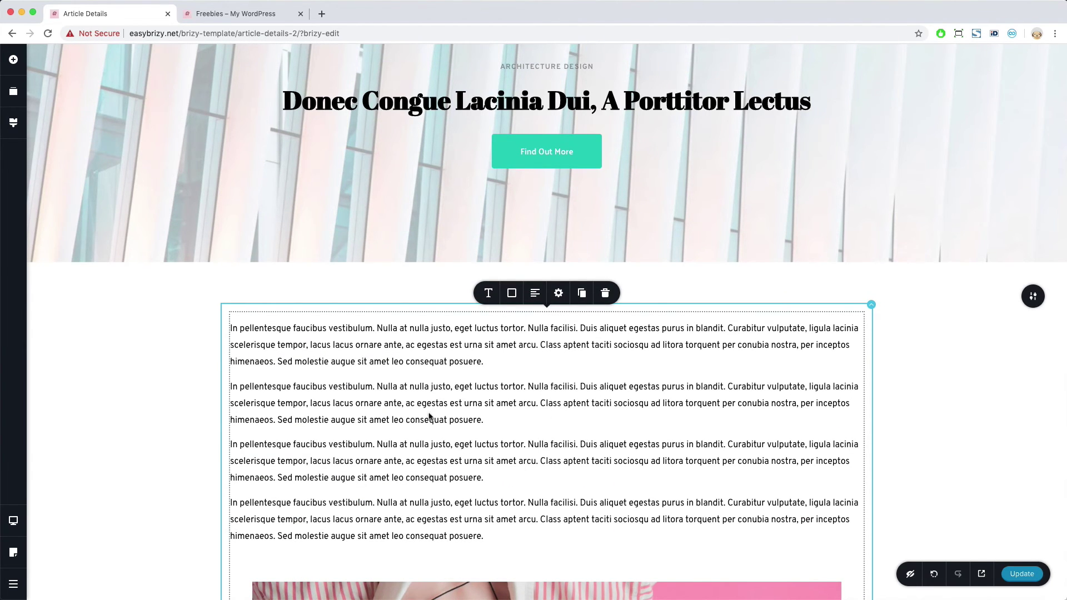
pyautogui.scroll(3, 511, 438)
pyautogui.scroll(-3, 578, 484)
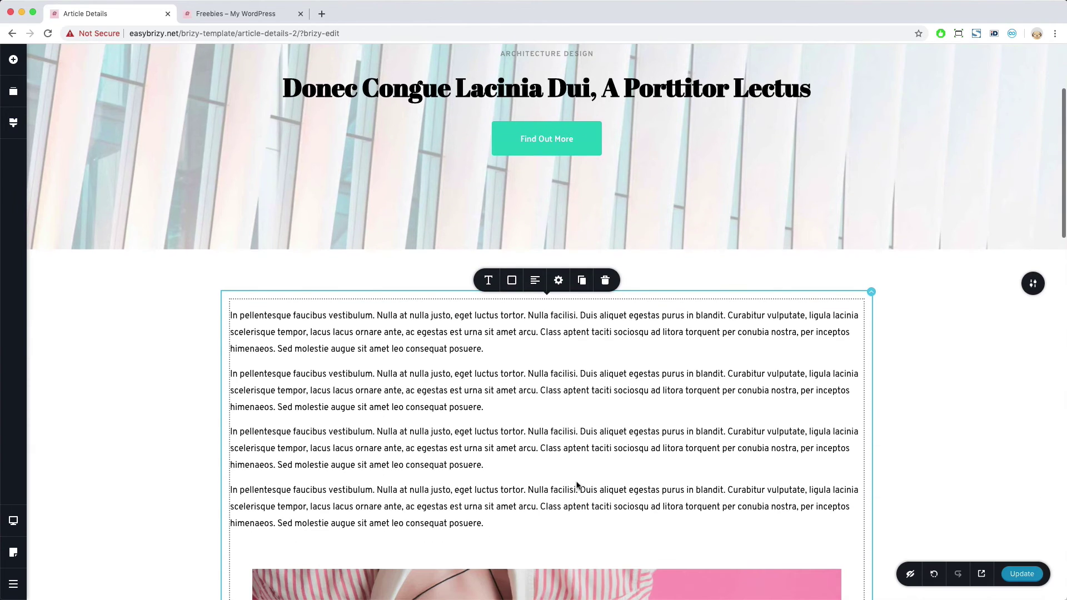
pyautogui.scroll(3, 513, 414)
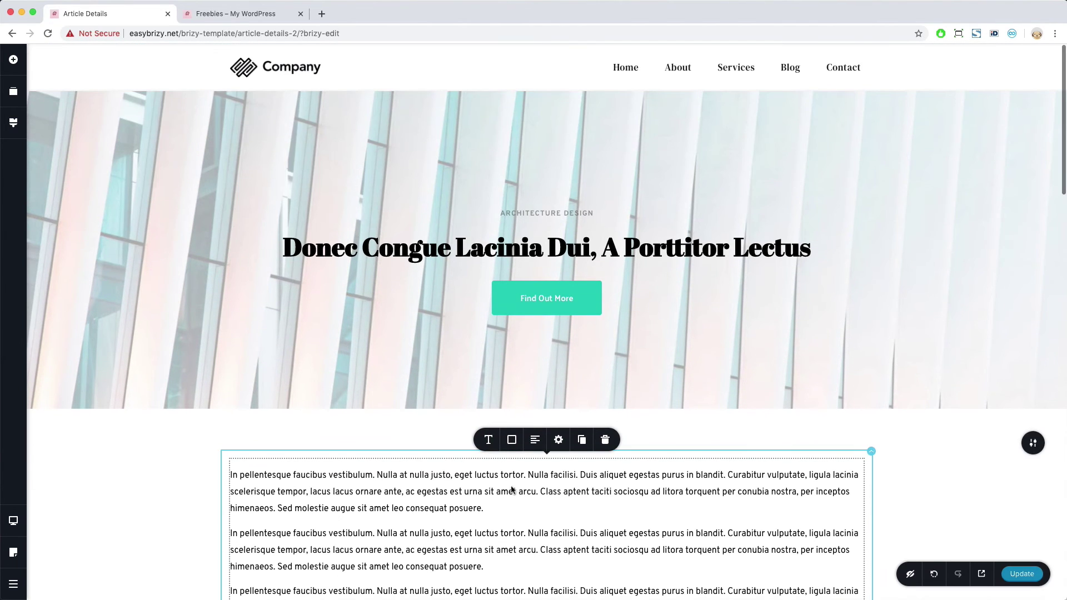
pyautogui.scroll(-2, 469, 403)
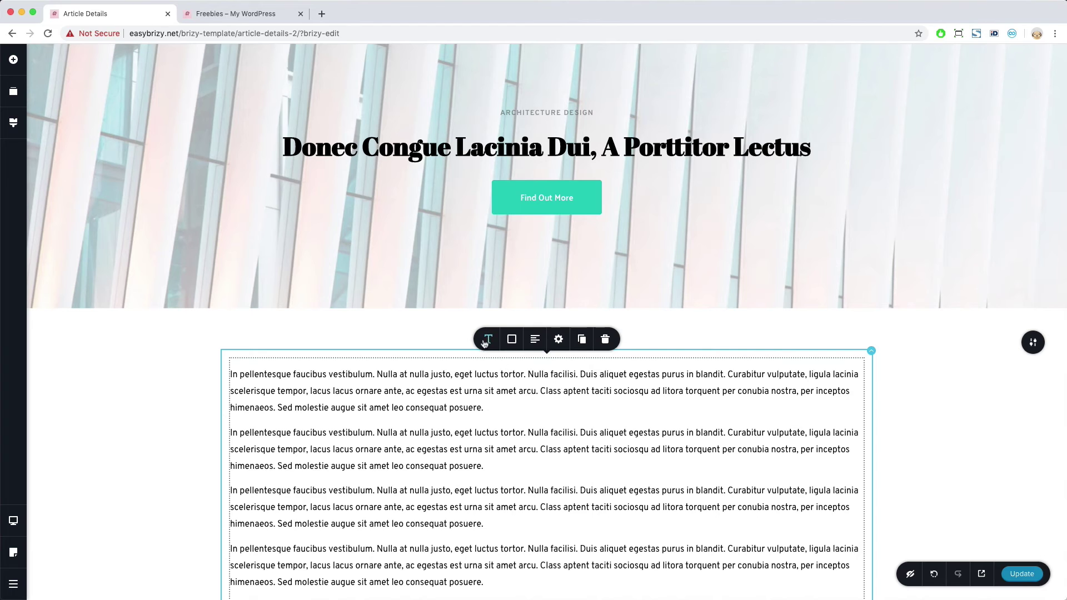
pyautogui.scroll(-5, 508, 487)
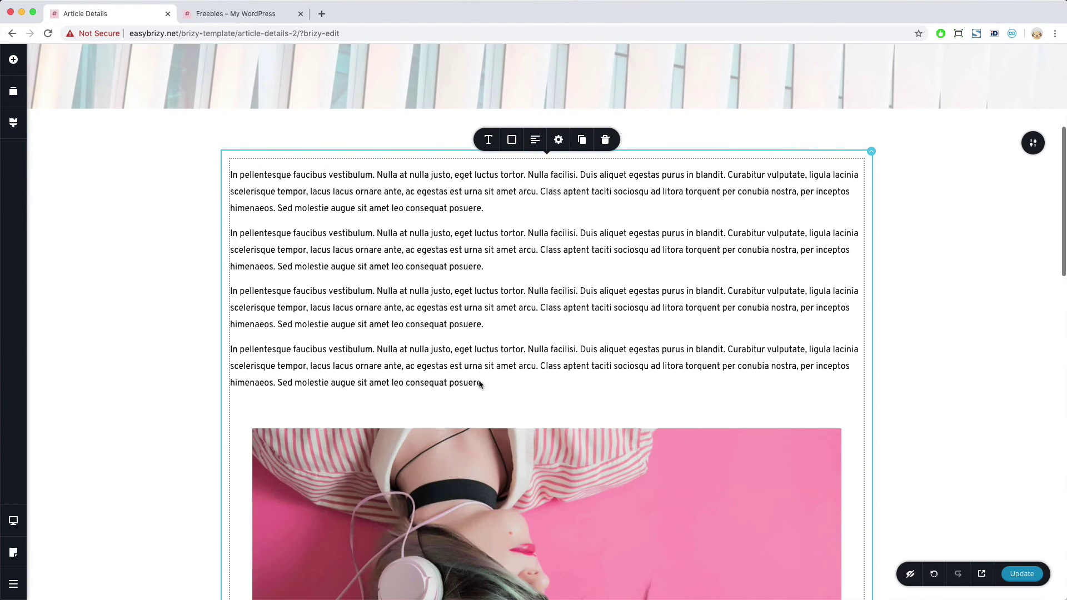
pyautogui.scroll(1, 498, 350)
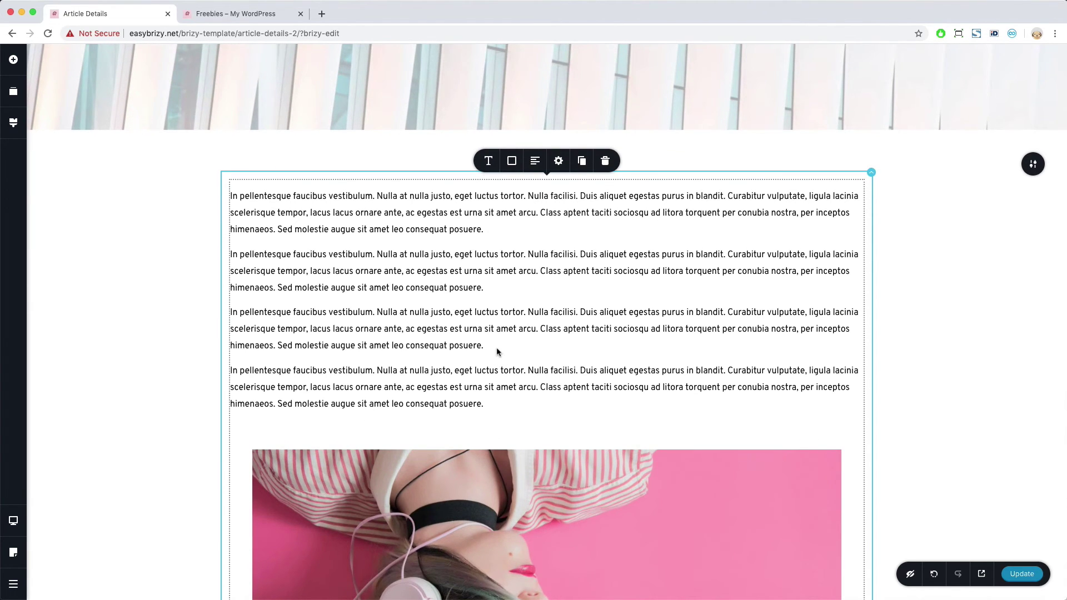
pyautogui.scroll(3, 498, 350)
pyautogui.scroll(5, 497, 352)
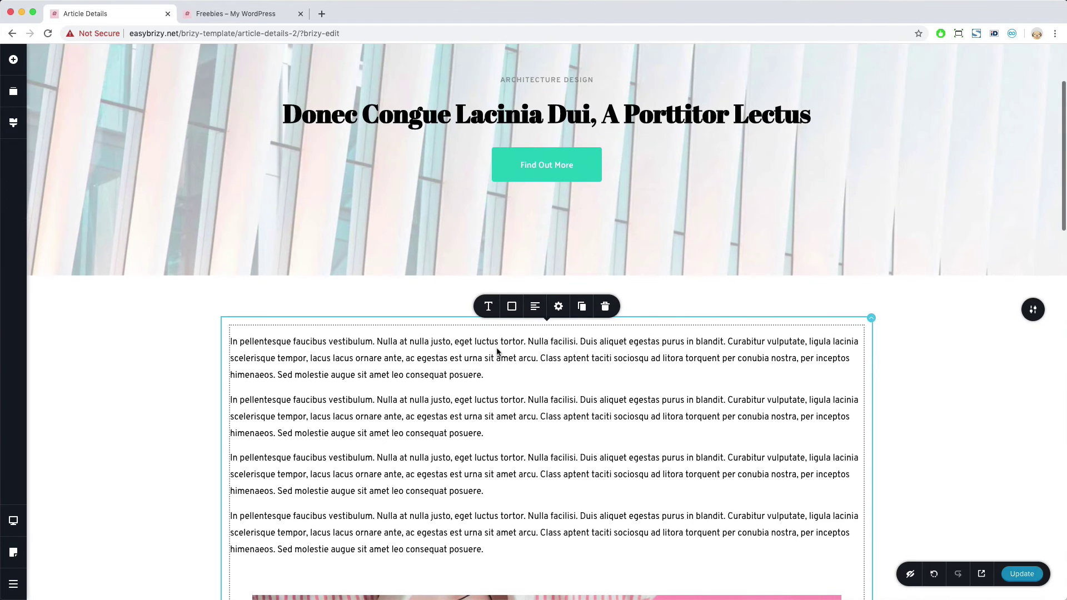
# Step: Set the paragraph text color of the Post Content element to the dark palette color #1C1C1C
pyautogui.click(489, 343)
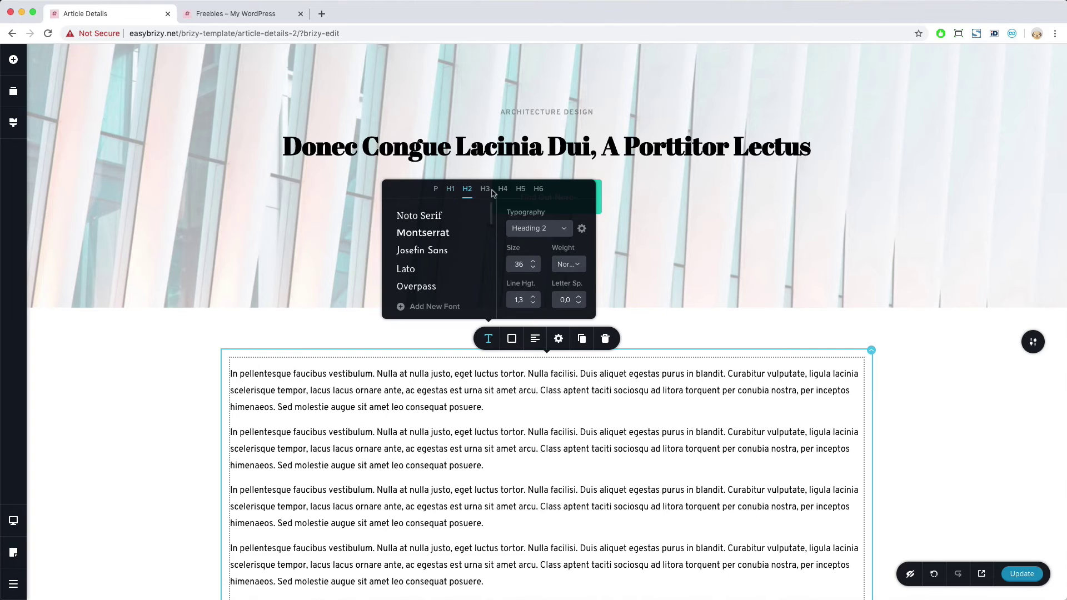
pyautogui.click(512, 338)
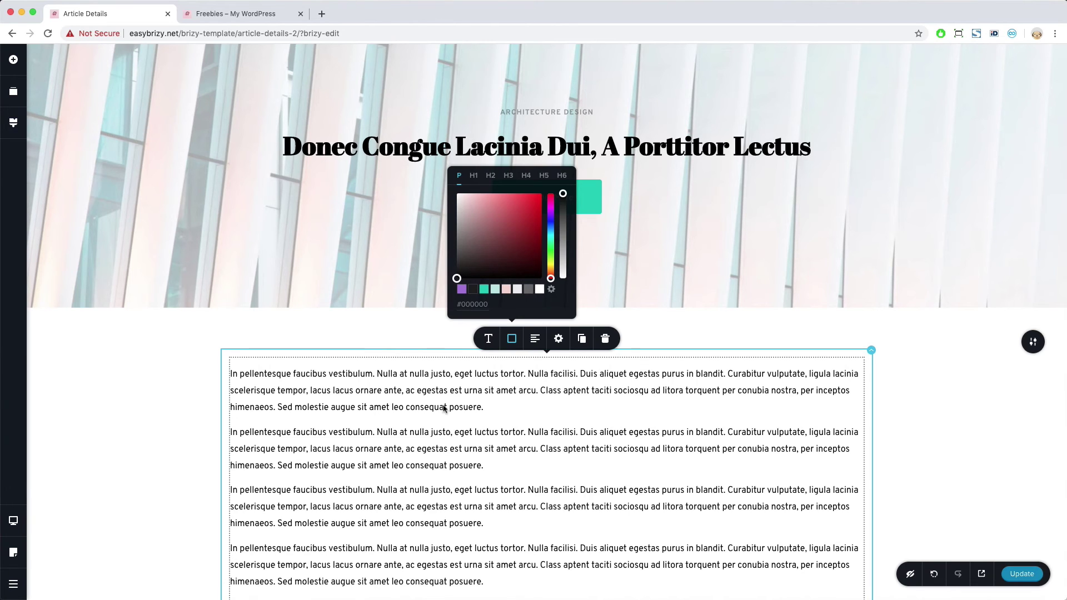
pyautogui.click(462, 289)
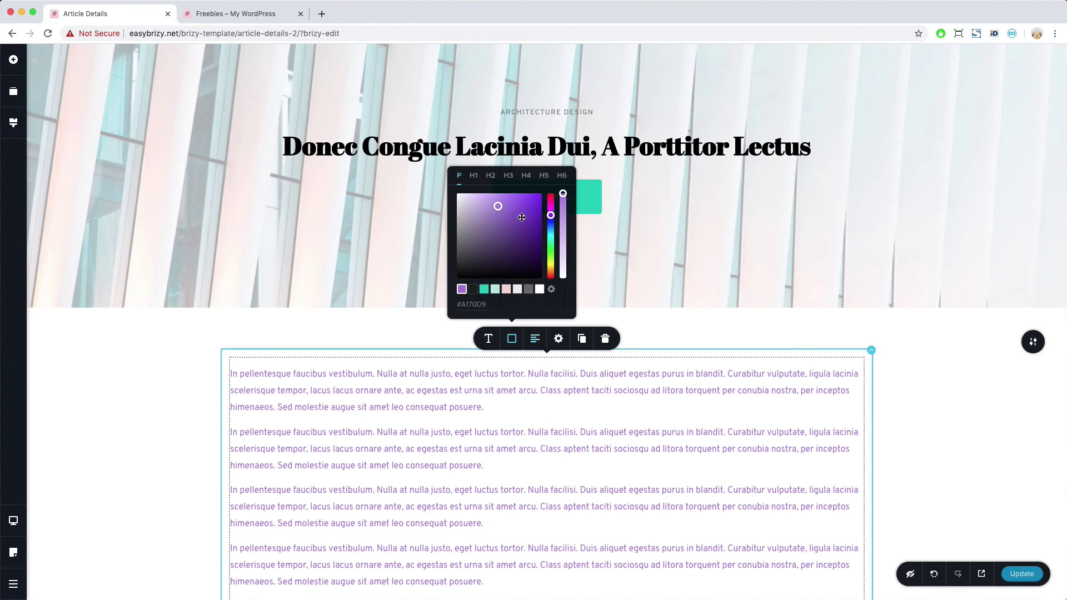
pyautogui.click(473, 289)
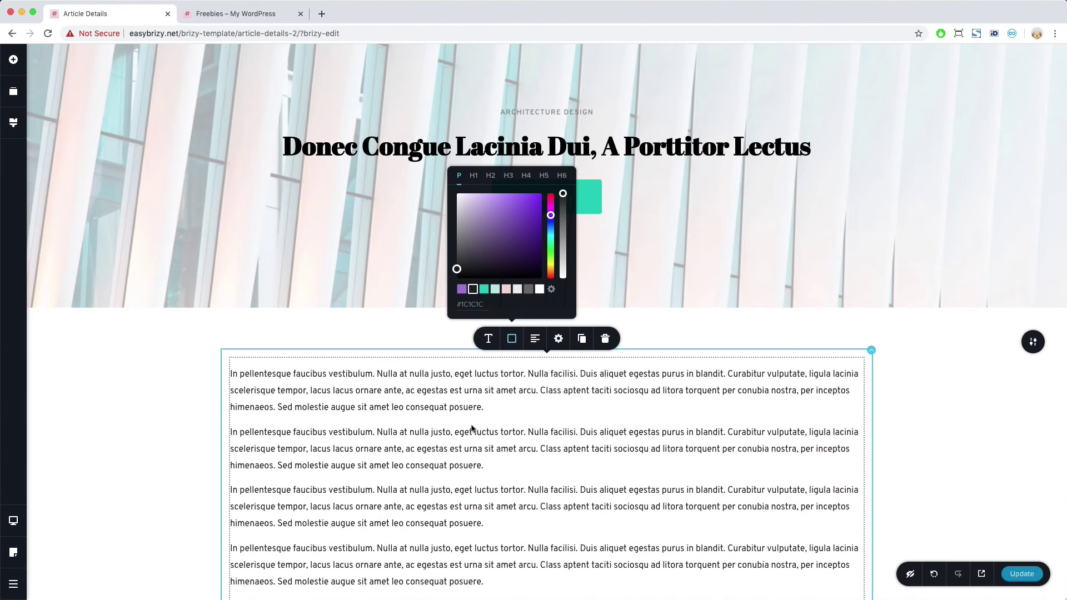
pyautogui.scroll(-15, 472, 428)
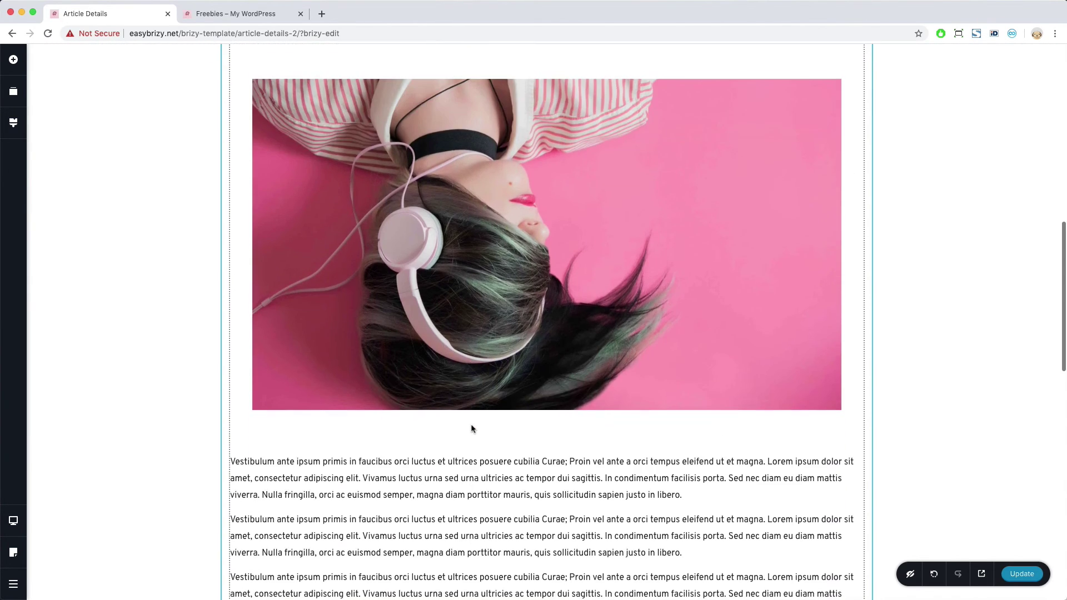
pyautogui.scroll(-9, 471, 428)
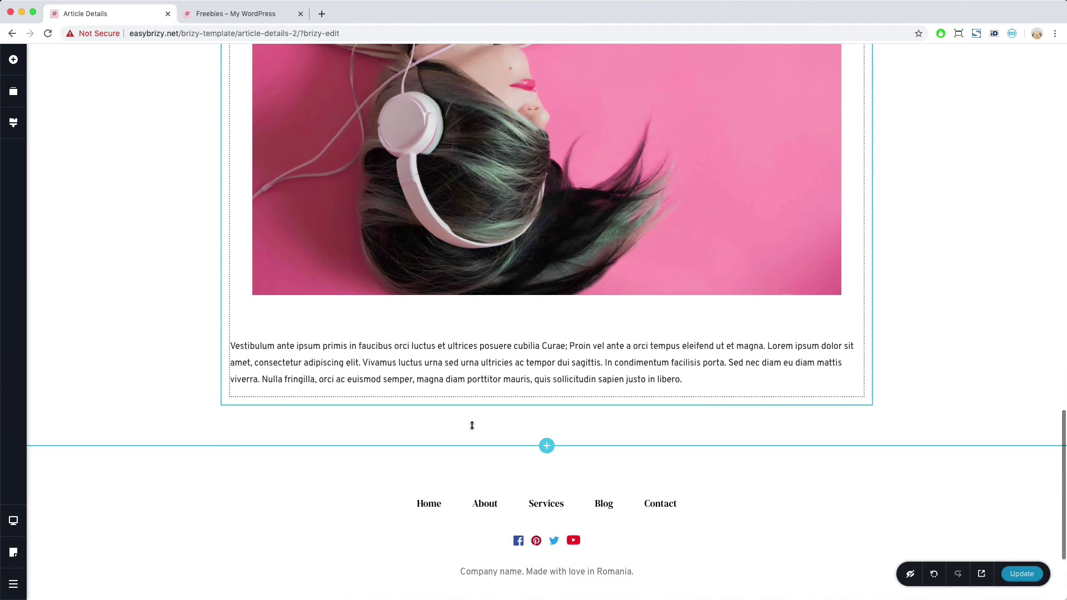
pyautogui.scroll(5, 464, 406)
pyautogui.scroll(15, 464, 406)
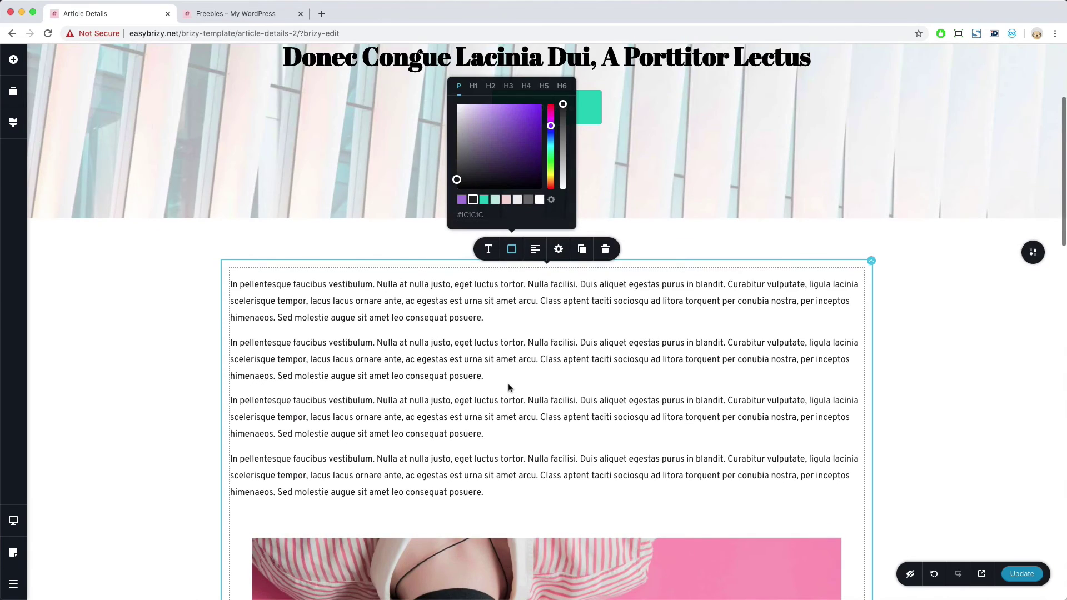
pyautogui.click(649, 389)
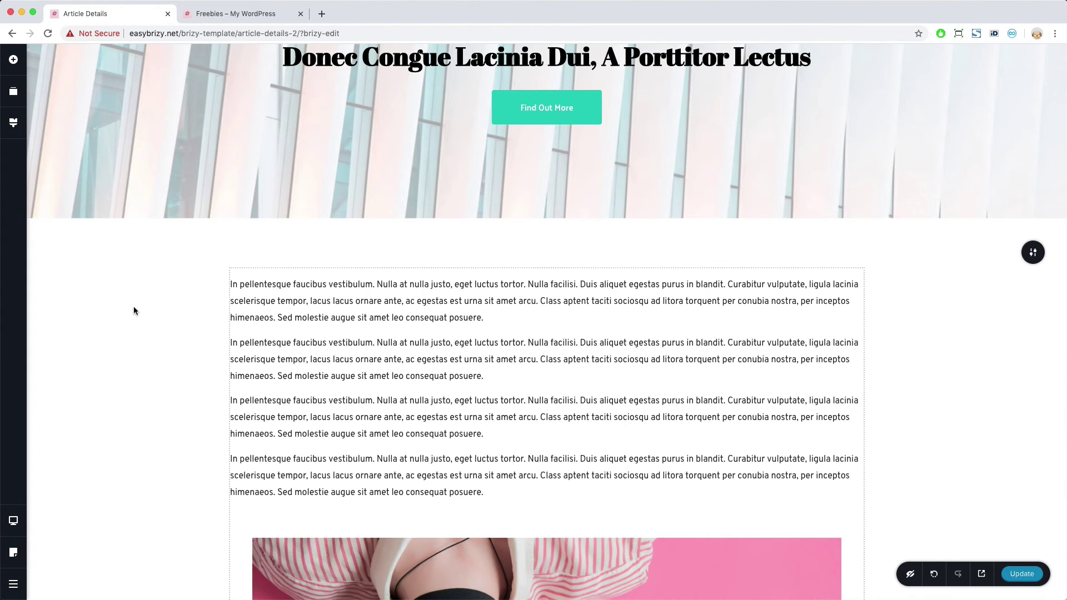
# Step: Try a boxed width of 65% on the block holding the post content, and set it back to 100%
pyautogui.click(14, 59)
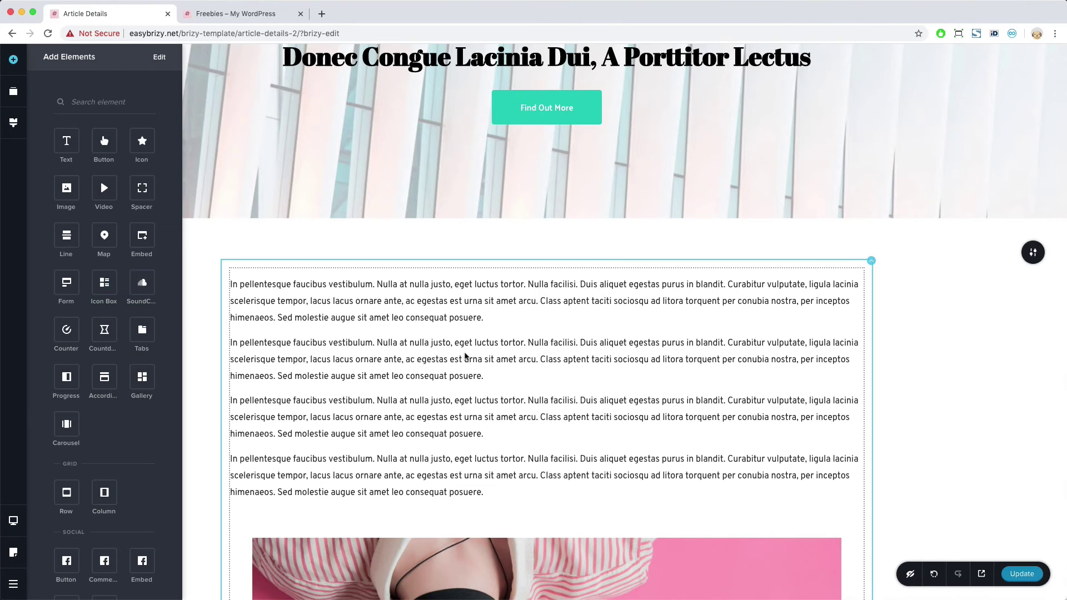
pyautogui.click(1017, 282)
pyautogui.click(1030, 255)
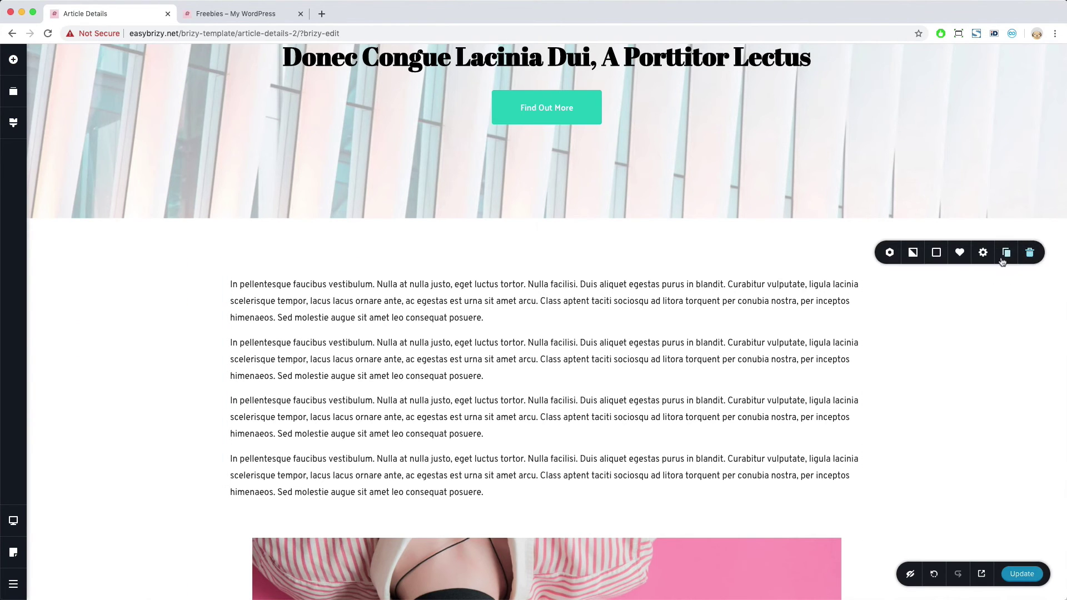
pyautogui.click(983, 254)
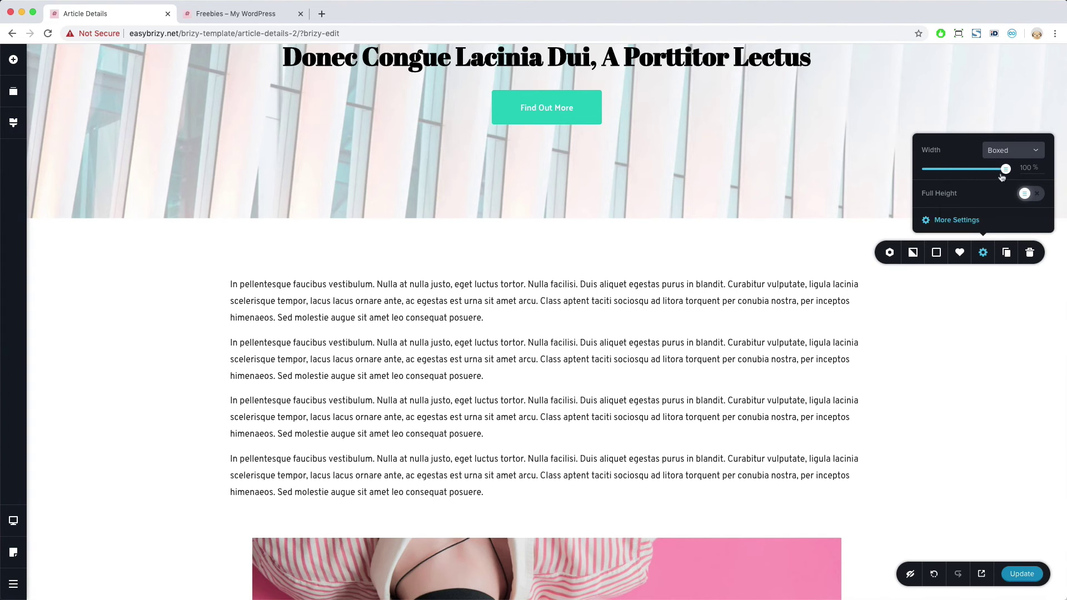
pyautogui.moveTo(1002, 174); pyautogui.dragTo(963, 173)
pyautogui.scroll(-10, 678, 453)
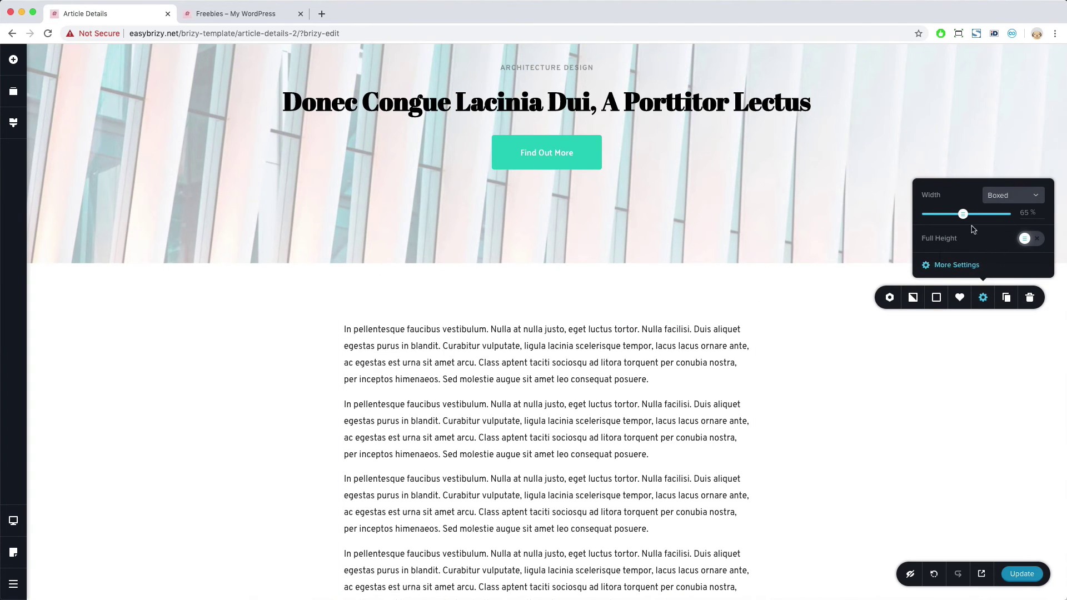
pyautogui.moveTo(963, 214); pyautogui.dragTo(1020, 220)
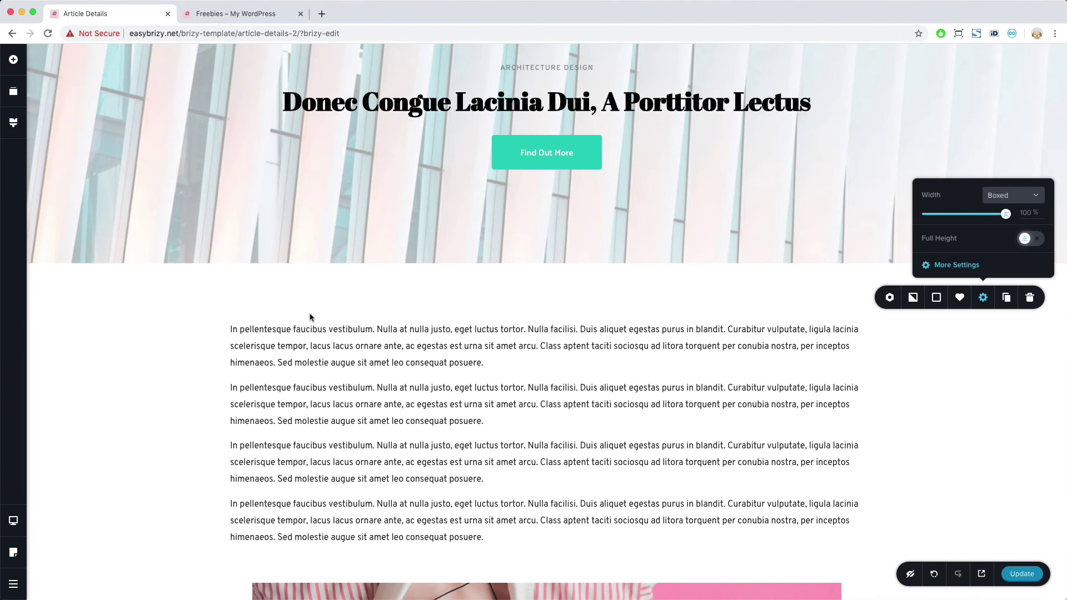
pyautogui.click(173, 350)
# Step: Add a row above the Post Content element and delete one of its two columns
pyautogui.click(14, 60)
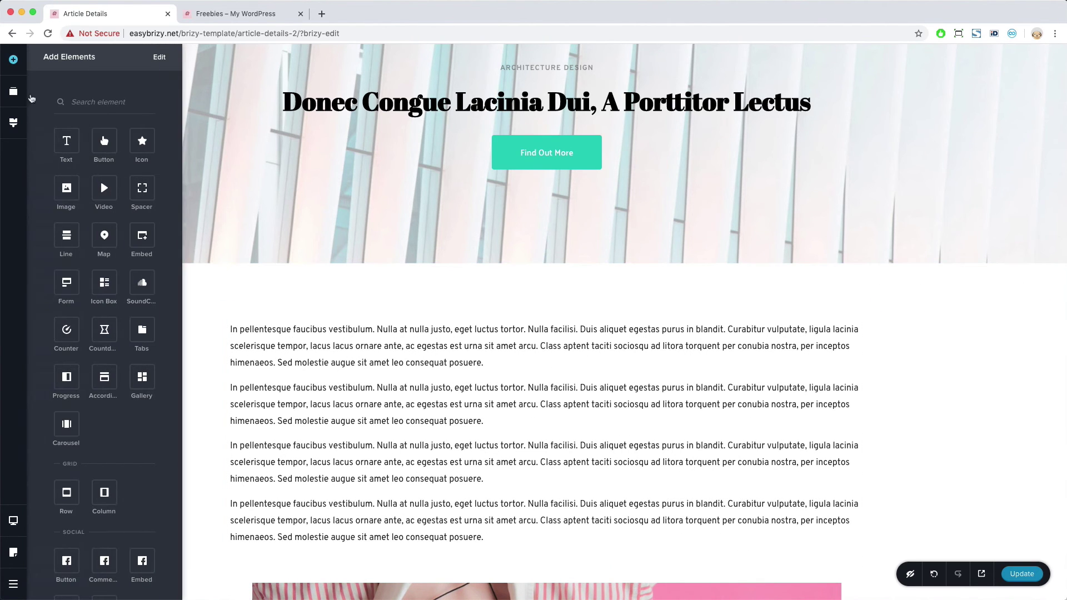
pyautogui.moveTo(71, 462); pyautogui.dragTo(318, 306)
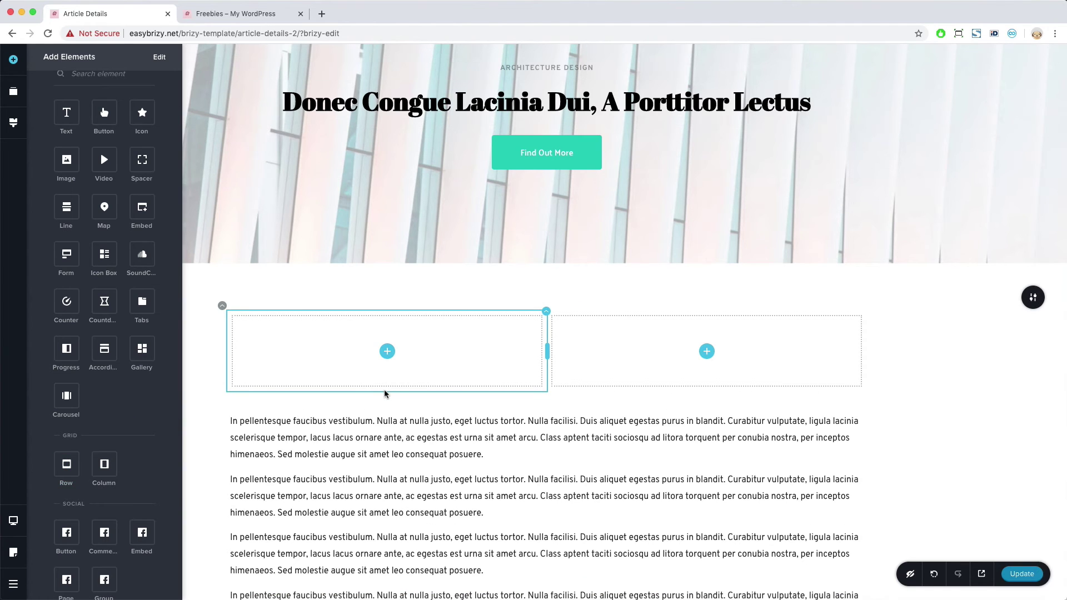
pyautogui.click(542, 322)
pyautogui.click(615, 284)
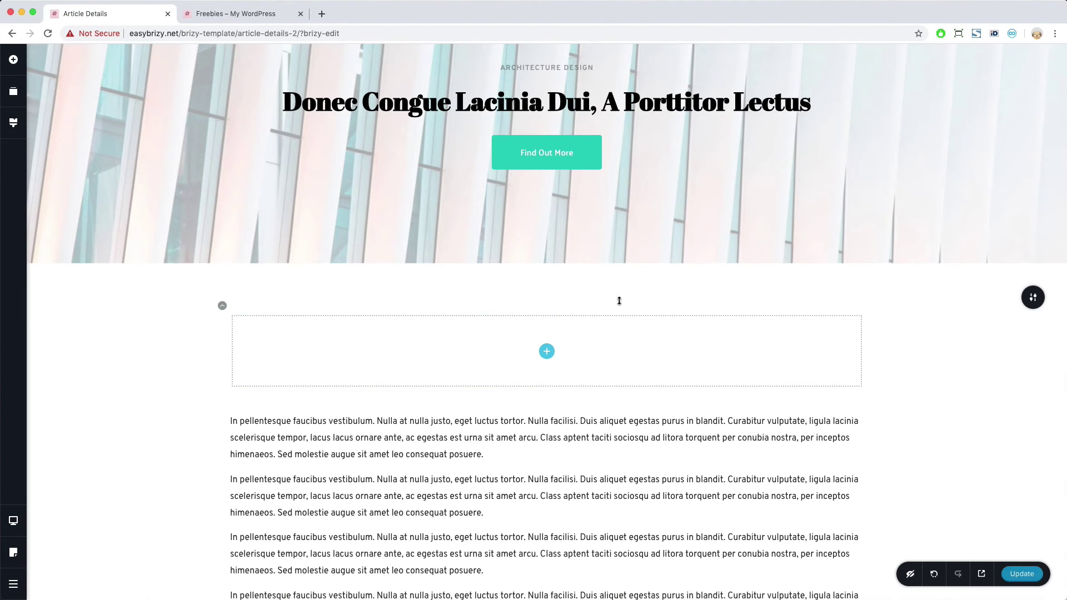
# Step: Move the Post Content element into the new row and delete the empty column beside it
pyautogui.moveTo(876, 401); pyautogui.dragTo(246, 354)
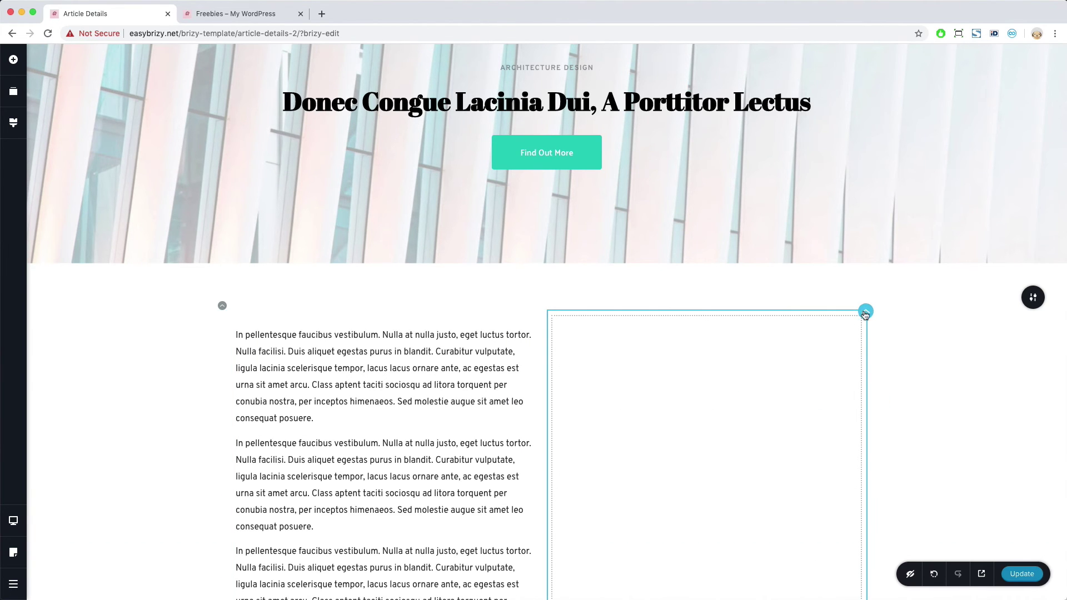
pyautogui.click(865, 314)
pyautogui.click(894, 350)
pyautogui.click(865, 315)
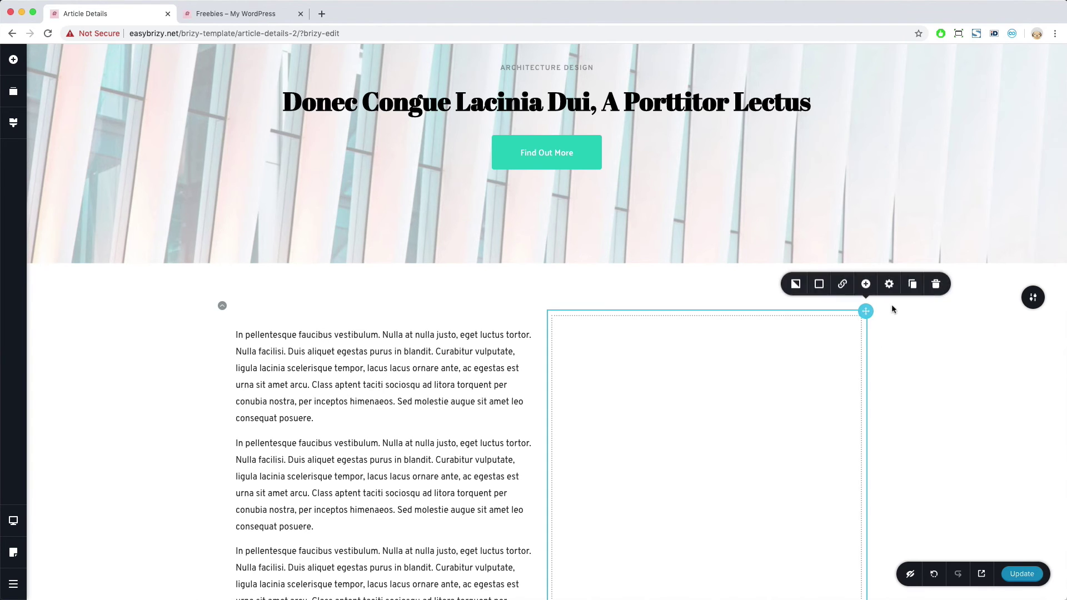
pyautogui.click(935, 283)
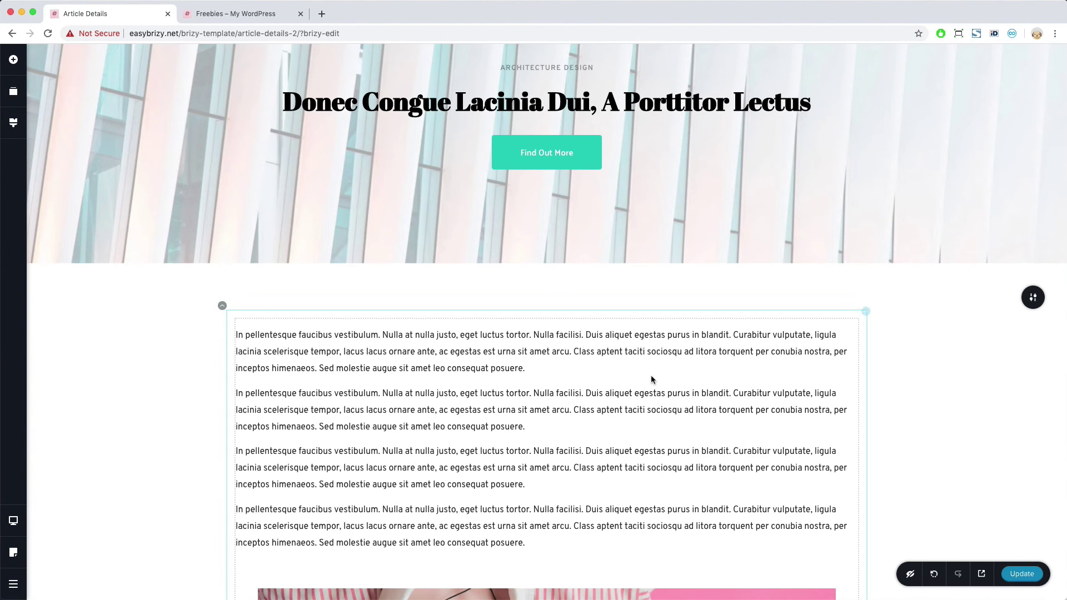
# Step: Set the width of the row containing the post content to 72%
pyautogui.click(224, 308)
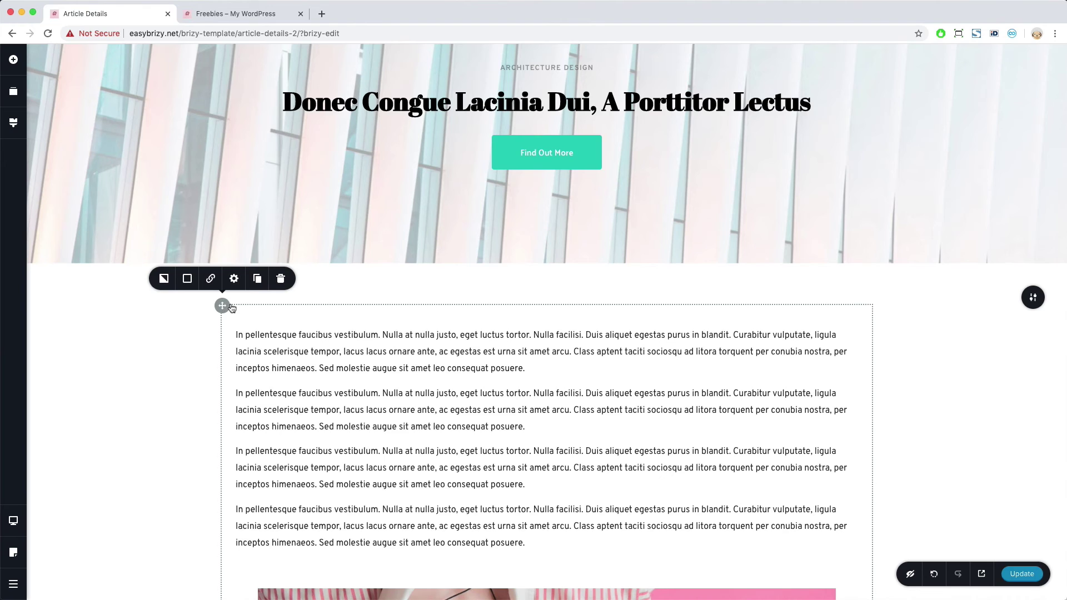
pyautogui.click(238, 284)
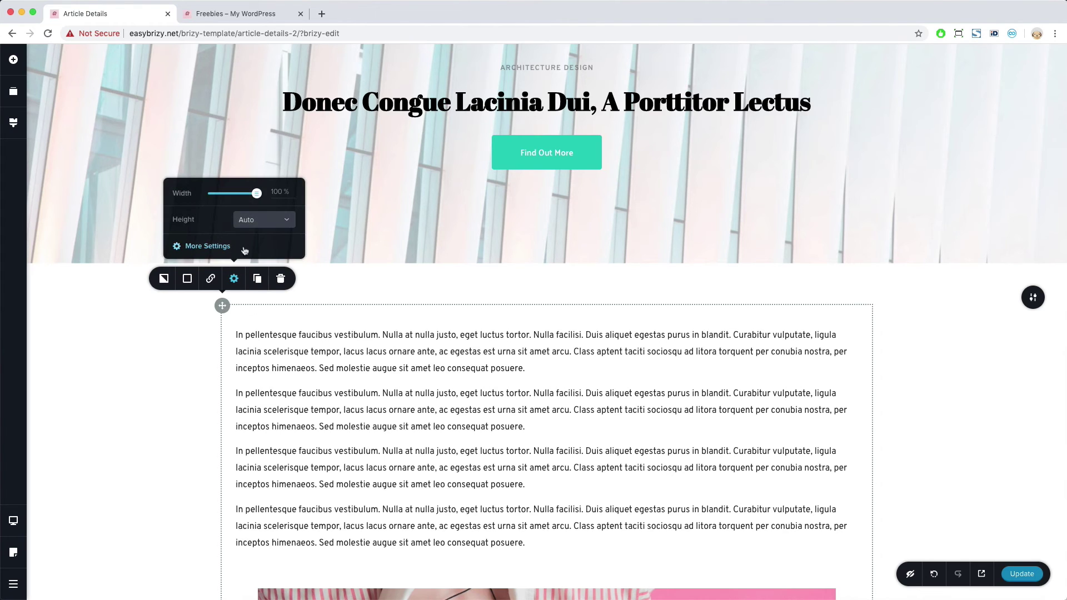
pyautogui.moveTo(258, 194)
pyautogui.mouseDown()
pyautogui.moveTo(223, 194)
pyautogui.moveTo(238, 194)
pyautogui.mouseUp()
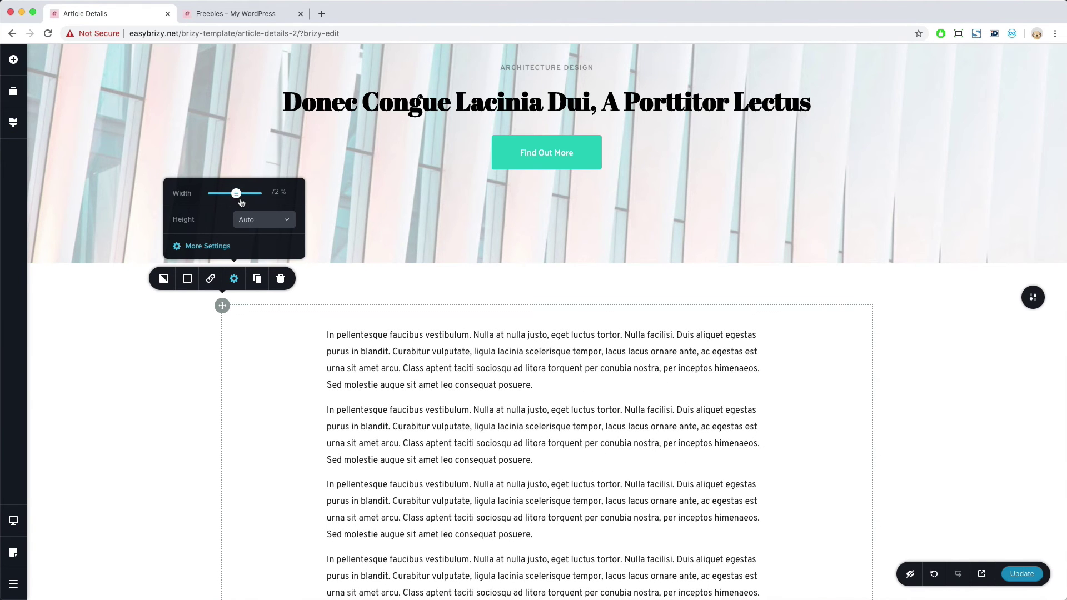
pyautogui.scroll(-3, 434, 418)
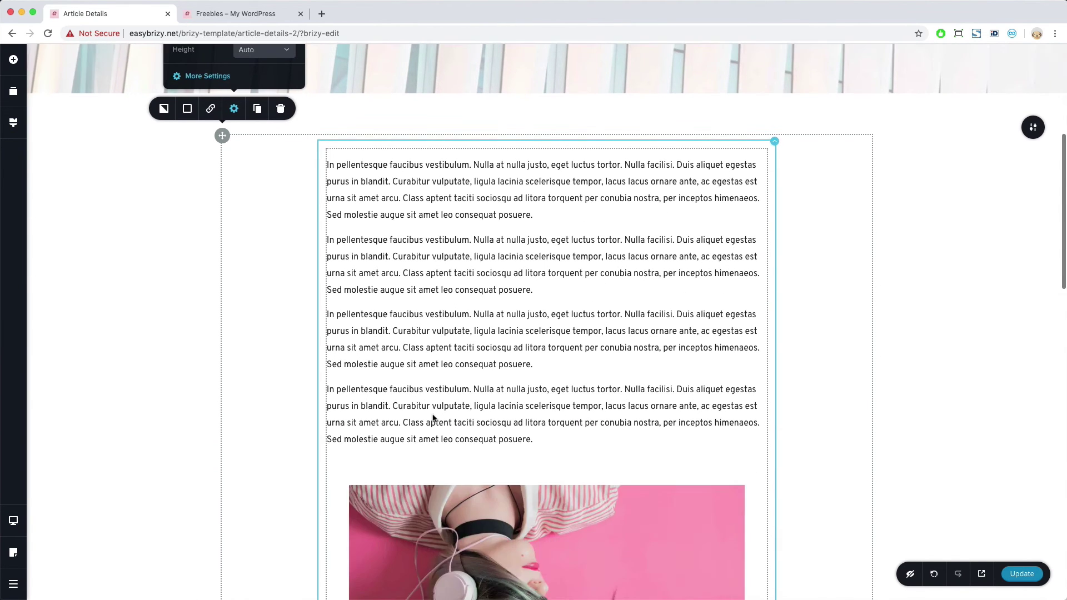
pyautogui.scroll(1, 279, 338)
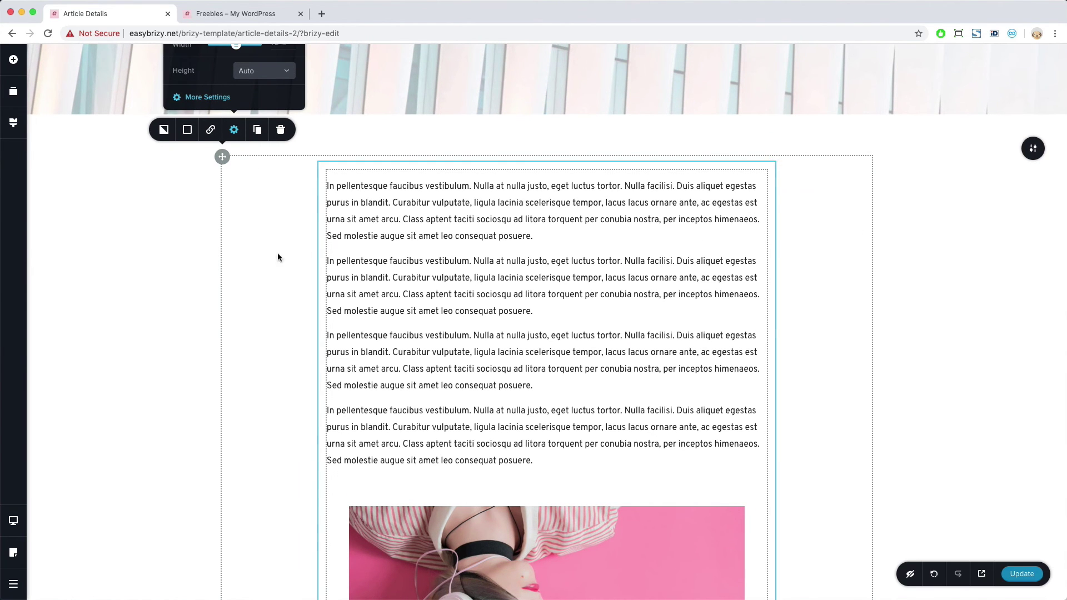
# Step: Undo the last width change on the row holding the post content
pyautogui.click(173, 260)
pyautogui.click(936, 572)
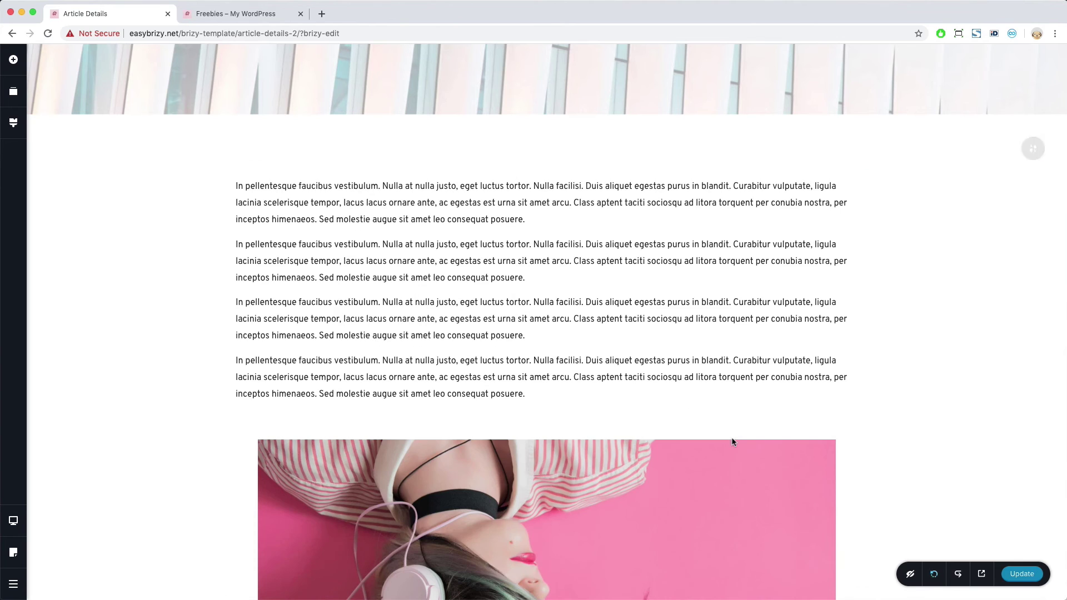
pyautogui.click(14, 60)
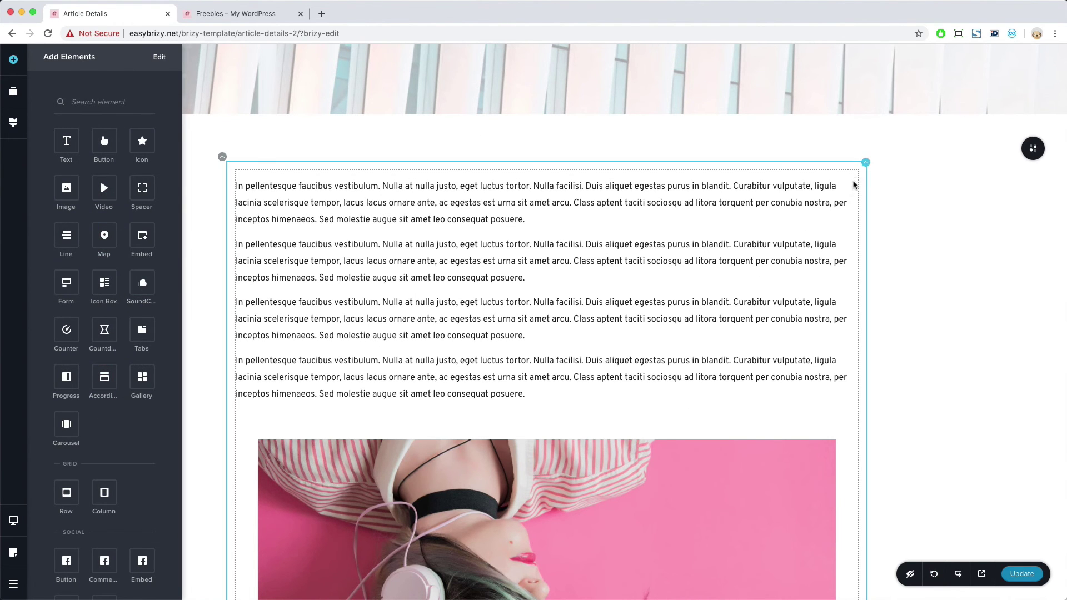
# Step: Duplicate the post content column and remove the post content from the copy to leave an empty column
pyautogui.click(854, 184)
pyautogui.click(912, 135)
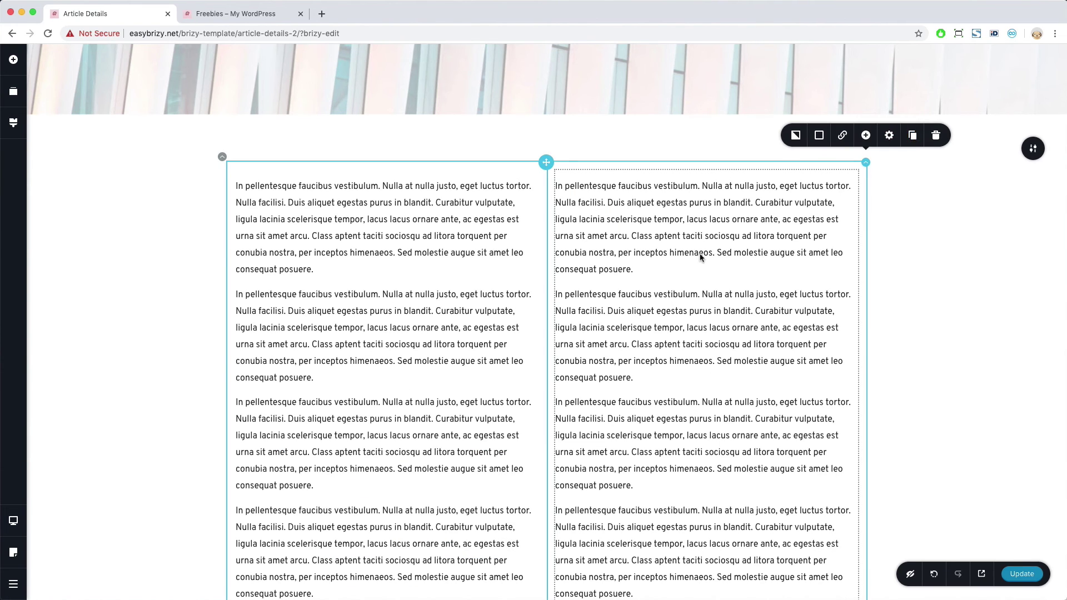
pyautogui.click(769, 151)
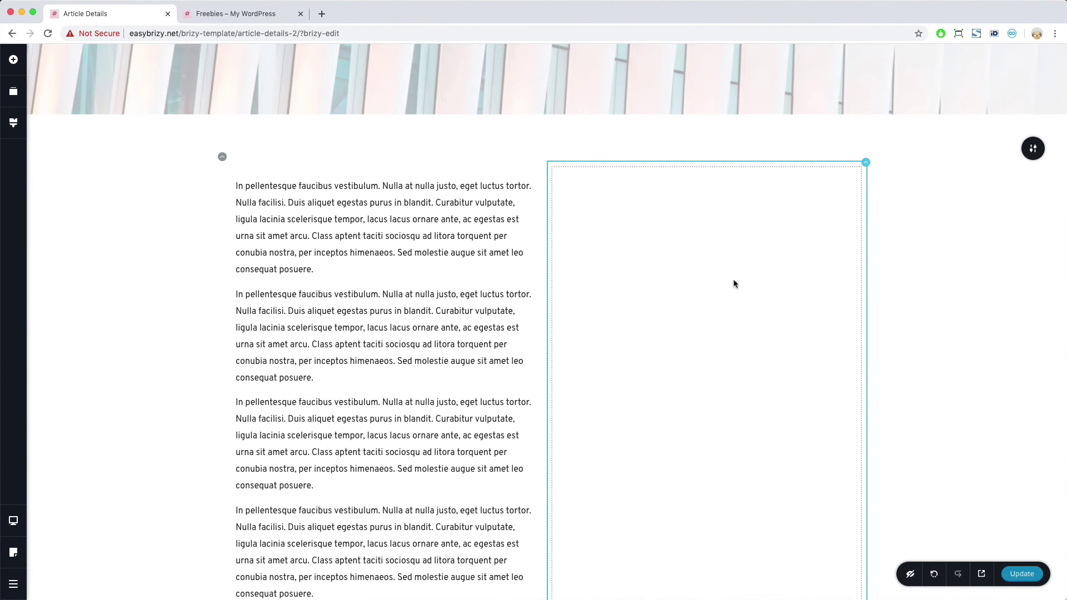
# Step: Widen the post content column to nearly three quarters of the row, leaving a narrow empty sidebar, and review the layout
pyautogui.scroll(-5, 548, 489)
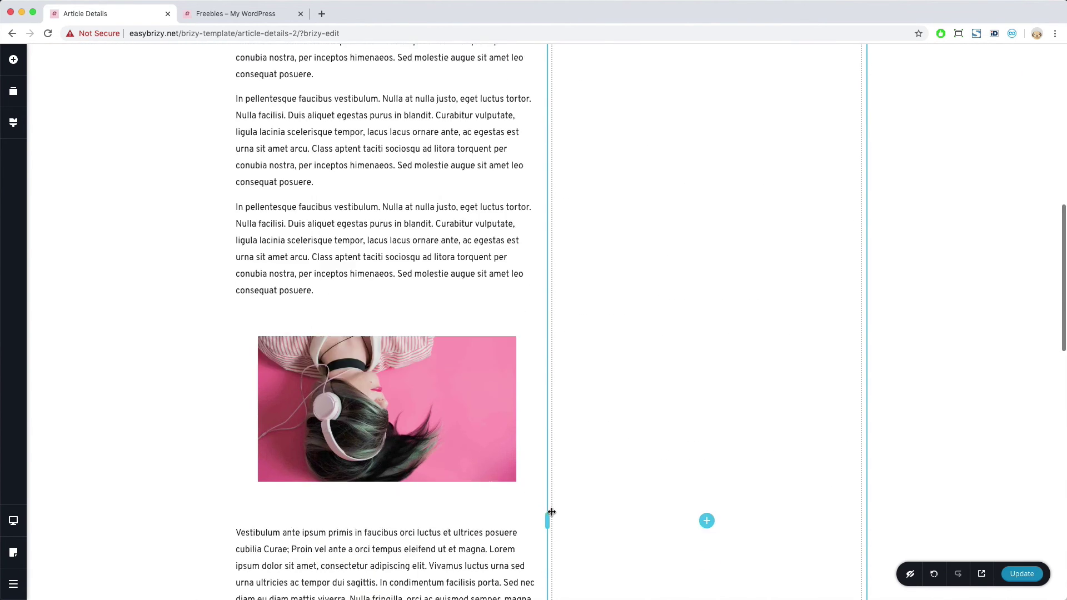
pyautogui.moveTo(547, 523); pyautogui.dragTo(688, 489)
pyautogui.scroll(10, 688, 488)
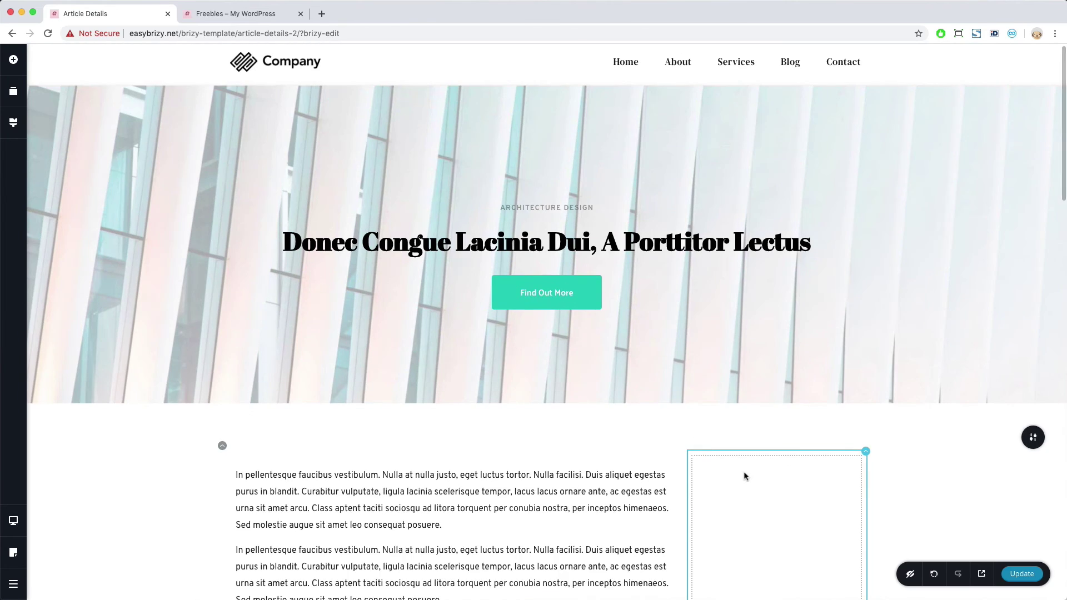
pyautogui.scroll(-3, 745, 474)
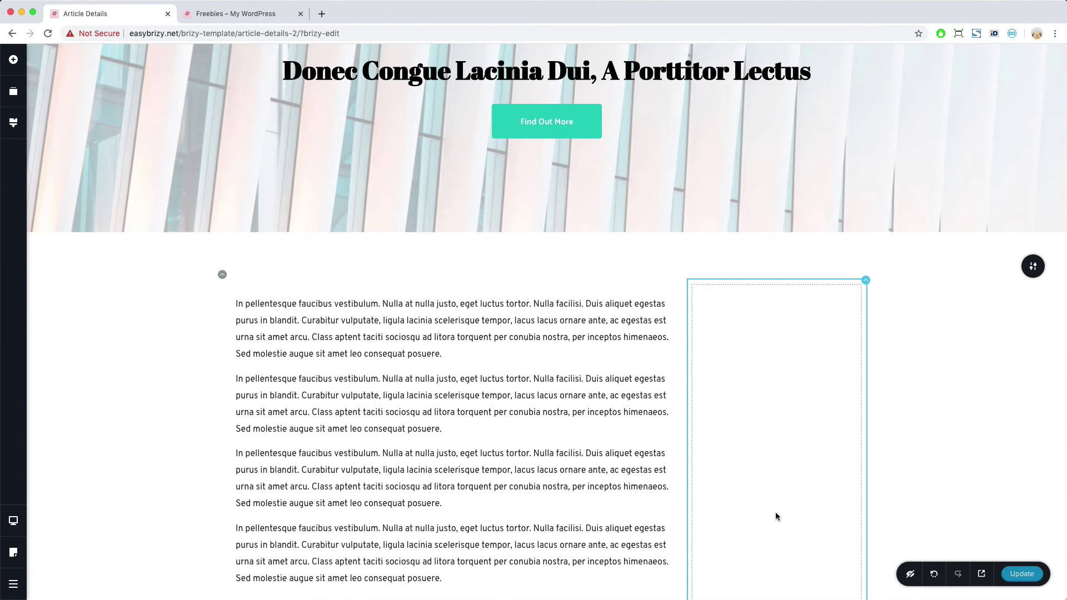
pyautogui.scroll(-3, 772, 510)
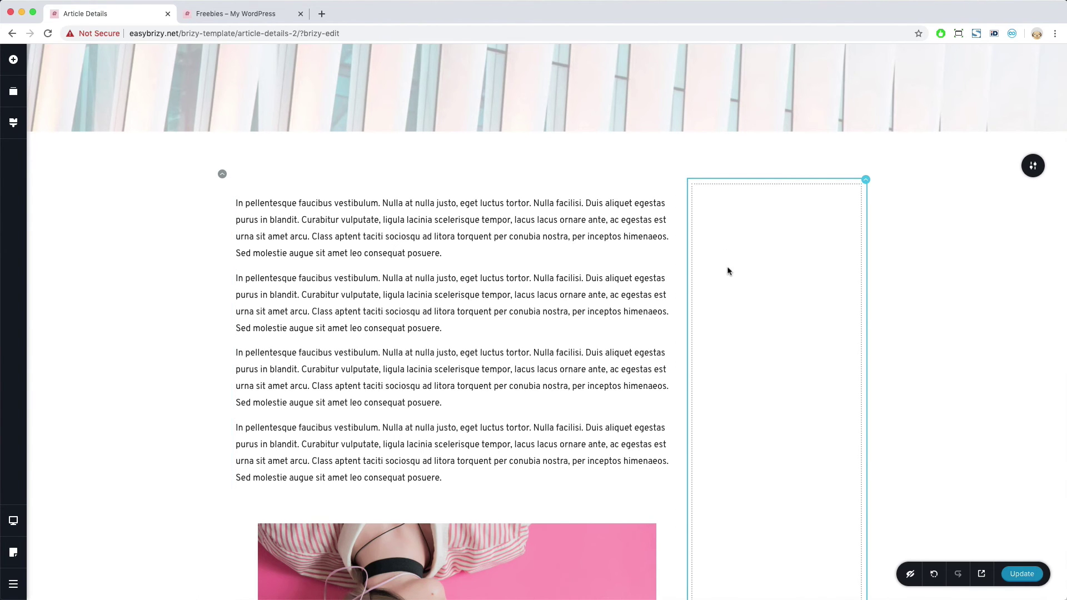
pyautogui.scroll(5, 729, 271)
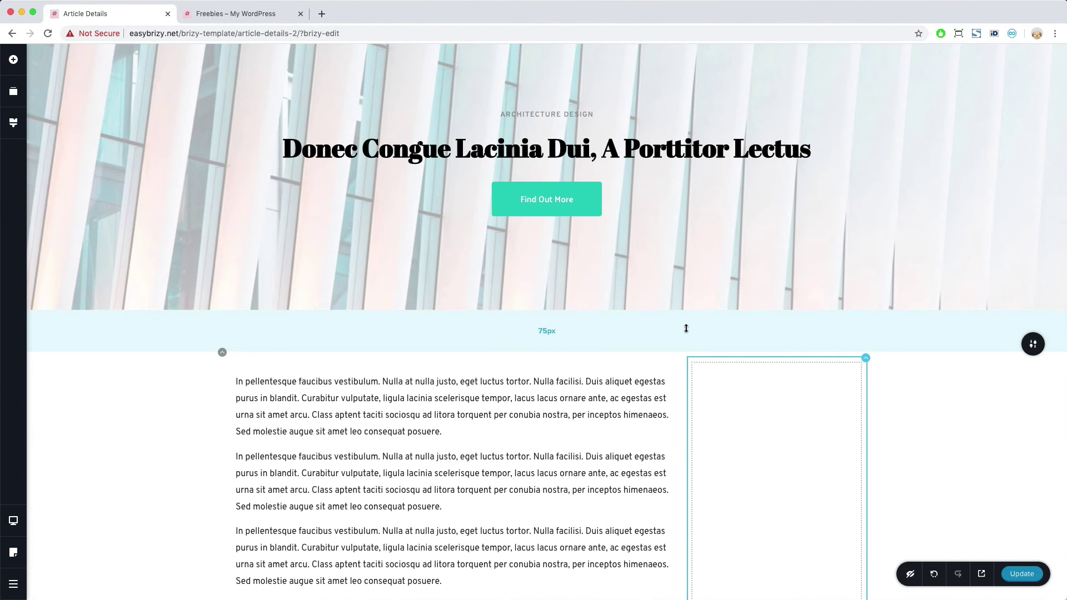
pyautogui.scroll(1, 686, 329)
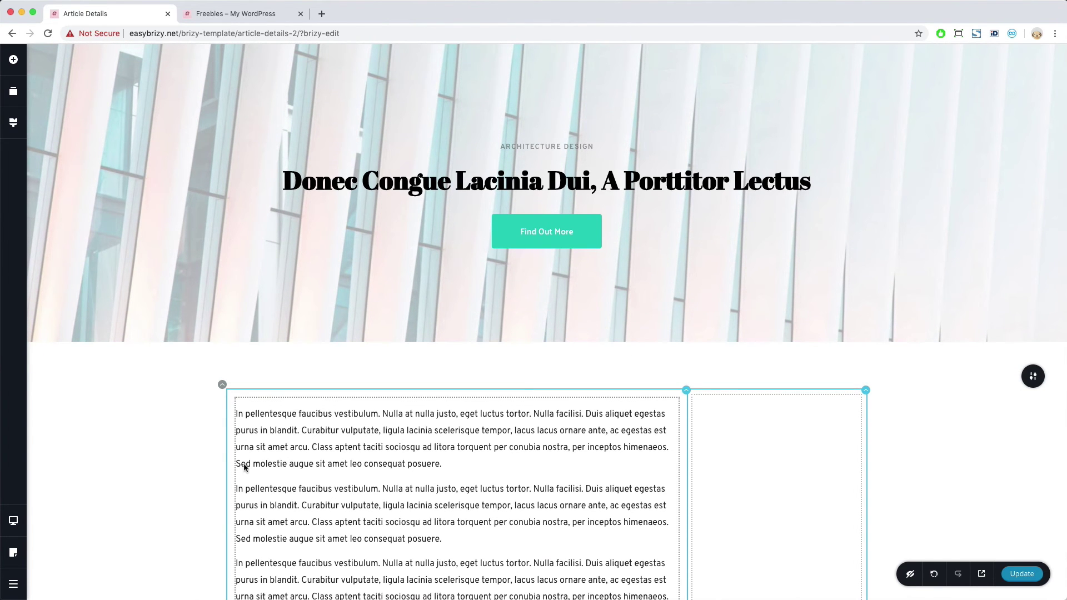
pyautogui.scroll(-5, 136, 431)
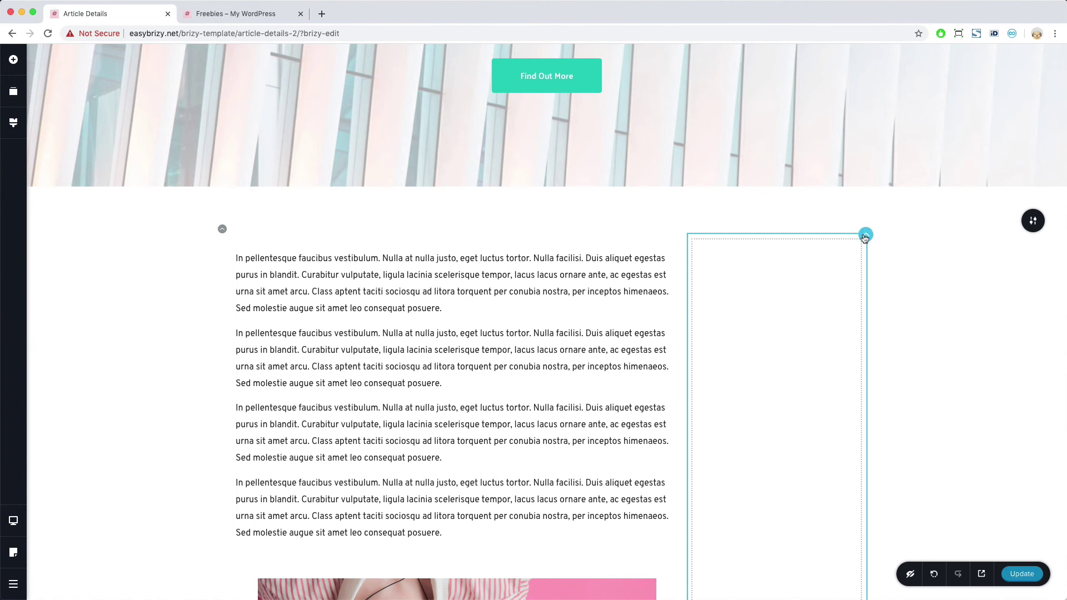
# Step: Delete the empty column beside the post content and set the width of the remaining row to 65%
pyautogui.click(865, 236)
pyautogui.click(935, 211)
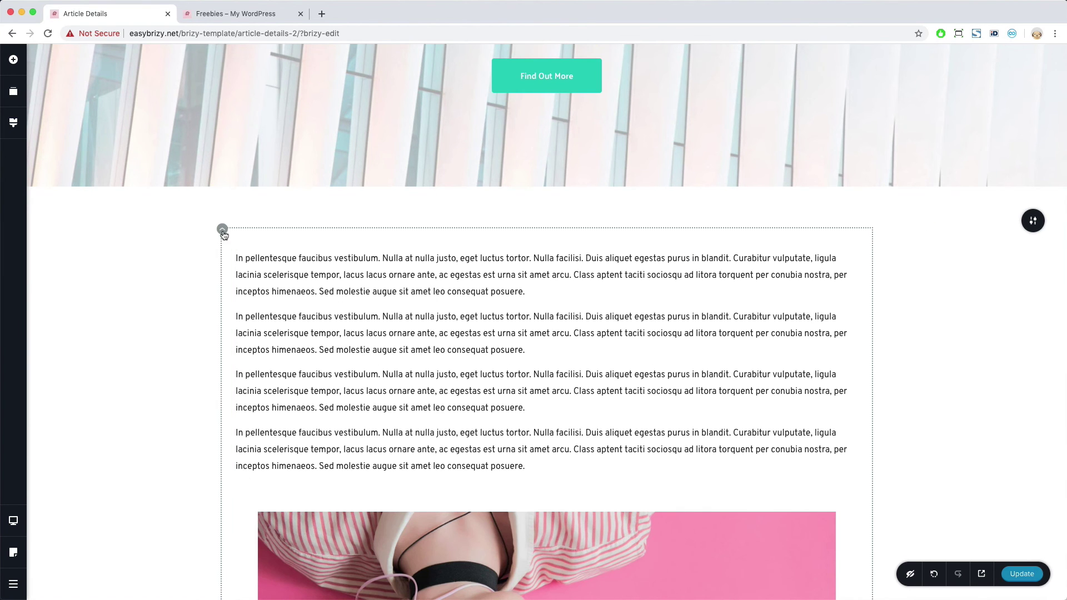
pyautogui.click(223, 231)
pyautogui.click(234, 202)
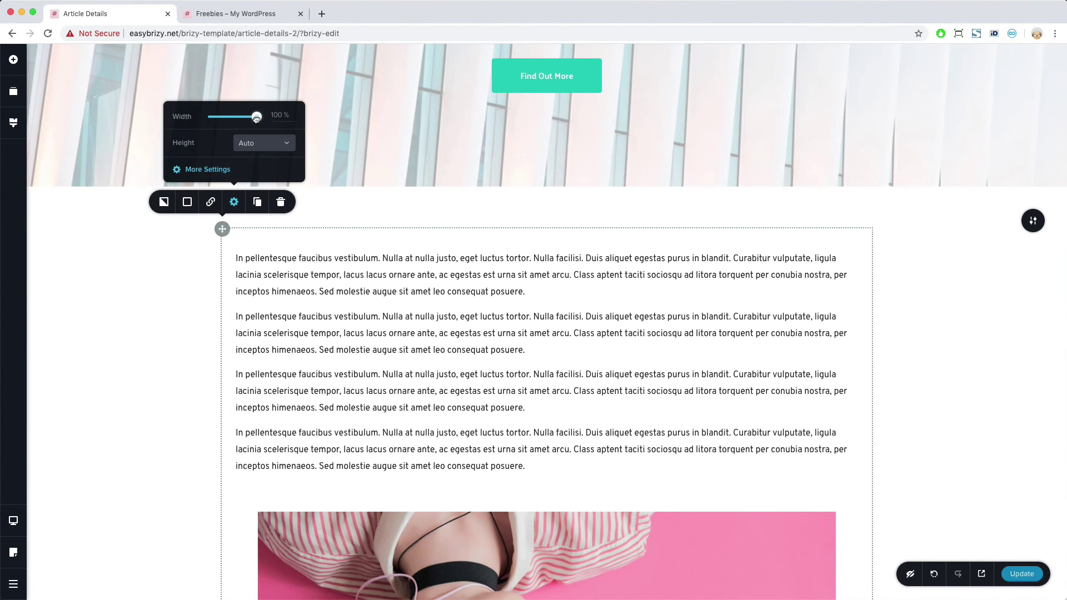
pyautogui.moveTo(256, 117); pyautogui.dragTo(231, 118)
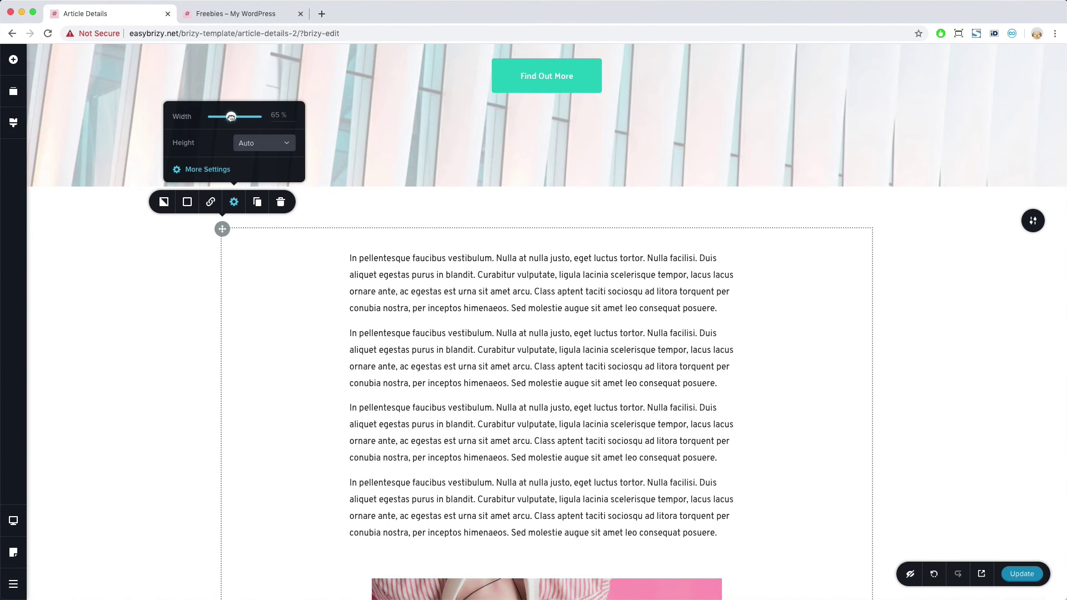
# Step: Add a blank block between the post content and the footer and reduce it to a single column
pyautogui.scroll(-15, 490, 473)
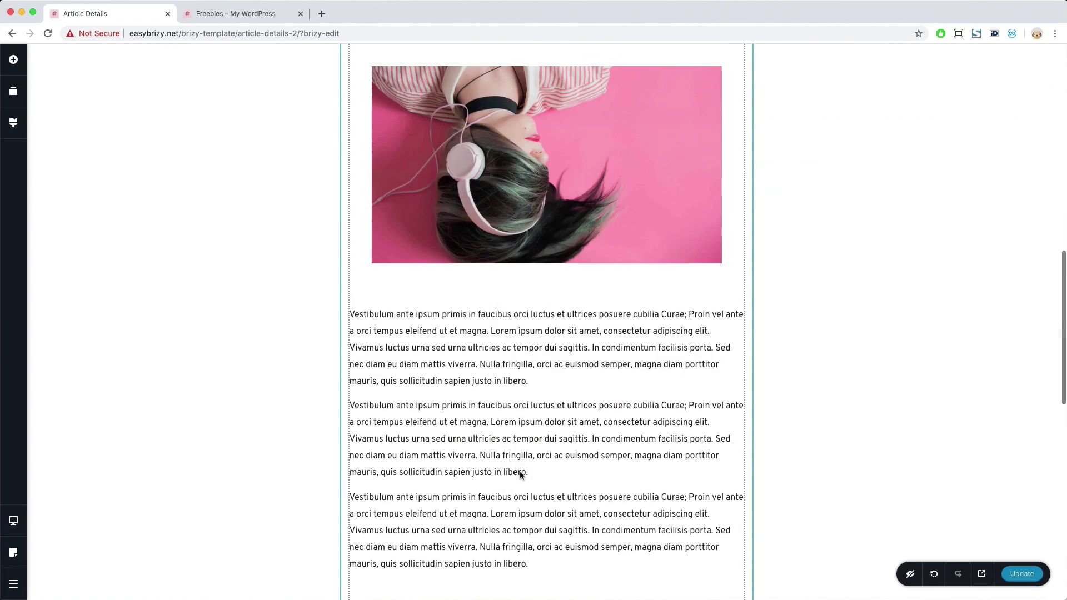
pyautogui.scroll(10, 493, 402)
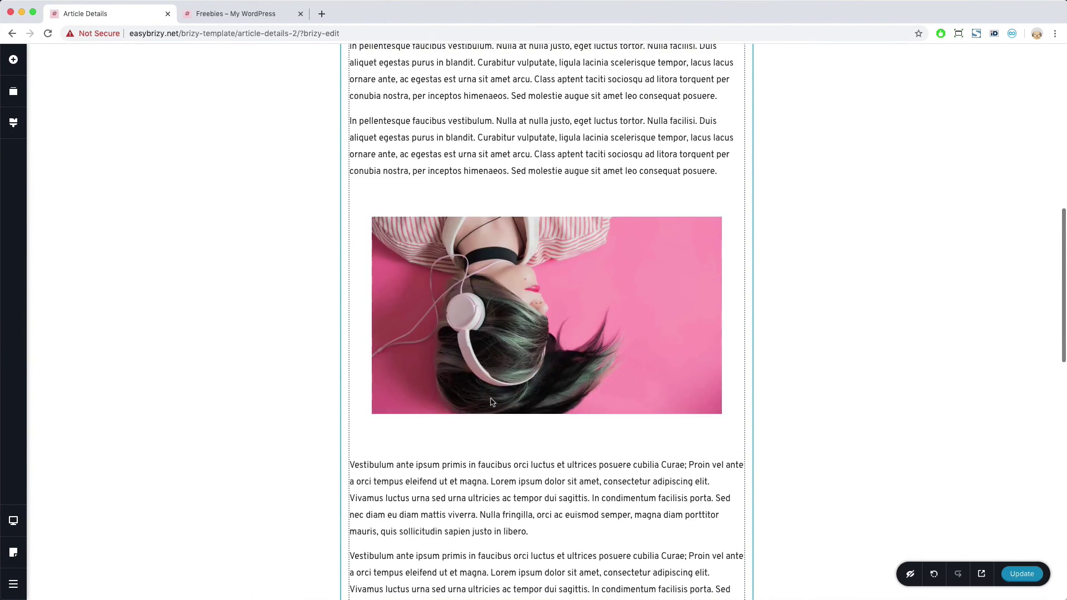
pyautogui.scroll(-15, 491, 402)
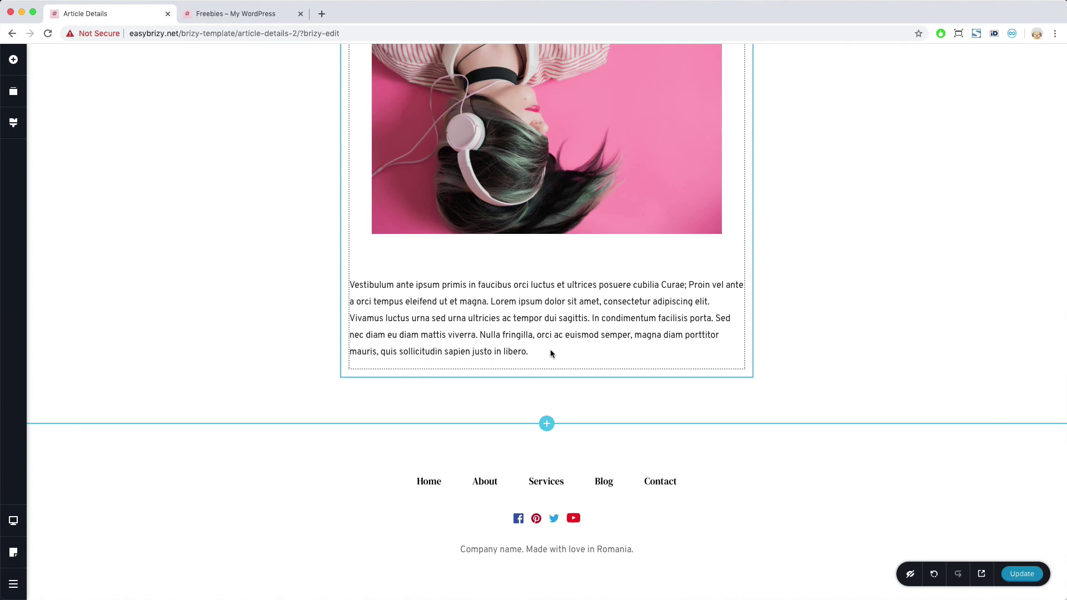
pyautogui.click(547, 424)
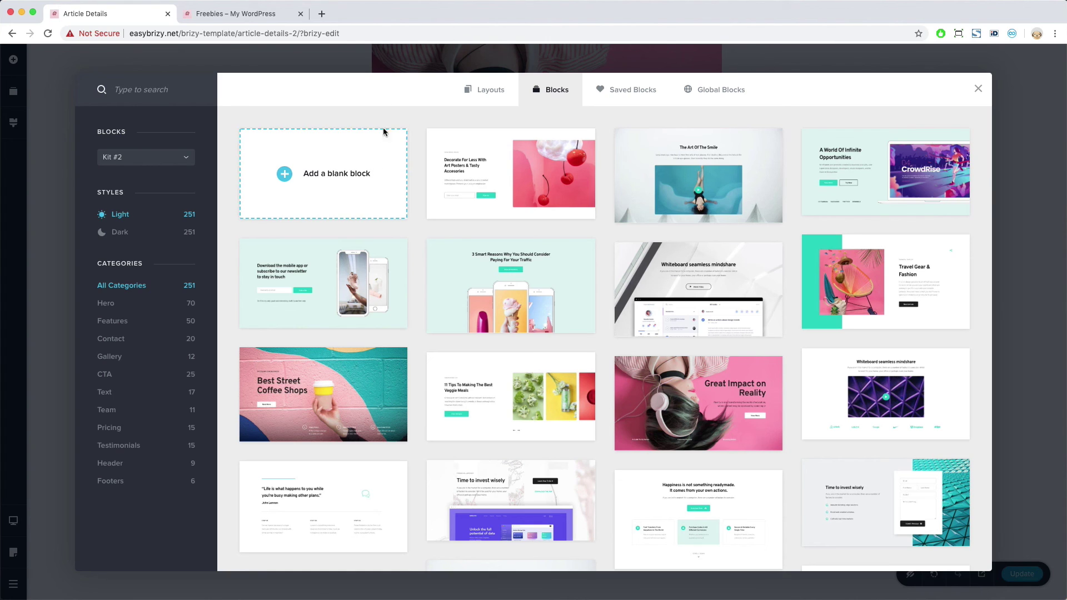
pyautogui.click(351, 216)
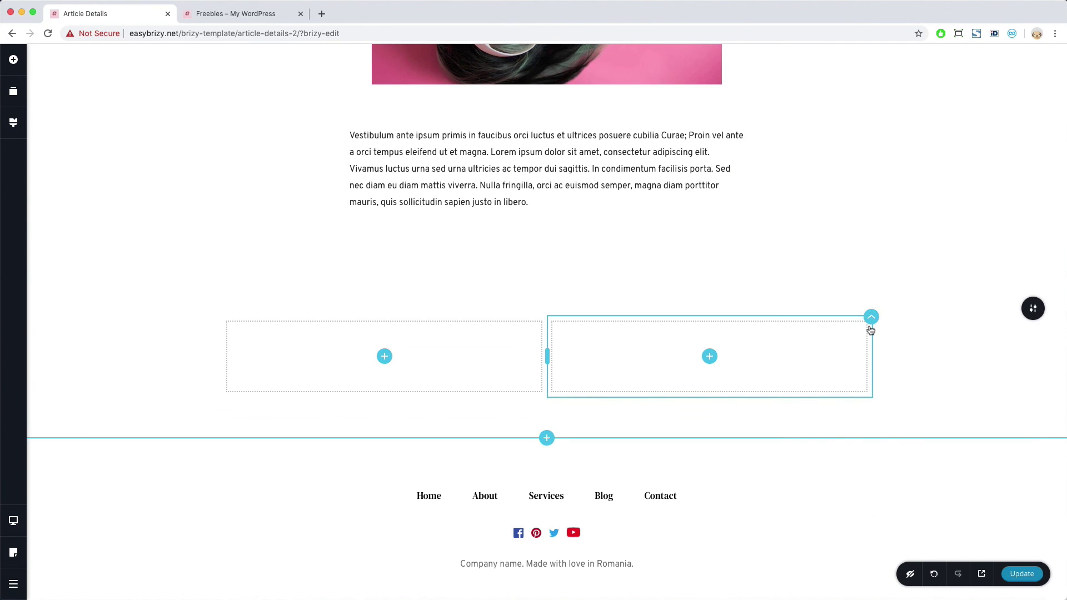
pyautogui.click(871, 319)
pyautogui.click(941, 290)
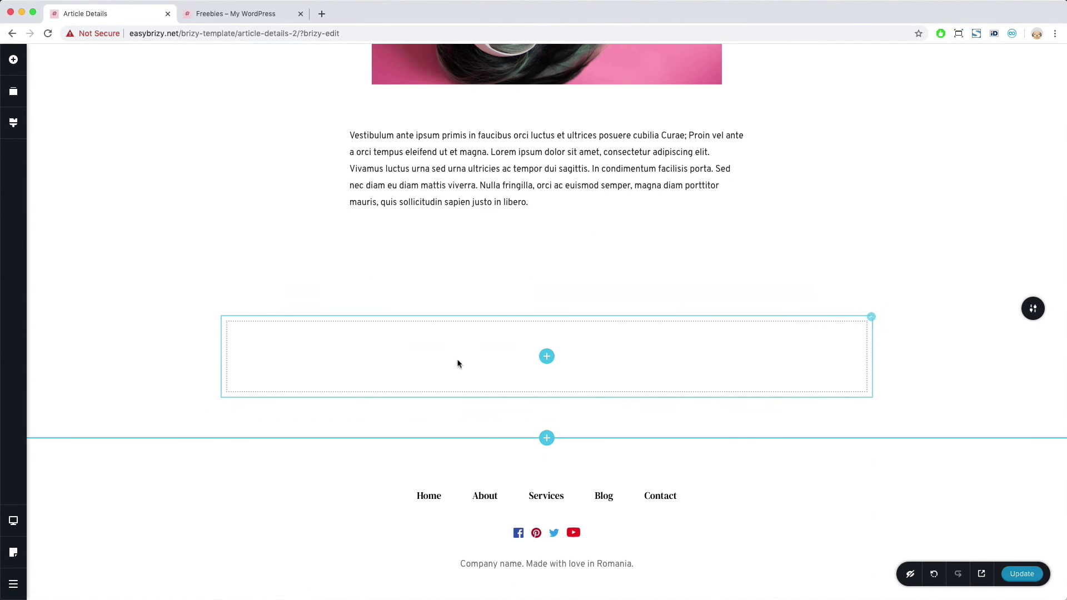
# Step: Place a WordPress Posts element in the empty column of the new block above the footer
pyautogui.click(16, 65)
pyautogui.scroll(-6, 142, 334)
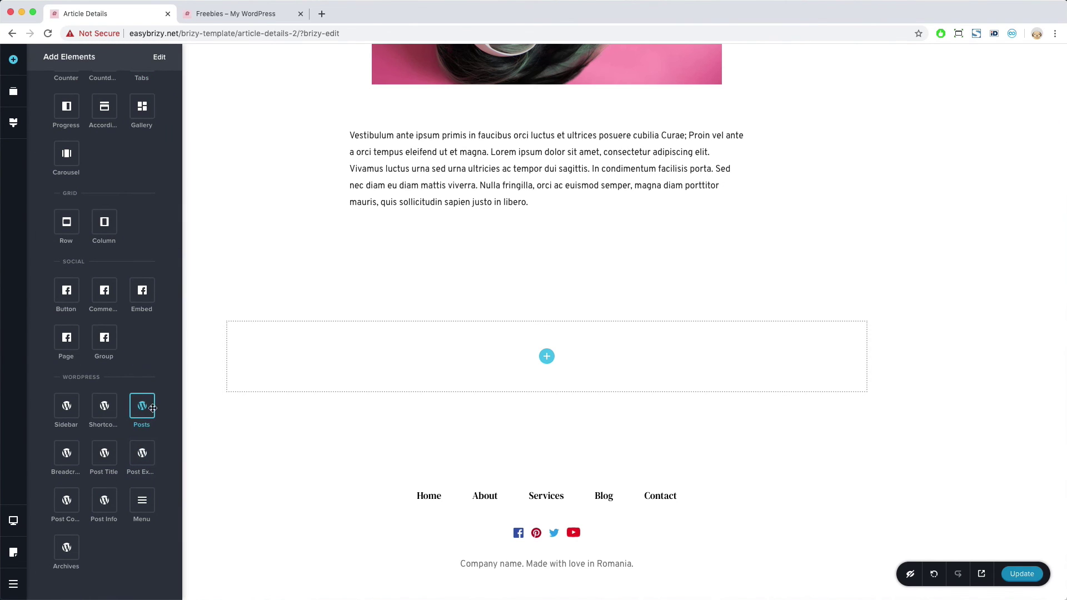
pyautogui.moveTo(152, 409); pyautogui.dragTo(549, 375)
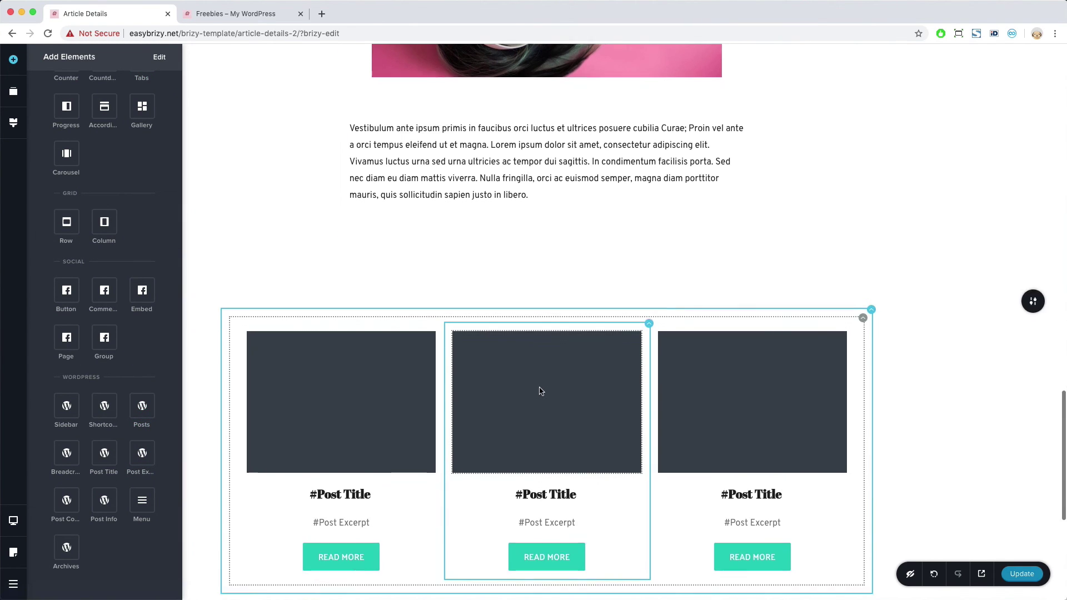
pyautogui.scroll(-3, 539, 387)
pyautogui.scroll(1, 928, 343)
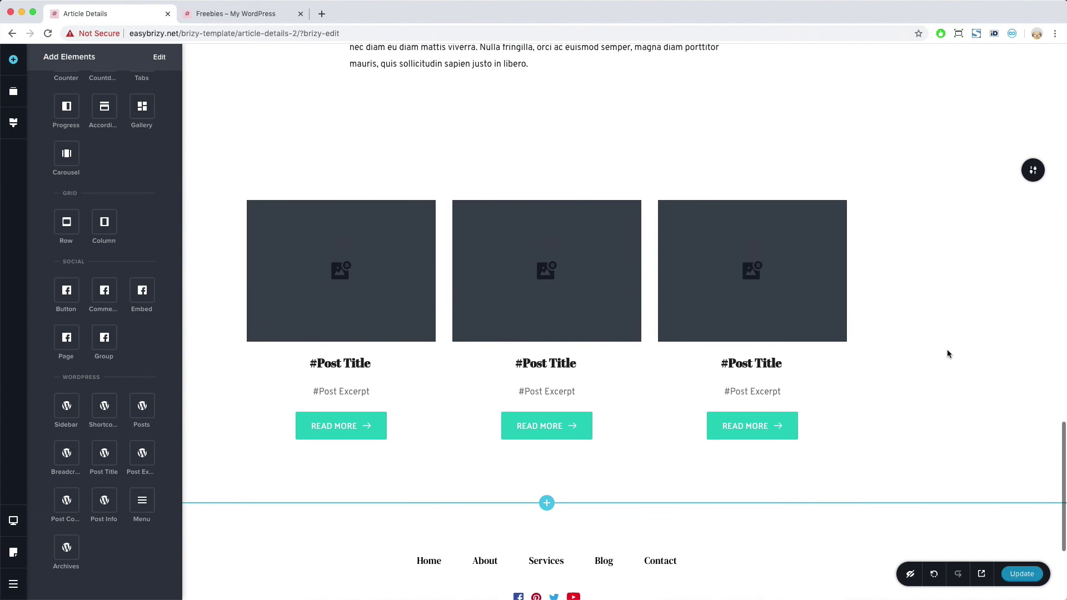
pyautogui.click(947, 349)
# Step: Give the block holding the posts a solid light grey overlay, #F3F3F3, at full opacity
pyautogui.click(1034, 171)
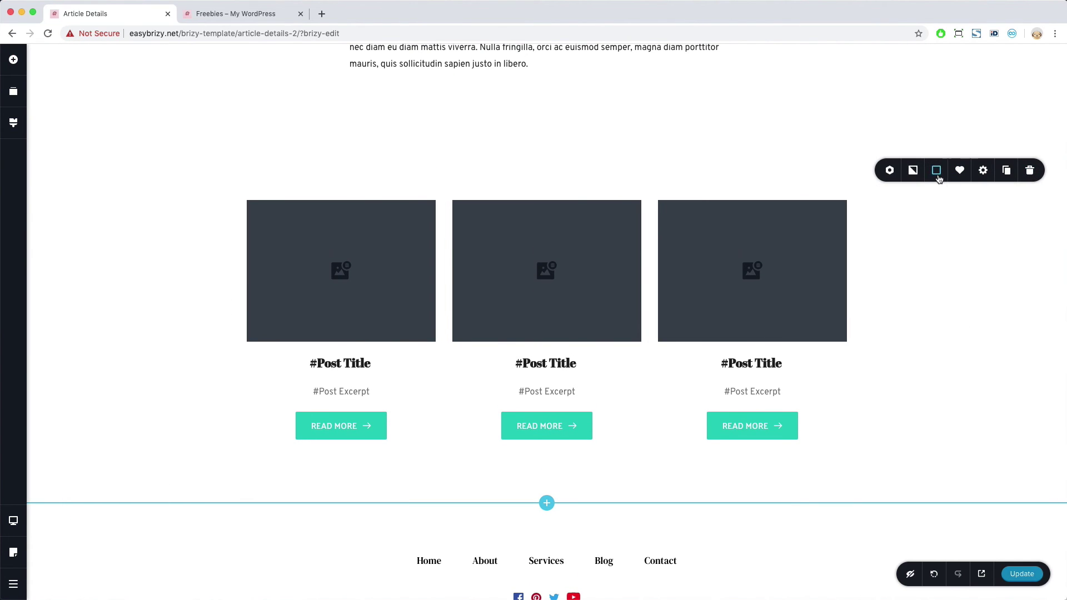
pyautogui.click(936, 170)
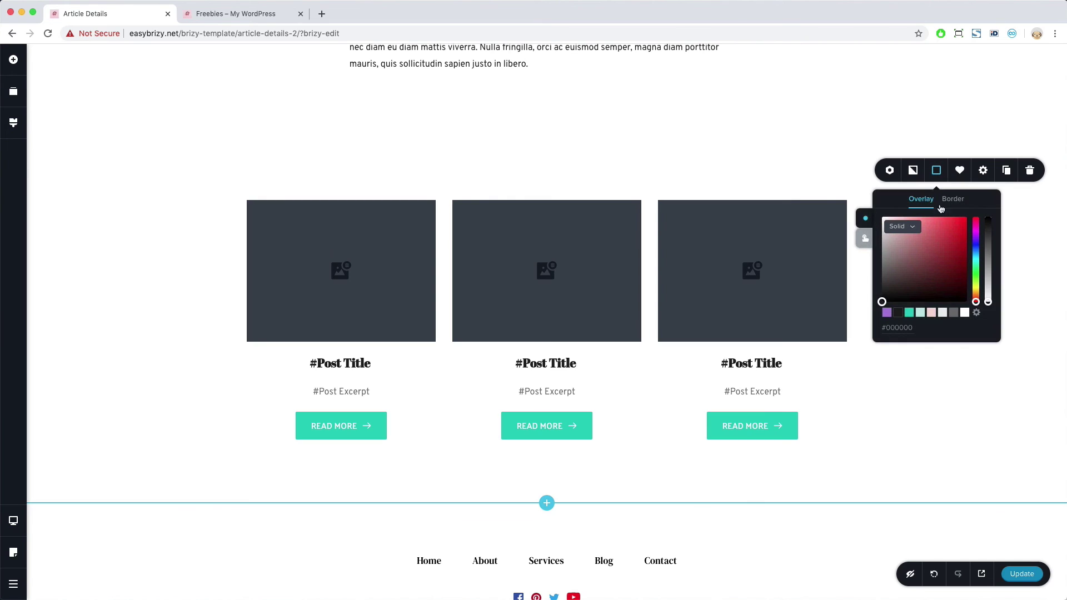
pyautogui.click(889, 249)
pyautogui.moveTo(882, 240); pyautogui.dragTo(873, 224)
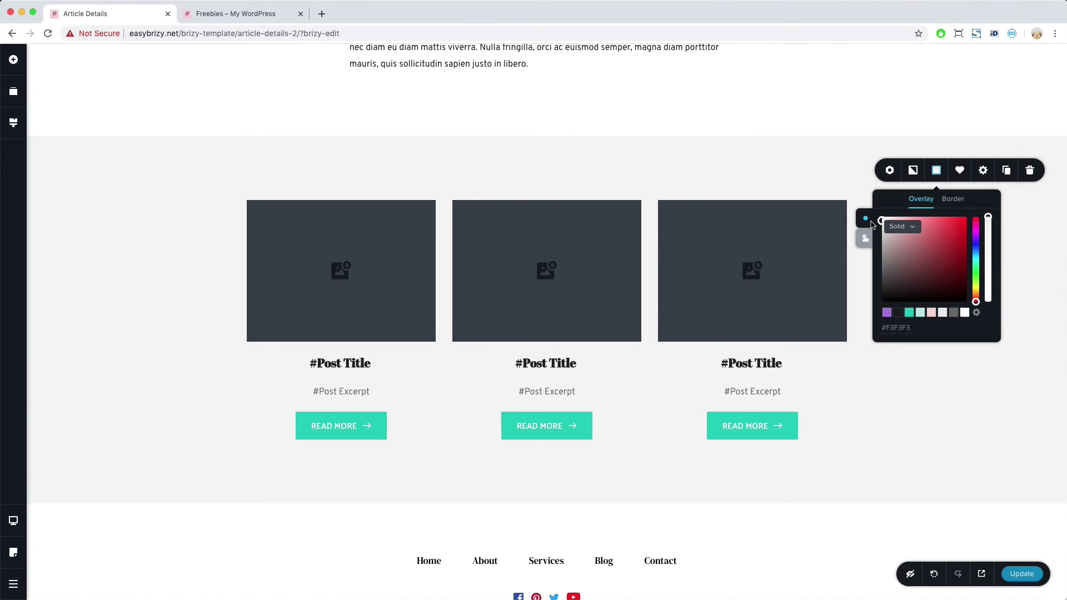
pyautogui.click(150, 329)
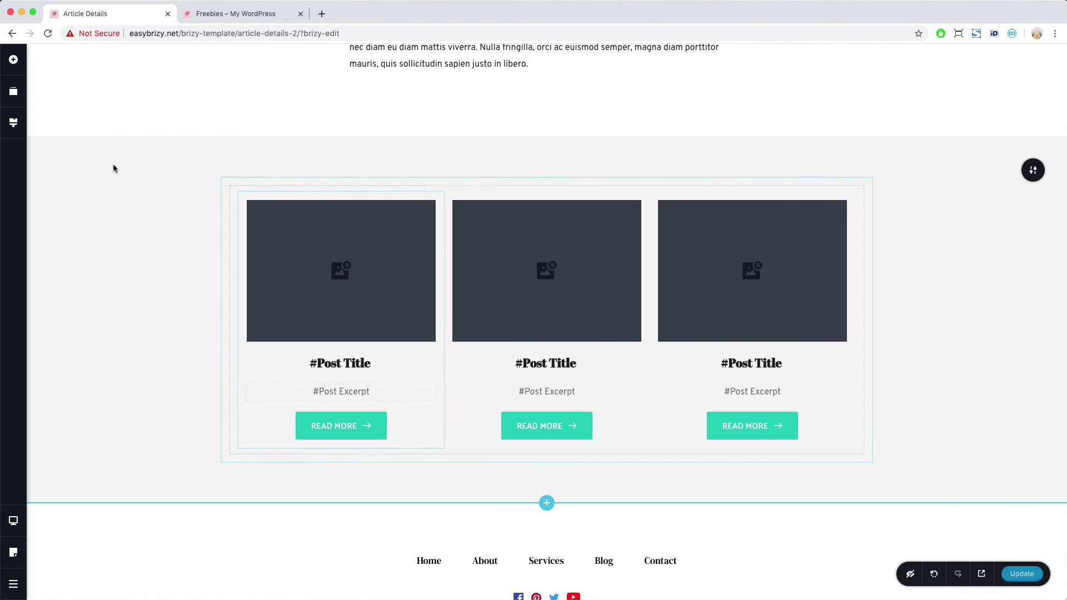
# Step: Add the WordPress Post Title and Post Excerpt elements to the first post card, between its placeholder title and placeholder excerpt
pyautogui.click(13, 60)
pyautogui.scroll(-5, 122, 244)
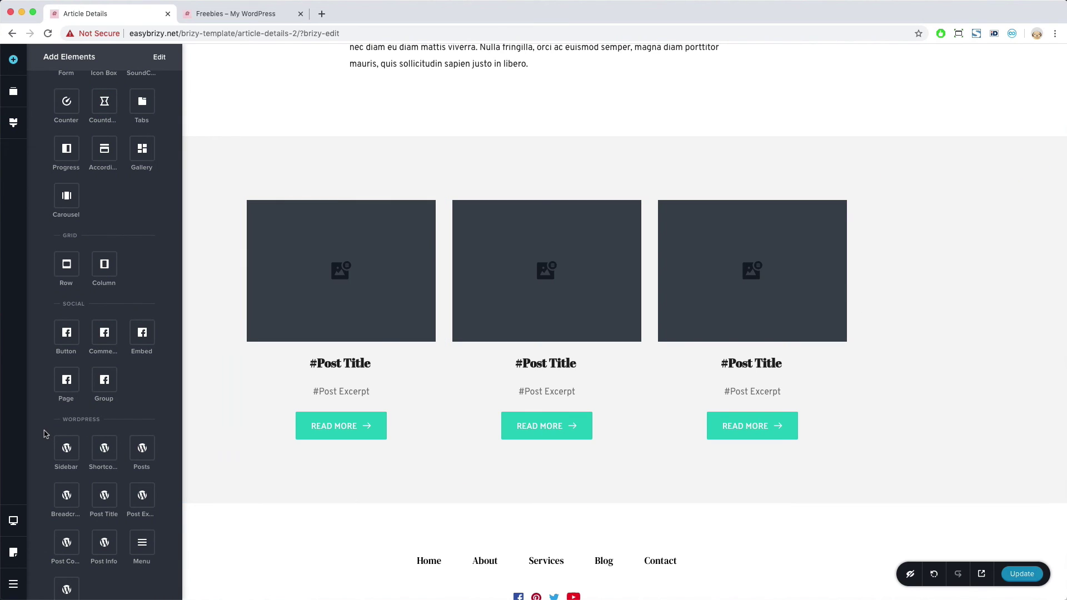
pyautogui.scroll(-1, 45, 434)
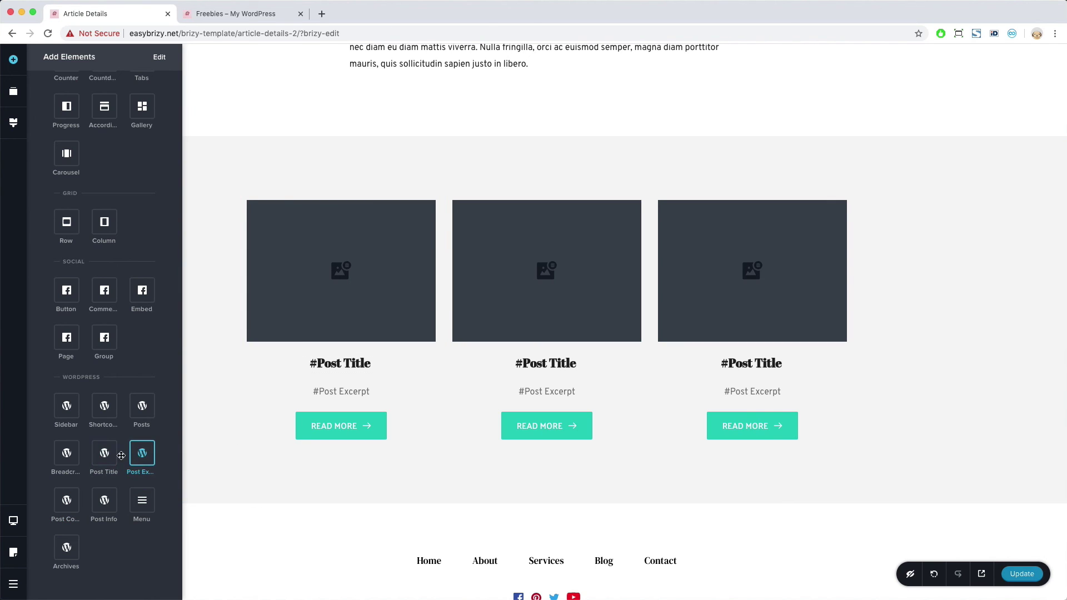
pyautogui.moveTo(108, 455); pyautogui.dragTo(325, 395)
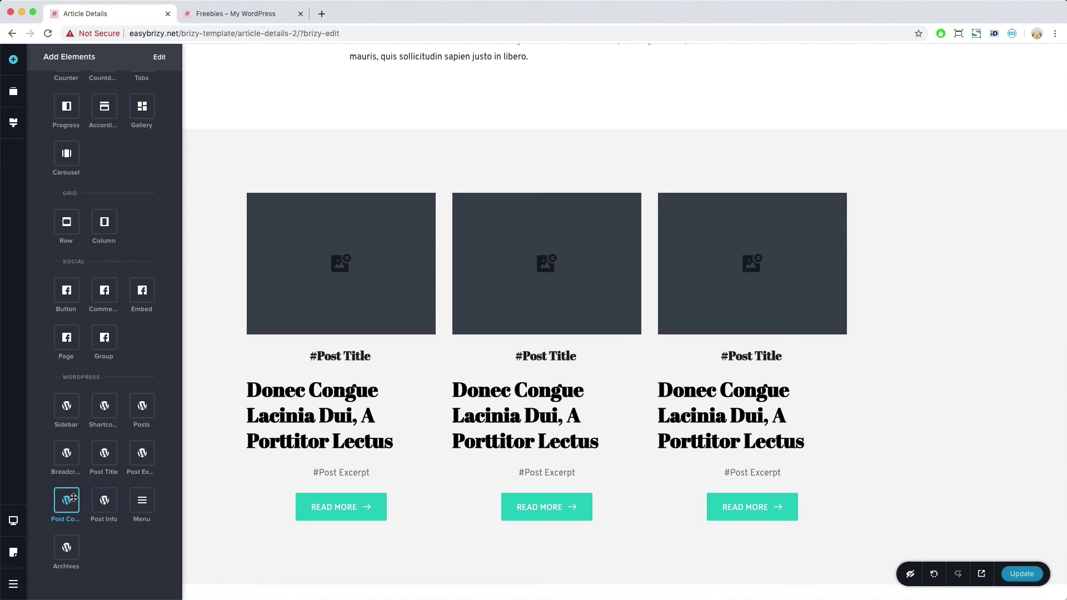
pyautogui.moveTo(84, 496); pyautogui.dragTo(332, 473)
pyautogui.scroll(-1, 331, 473)
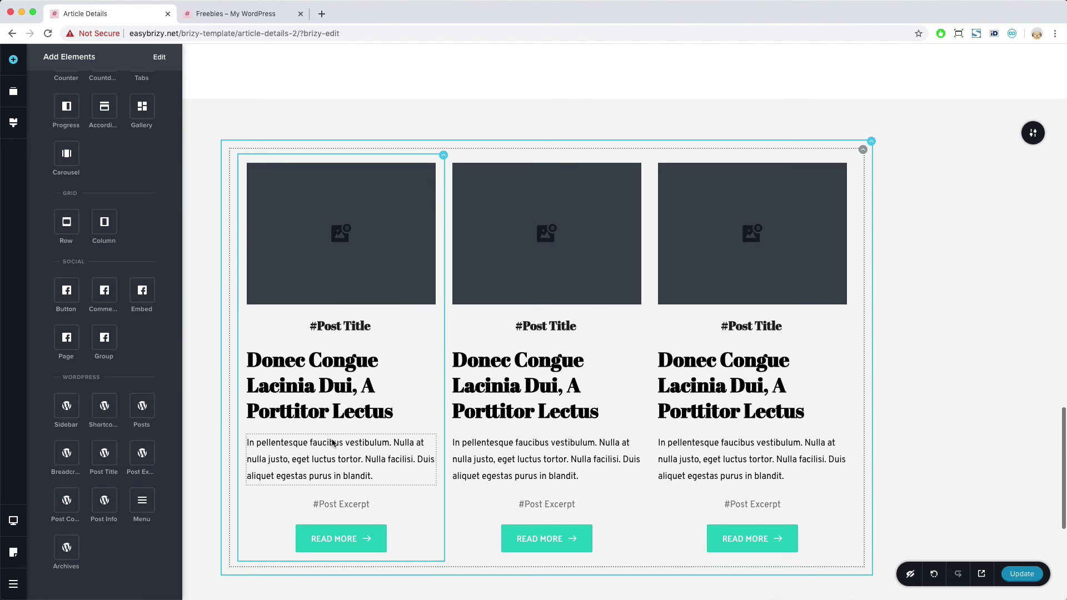
# Step: Delete the #Post Title and #Post Excerpt placeholder texts from the post card
pyautogui.click(356, 326)
pyautogui.click(446, 298)
pyautogui.click(353, 472)
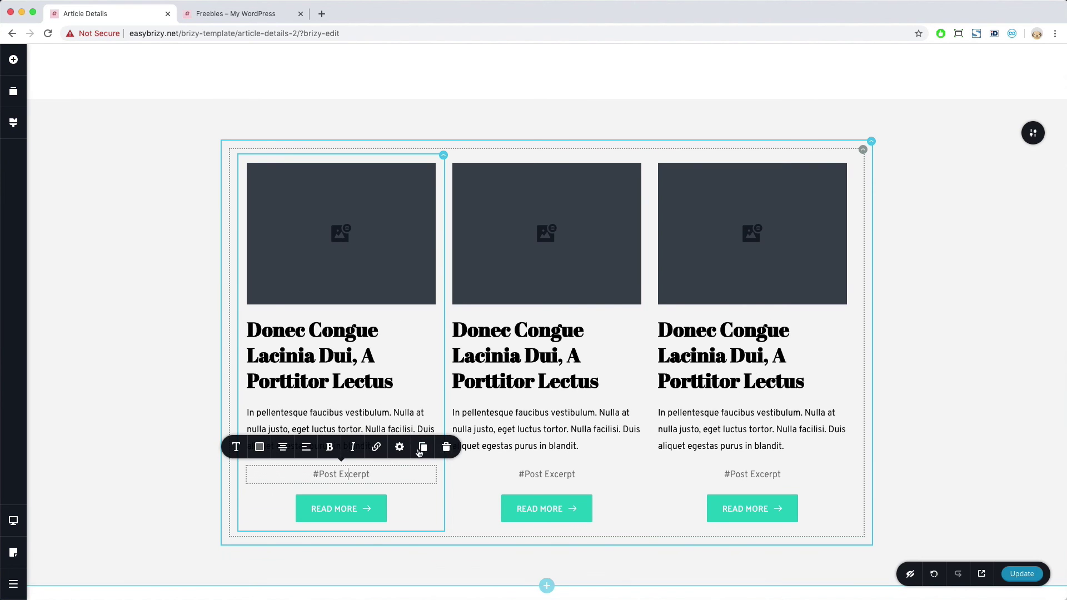
pyautogui.click(448, 447)
# Step: Give the post card's Read More button rounded corners and size M
pyautogui.click(336, 480)
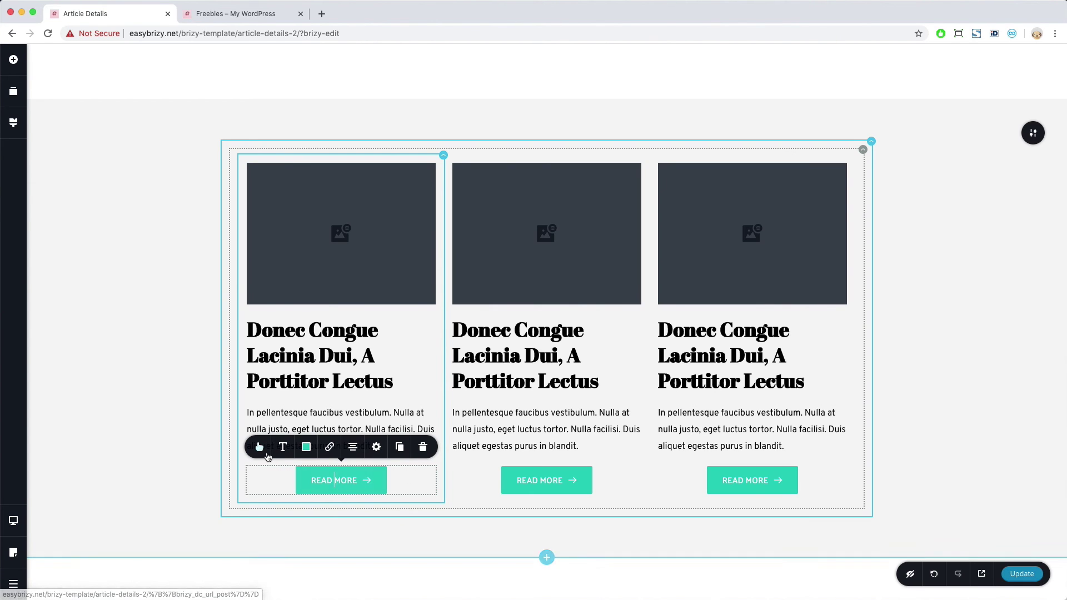
pyautogui.click(261, 447)
pyautogui.click(290, 382)
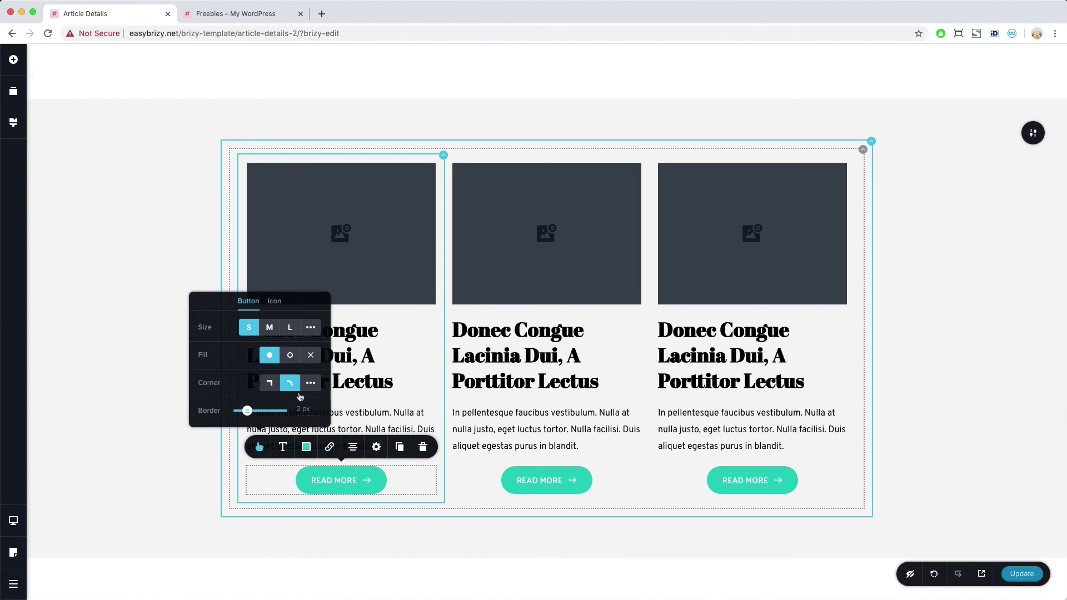
pyautogui.click(269, 327)
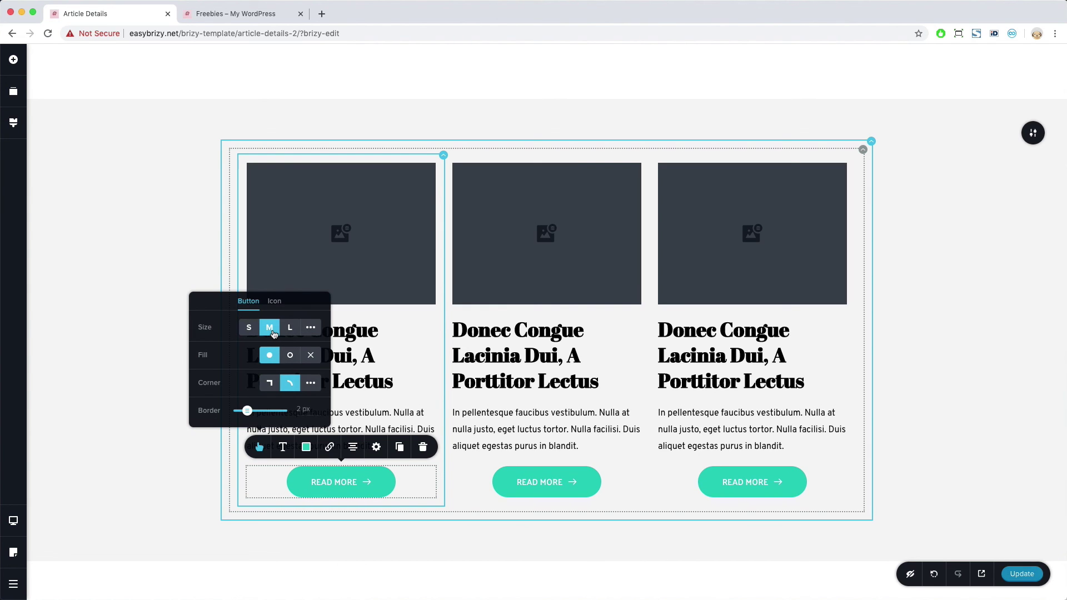
# Step: Set the first post card's Read More button to size S with text size 14, and align it left
pyautogui.click(291, 329)
pyautogui.click(249, 328)
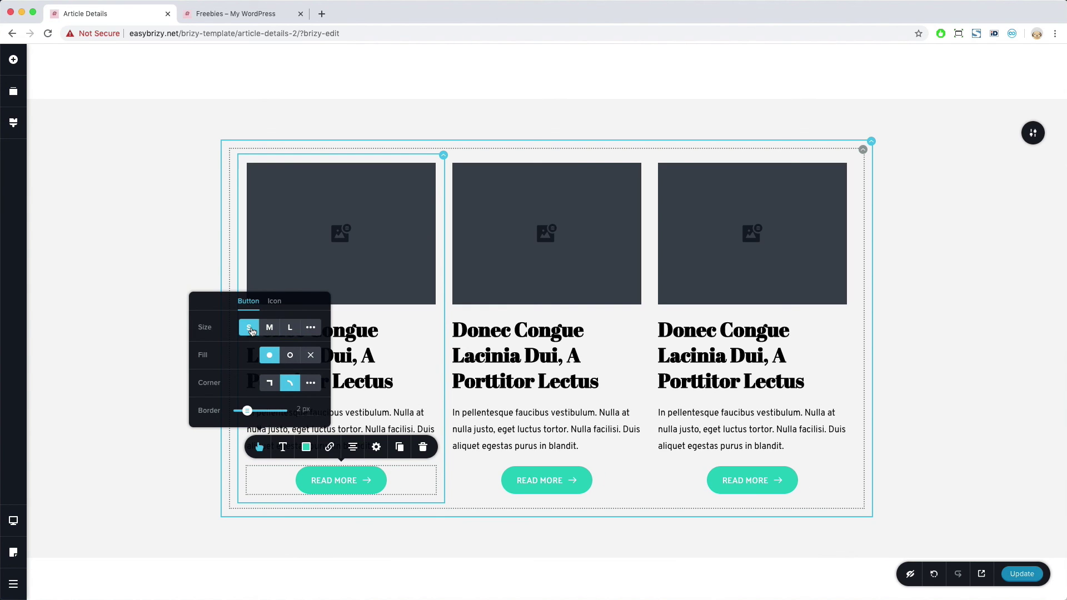
pyautogui.click(283, 447)
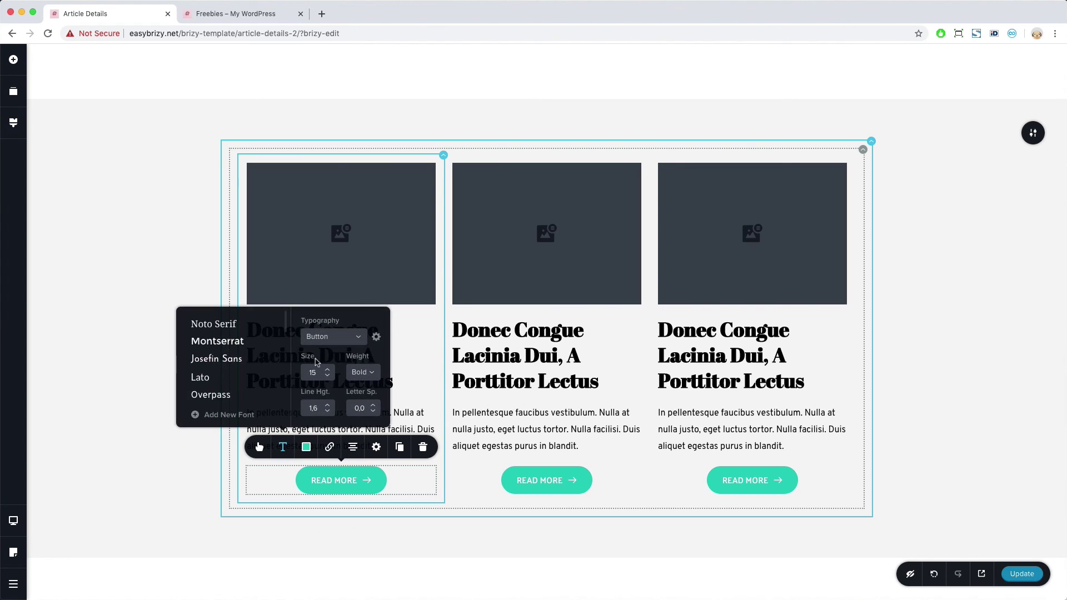
pyautogui.click(327, 375)
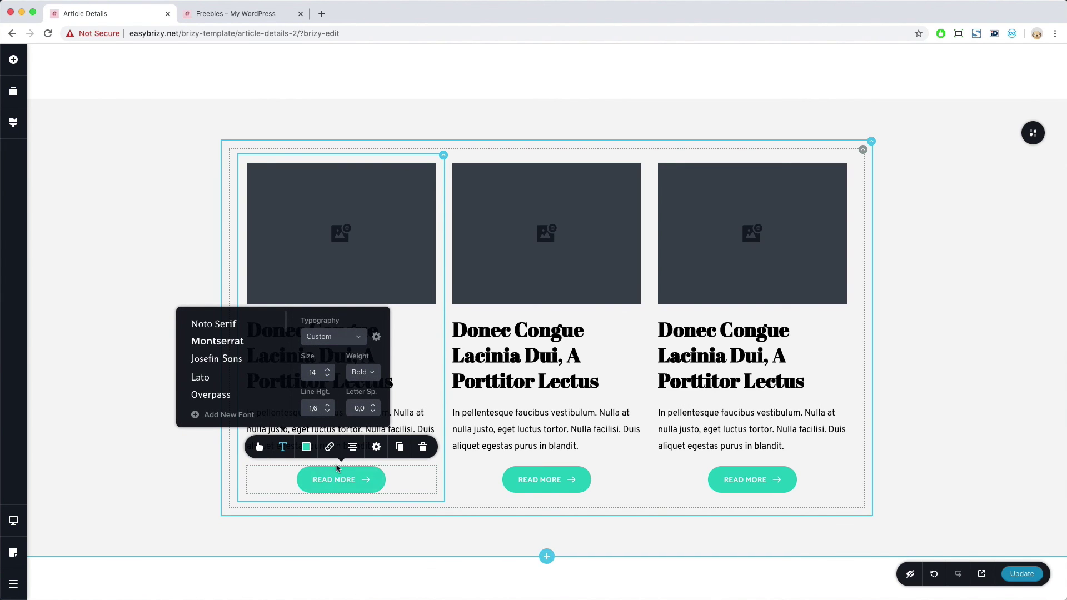
pyautogui.click(354, 448)
pyautogui.click(354, 448)
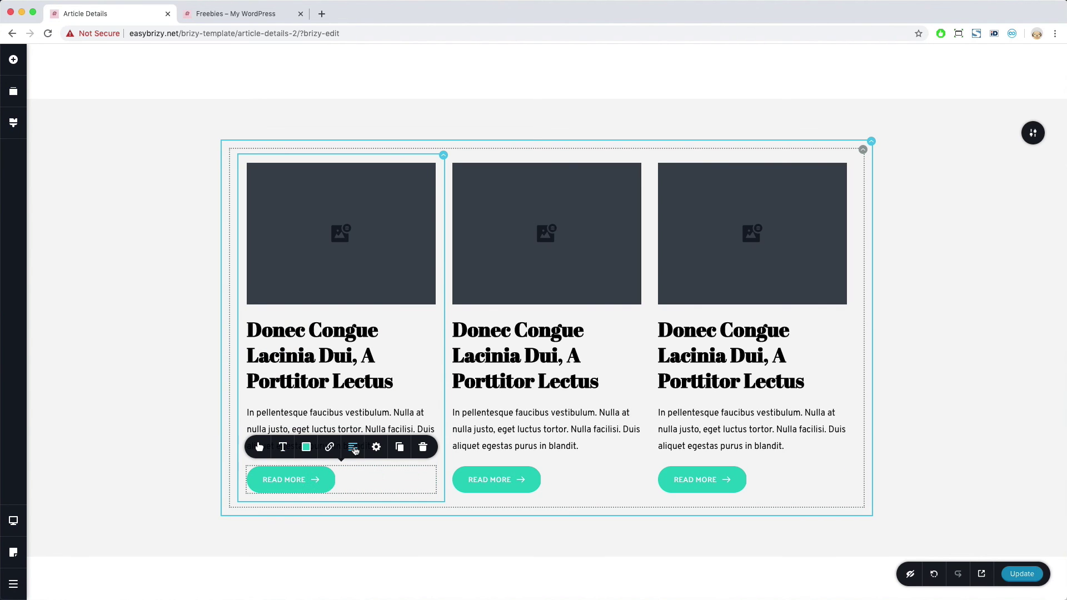
pyautogui.click(145, 476)
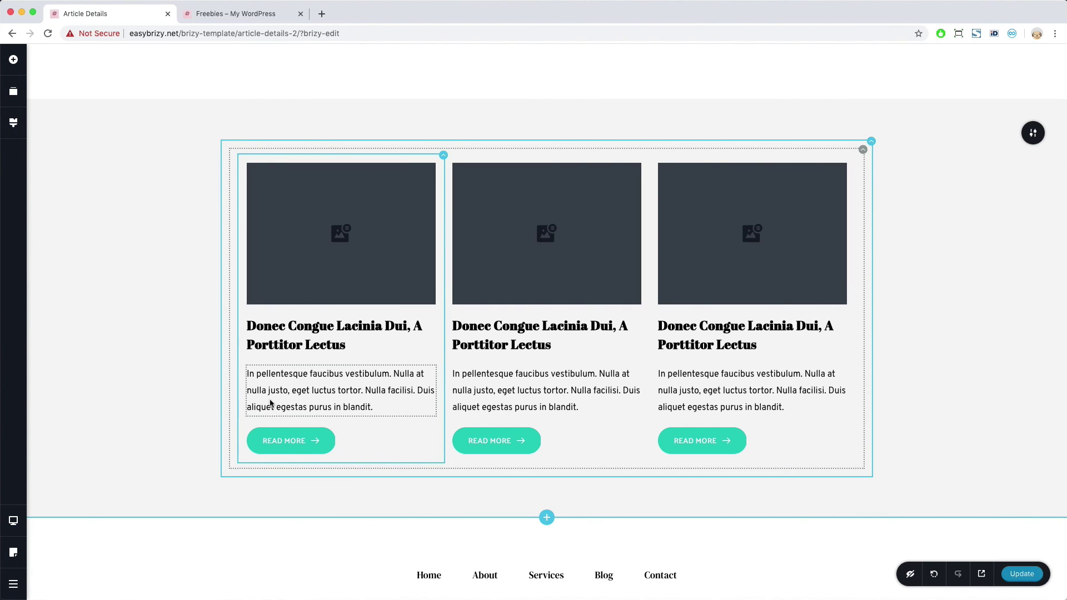
# Step: Link the first post card's title to the dynamic Post URL
pyautogui.click(320, 332)
pyautogui.click(317, 297)
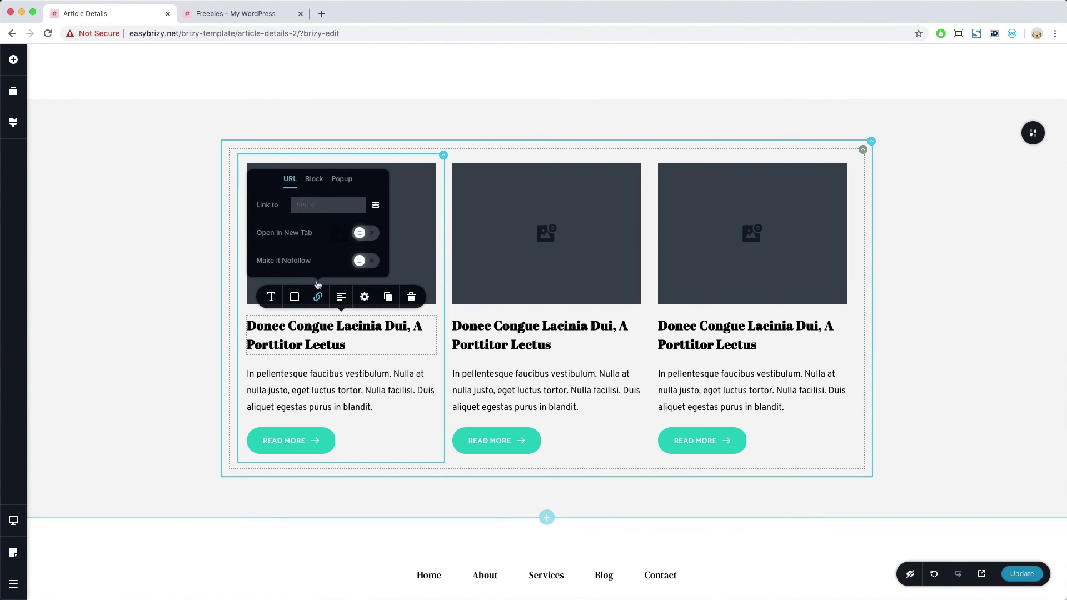
pyautogui.click(376, 206)
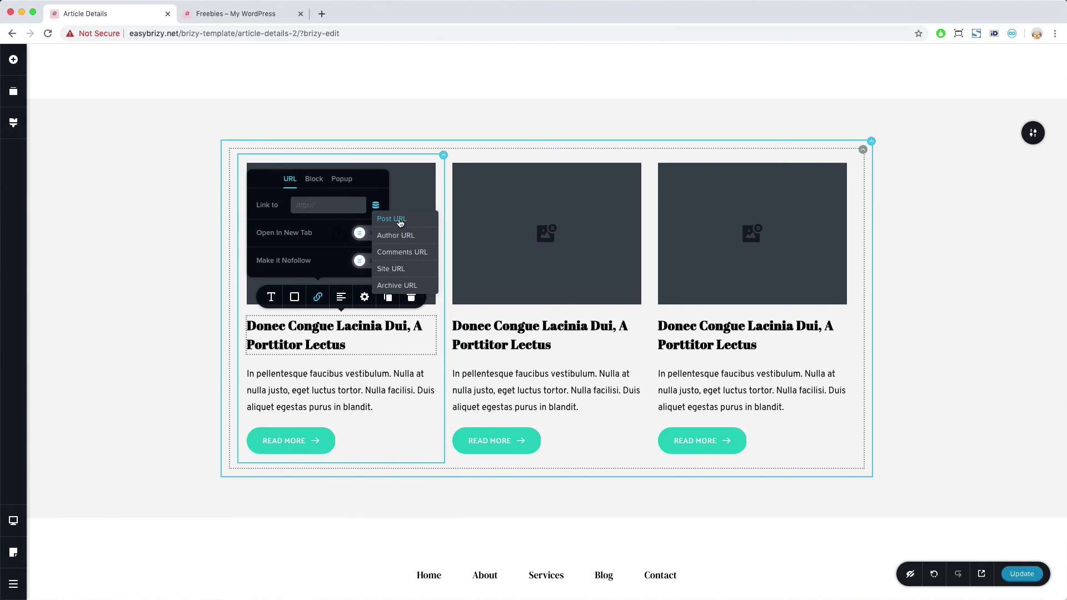
pyautogui.click(406, 220)
pyautogui.click(150, 334)
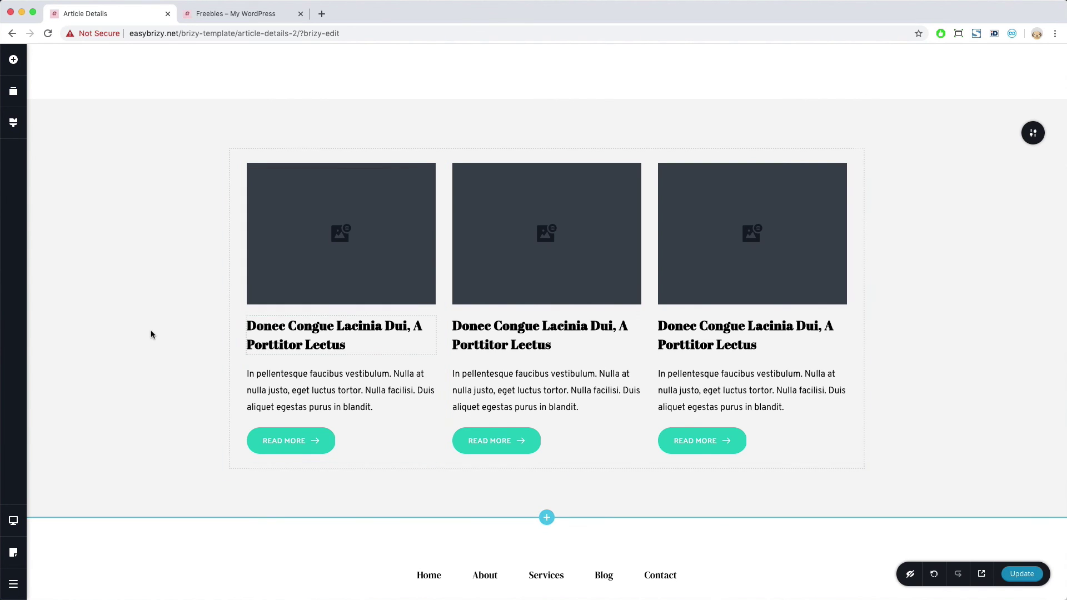
# Step: Check which image source the first post card's picture uses
pyautogui.click(320, 280)
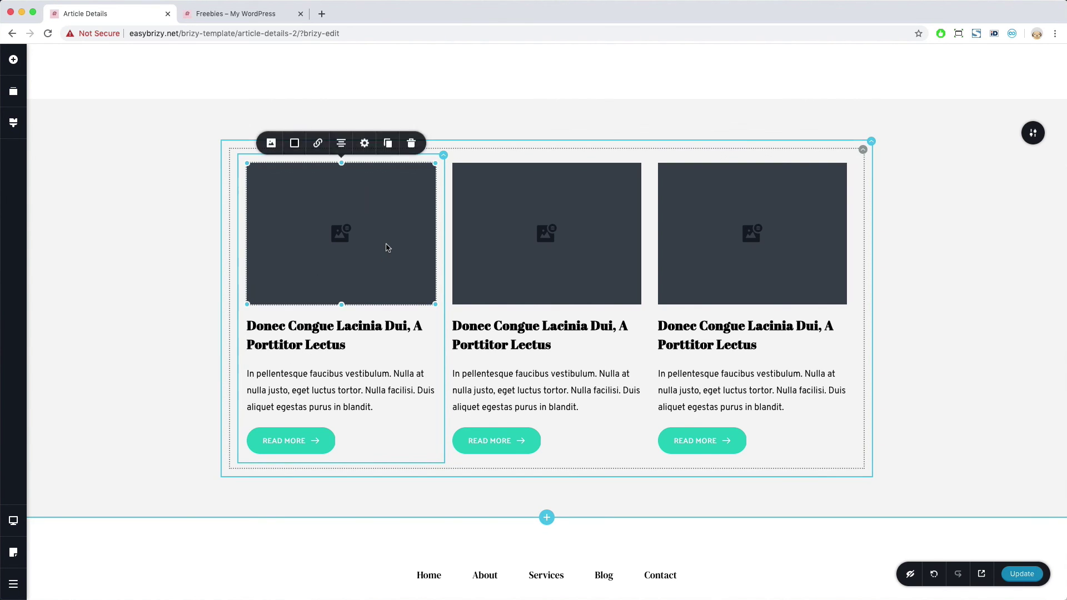
pyautogui.click(272, 144)
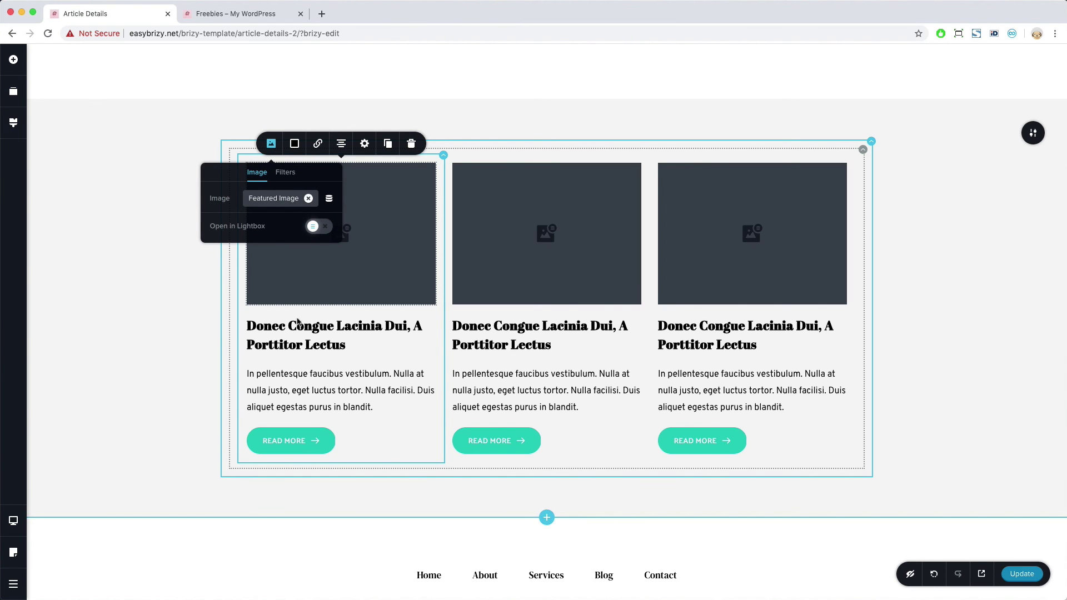
pyautogui.click(173, 336)
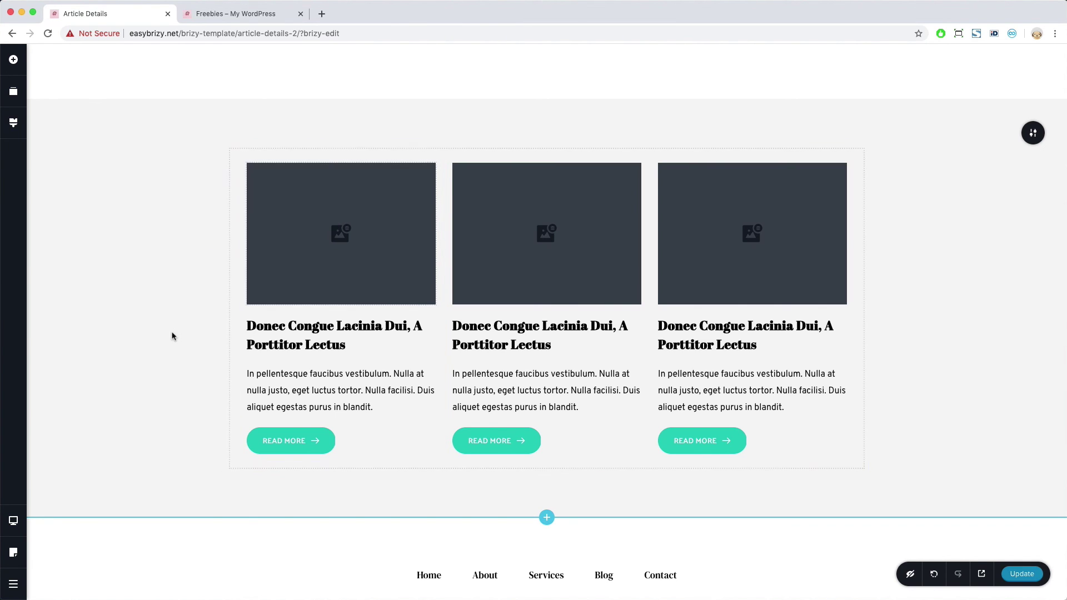
# Step: Add a Spacer element between the post card's excerpt and its Read More button
pyautogui.click(14, 60)
pyautogui.moveTo(142, 188); pyautogui.dragTo(343, 438)
pyautogui.click(300, 434)
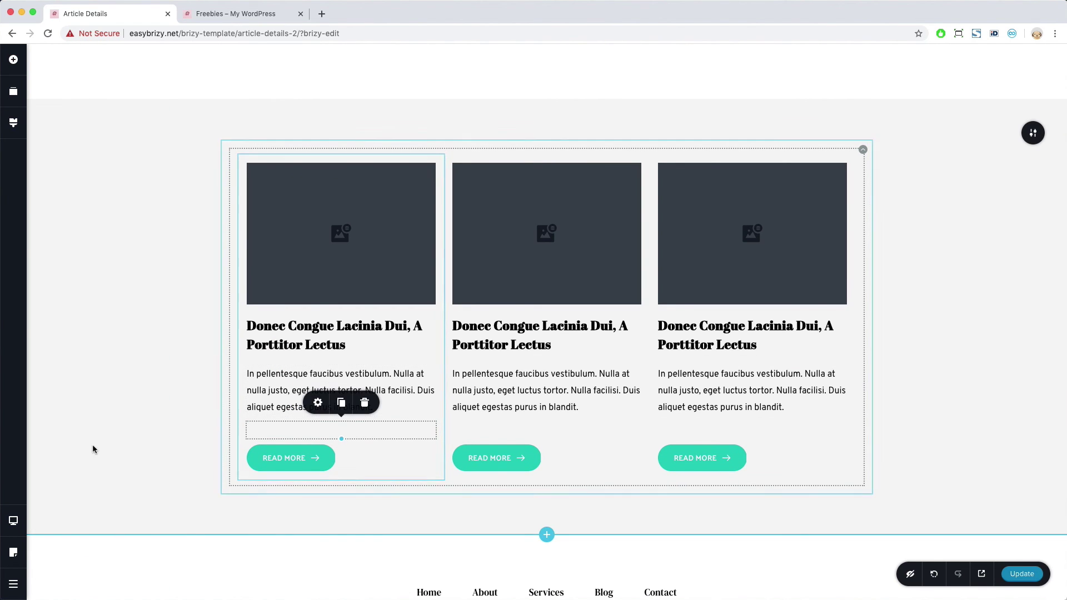
pyautogui.click(169, 434)
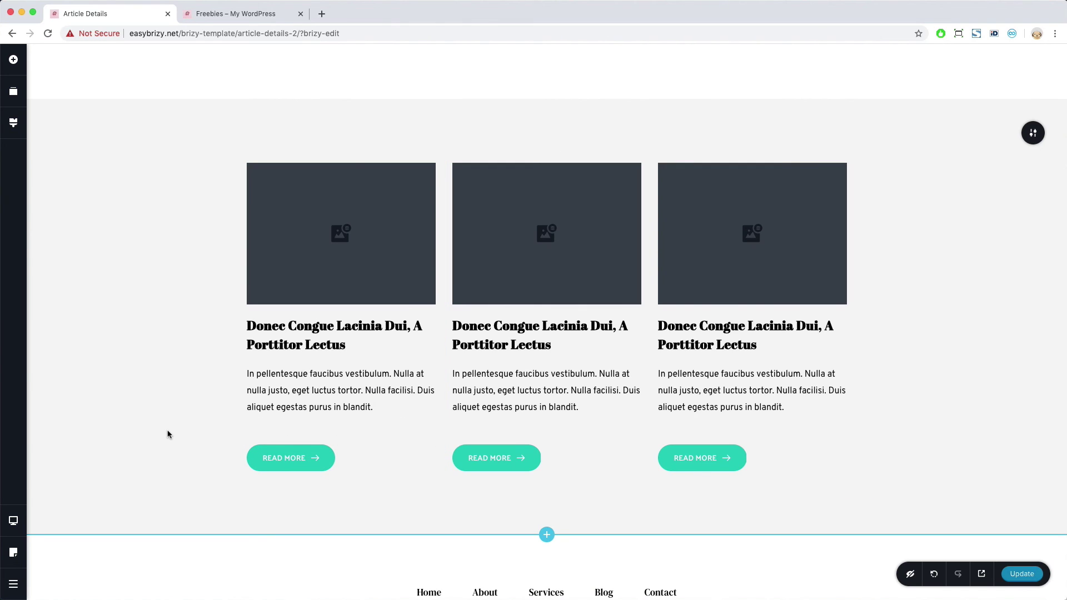
# Step: Set the posts element's category filter to Blog
pyautogui.click(843, 149)
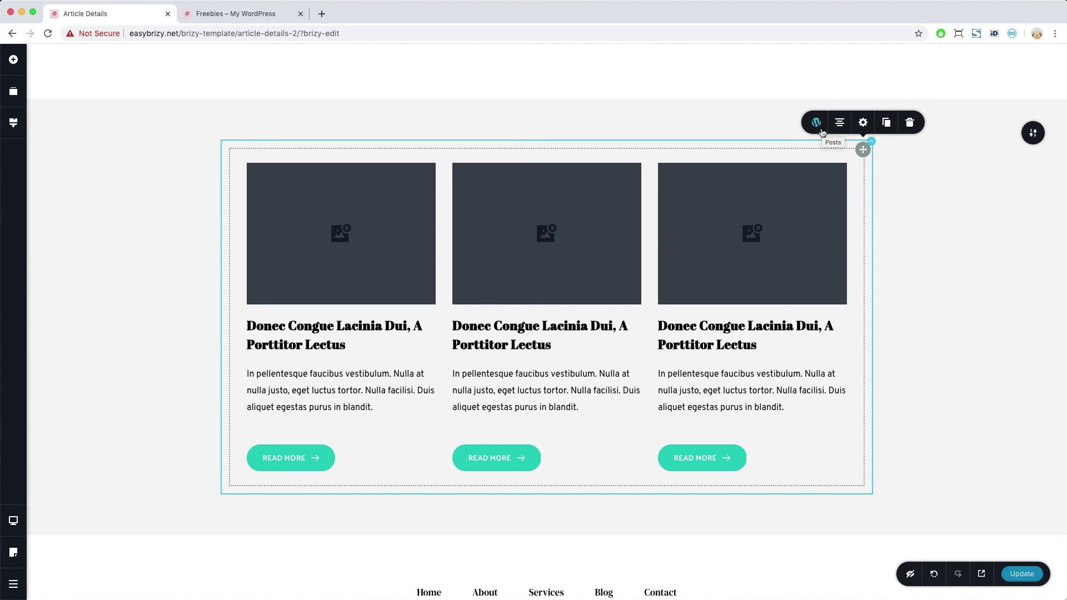
pyautogui.click(821, 132)
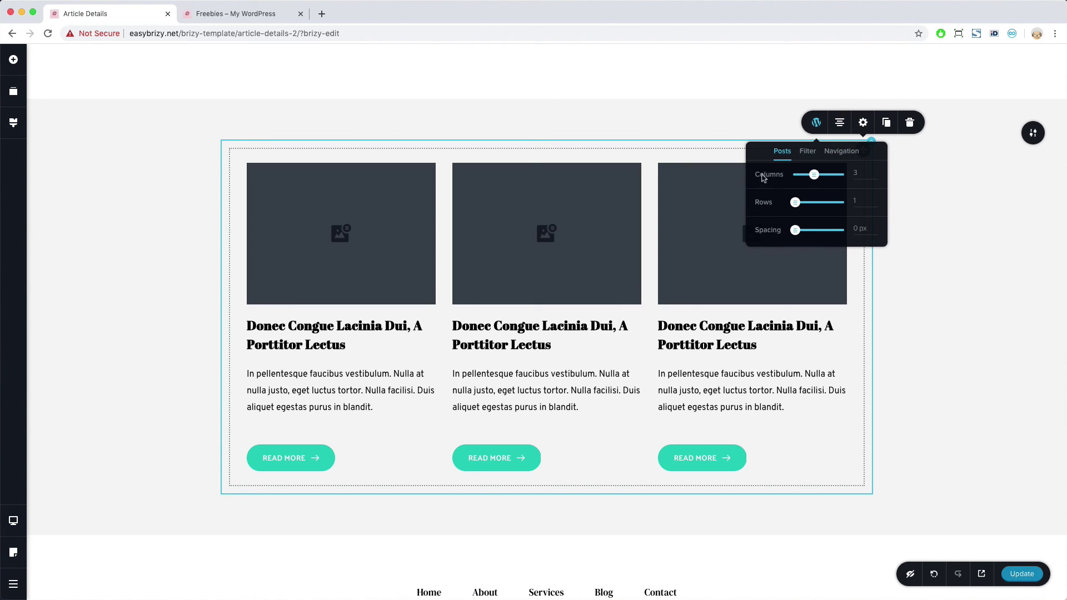
pyautogui.moveTo(794, 203)
pyautogui.mouseDown()
pyautogui.moveTo(803, 202)
pyautogui.moveTo(794, 203)
pyautogui.mouseUp()
pyautogui.click(807, 151)
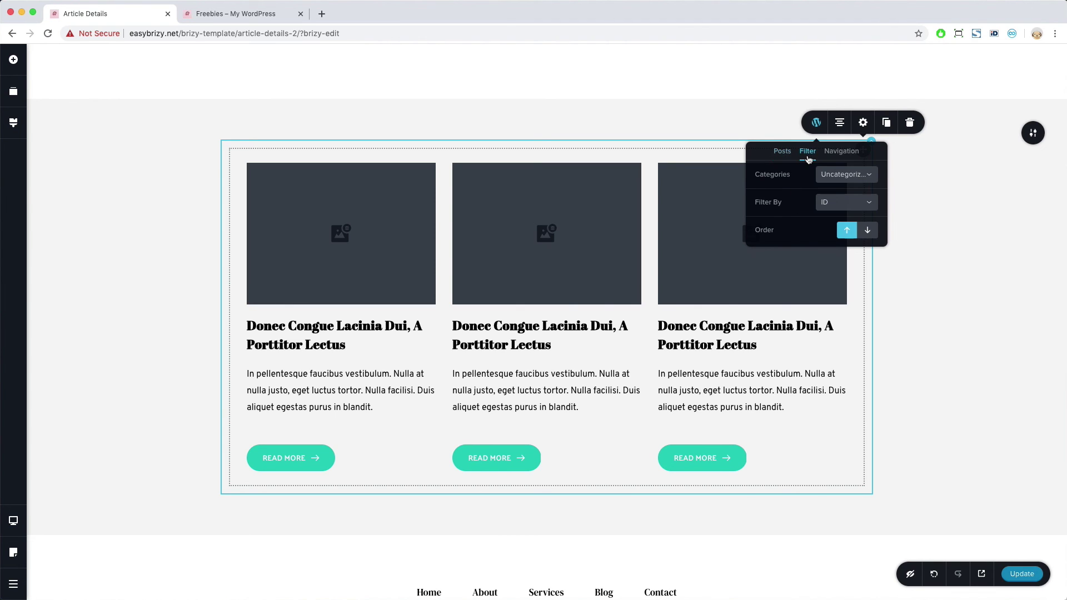
pyautogui.click(842, 178)
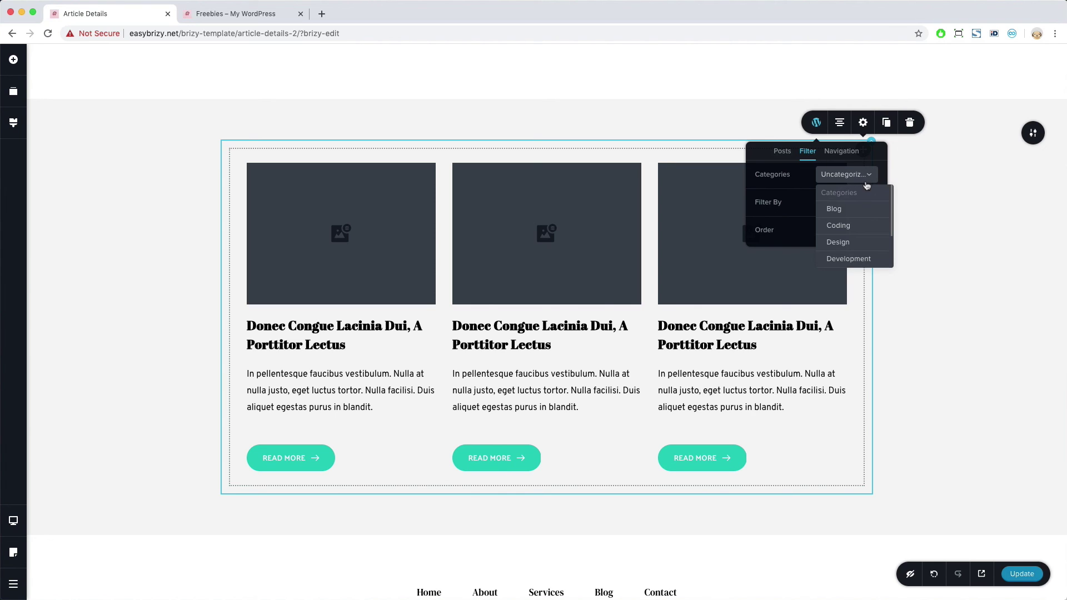
pyautogui.click(839, 225)
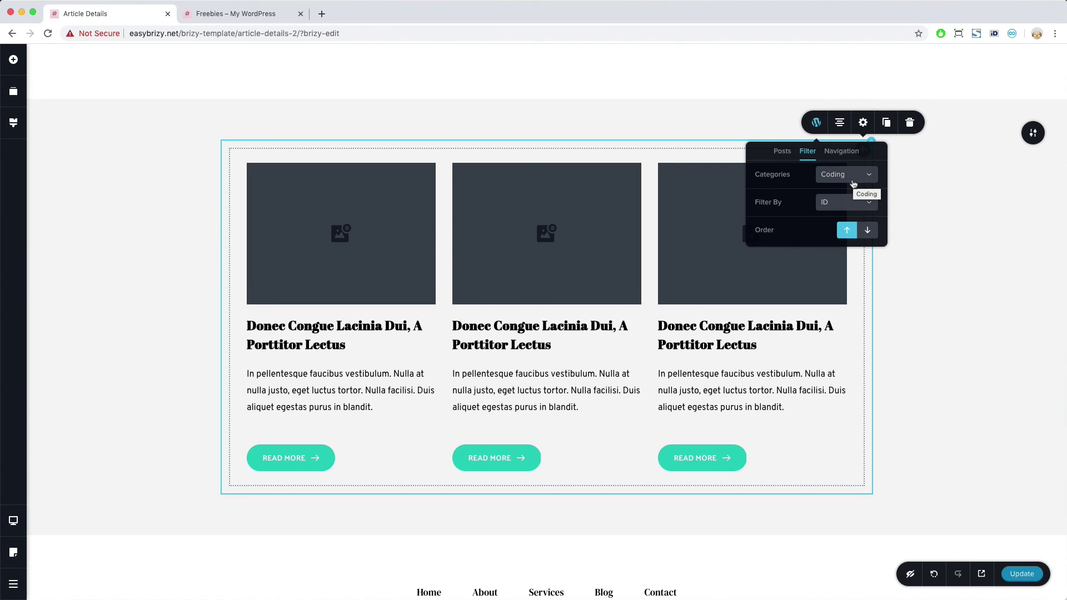
pyautogui.click(853, 183)
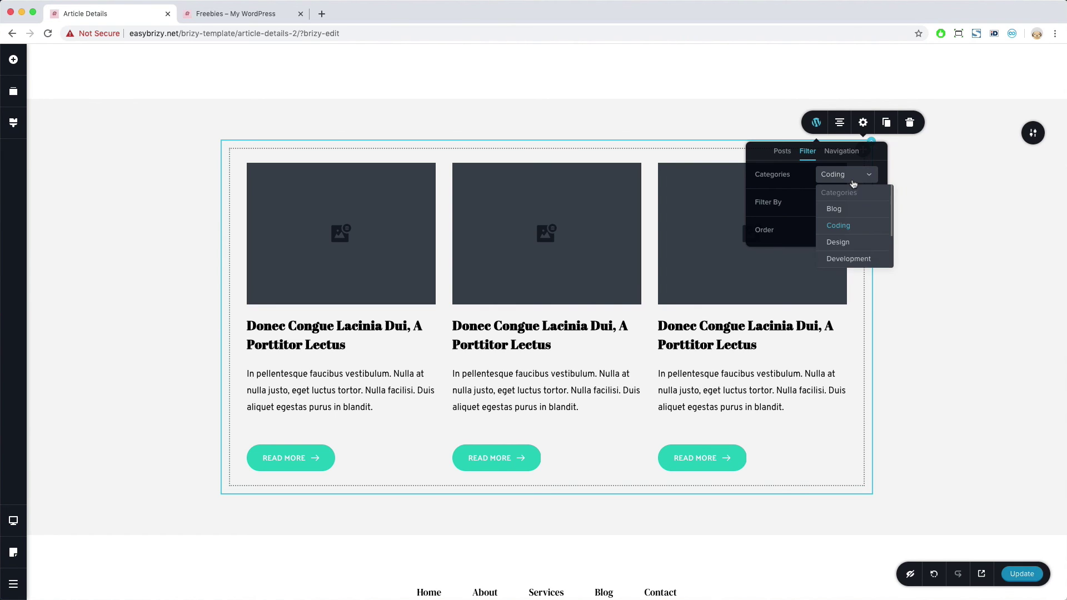
pyautogui.click(840, 214)
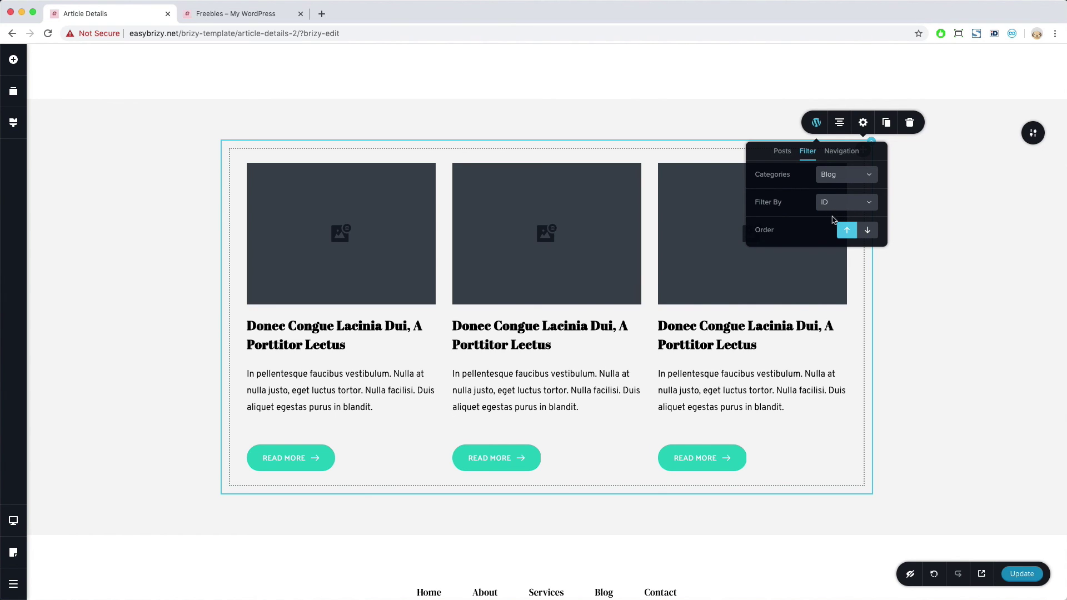
# Step: Set the posts element's Filter By option to Random and update the template
pyautogui.click(845, 206)
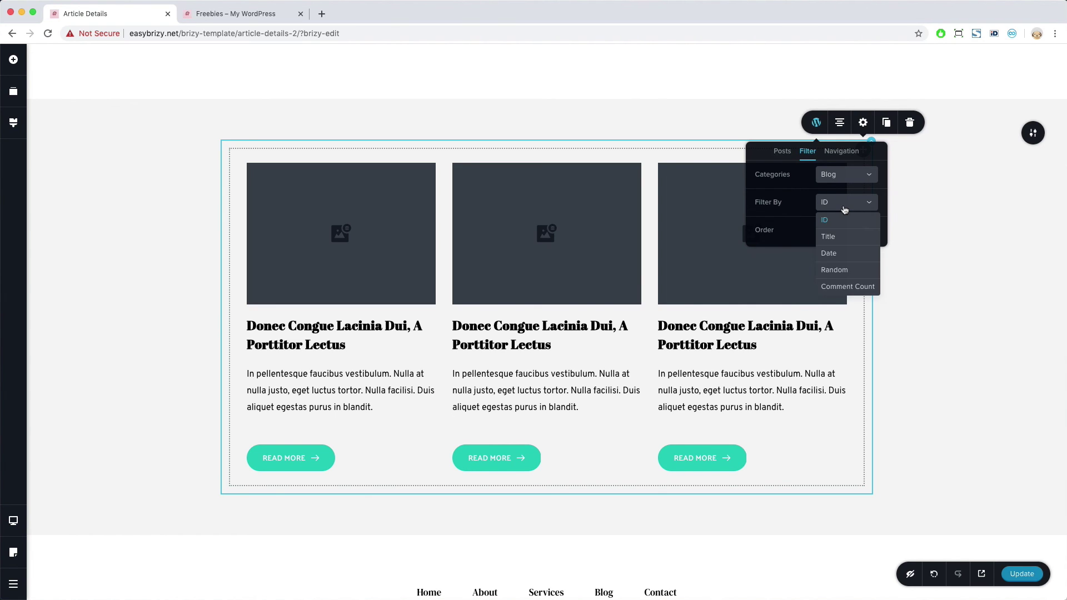
pyautogui.click(846, 271)
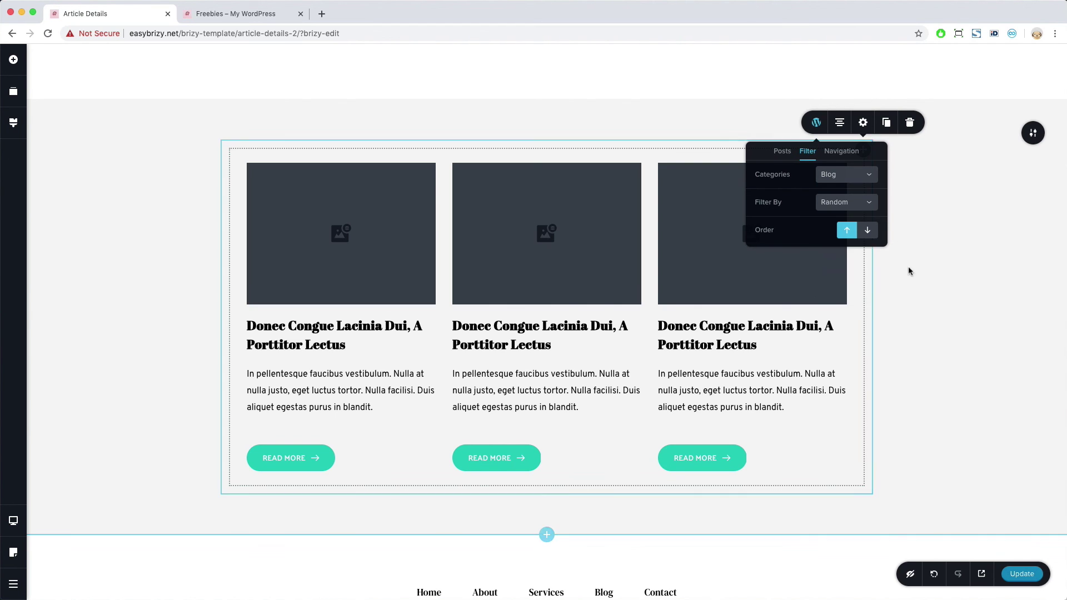
pyautogui.click(930, 351)
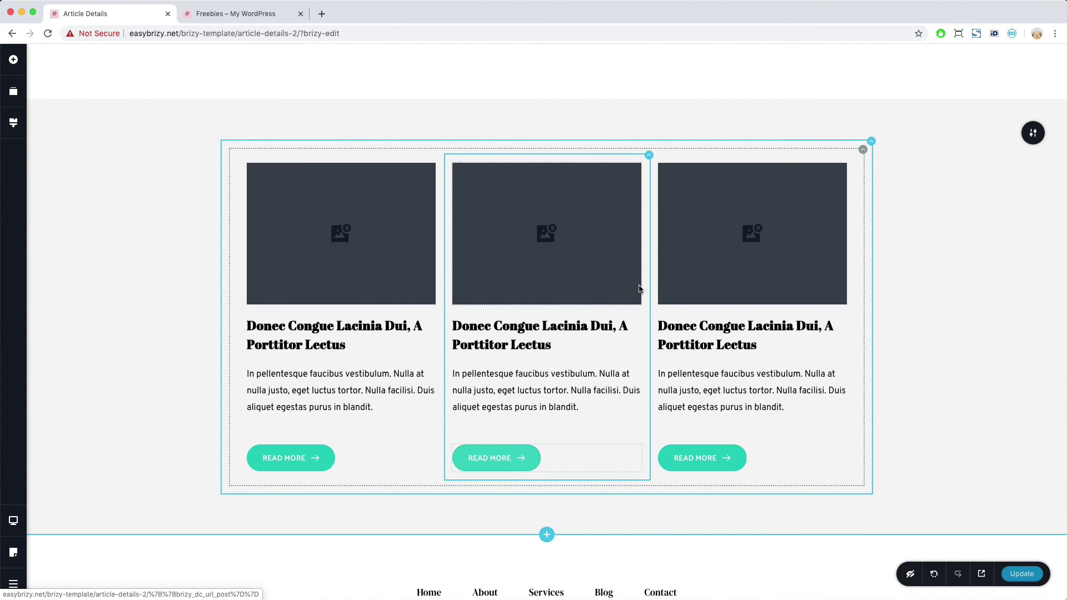
pyautogui.click(1004, 568)
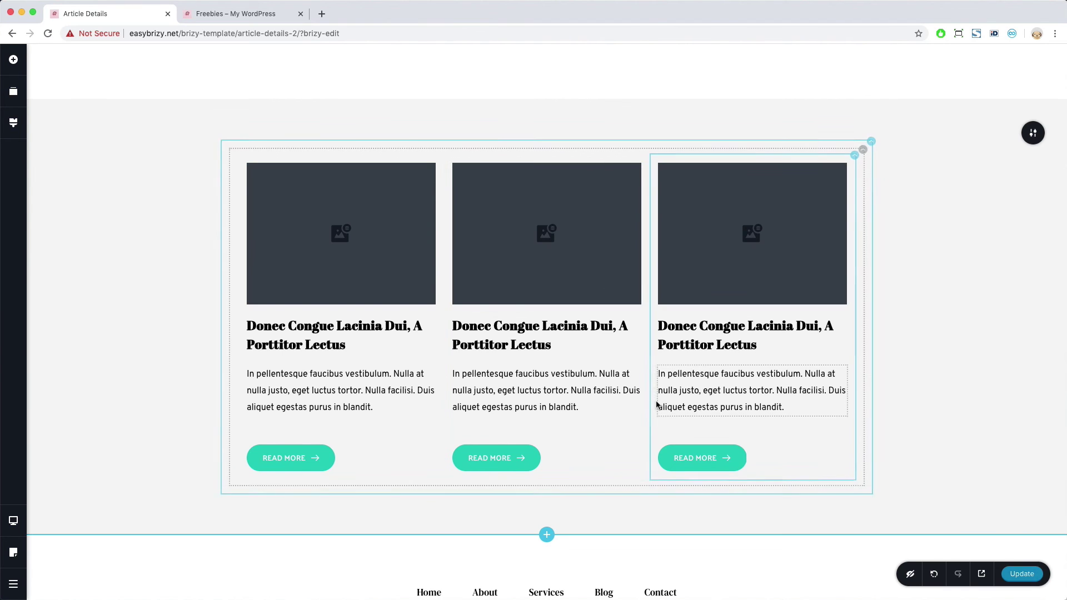
# Step: Switch to the live site and open the first article from the Blog category listing
pyautogui.scroll(15, 645, 404)
pyautogui.scroll(-1, 618, 407)
pyautogui.scroll(10, 618, 403)
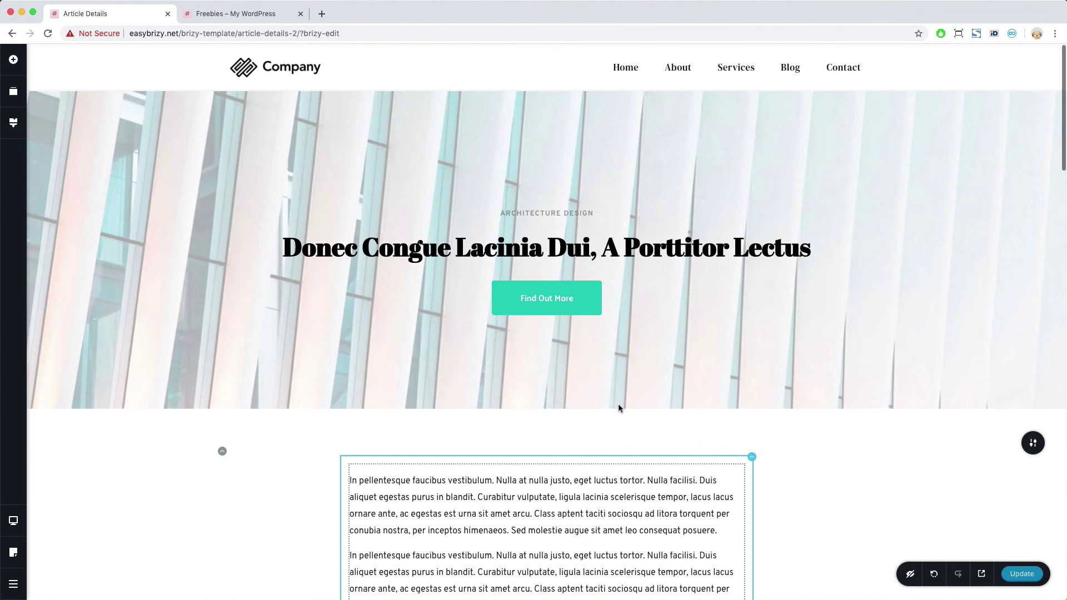
pyautogui.press('super+2')
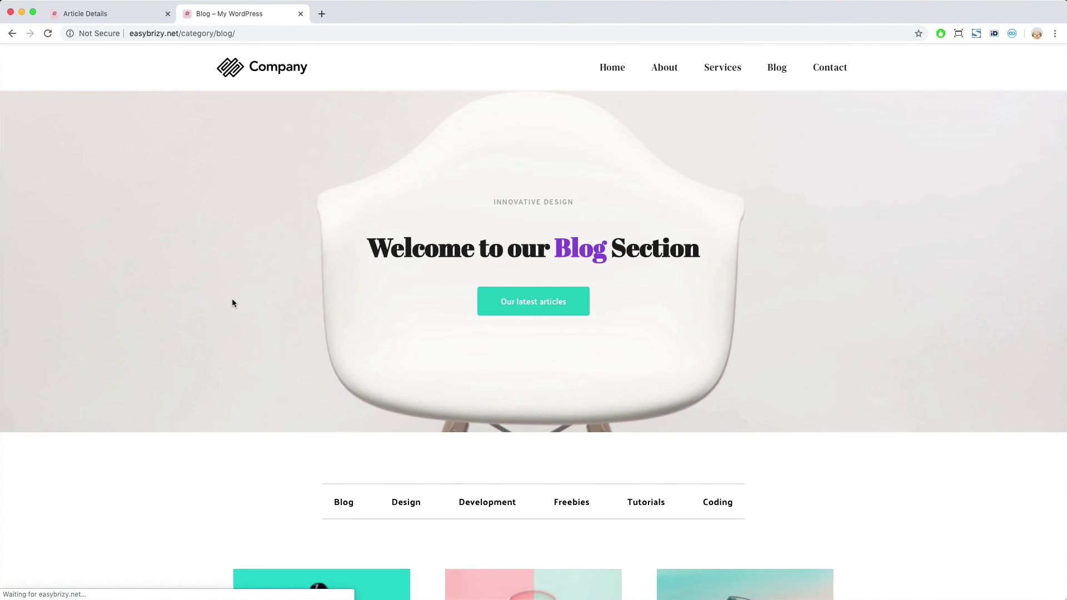
pyautogui.scroll(-2, 255, 318)
pyautogui.scroll(-5, 391, 308)
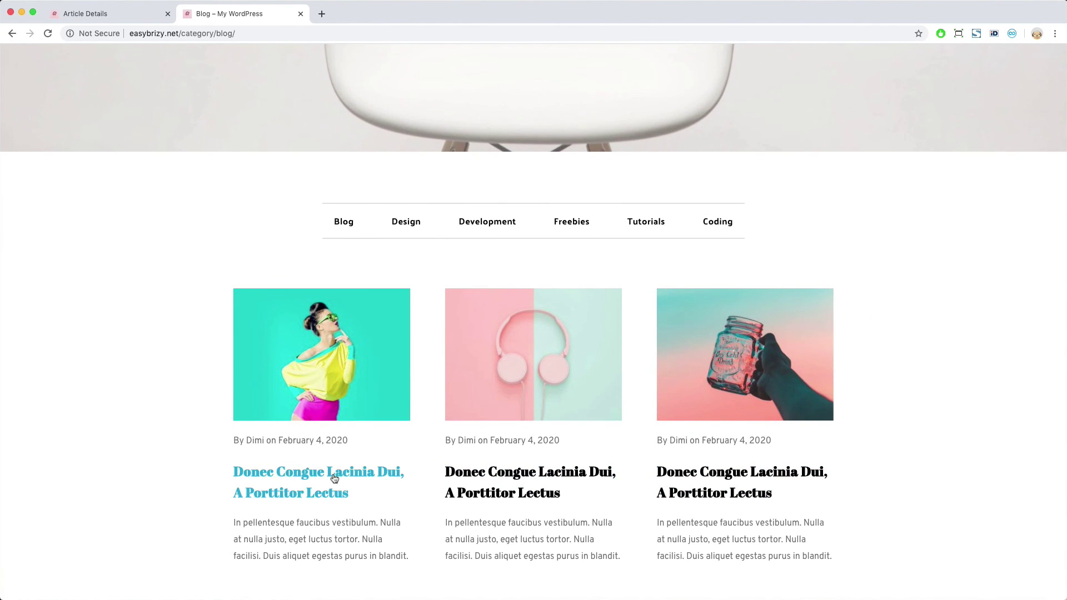
pyautogui.click(303, 473)
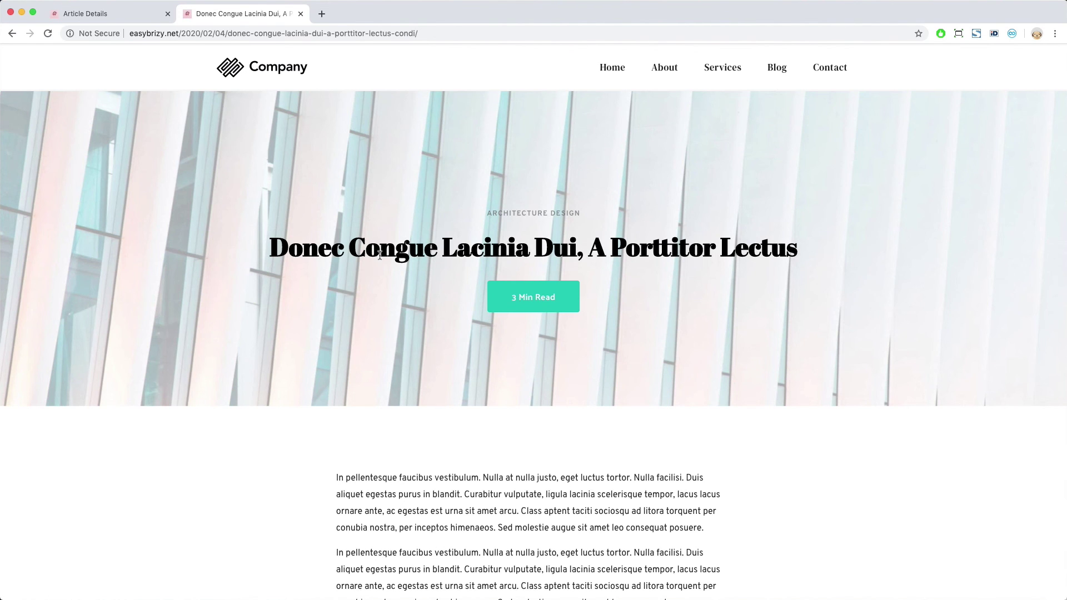
# Step: Check the article's header title and test its 3 Min Read link to jump to the content
pyautogui.moveTo(379, 255); pyautogui.dragTo(640, 258)
pyautogui.click(661, 259)
pyautogui.moveTo(320, 249); pyautogui.dragTo(506, 248)
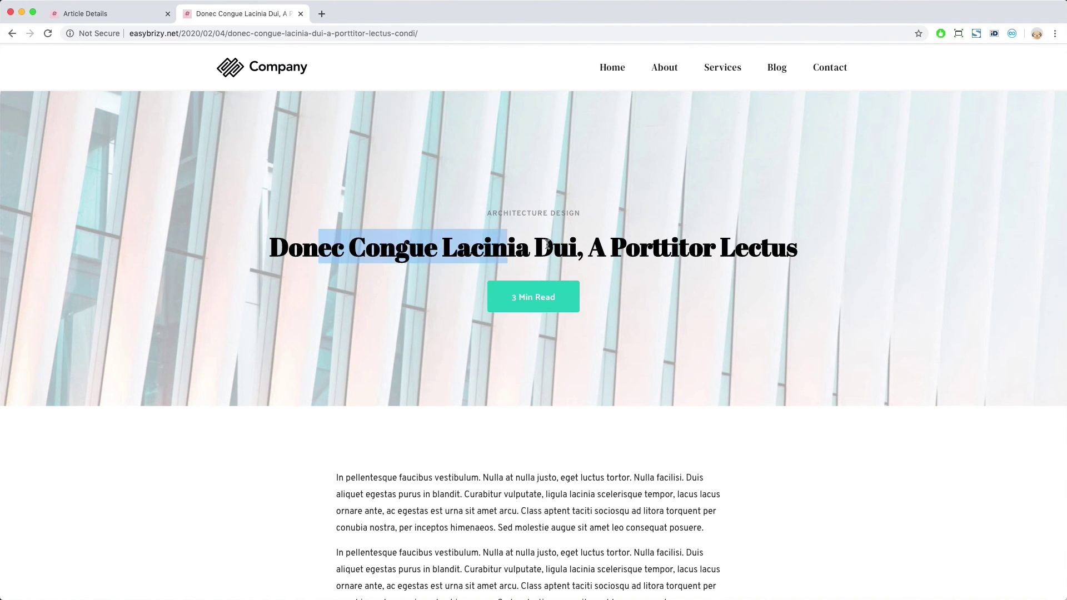
pyautogui.click(631, 245)
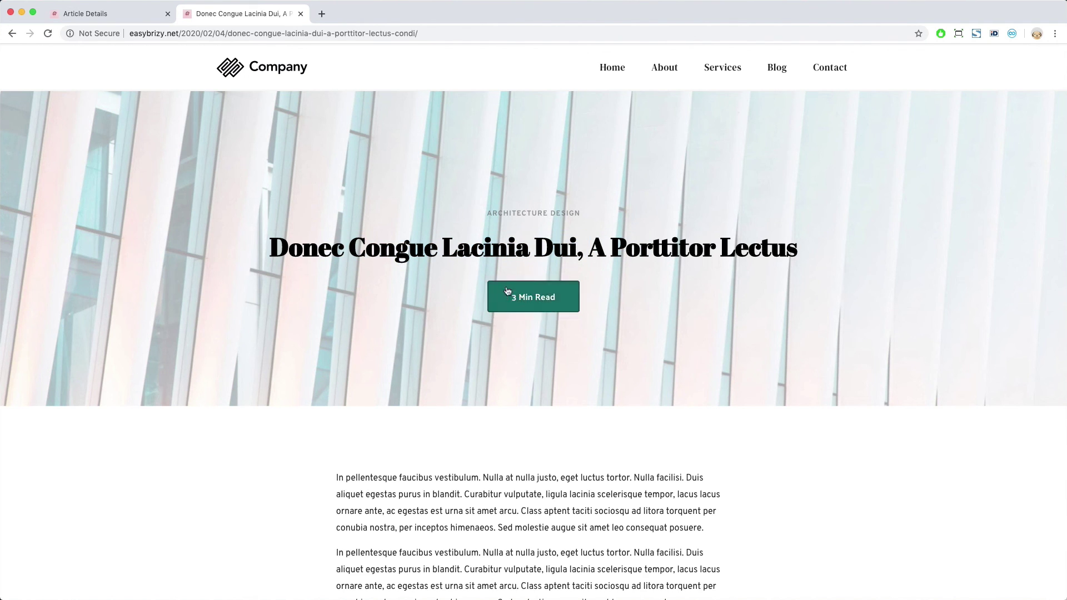
pyautogui.click(542, 302)
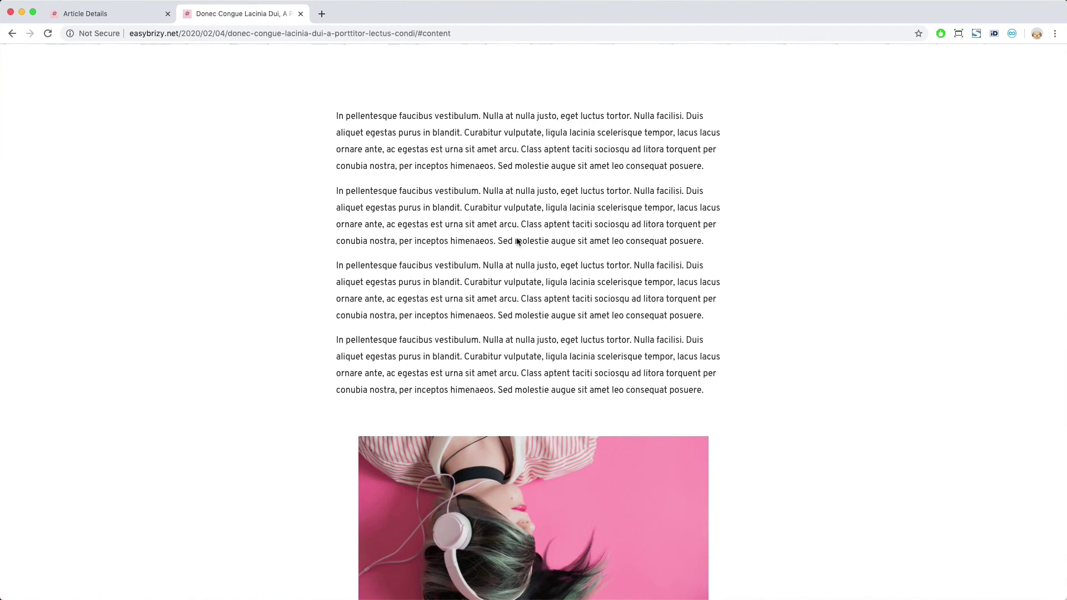
# Step: Examine the live article's body, checking how its text paragraphs and images are laid out
pyautogui.scroll(-5, 440, 166)
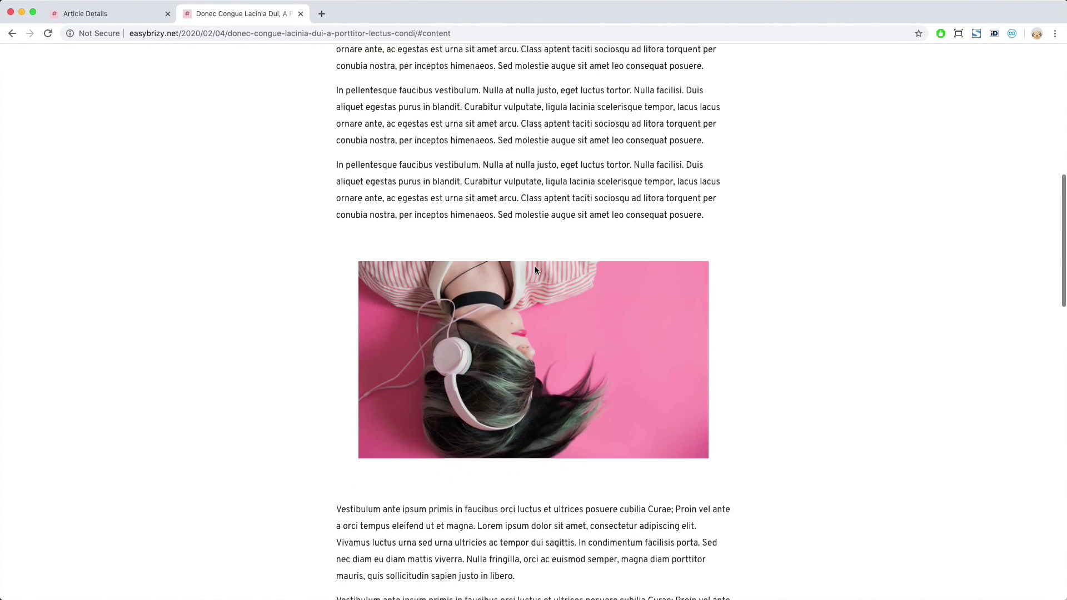
pyautogui.scroll(-1, 536, 270)
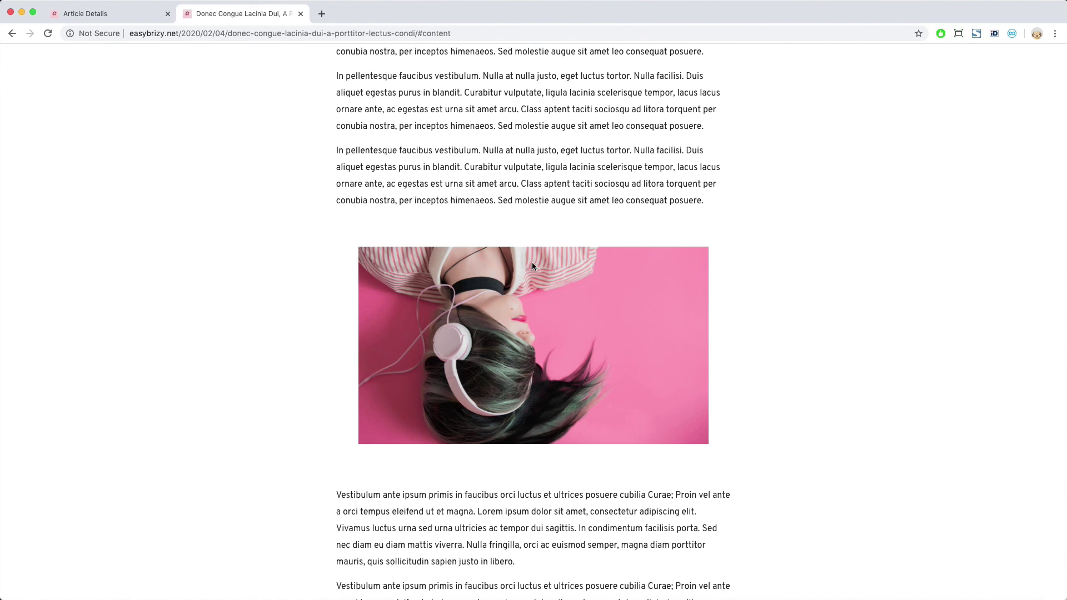
pyautogui.scroll(-3, 496, 223)
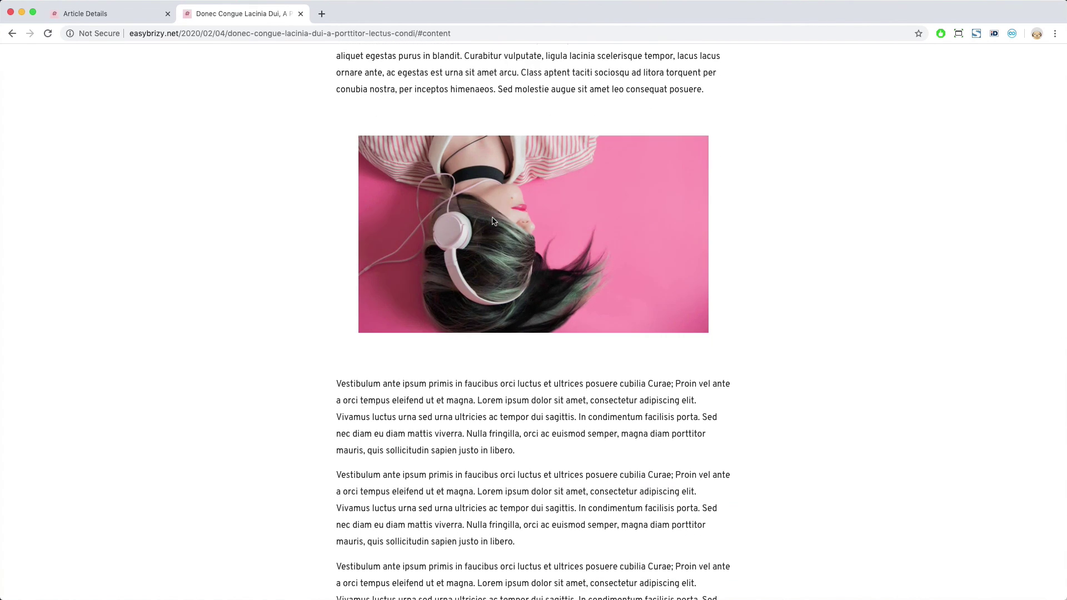
pyautogui.scroll(-2, 494, 222)
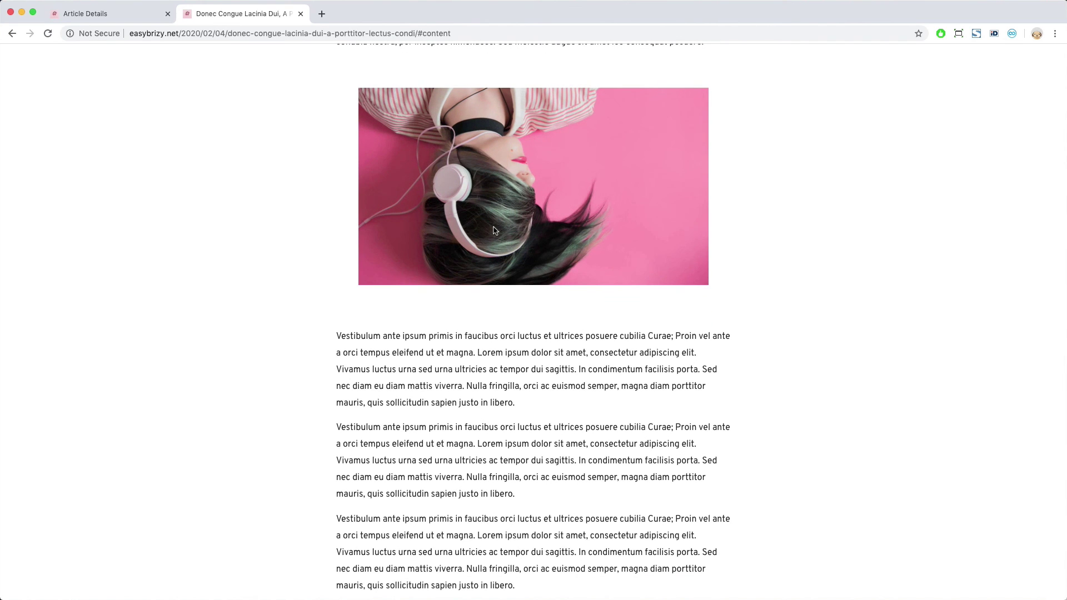
pyautogui.scroll(-3, 495, 231)
pyautogui.scroll(-3, 493, 230)
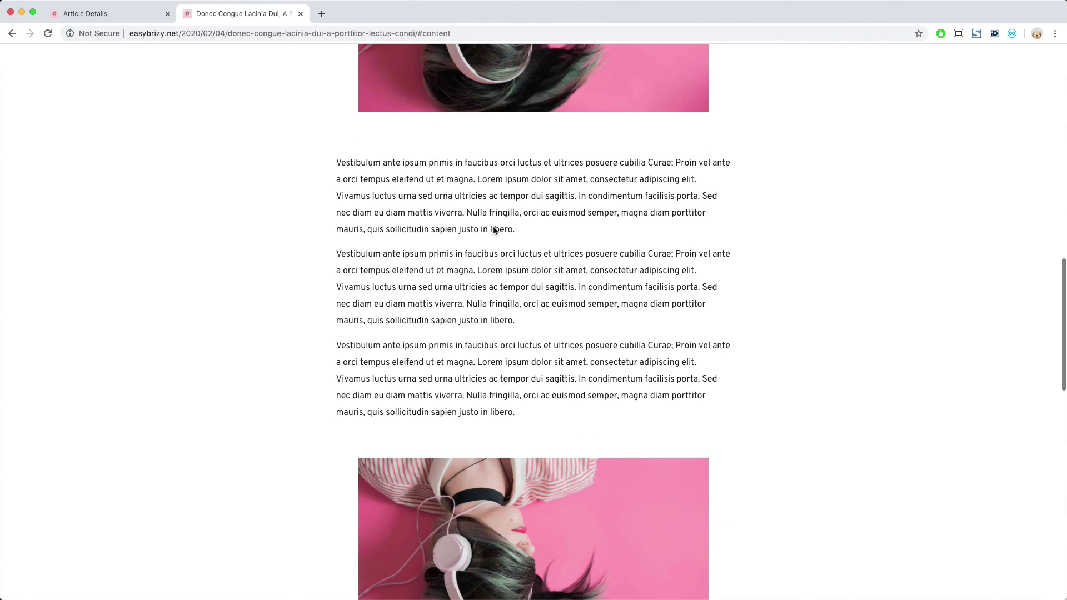
pyautogui.scroll(-2, 494, 229)
pyautogui.scroll(-9, 494, 229)
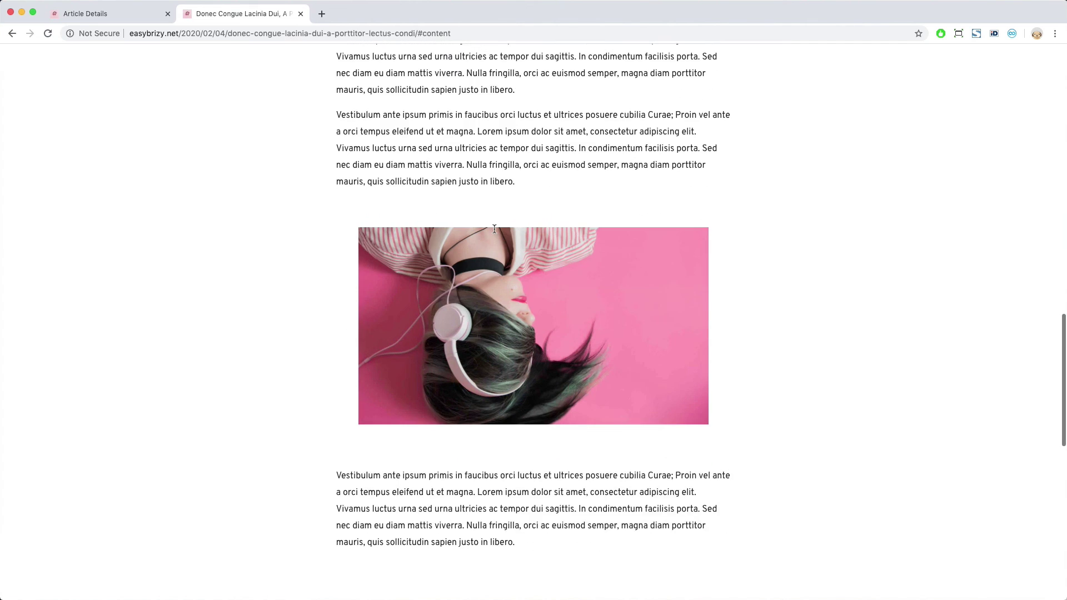
# Step: Examine the related post cards and footer below the article, and return to the Blog category listing's header
pyautogui.scroll(-13, 495, 232)
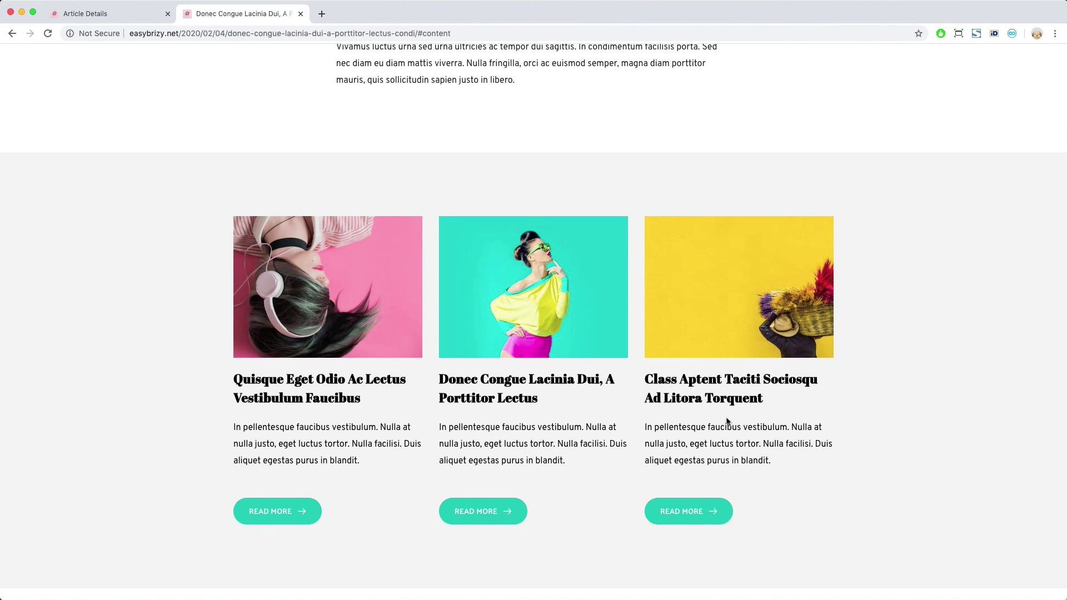
pyautogui.scroll(-2, 441, 410)
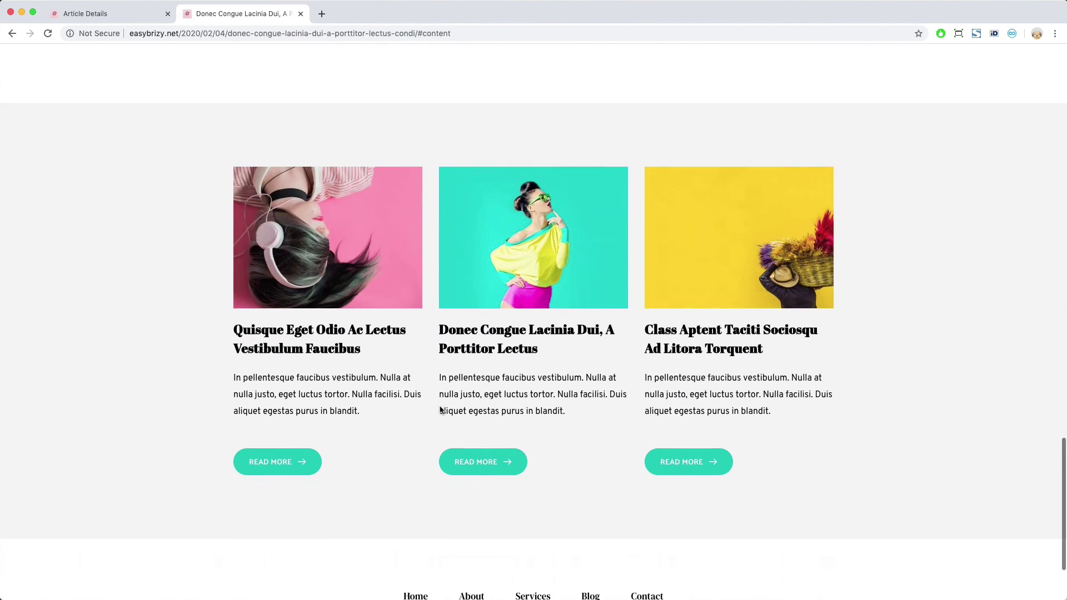
pyautogui.scroll(5, 667, 355)
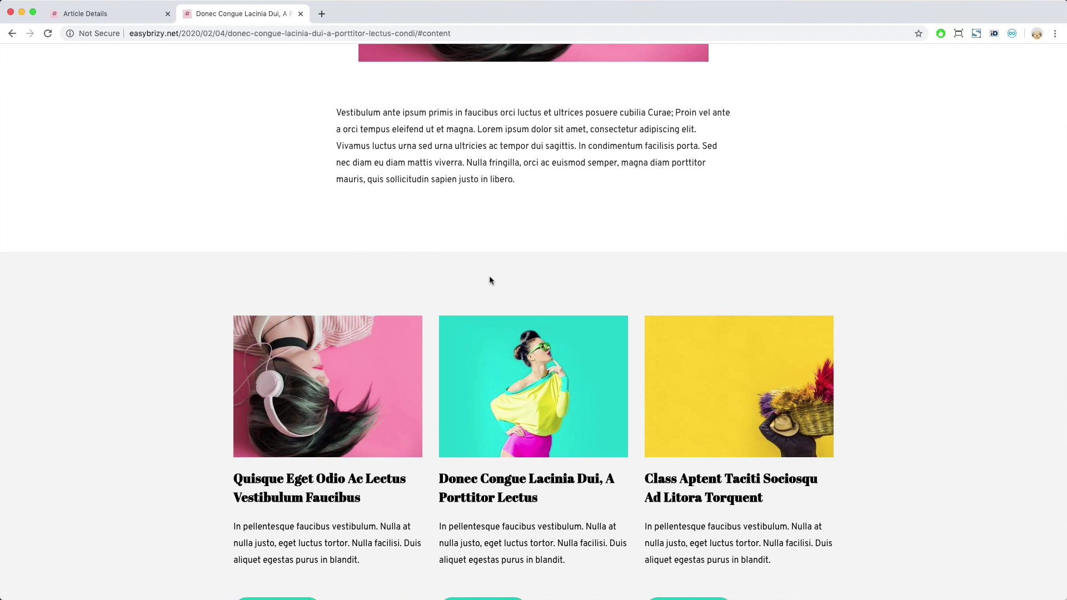
pyautogui.scroll(-5, 496, 282)
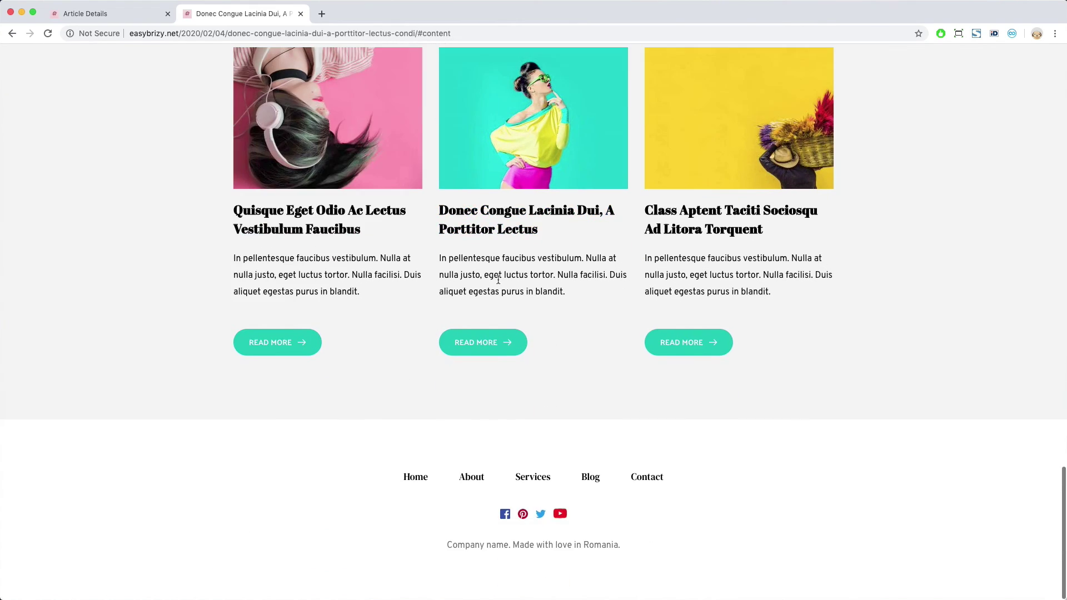
pyautogui.scroll(20, 499, 284)
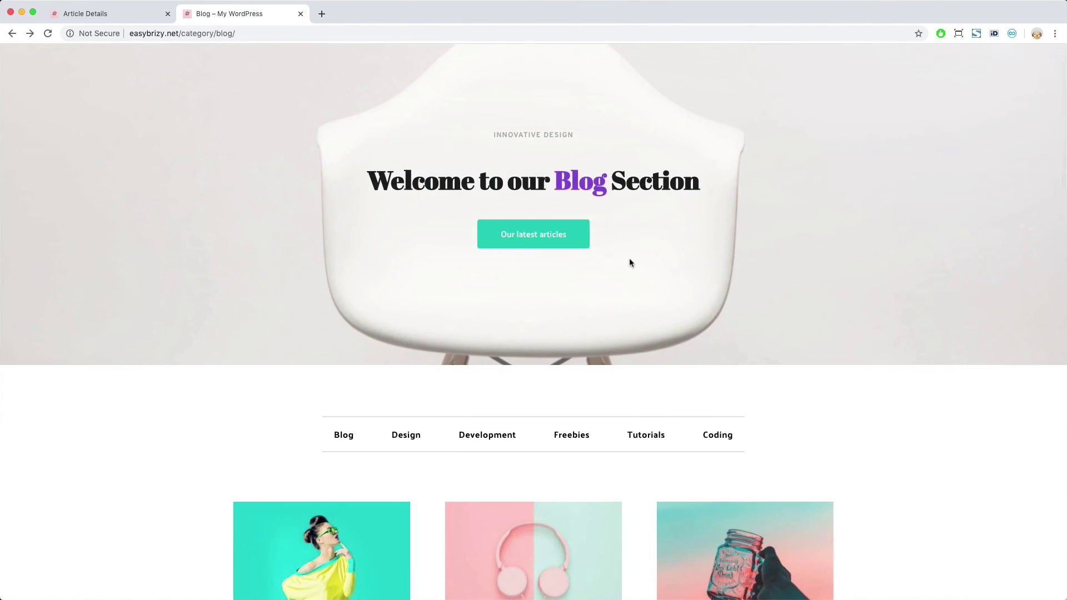
pyautogui.scroll(2, 629, 258)
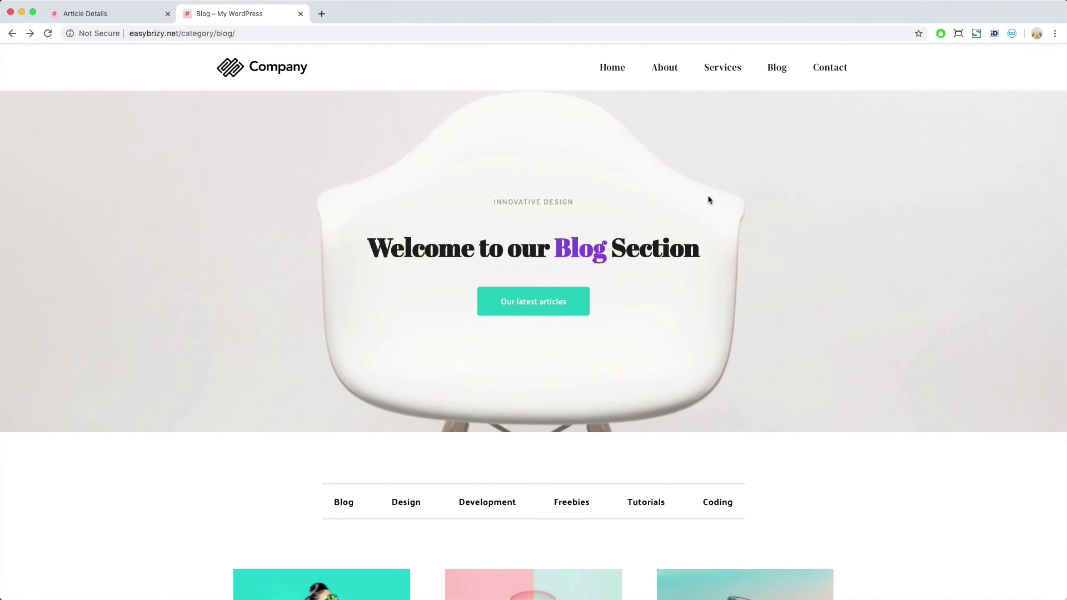